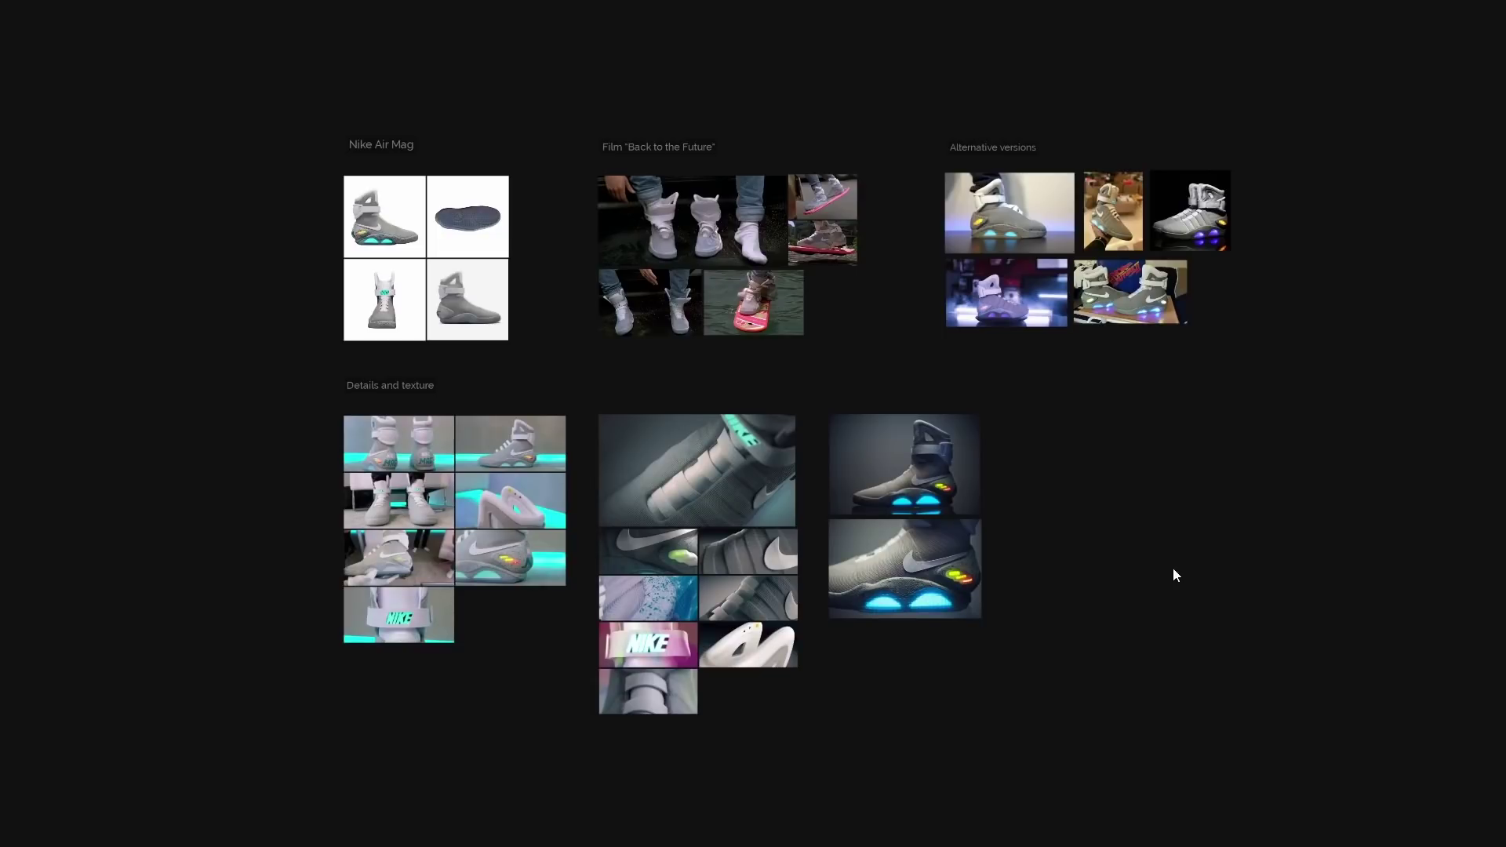
Zoom in and out on the film and detail reference groups in PureRef.
{"action": "scroll", "coordinate": [715, 151], "scroll_direction": "up", "scroll_amount": 2}
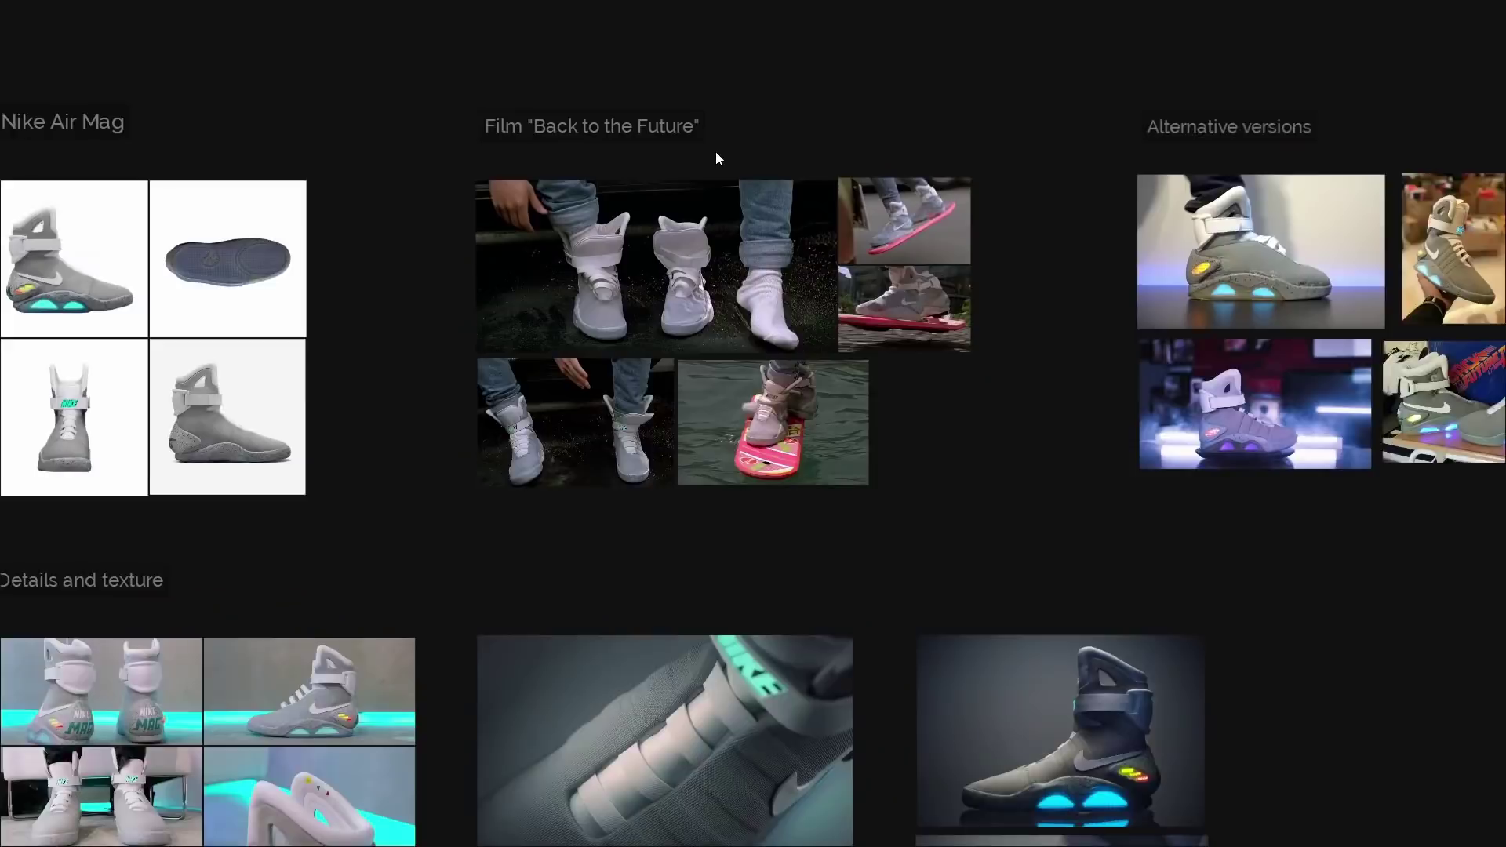
{"action": "scroll", "coordinate": [706, 158], "scroll_direction": "up", "scroll_amount": 3}
{"action": "scroll", "coordinate": [706, 158], "scroll_direction": "up", "scroll_amount": 2}
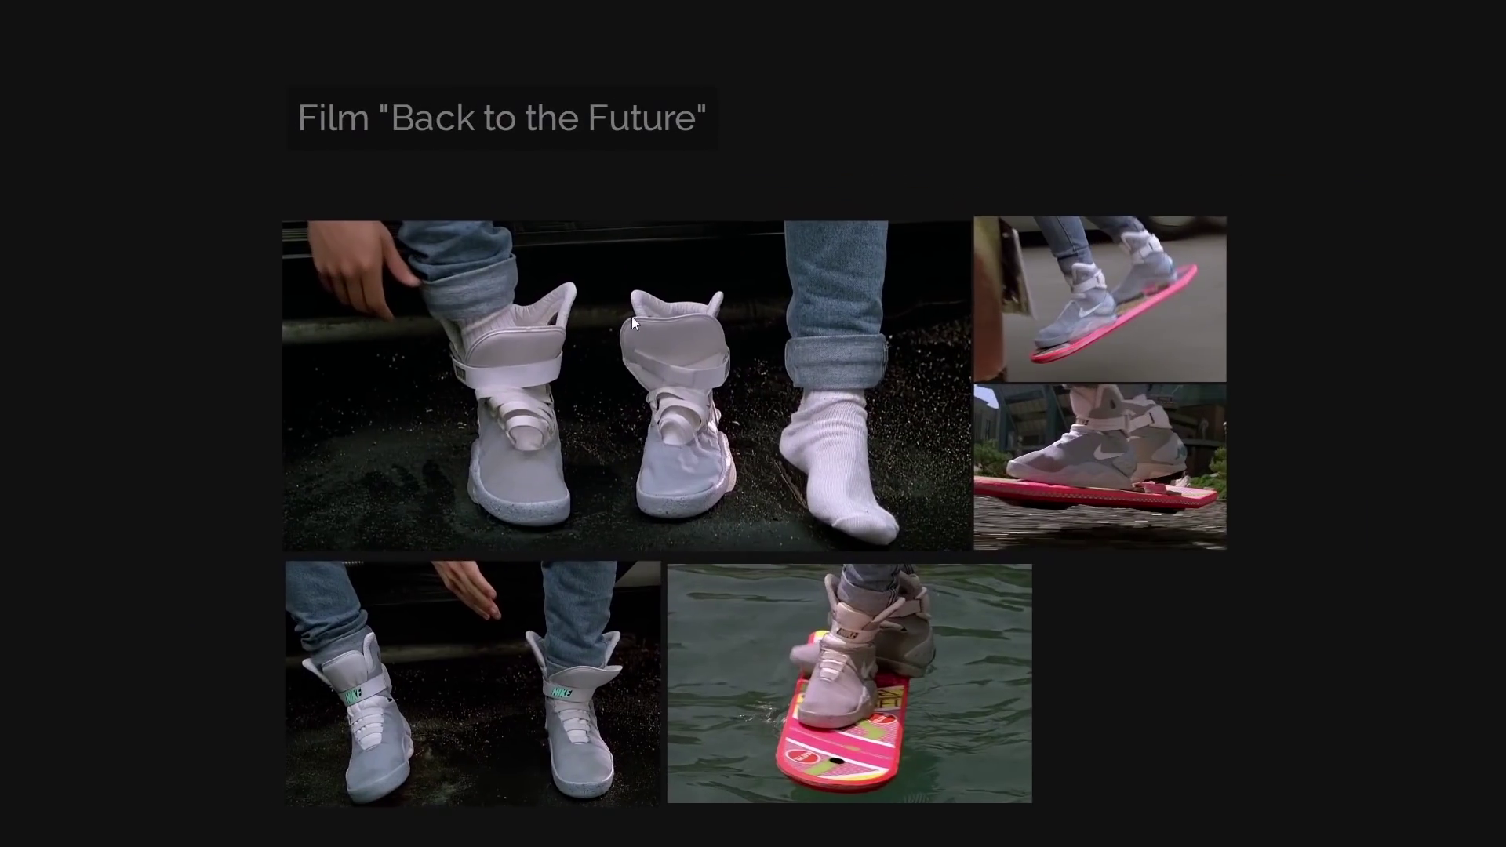
{"action": "scroll", "coordinate": [534, 369], "scroll_direction": "up", "scroll_amount": 2}
{"action": "scroll", "coordinate": [623, 397], "scroll_direction": "up", "scroll_amount": 2}
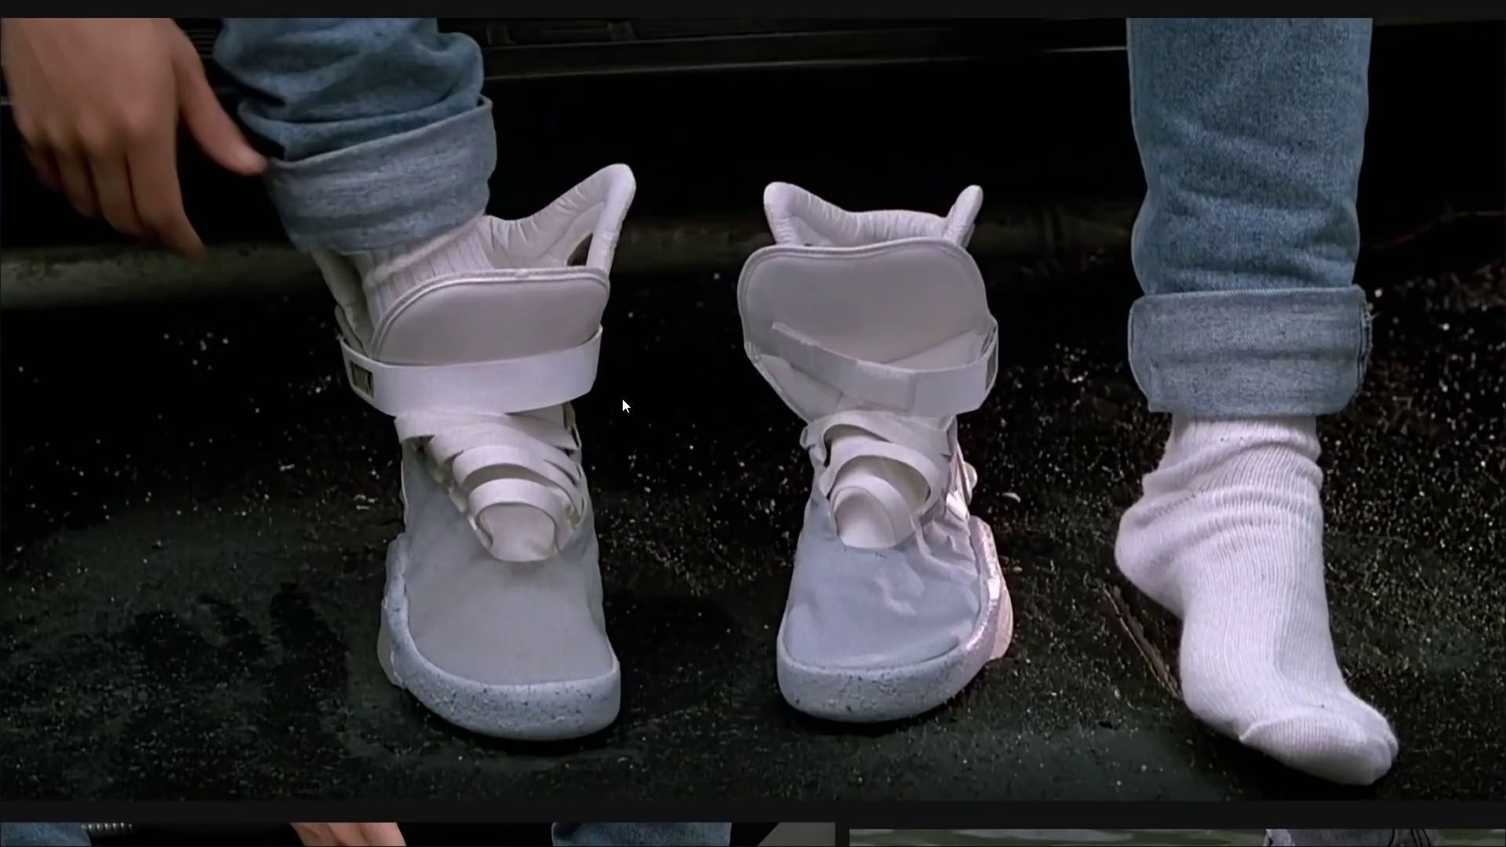
{"action": "scroll", "coordinate": [702, 384], "scroll_direction": "down", "scroll_amount": 3}
{"action": "scroll", "coordinate": [694, 397], "scroll_direction": "down", "scroll_amount": 5}
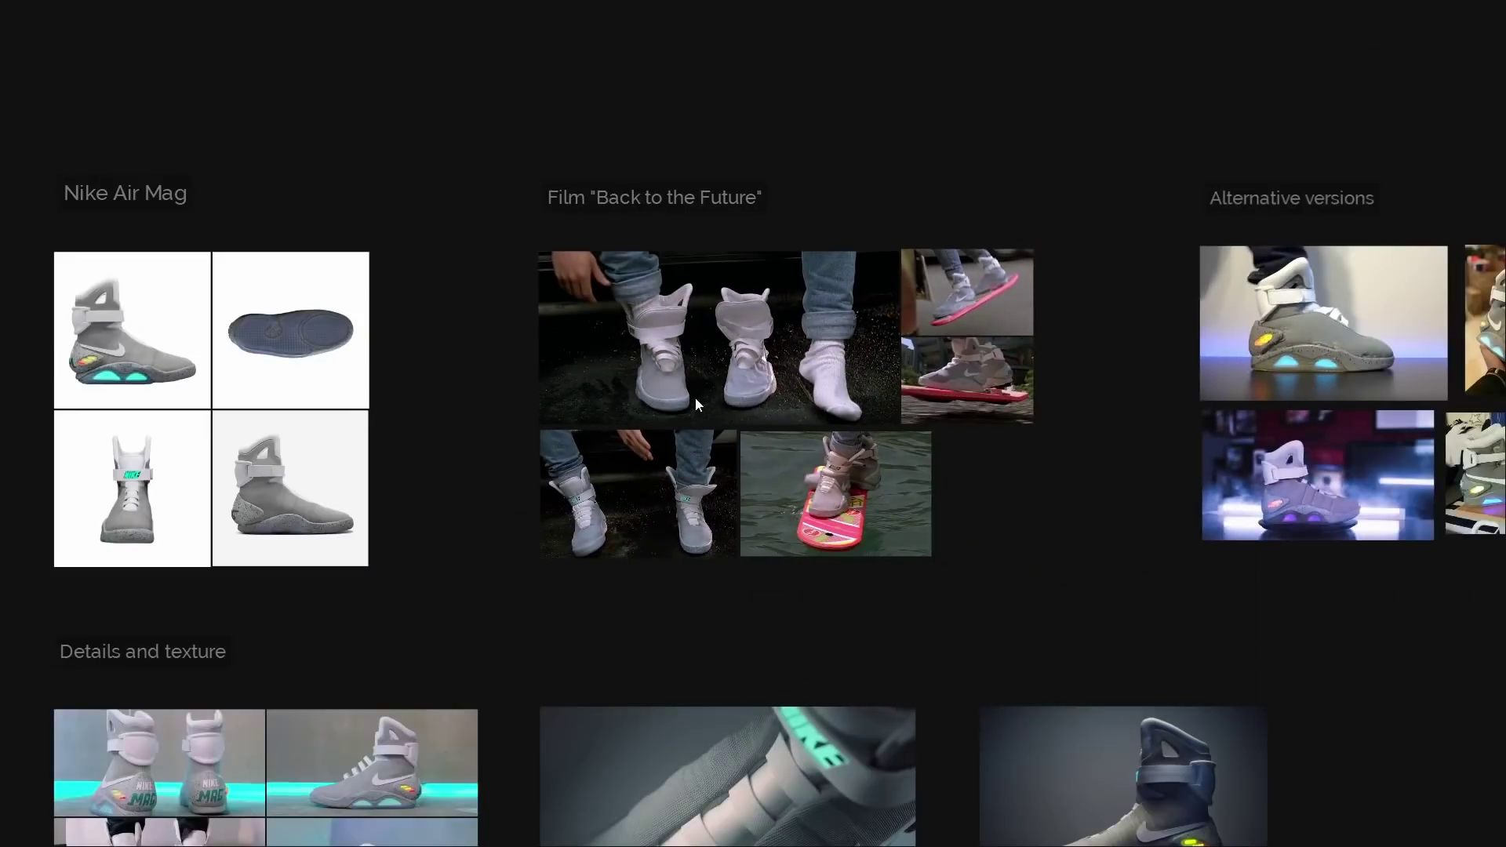
{"action": "scroll", "coordinate": [695, 397], "scroll_direction": "down", "scroll_amount": 3}
{"action": "scroll", "coordinate": [659, 361], "scroll_direction": "down", "scroll_amount": 3}
{"action": "scroll", "coordinate": [659, 360], "scroll_direction": "up", "scroll_amount": 2}
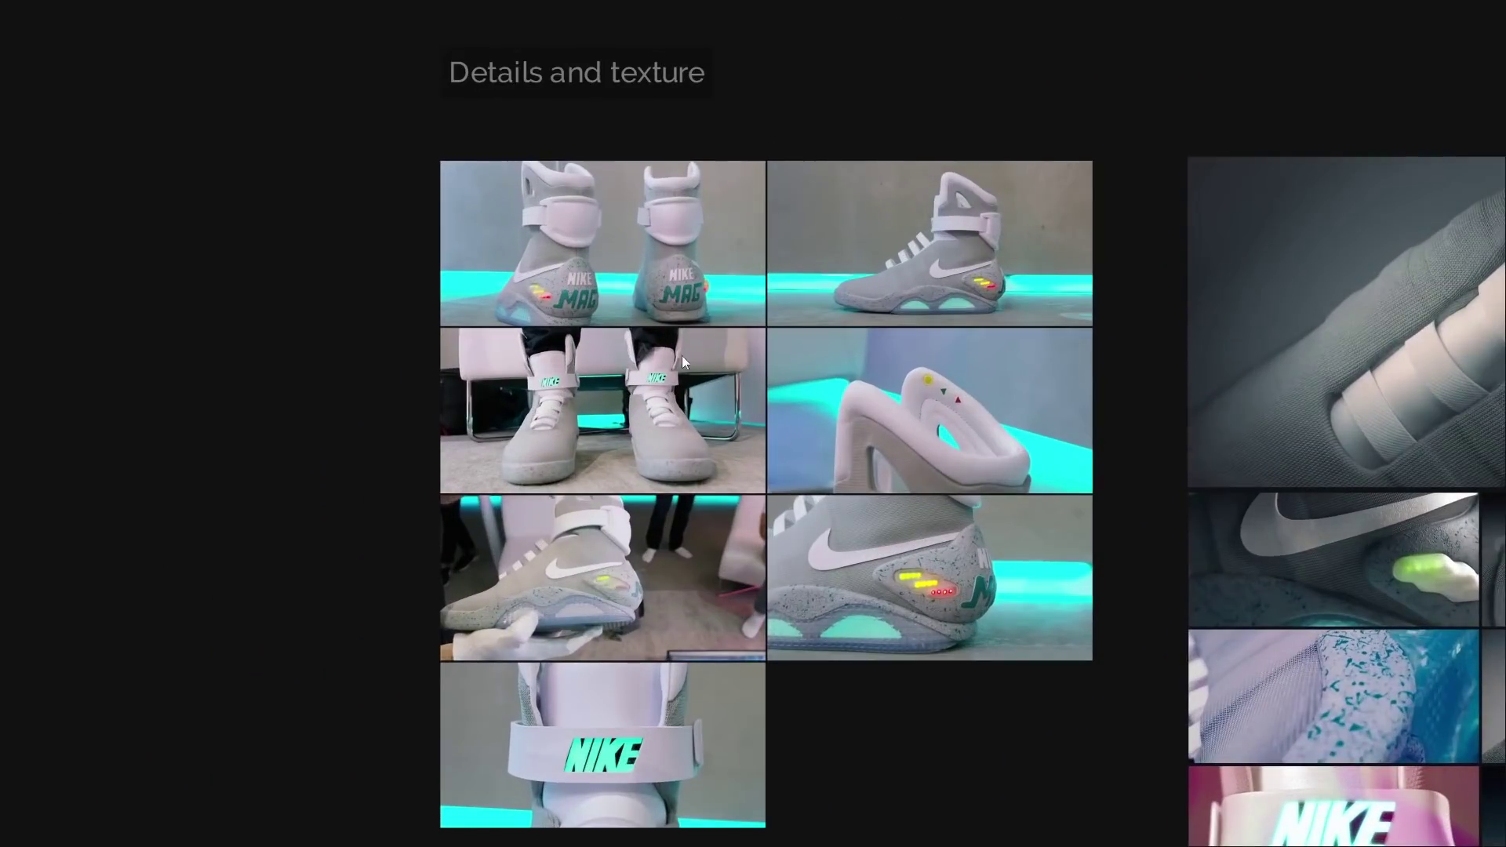
{"action": "scroll", "coordinate": [678, 400], "scroll_direction": "down", "scroll_amount": 1}
{"action": "scroll", "coordinate": [676, 396], "scroll_direction": "down", "scroll_amount": 2}
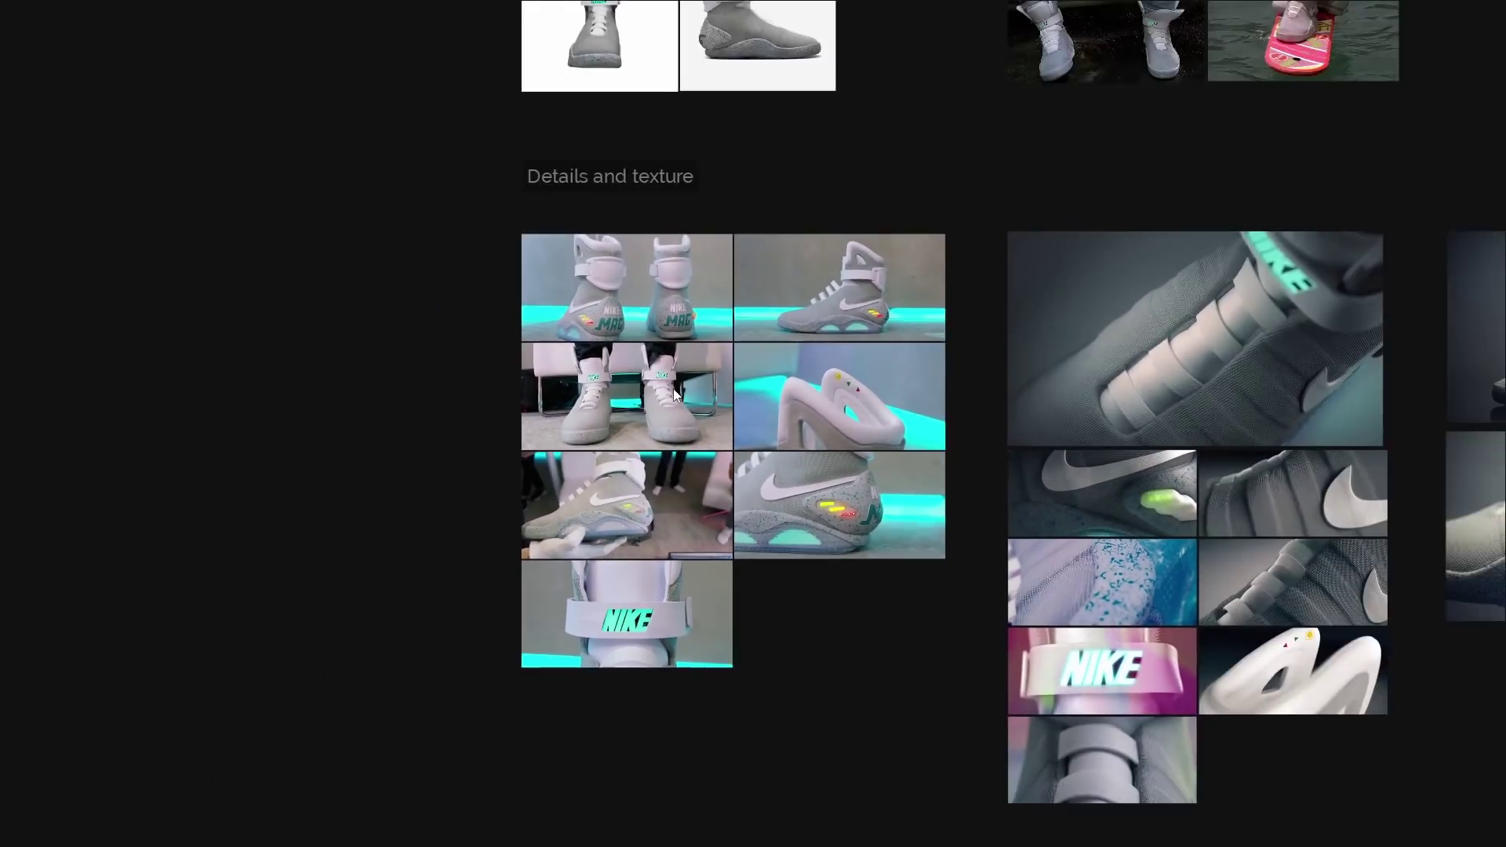
{"action": "scroll", "coordinate": [676, 396], "scroll_direction": "down", "scroll_amount": 1}
Pan to the Alternative versions group and zoom in on it.
{"action": "left_click_drag", "start_coordinate": [1033, 312], "coordinate": [613, 457]}
{"action": "scroll", "coordinate": [712, 304], "scroll_direction": "up", "scroll_amount": 2}
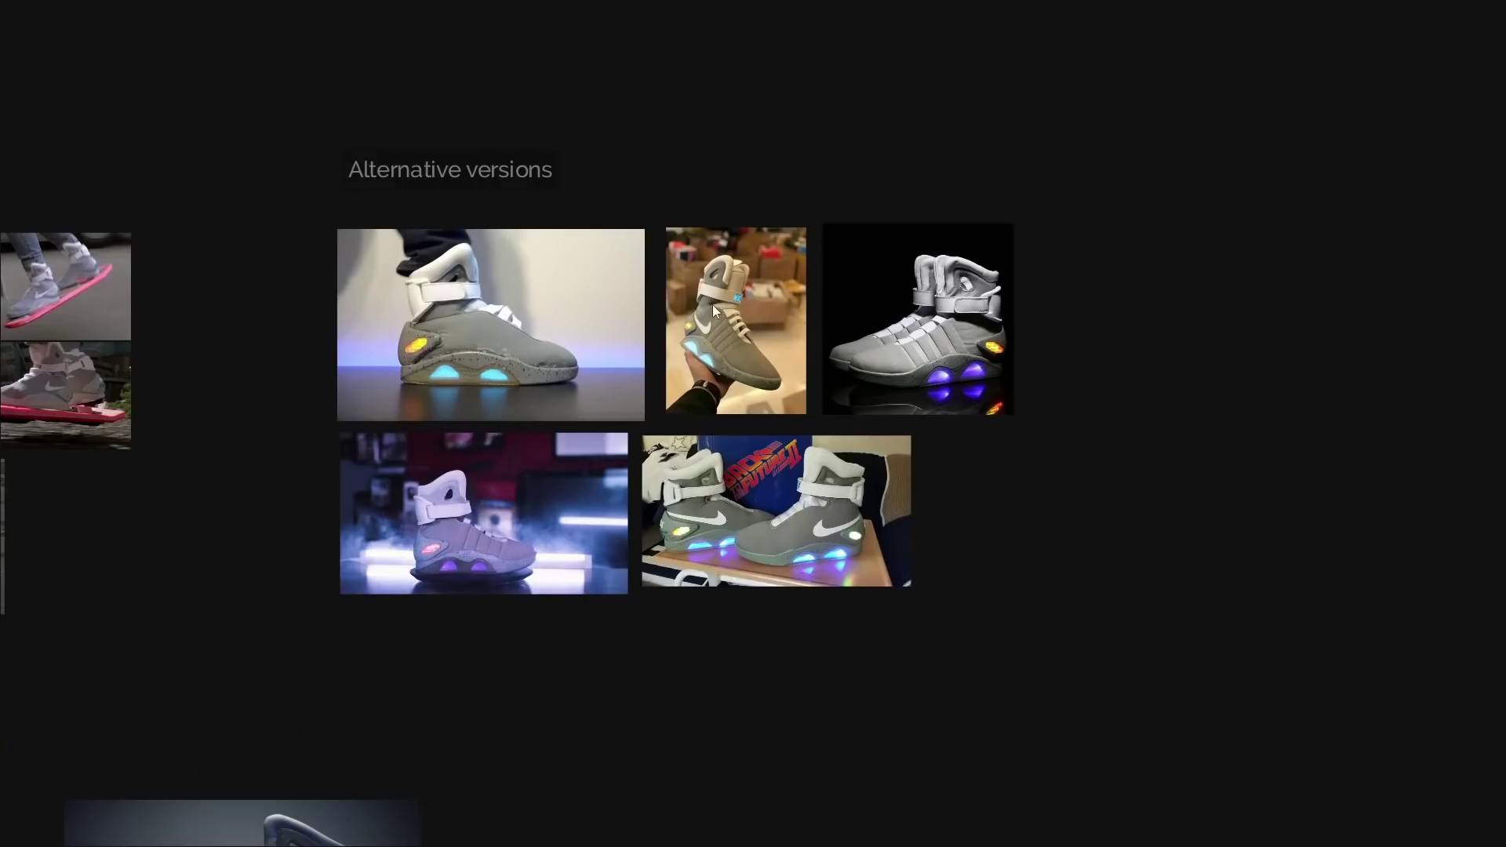
{"action": "scroll", "coordinate": [712, 304], "scroll_direction": "up", "scroll_amount": 2}
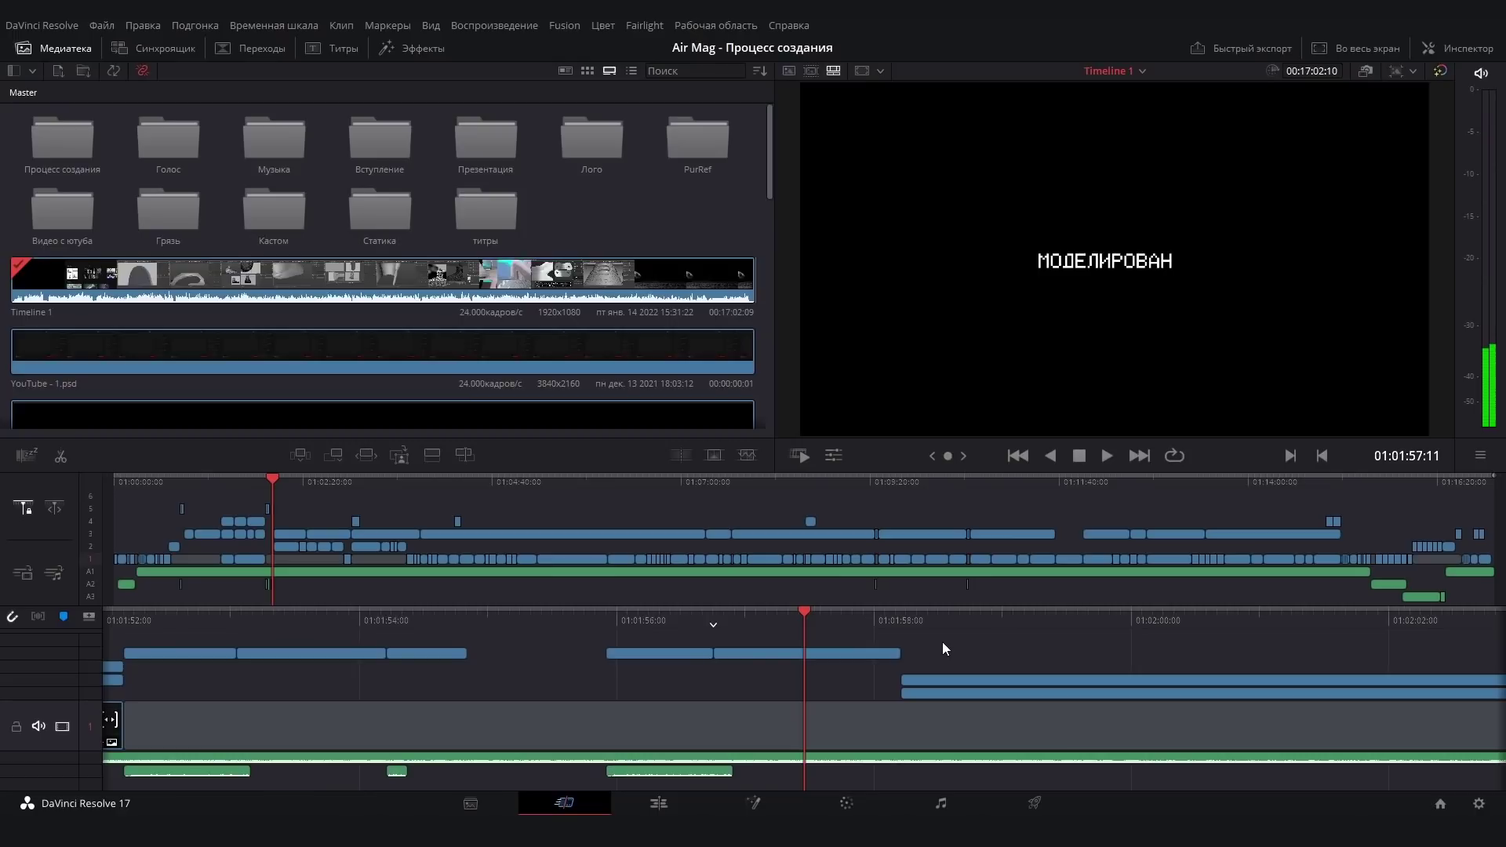
Scrub back and play the Back to the future typewriter title until ИНТЕГРИРОВАНО is revealed, twice.
{"action": "key", "text": "j"}
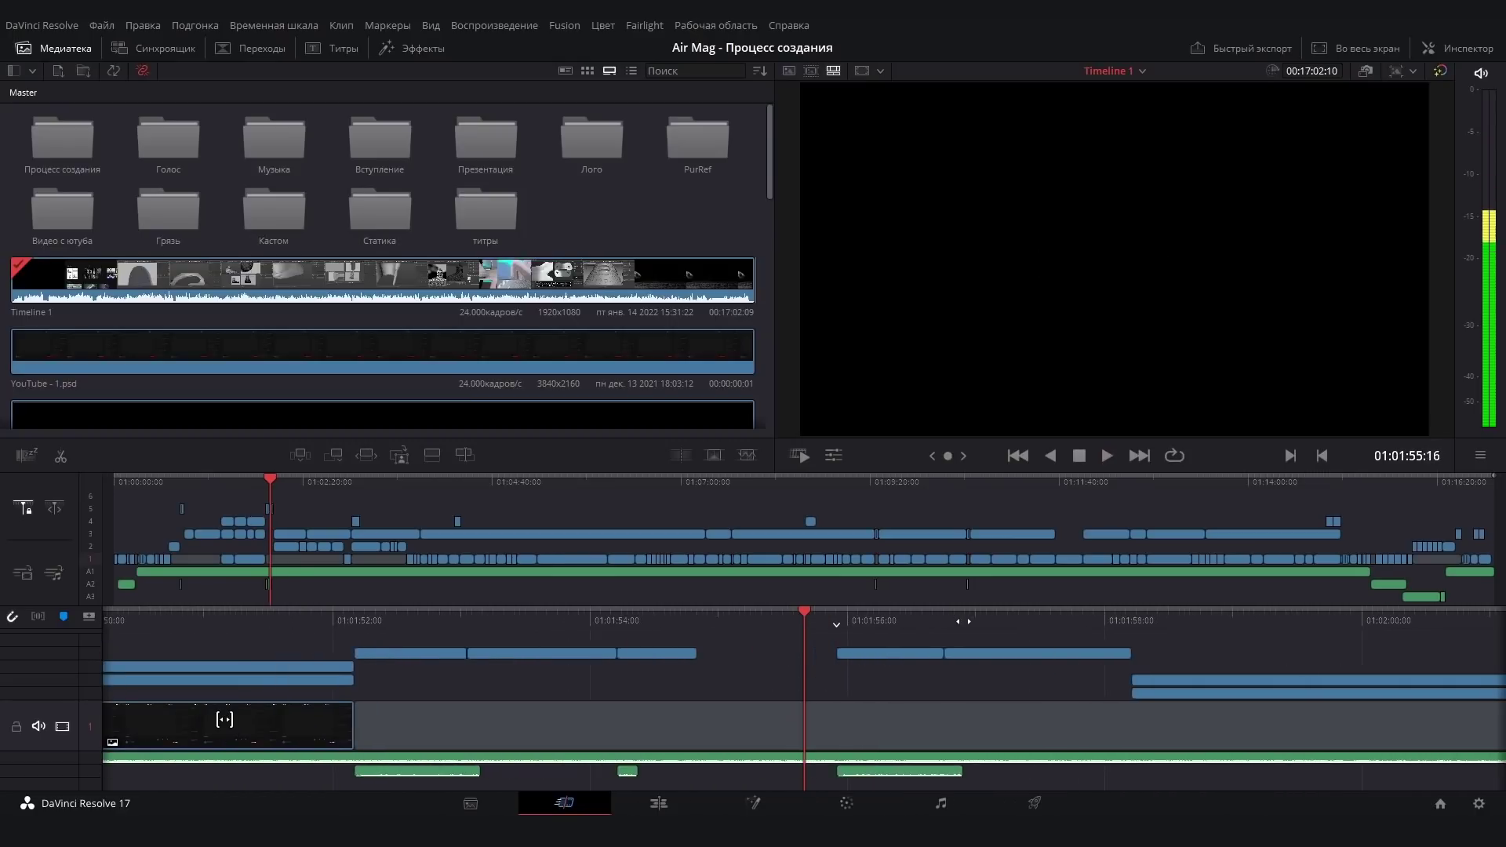
{"action": "key", "text": "space"}
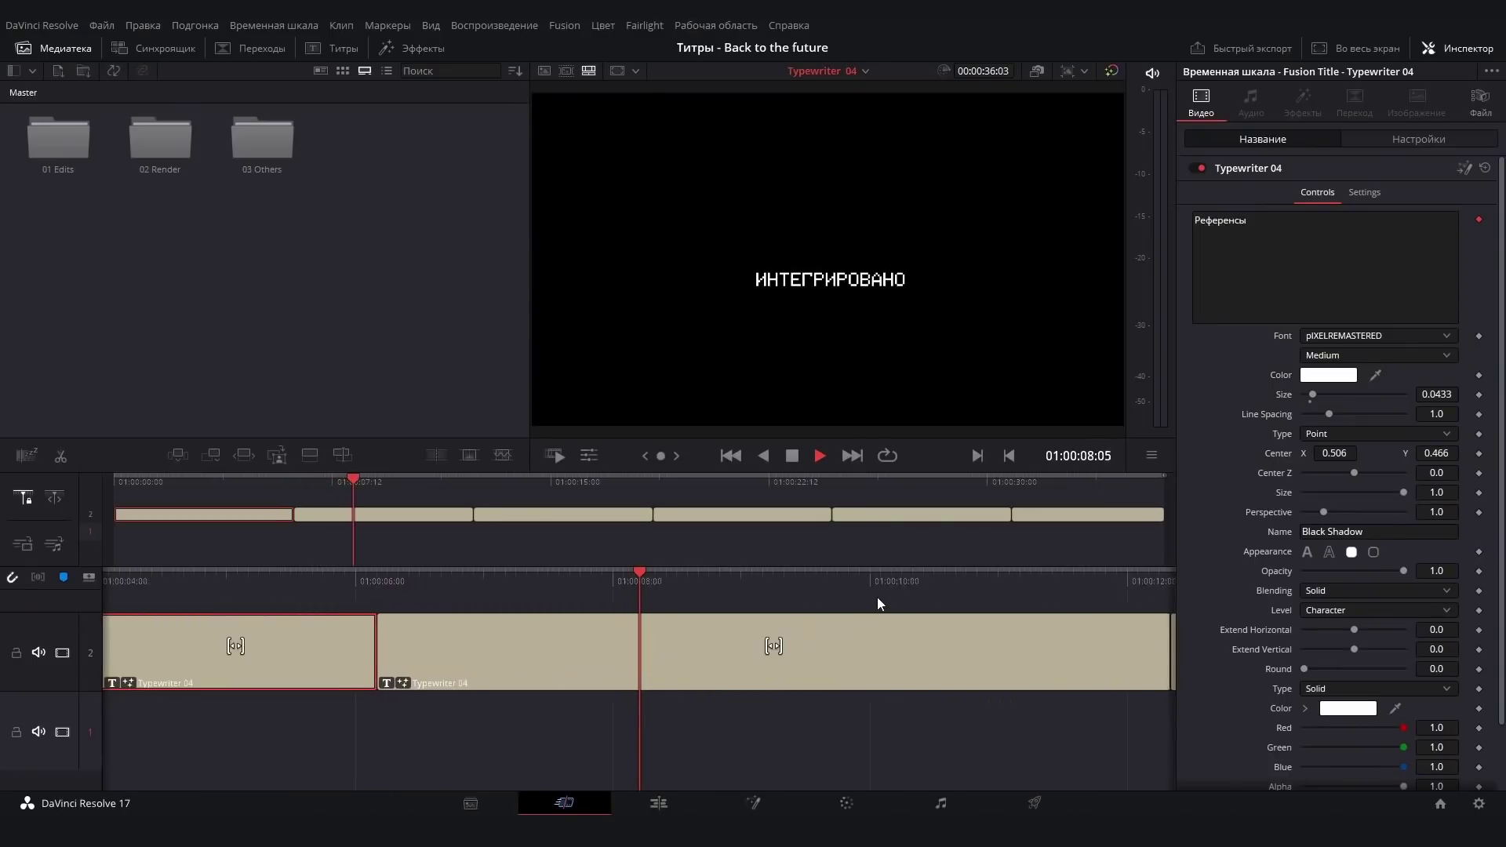
{"action": "key", "text": "space"}
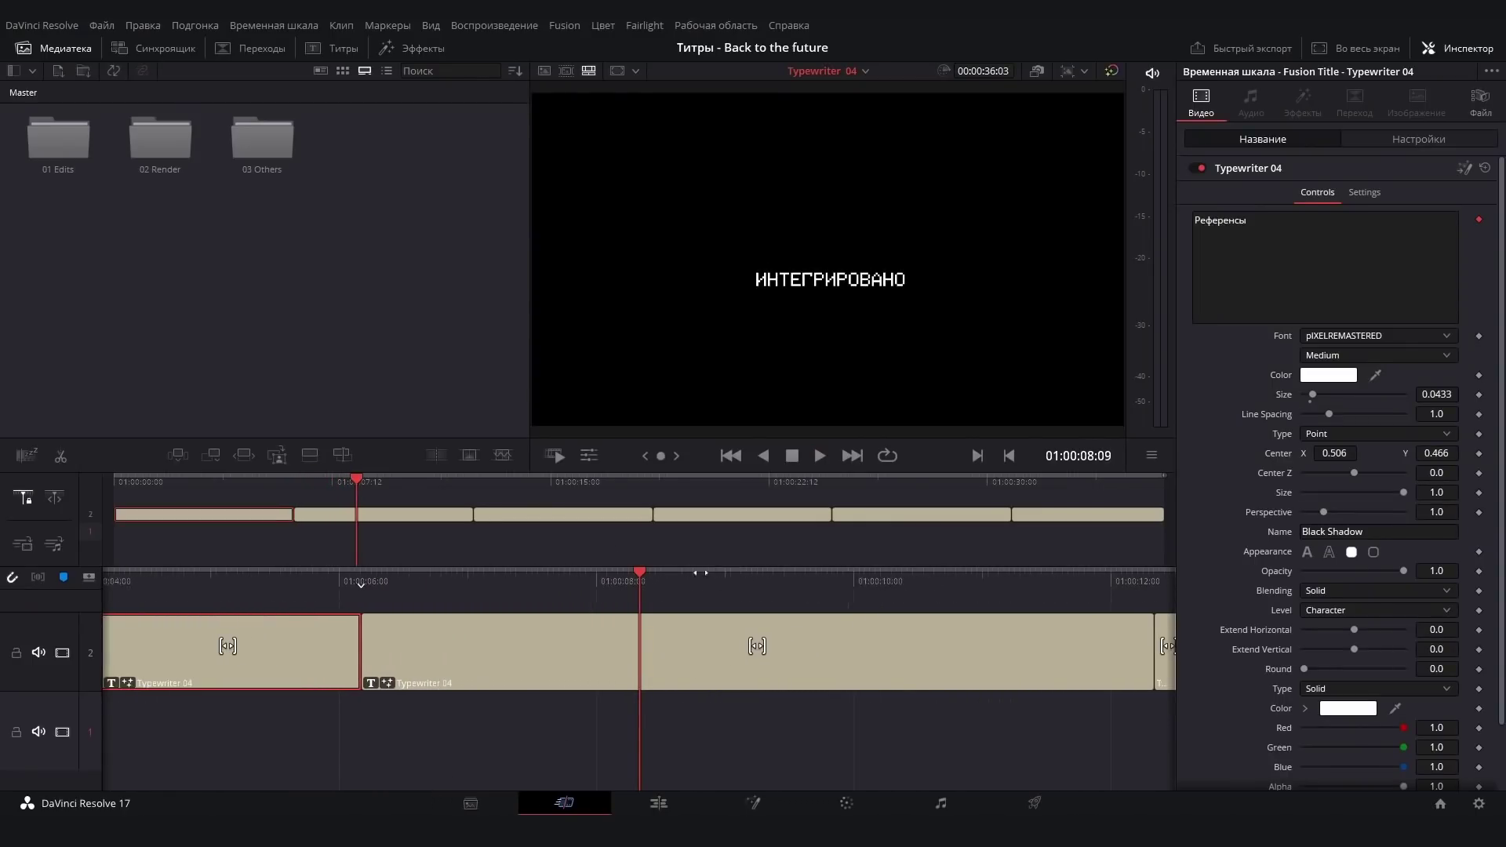
{"action": "key", "text": "space"}
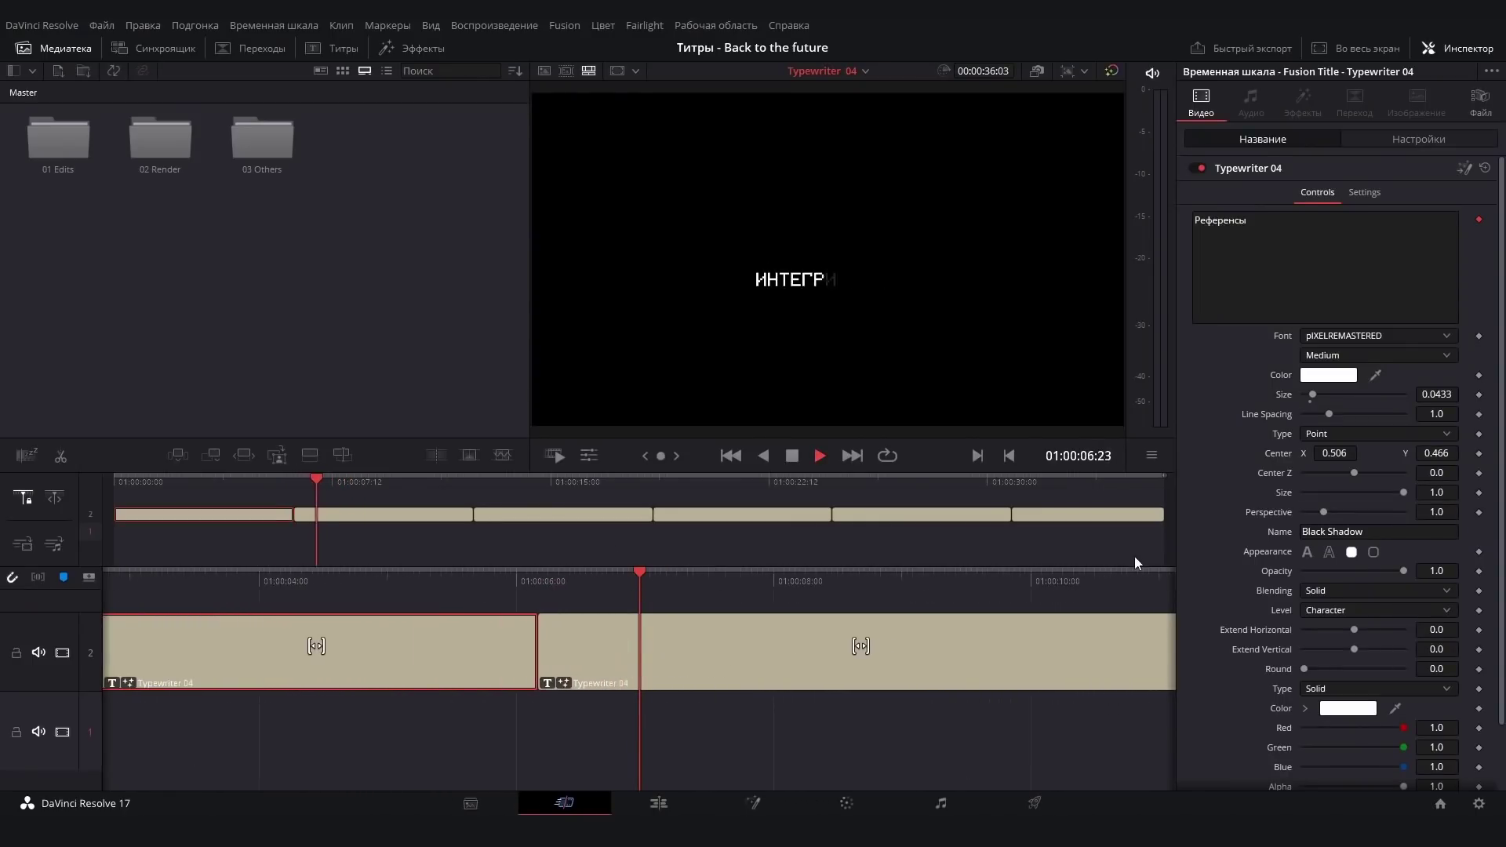
{"action": "key", "text": "space"}
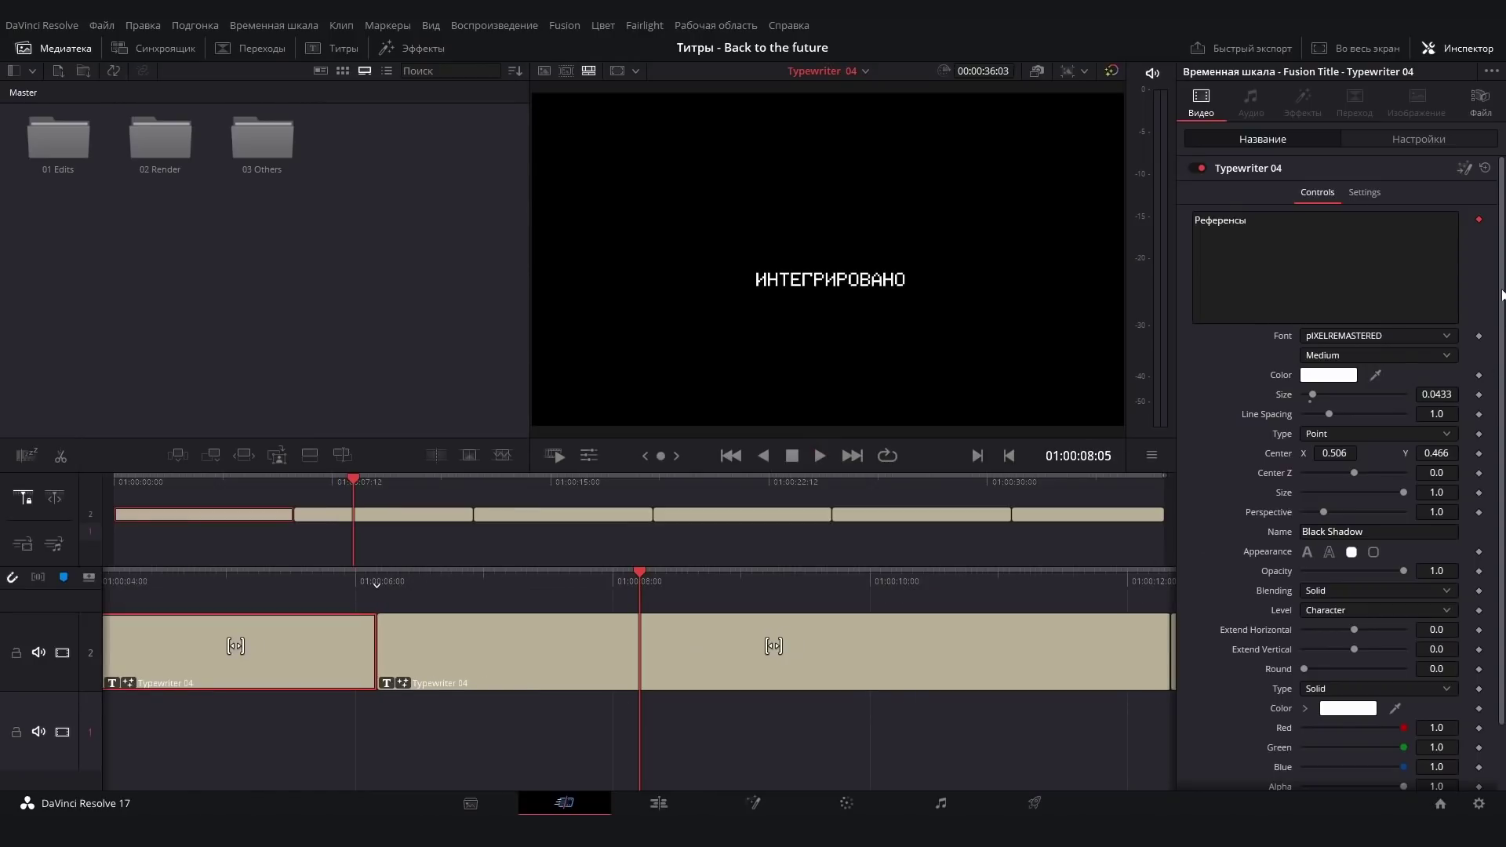
{"action": "scroll", "coordinate": [1501, 298], "scroll_direction": "down", "scroll_amount": 1}
{"action": "scroll", "coordinate": [1496, 392], "scroll_direction": "down", "scroll_amount": 1}
{"action": "scroll", "coordinate": [1496, 407], "scroll_direction": "up", "scroll_amount": 1}
{"action": "scroll", "coordinate": [1498, 228], "scroll_direction": "up", "scroll_amount": 1}
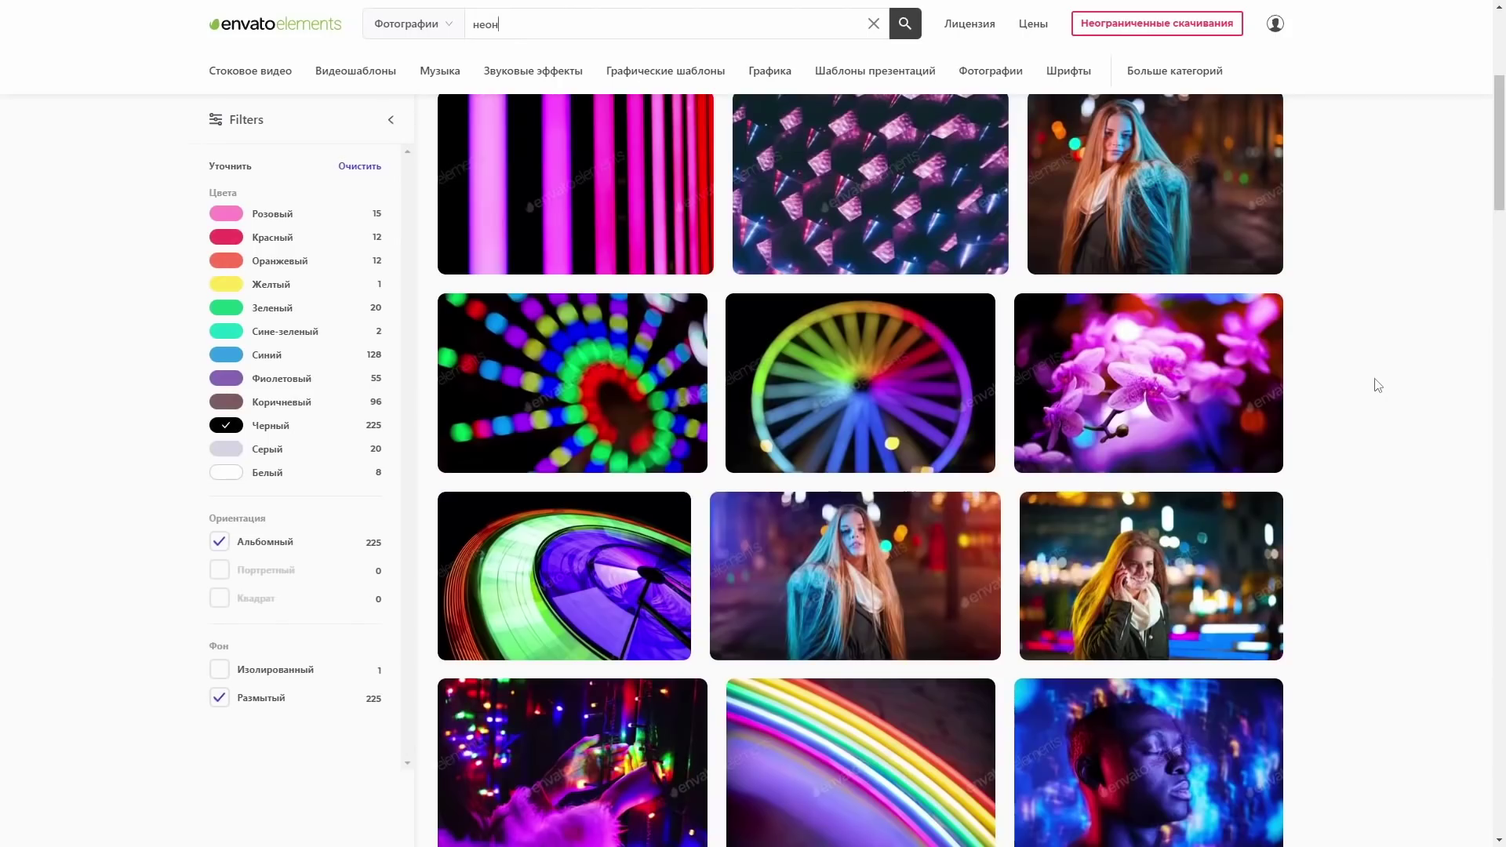
Browse the Envato category pages and scroll through the Музыка catalogue.
{"action": "scroll", "coordinate": [1378, 385], "scroll_direction": "down", "scroll_amount": 3}
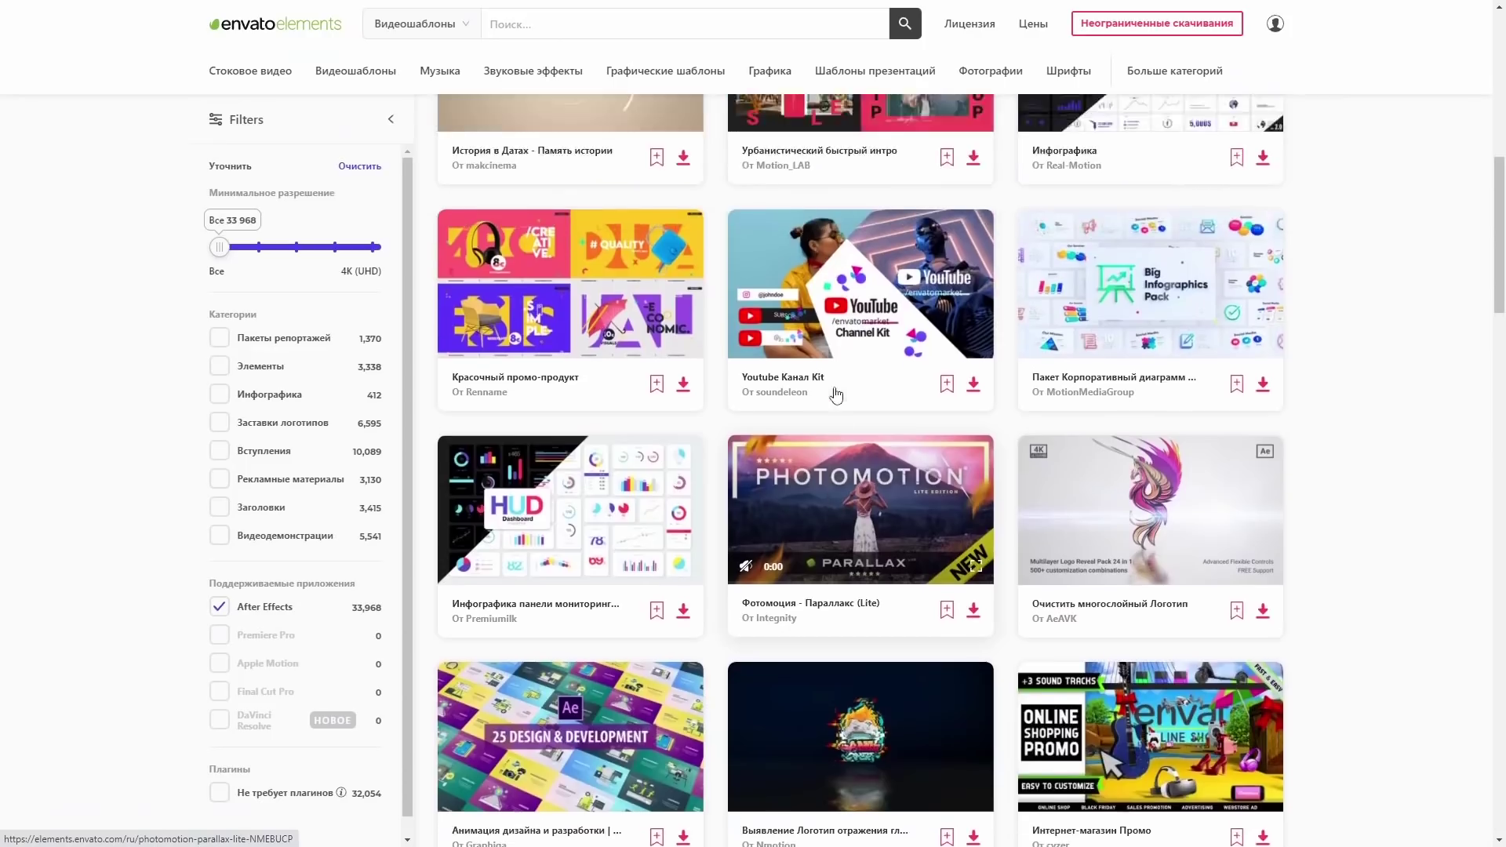
{"action": "scroll", "coordinate": [837, 392], "scroll_direction": "up", "scroll_amount": 4}
{"action": "mouse_move", "coordinate": [439, 71]}
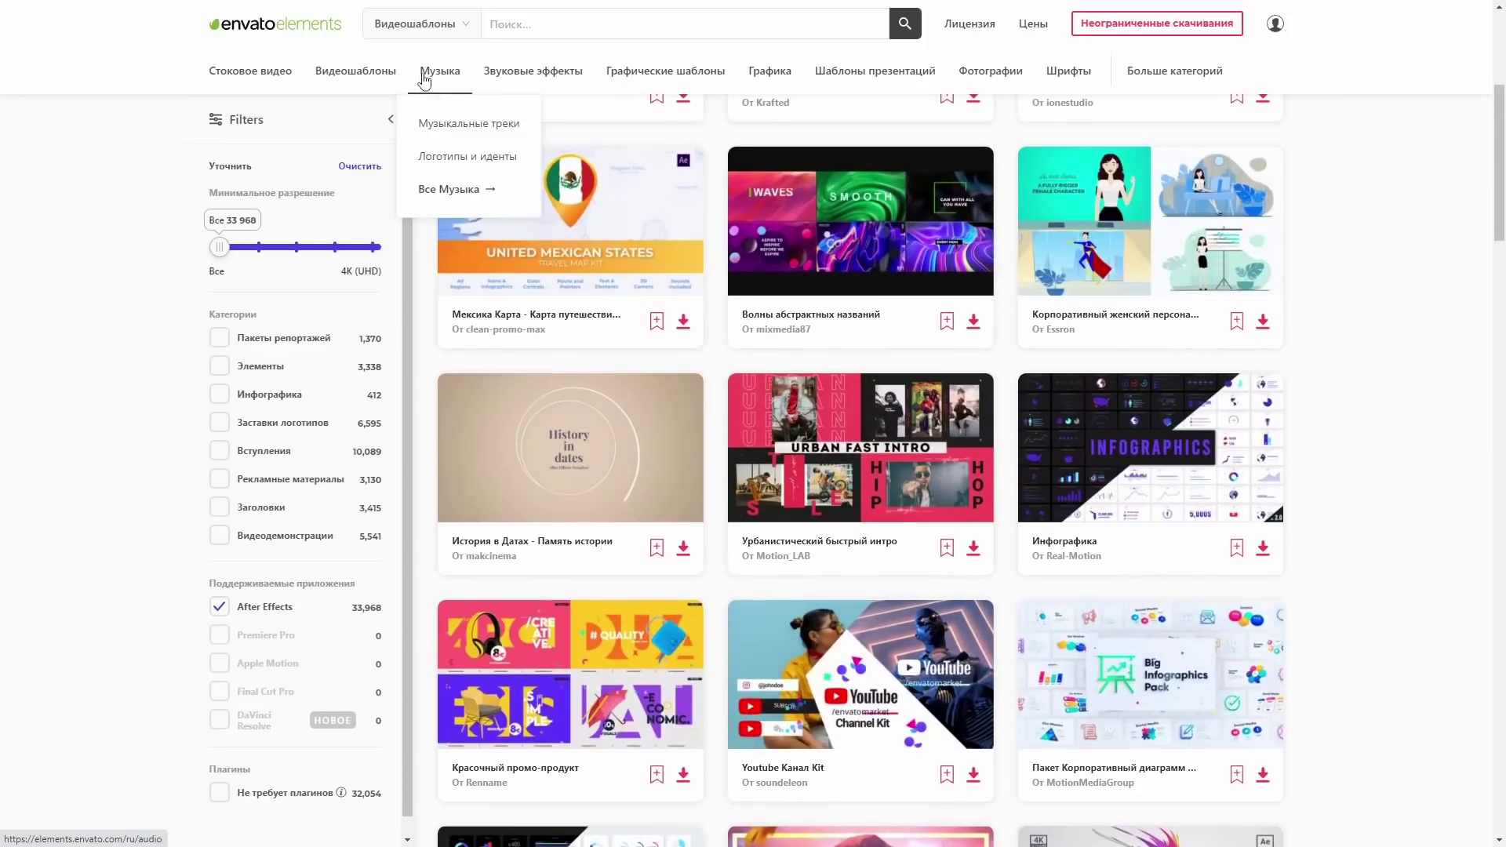
{"action": "left_click", "coordinate": [453, 126]}
{"action": "scroll", "coordinate": [1344, 377], "scroll_direction": "down", "scroll_amount": 5}
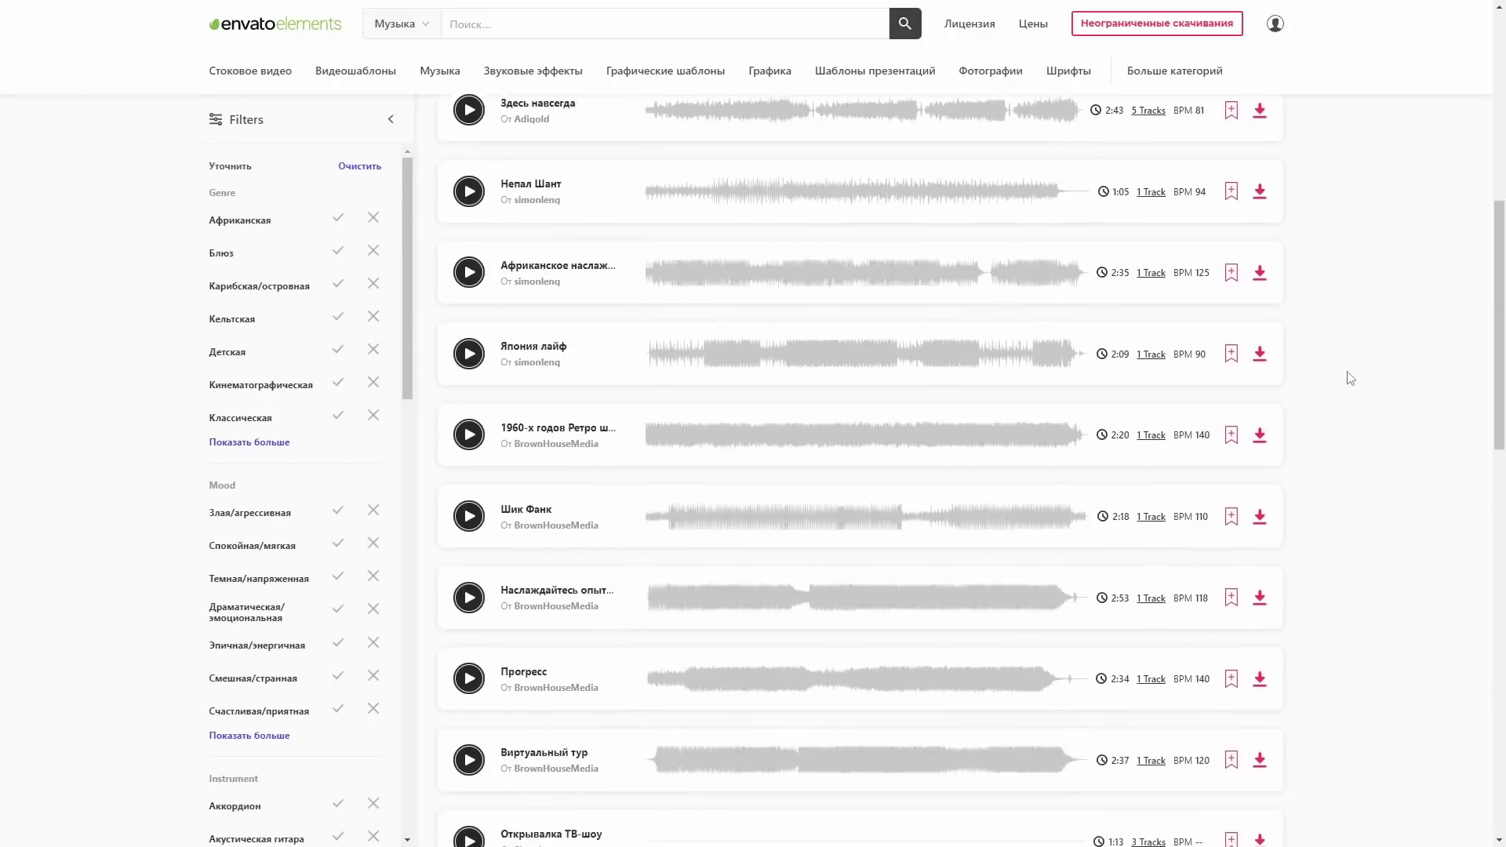
{"action": "scroll", "coordinate": [1344, 376], "scroll_direction": "down", "scroll_amount": 5}
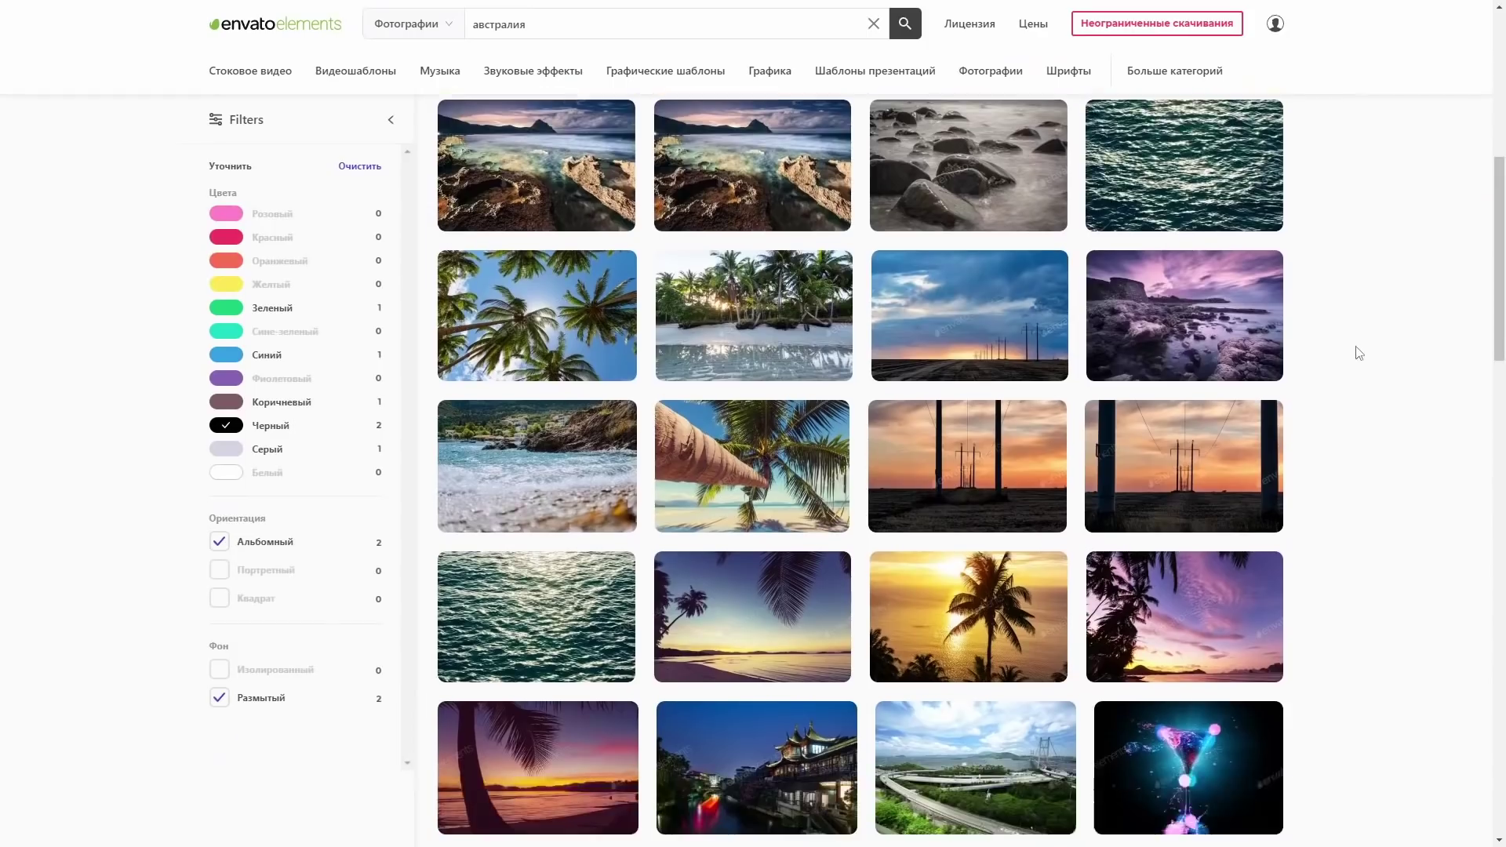
{"action": "scroll", "coordinate": [1358, 353], "scroll_direction": "down", "scroll_amount": 4}
{"action": "scroll", "coordinate": [1359, 353], "scroll_direction": "down", "scroll_amount": 3}
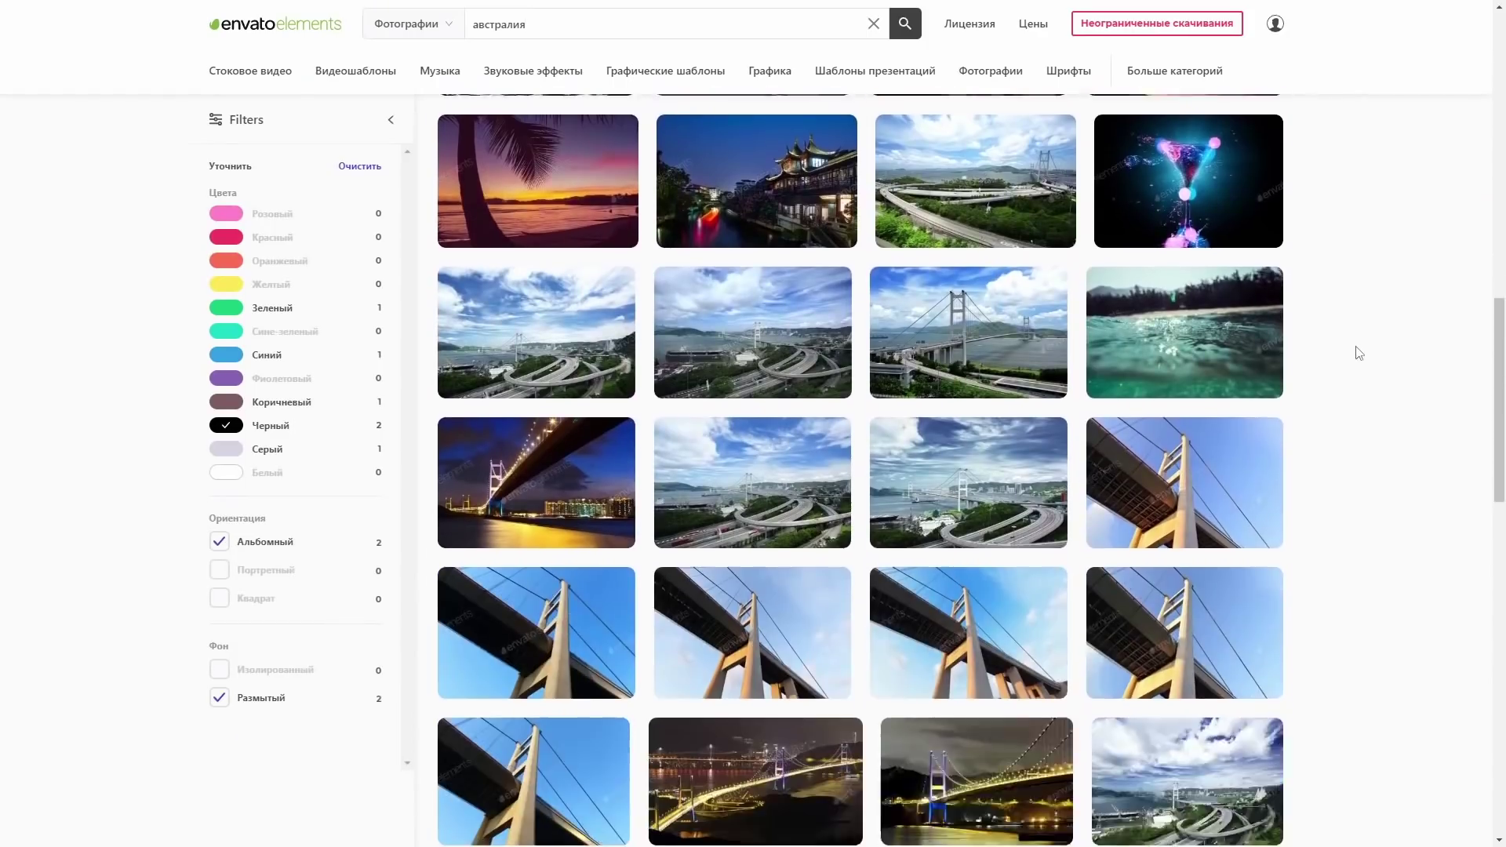
{"action": "scroll", "coordinate": [1358, 353], "scroll_direction": "down", "scroll_amount": 3}
{"action": "scroll", "coordinate": [1358, 353], "scroll_direction": "down", "scroll_amount": 4}
{"action": "scroll", "coordinate": [1359, 352], "scroll_direction": "down", "scroll_amount": 4}
{"action": "scroll", "coordinate": [1358, 353], "scroll_direction": "down", "scroll_amount": 3}
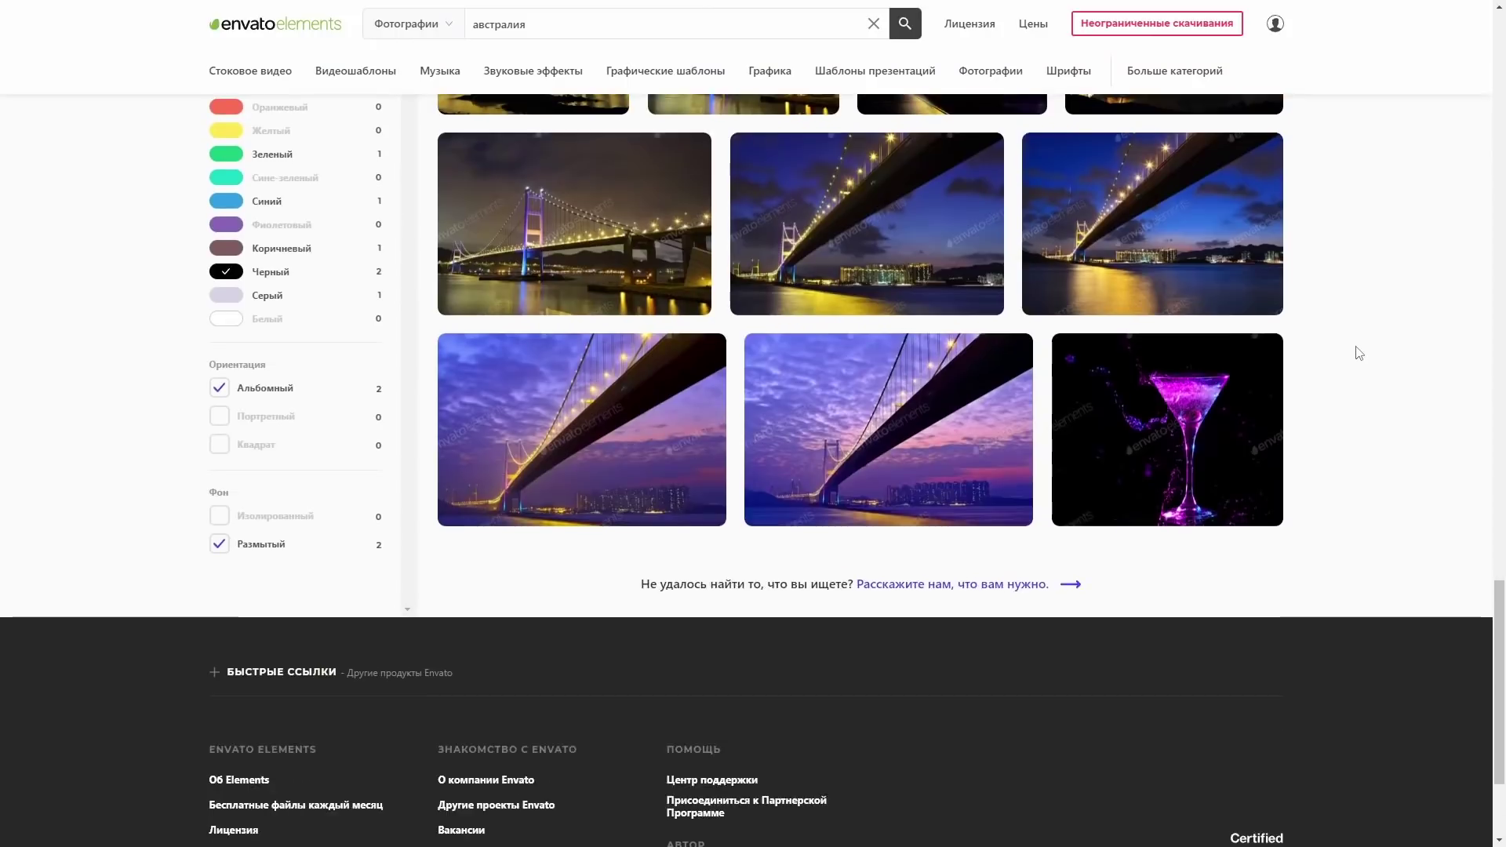
{"action": "scroll", "coordinate": [1359, 353], "scroll_direction": "up", "scroll_amount": 8}
{"action": "scroll", "coordinate": [1359, 353], "scroll_direction": "up", "scroll_amount": 5}
{"action": "scroll", "coordinate": [1359, 353], "scroll_direction": "up", "scroll_amount": 5}
{"action": "scroll", "coordinate": [1358, 353], "scroll_direction": "up", "scroll_amount": 5}
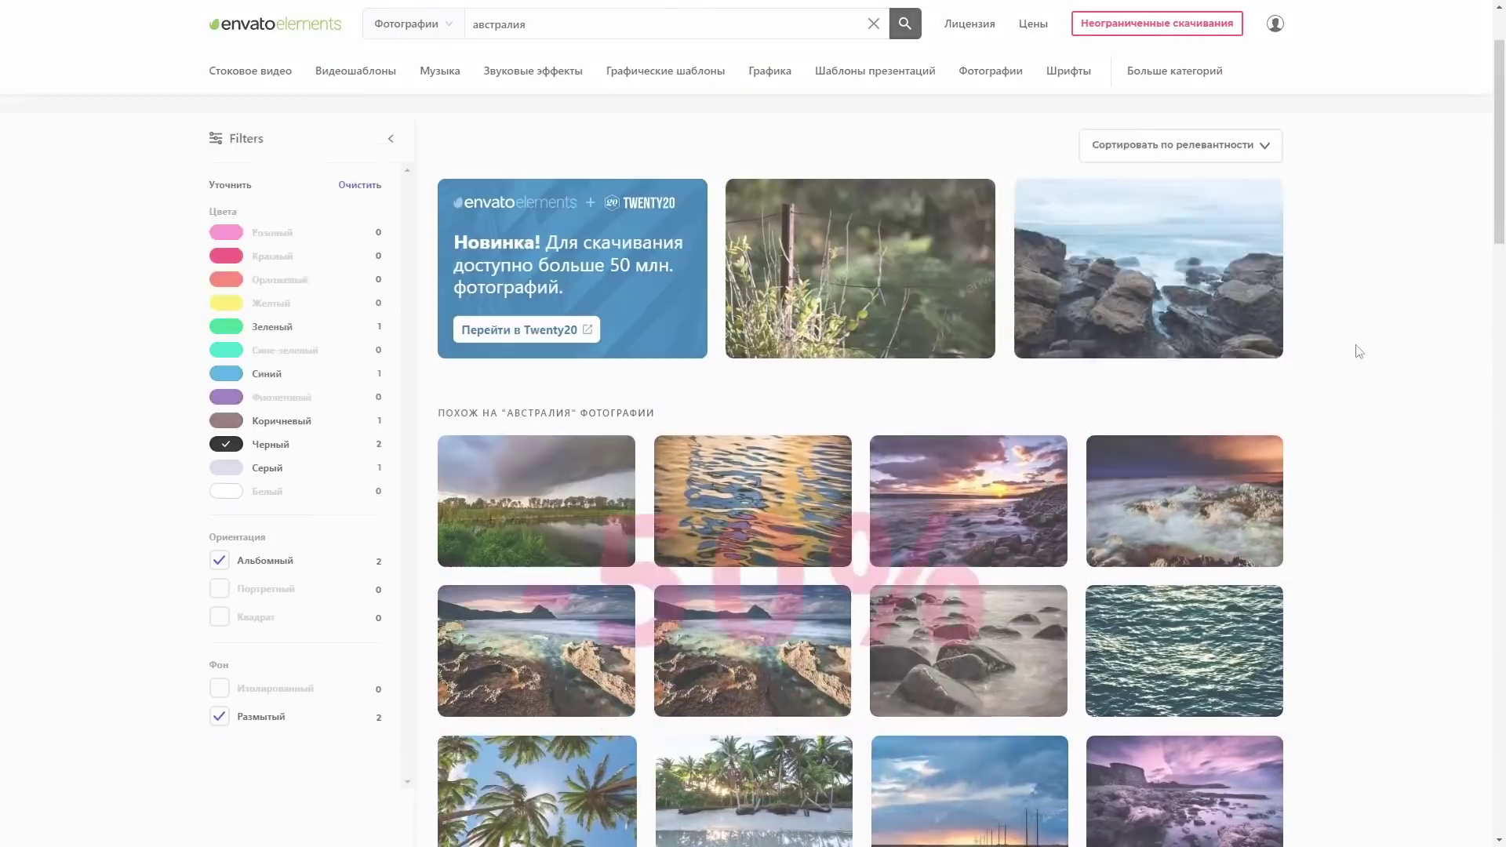
{"action": "scroll", "coordinate": [941, 235], "scroll_direction": "up", "scroll_amount": 2}
Replace the photo search term австралия with москва and scroll the results.
{"action": "double_click", "coordinate": [596, 36]}
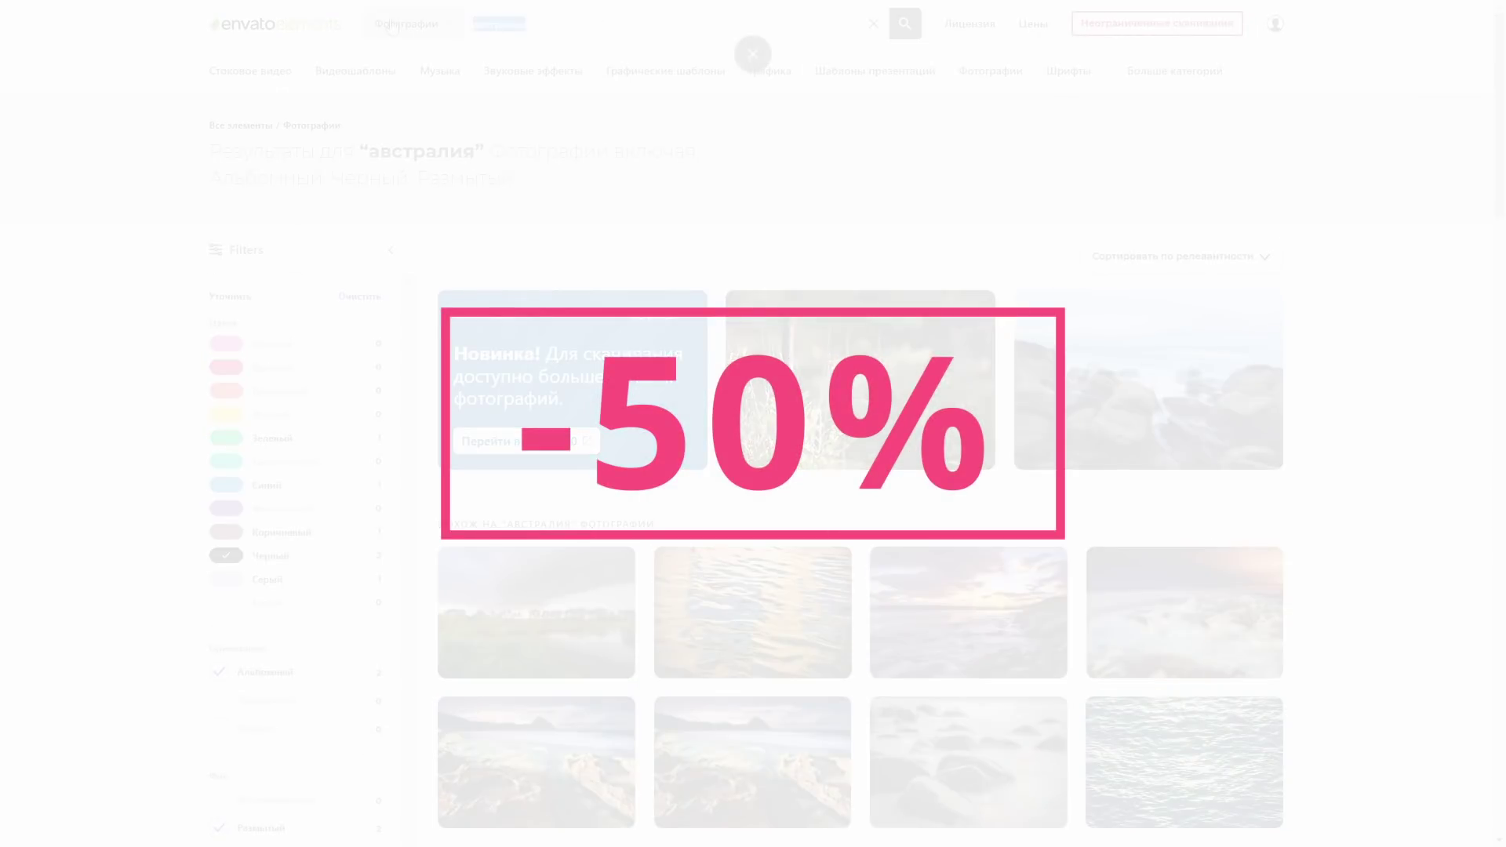
{"action": "type", "text": "москва"}
{"action": "key", "text": "Return"}
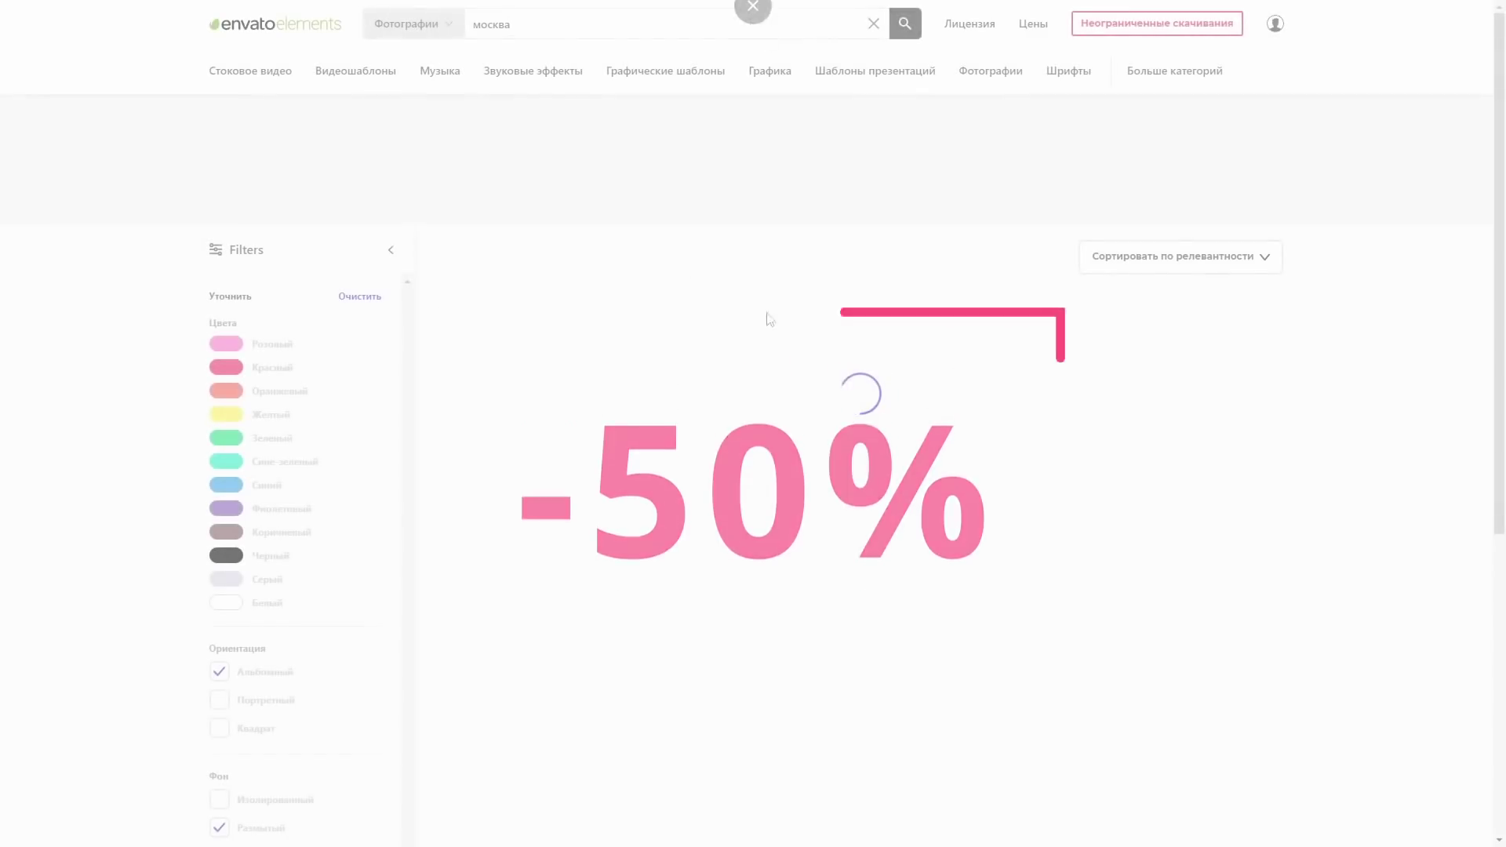
{"action": "scroll", "coordinate": [1106, 365], "scroll_direction": "down", "scroll_amount": 5}
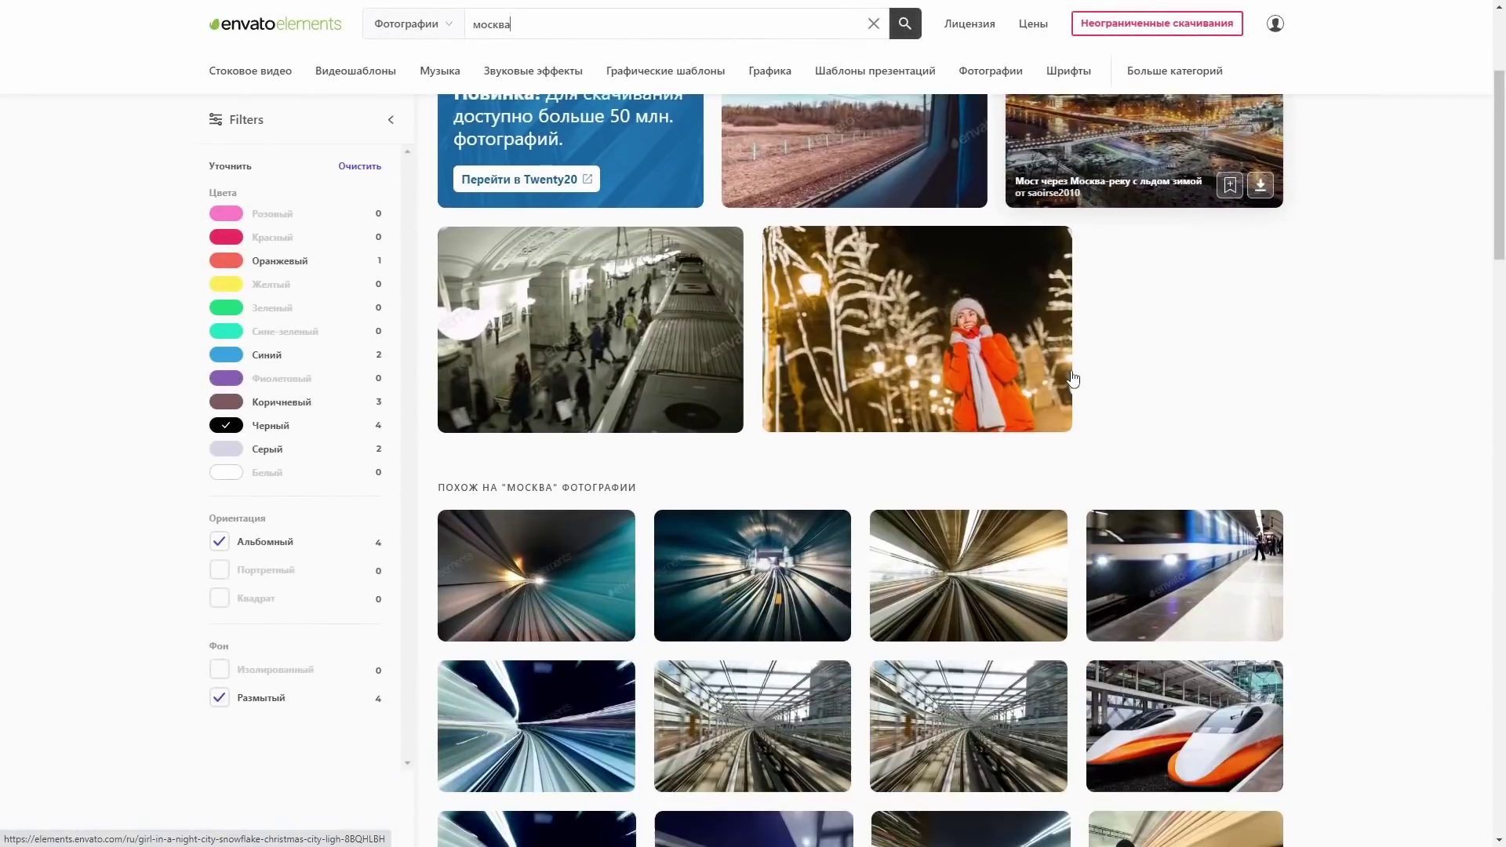
{"action": "scroll", "coordinate": [1093, 362], "scroll_direction": "down", "scroll_amount": 5}
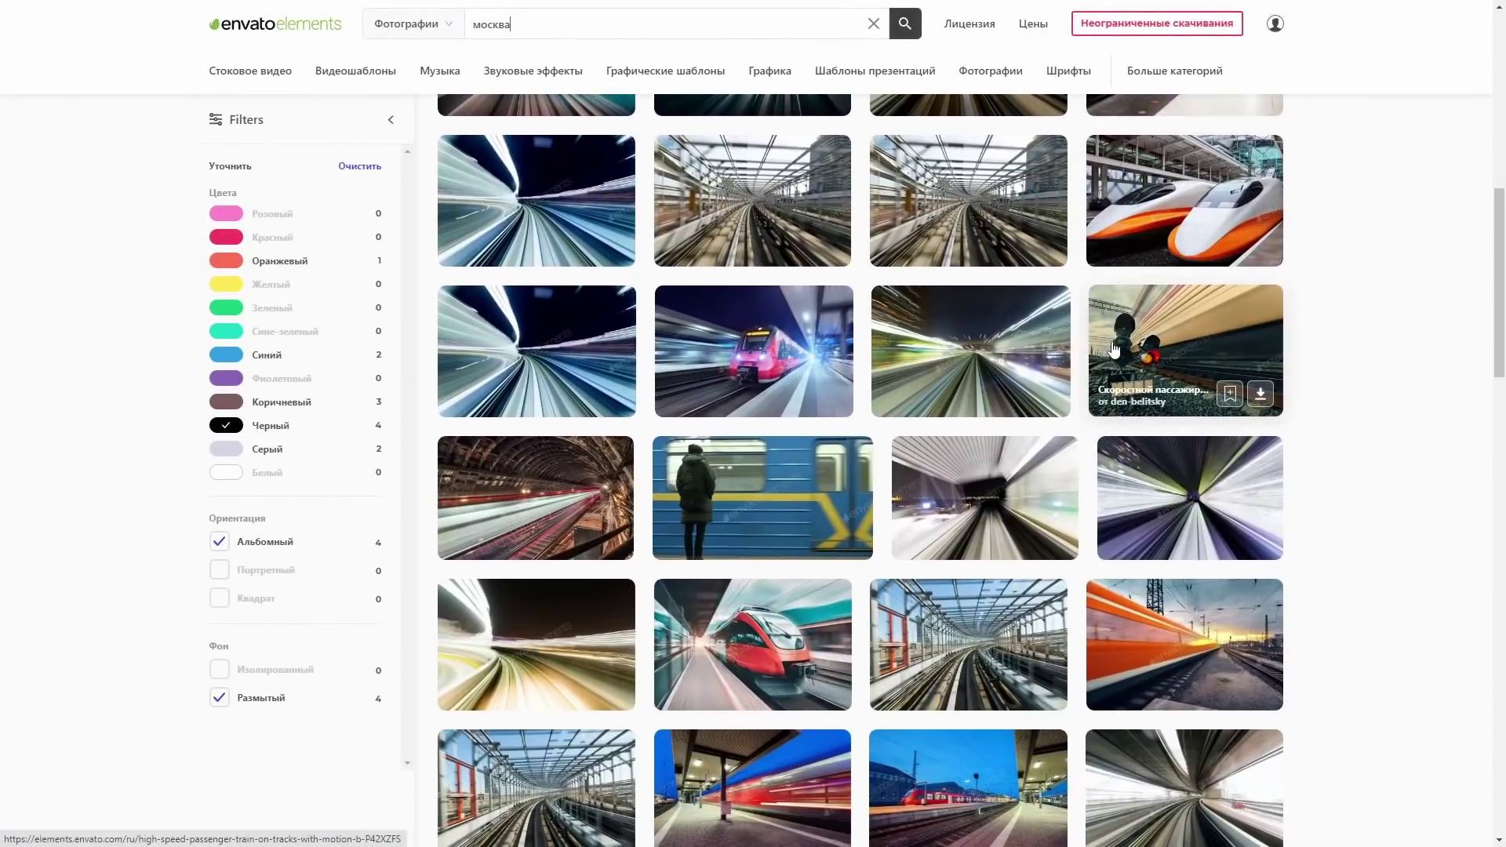
{"action": "scroll", "coordinate": [1113, 349], "scroll_direction": "down", "scroll_amount": 4}
{"action": "scroll", "coordinate": [1112, 343], "scroll_direction": "down", "scroll_amount": 3}
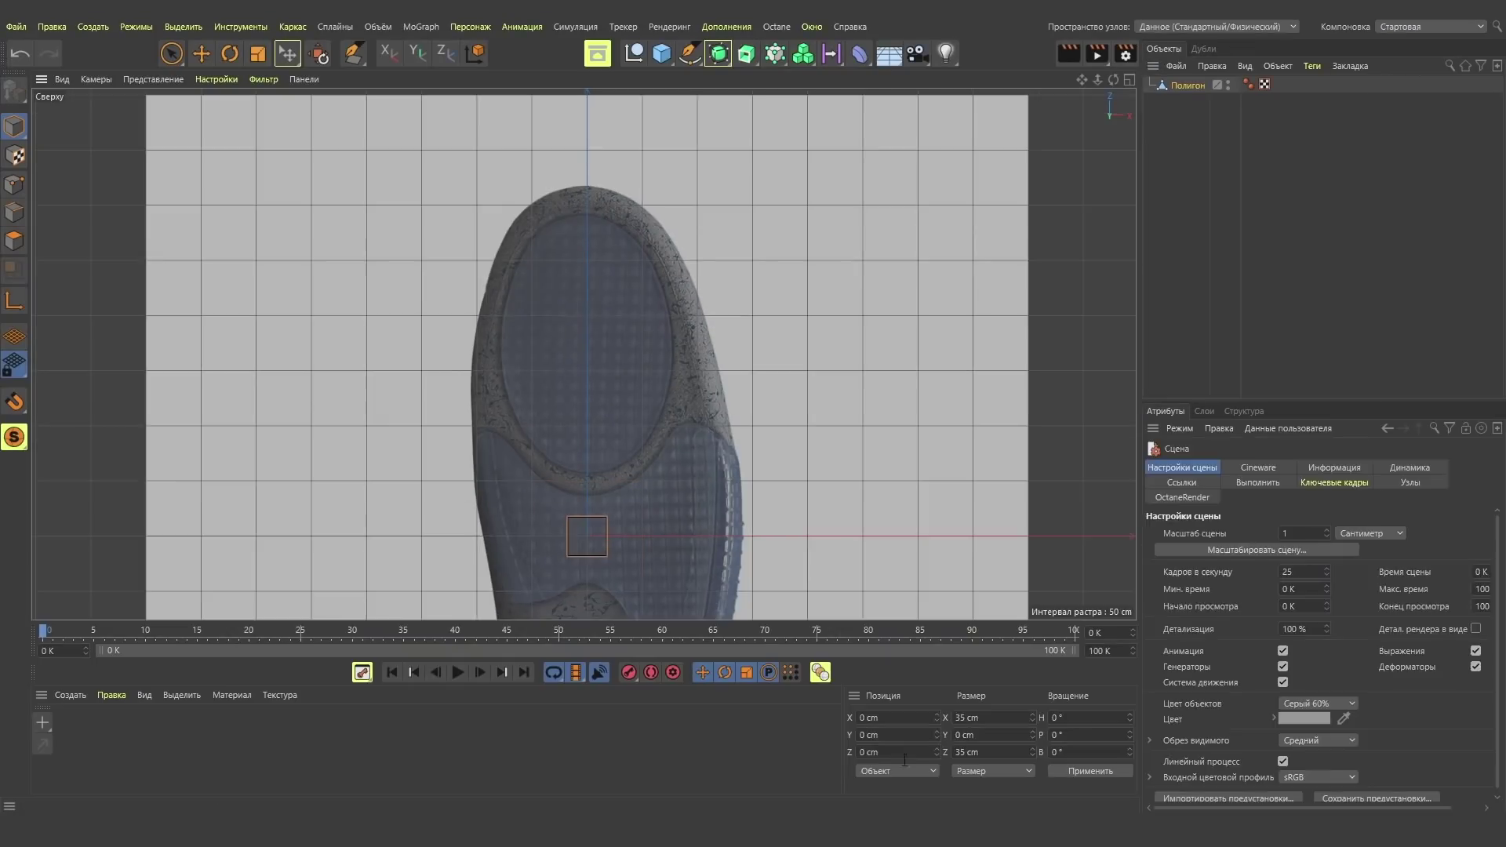
Make the 25 × 25 cm plane editable and extend a new quad toward the sole tip.
{"action": "left_click", "coordinate": [1127, 79]}
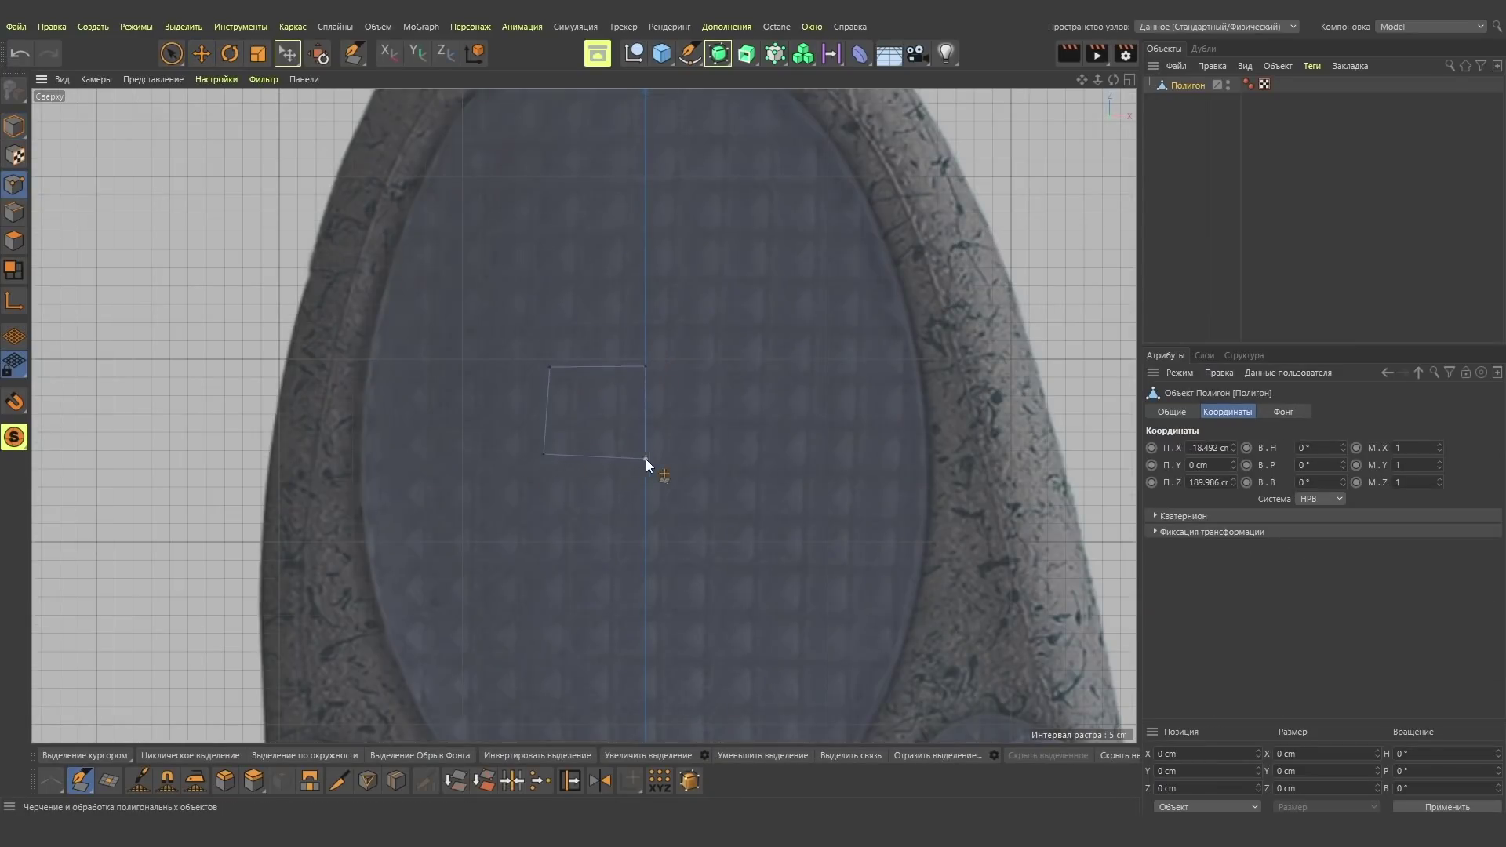
{"action": "scroll", "coordinate": [545, 435], "scroll_direction": "down", "scroll_amount": 3}
{"action": "scroll", "coordinate": [611, 365], "scroll_direction": "down", "scroll_amount": 3}
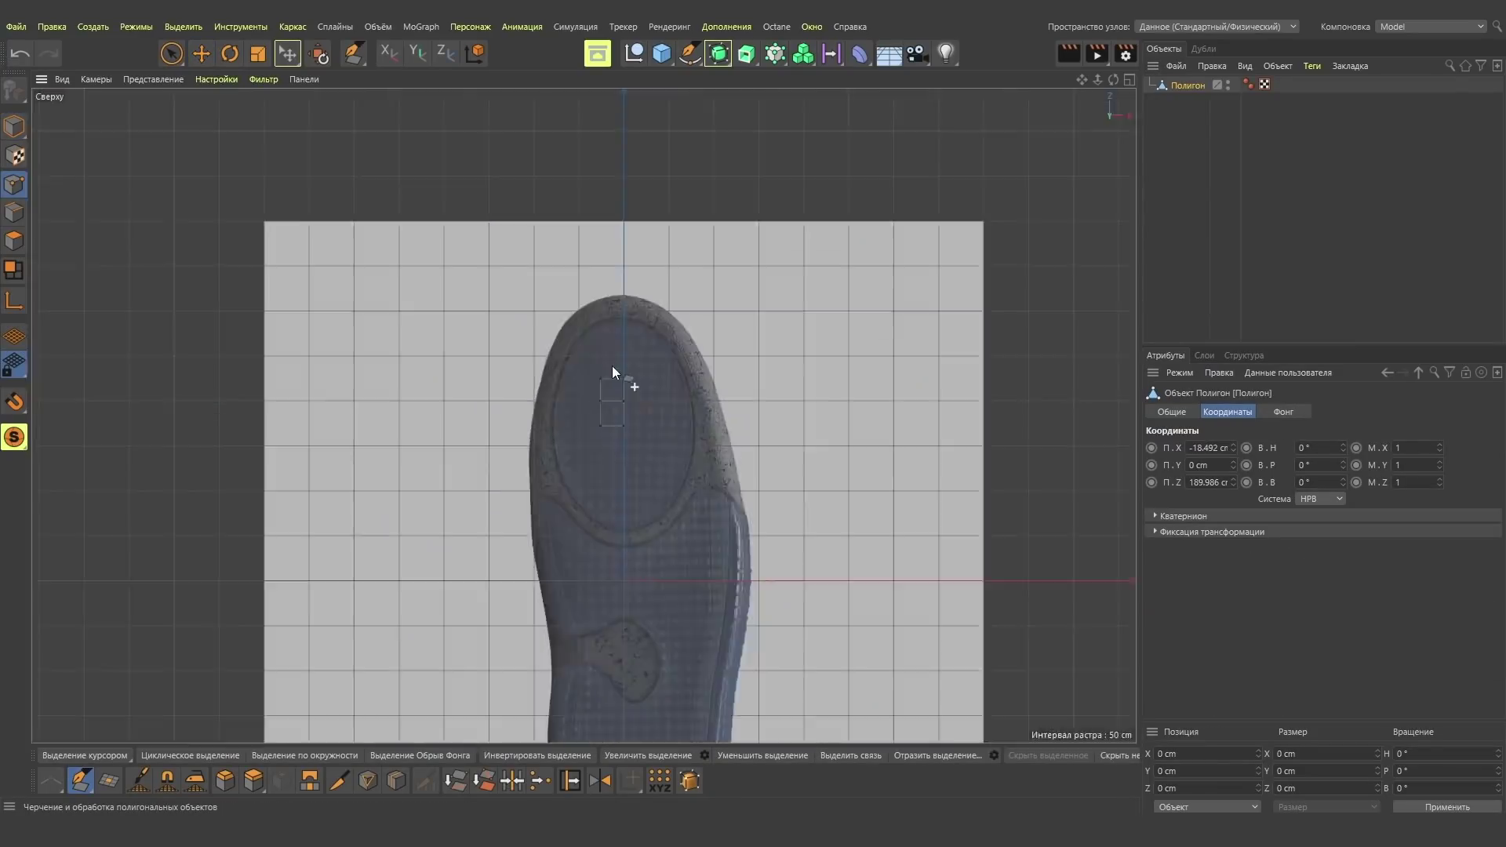
{"action": "scroll", "coordinate": [612, 366], "scroll_direction": "up", "scroll_amount": 5}
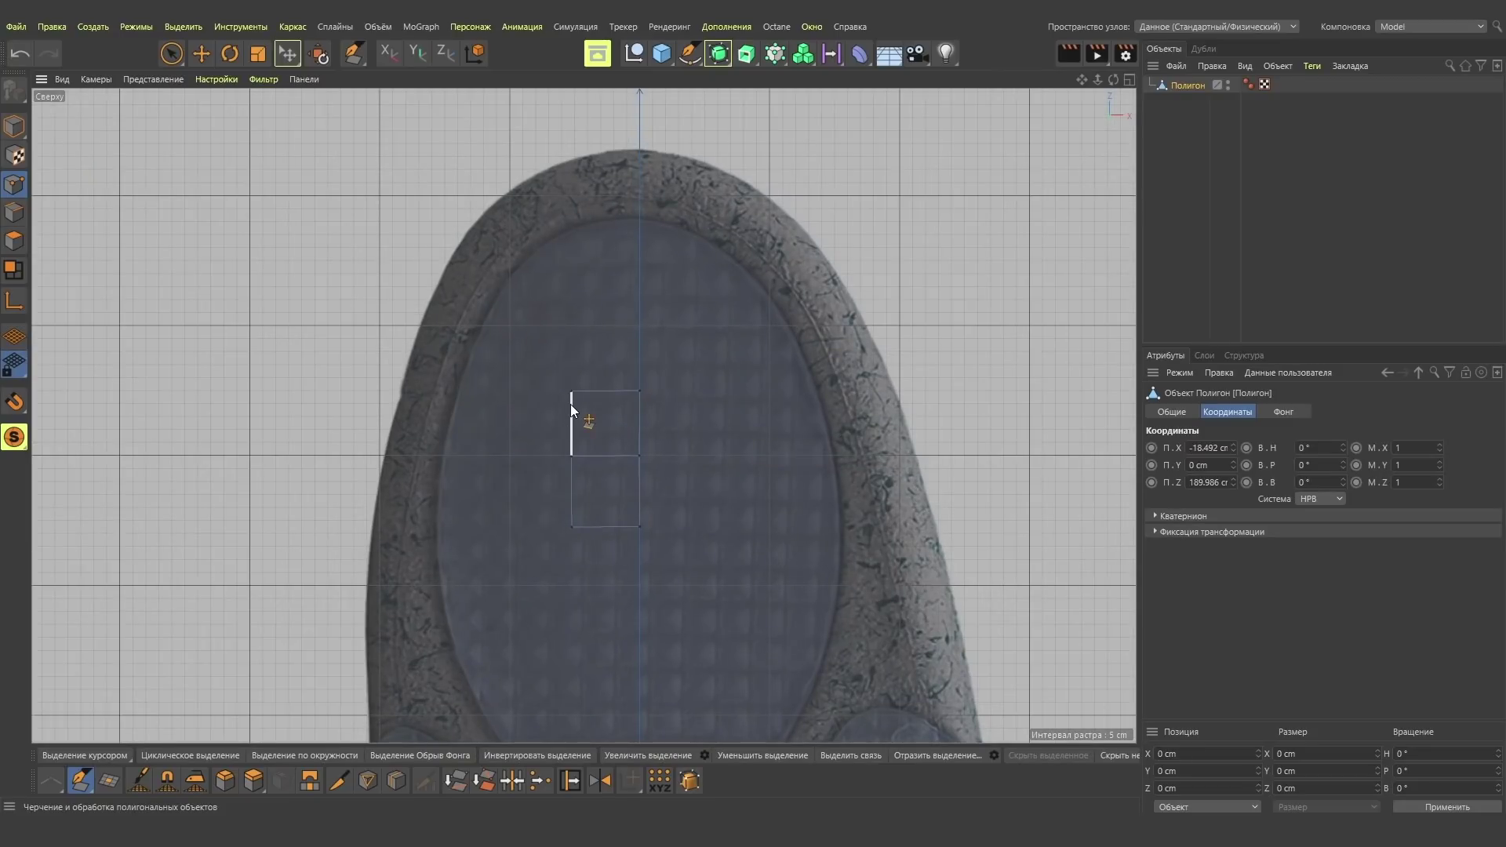
{"action": "left_click_drag", "start_coordinate": [604, 390], "coordinate": [604, 326], "text": "ctrl"}
{"action": "scroll", "coordinate": [613, 397], "scroll_direction": "down", "scroll_amount": 3}
{"action": "scroll", "coordinate": [619, 416], "scroll_direction": "up", "scroll_amount": 4}
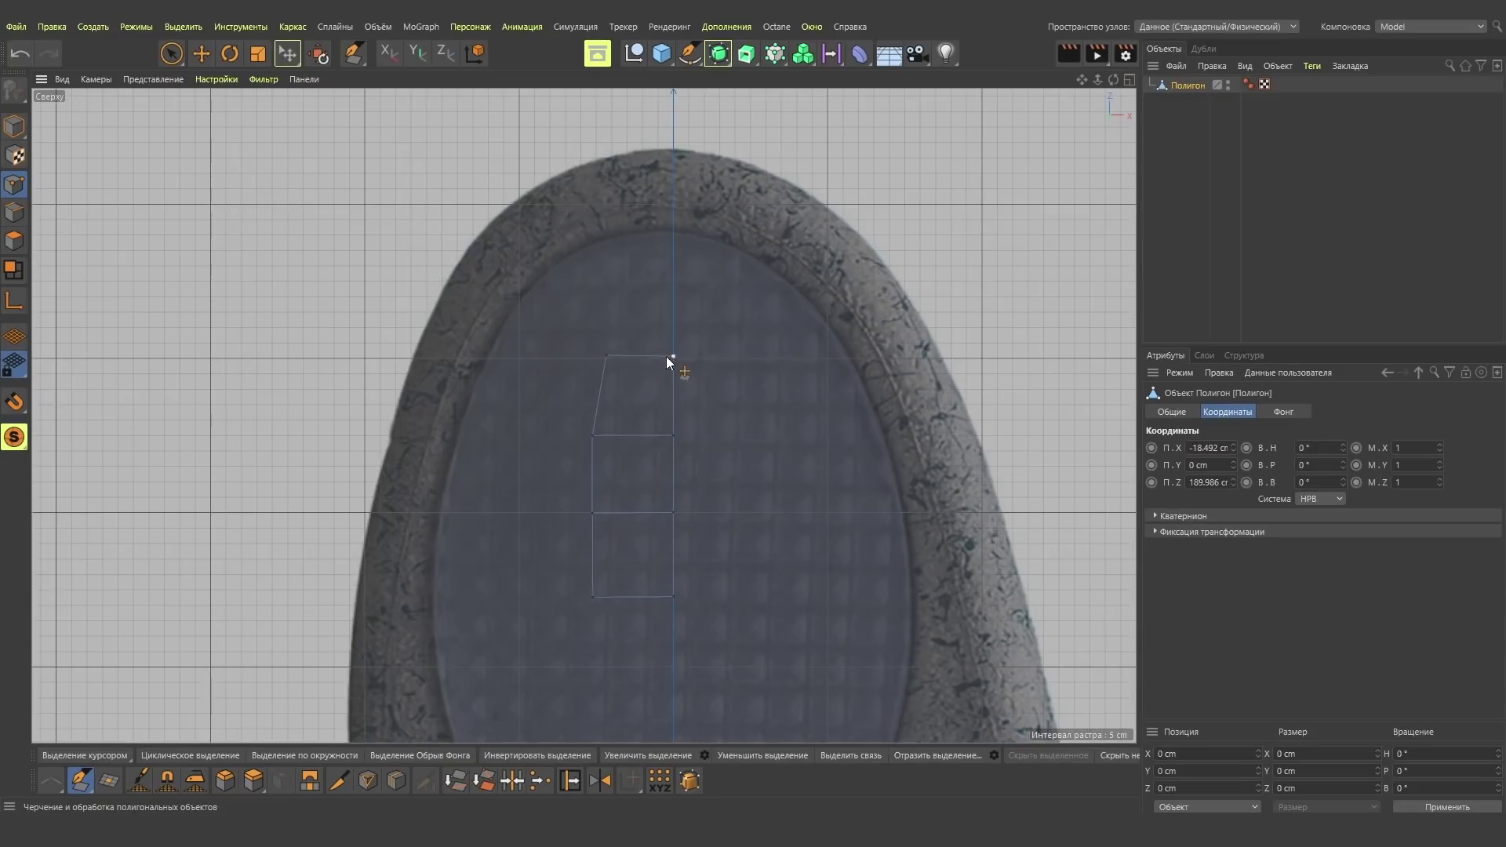
{"action": "scroll", "coordinate": [613, 365], "scroll_direction": "down", "scroll_amount": 2}
{"action": "scroll", "coordinate": [610, 324], "scroll_direction": "up", "scroll_amount": 2}
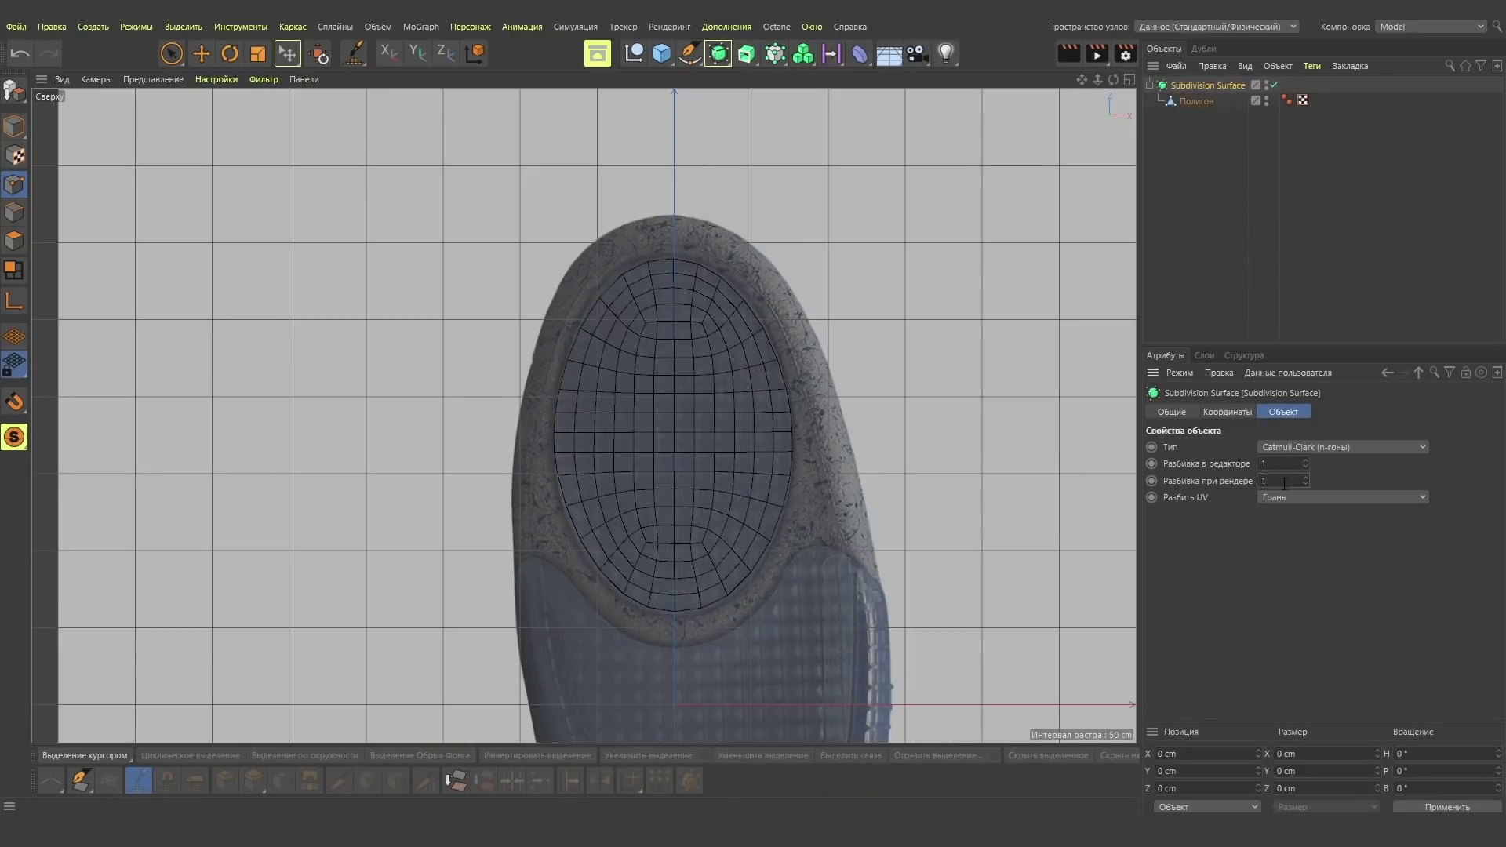
Add and then delete a Smooth deformer, toggling Subdivision Surface to compare the cage.
{"action": "left_click", "coordinate": [860, 53]}
{"action": "left_click", "coordinate": [1338, 201]}
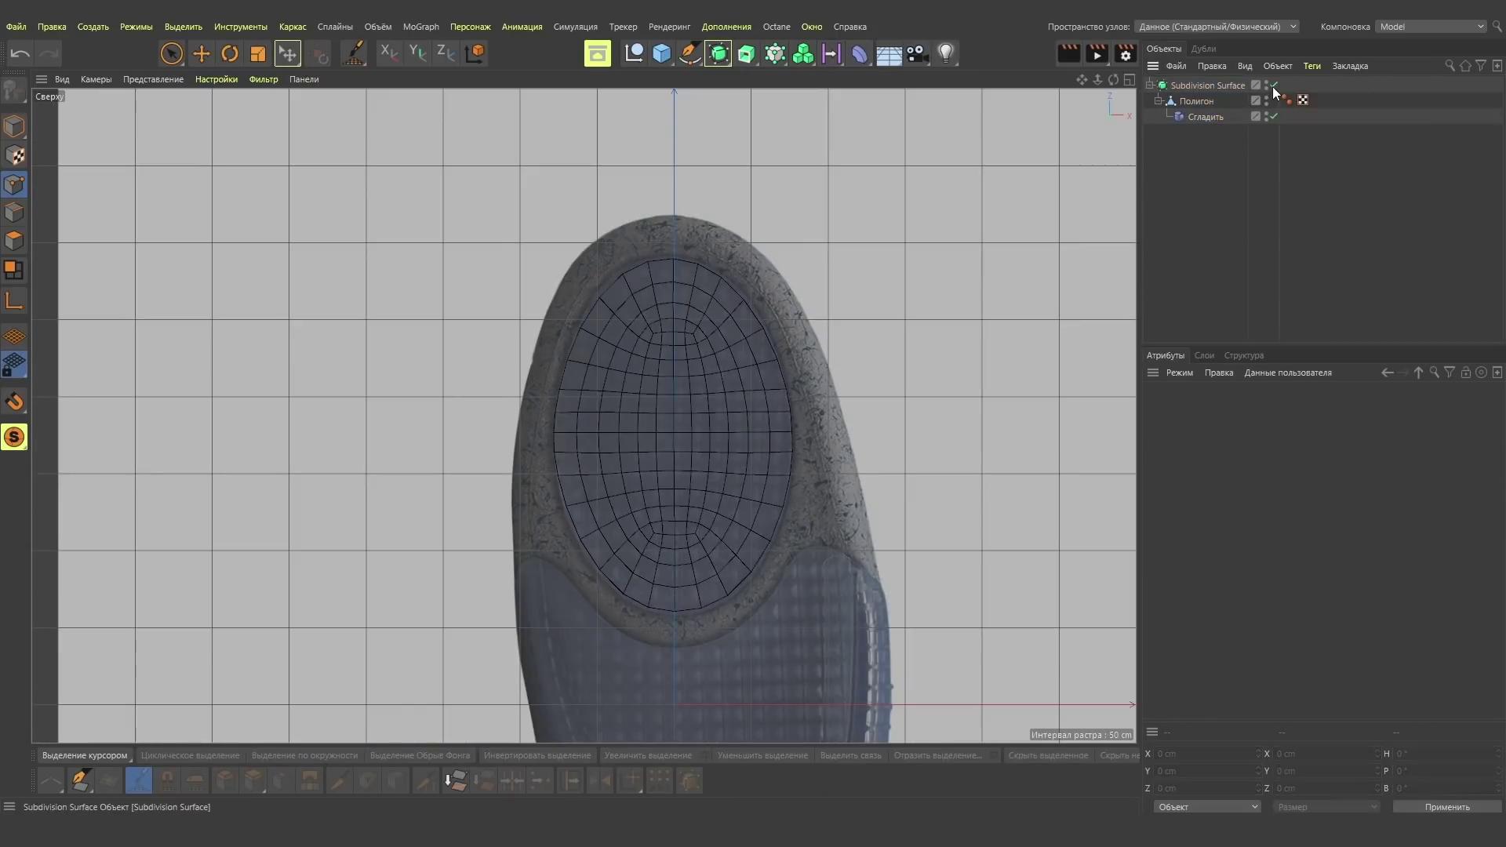
{"action": "left_click", "coordinate": [1272, 86]}
{"action": "right_click", "coordinate": [1197, 115]}
{"action": "left_click", "coordinate": [1240, 118]}
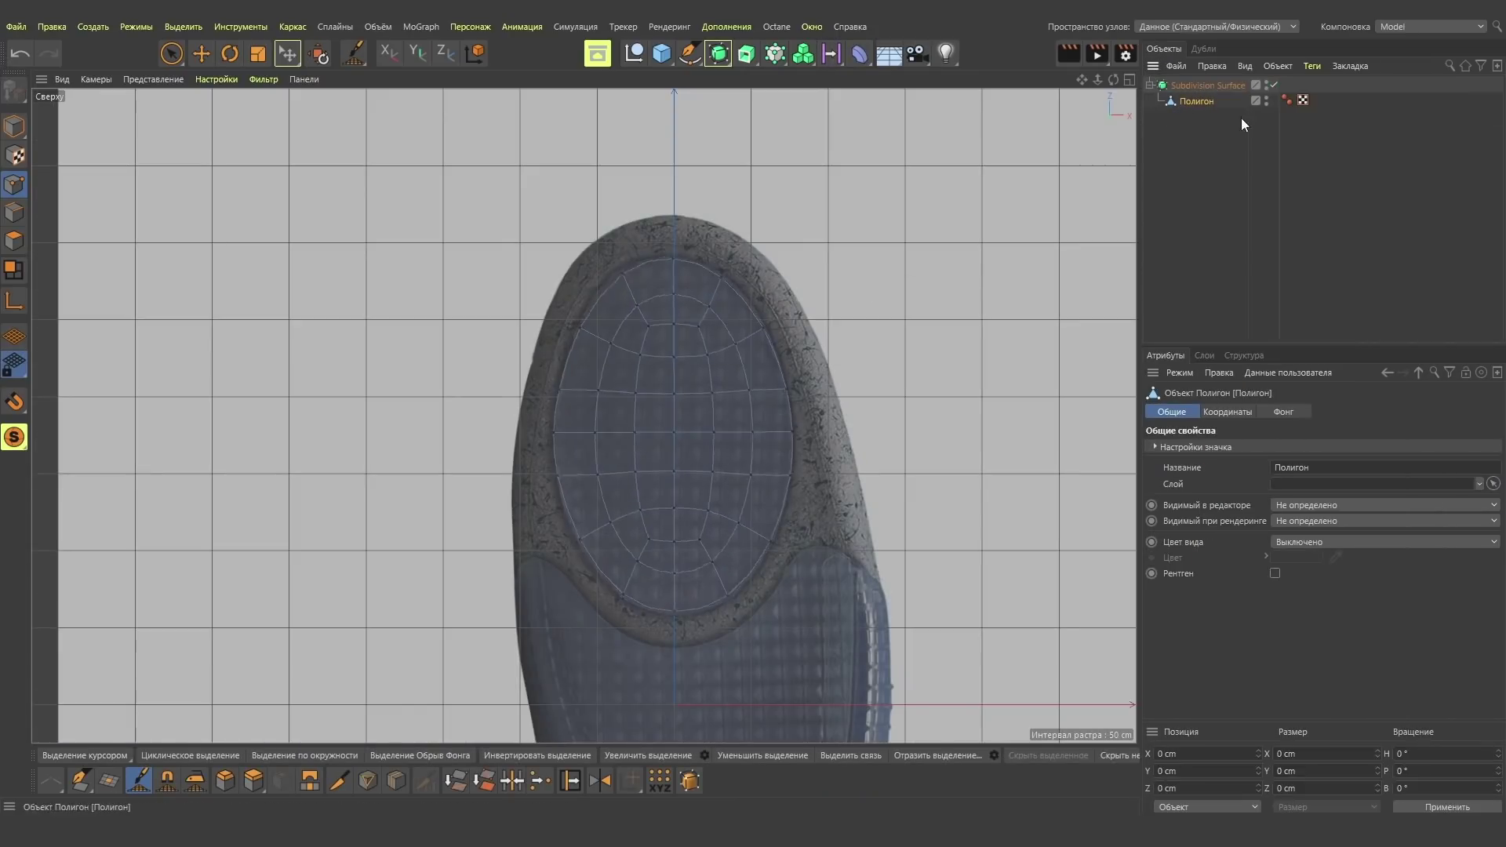
{"action": "left_click", "coordinate": [1275, 84]}
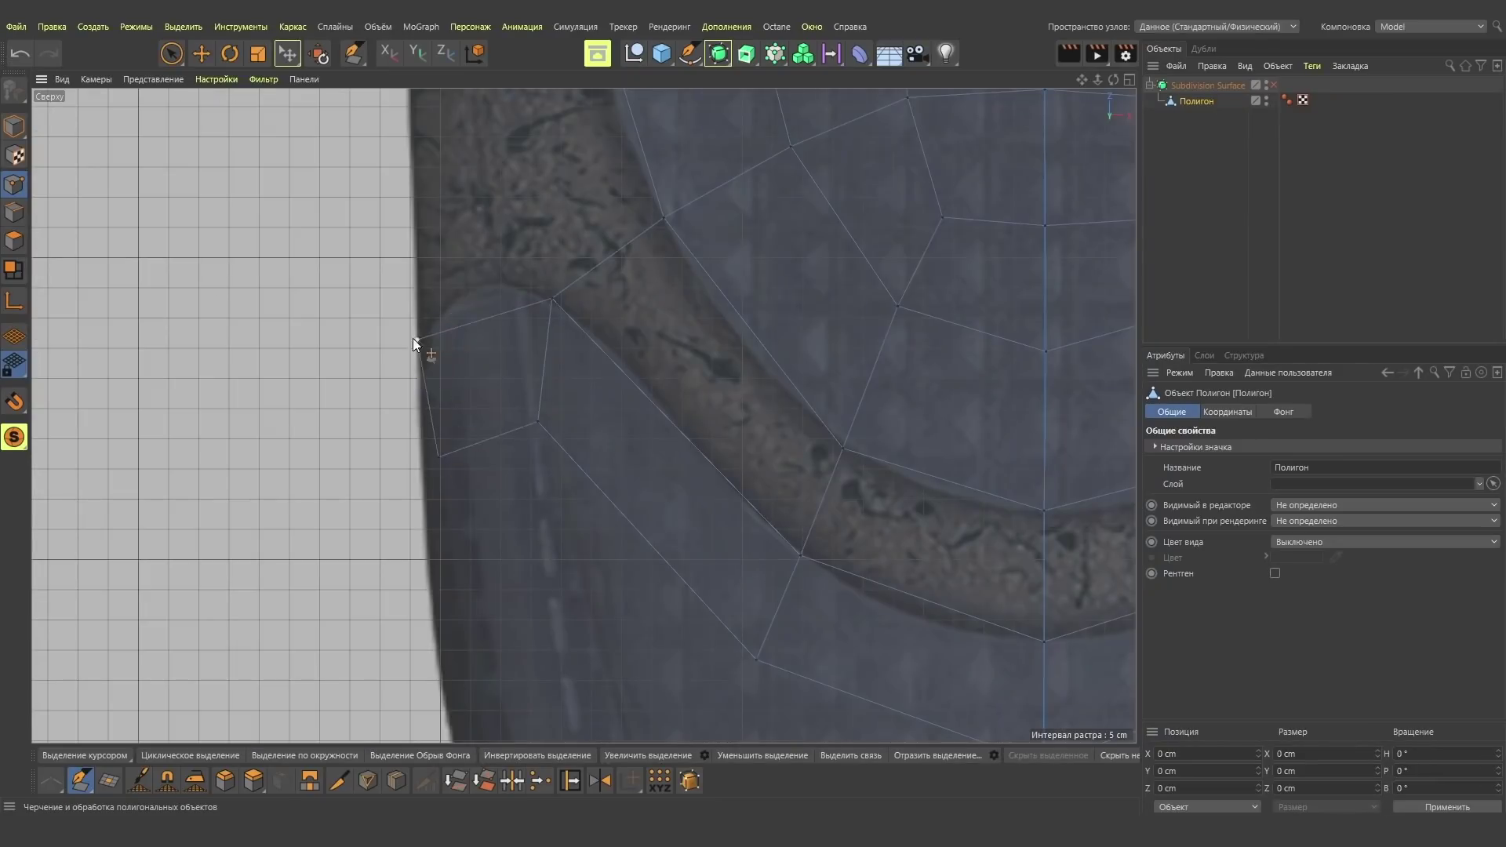
{"action": "key", "text": "q"}
{"action": "left_click", "coordinate": [1272, 84]}
Cut new edges into the sole's rim in the top view.
{"action": "scroll", "coordinate": [482, 359], "scroll_direction": "down", "scroll_amount": 5}
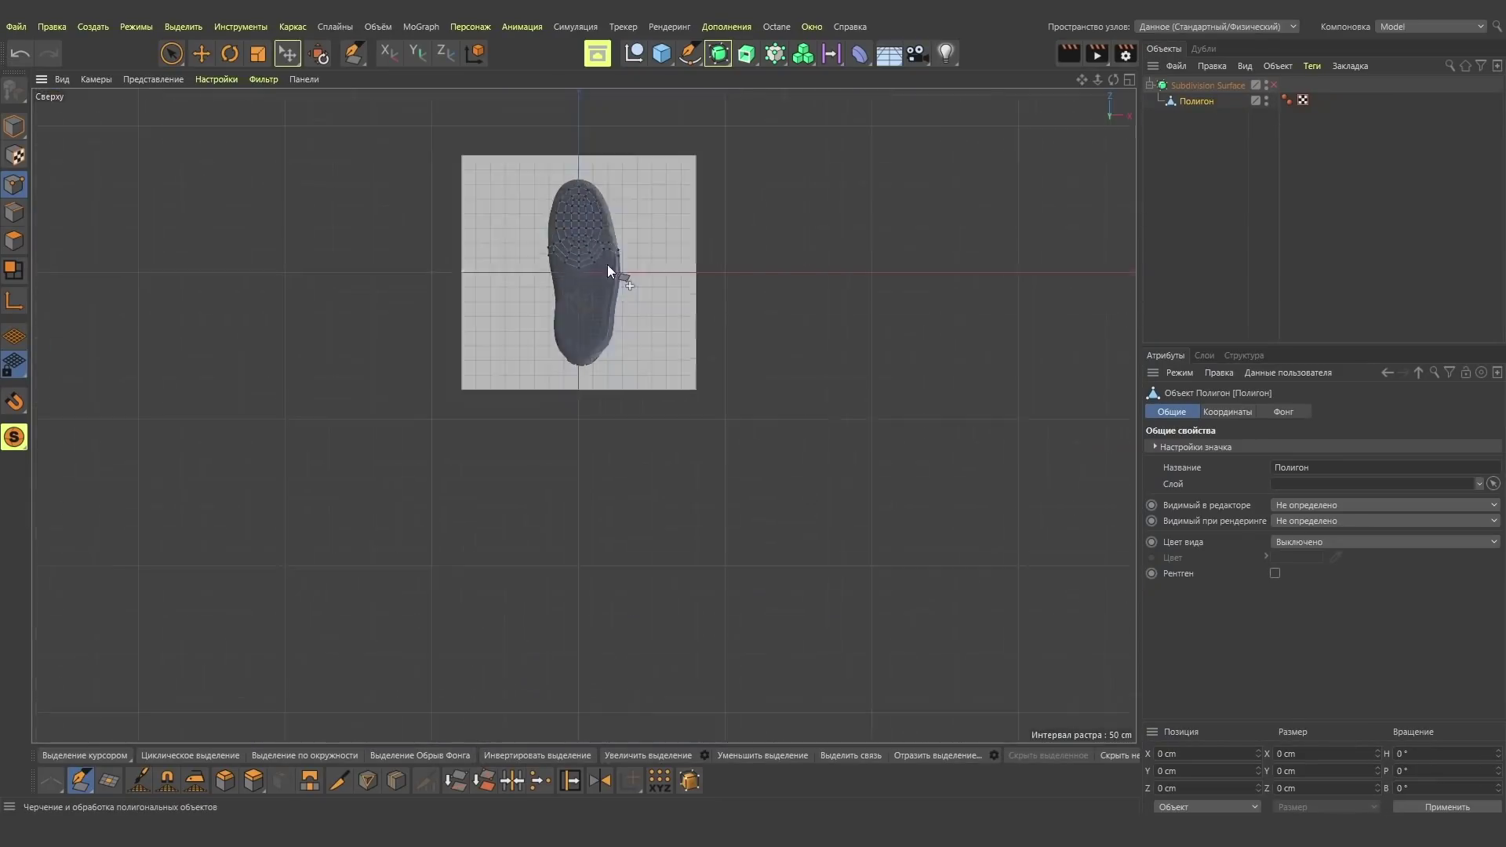
{"action": "scroll", "coordinate": [607, 265], "scroll_direction": "up", "scroll_amount": 5}
{"action": "scroll", "coordinate": [591, 304], "scroll_direction": "up", "scroll_amount": 3}
{"action": "scroll", "coordinate": [721, 223], "scroll_direction": "down", "scroll_amount": 6}
{"action": "scroll", "coordinate": [732, 287], "scroll_direction": "up", "scroll_amount": 4}
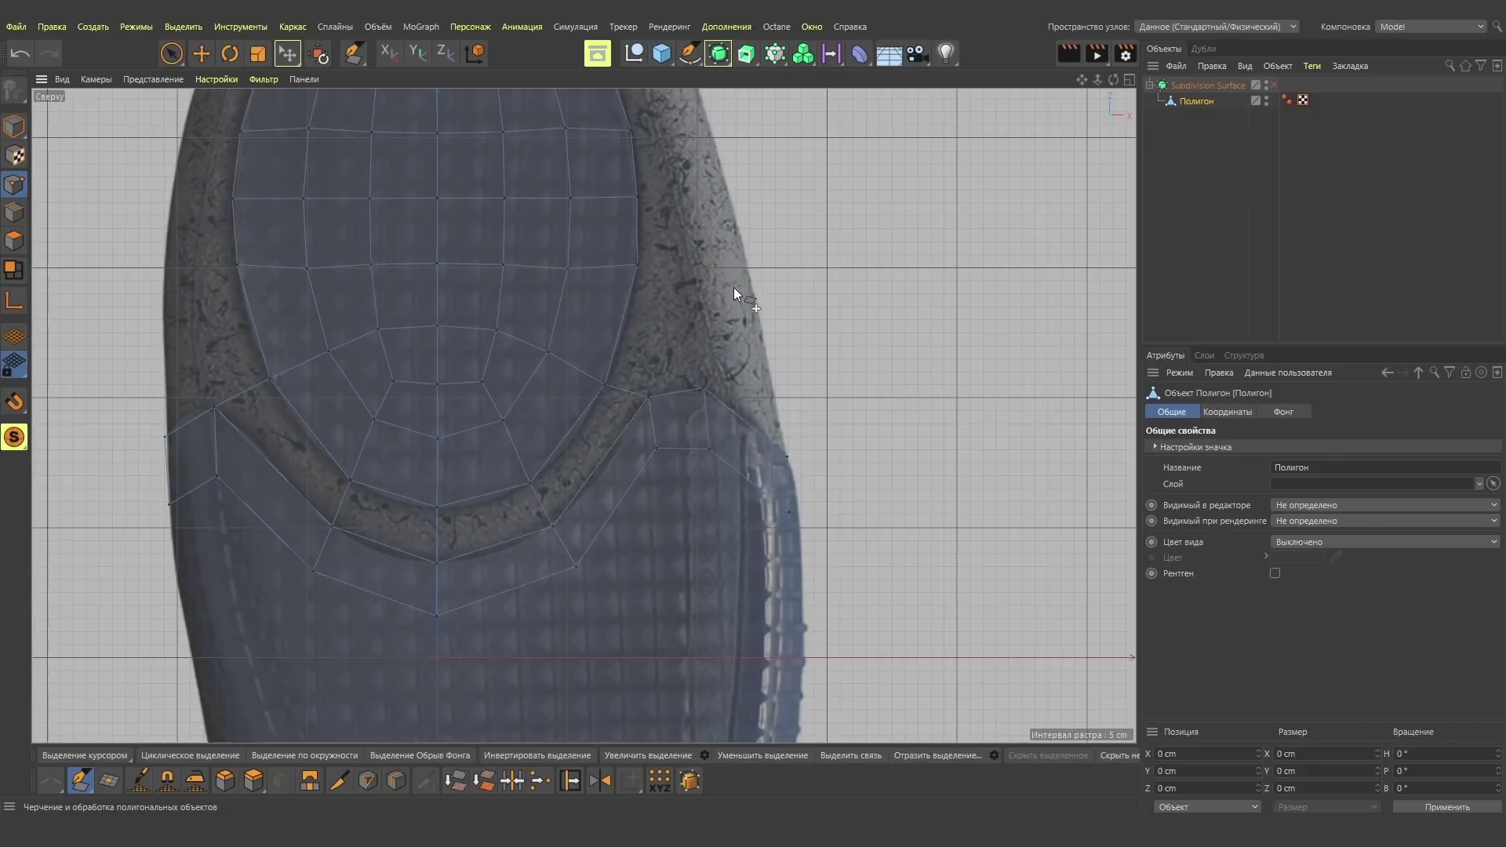
{"action": "scroll", "coordinate": [715, 287], "scroll_direction": "down", "scroll_amount": 3}
{"action": "scroll", "coordinate": [715, 287], "scroll_direction": "up", "scroll_amount": 5}
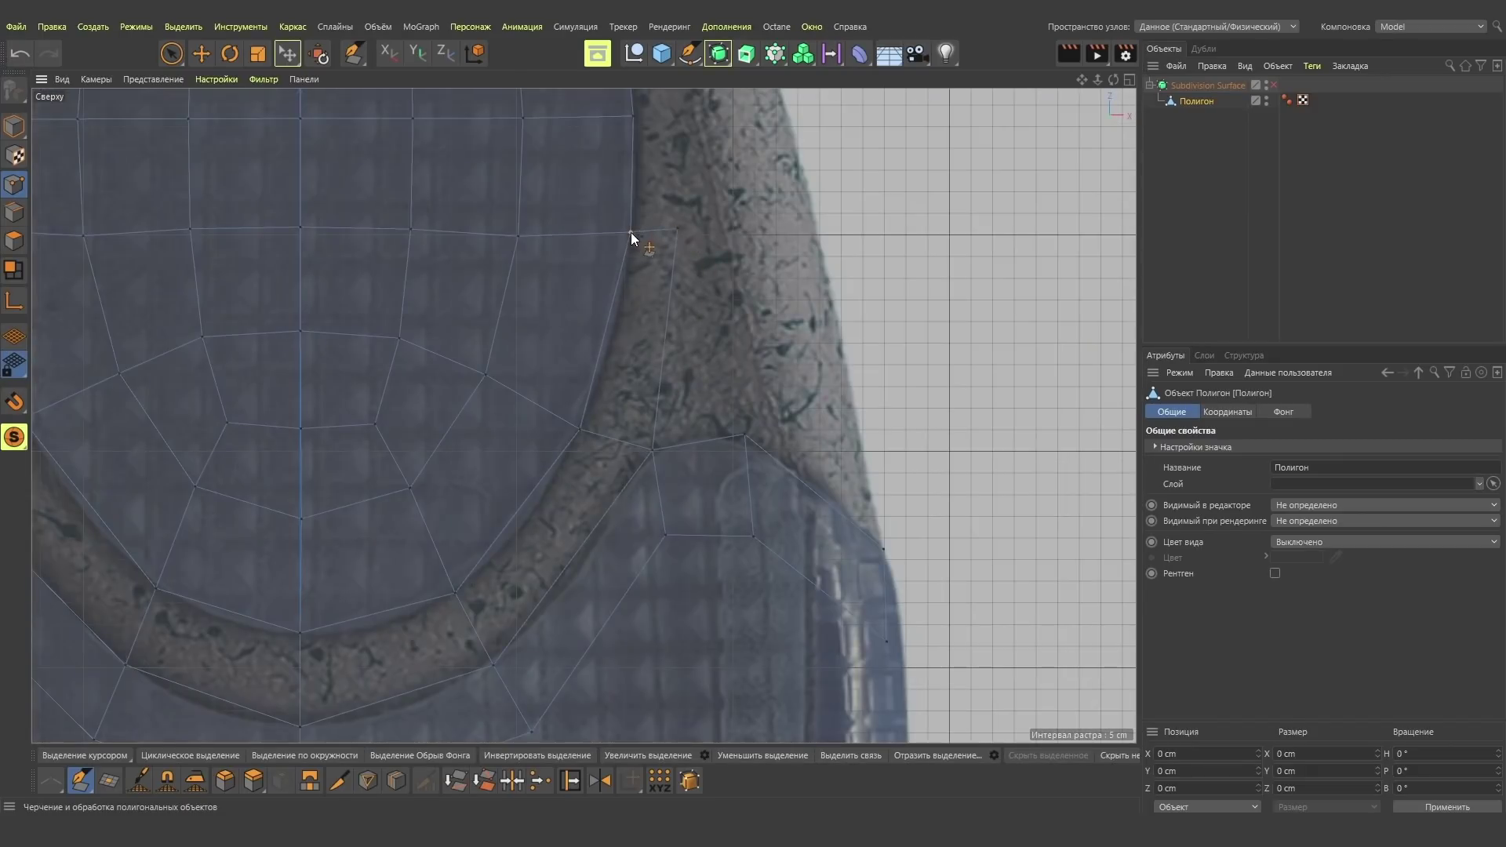
{"action": "middle_click_drag", "start_coordinate": [882, 308], "coordinate": [746, 458], "text": "alt"}
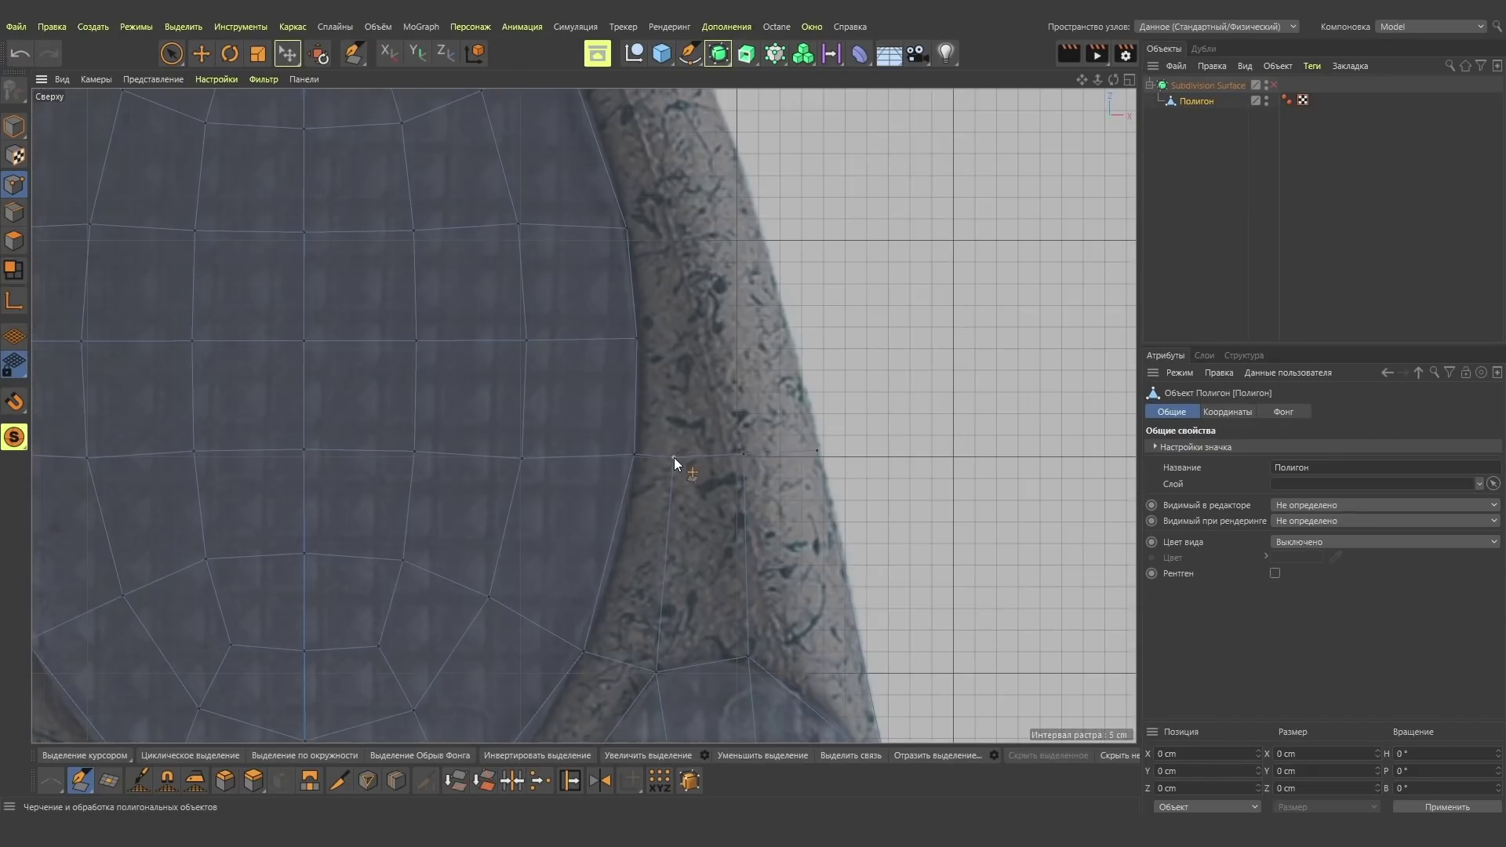
{"action": "scroll", "coordinate": [675, 458], "scroll_direction": "down", "scroll_amount": 4}
{"action": "scroll", "coordinate": [601, 432], "scroll_direction": "up", "scroll_amount": 4}
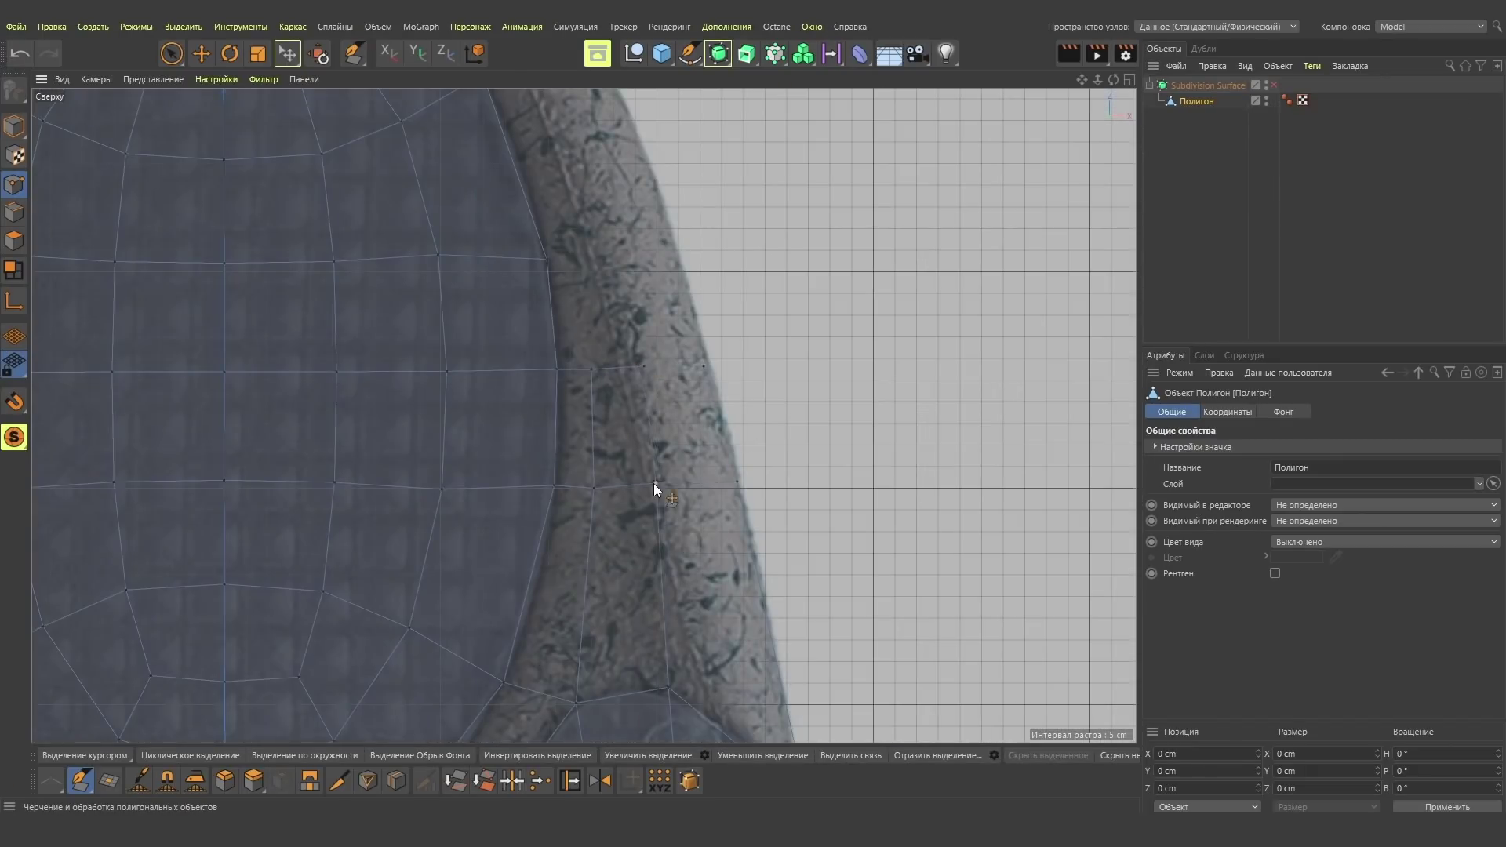
{"action": "scroll", "coordinate": [627, 431], "scroll_direction": "down", "scroll_amount": 3}
{"action": "scroll", "coordinate": [605, 375], "scroll_direction": "up", "scroll_amount": 4}
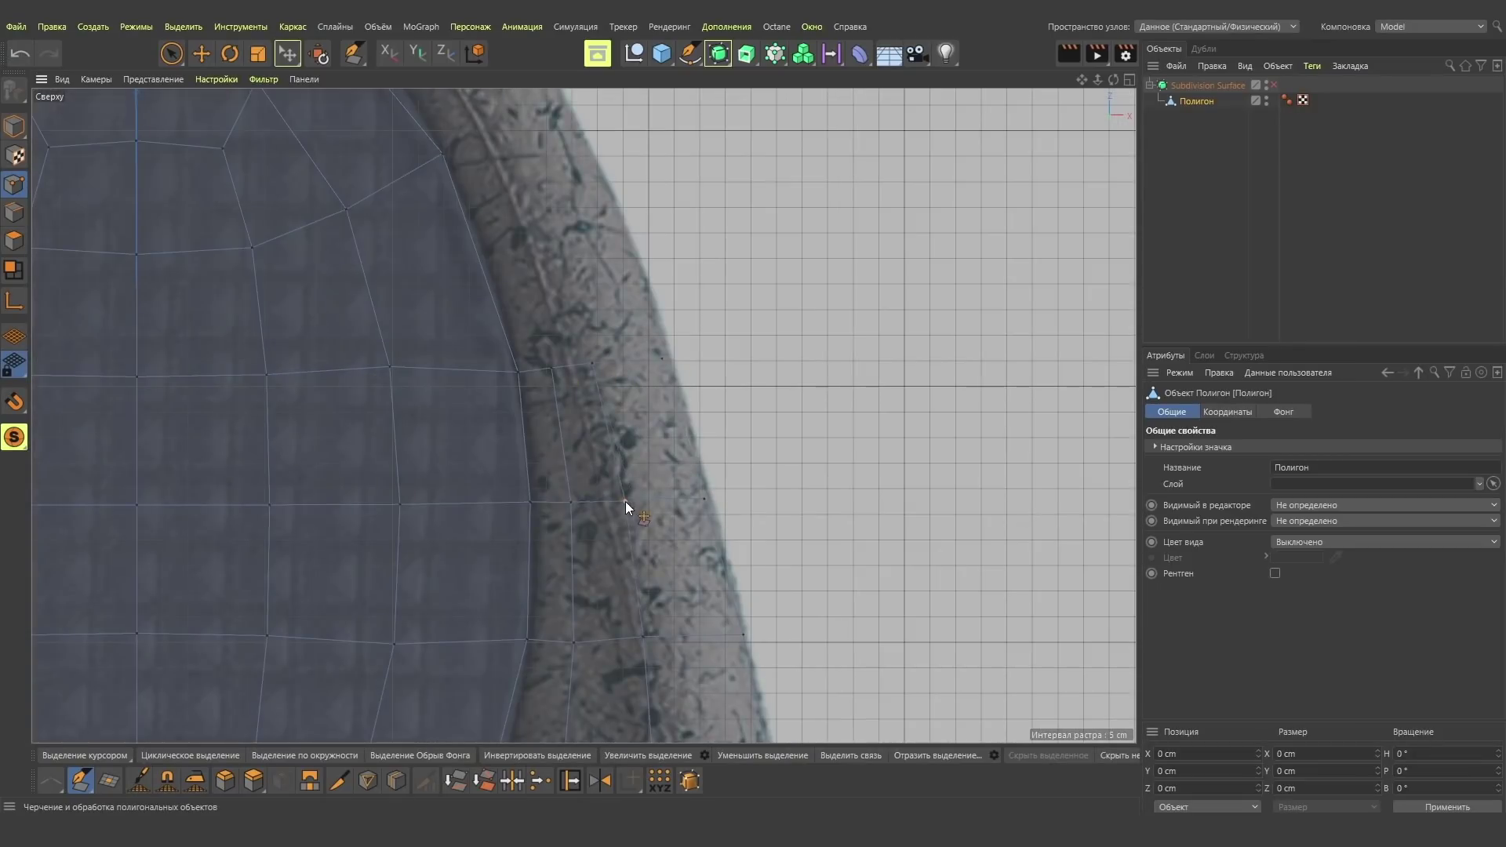
{"action": "scroll", "coordinate": [625, 506], "scroll_direction": "down", "scroll_amount": 3}
{"action": "scroll", "coordinate": [558, 337], "scroll_direction": "up", "scroll_amount": 4}
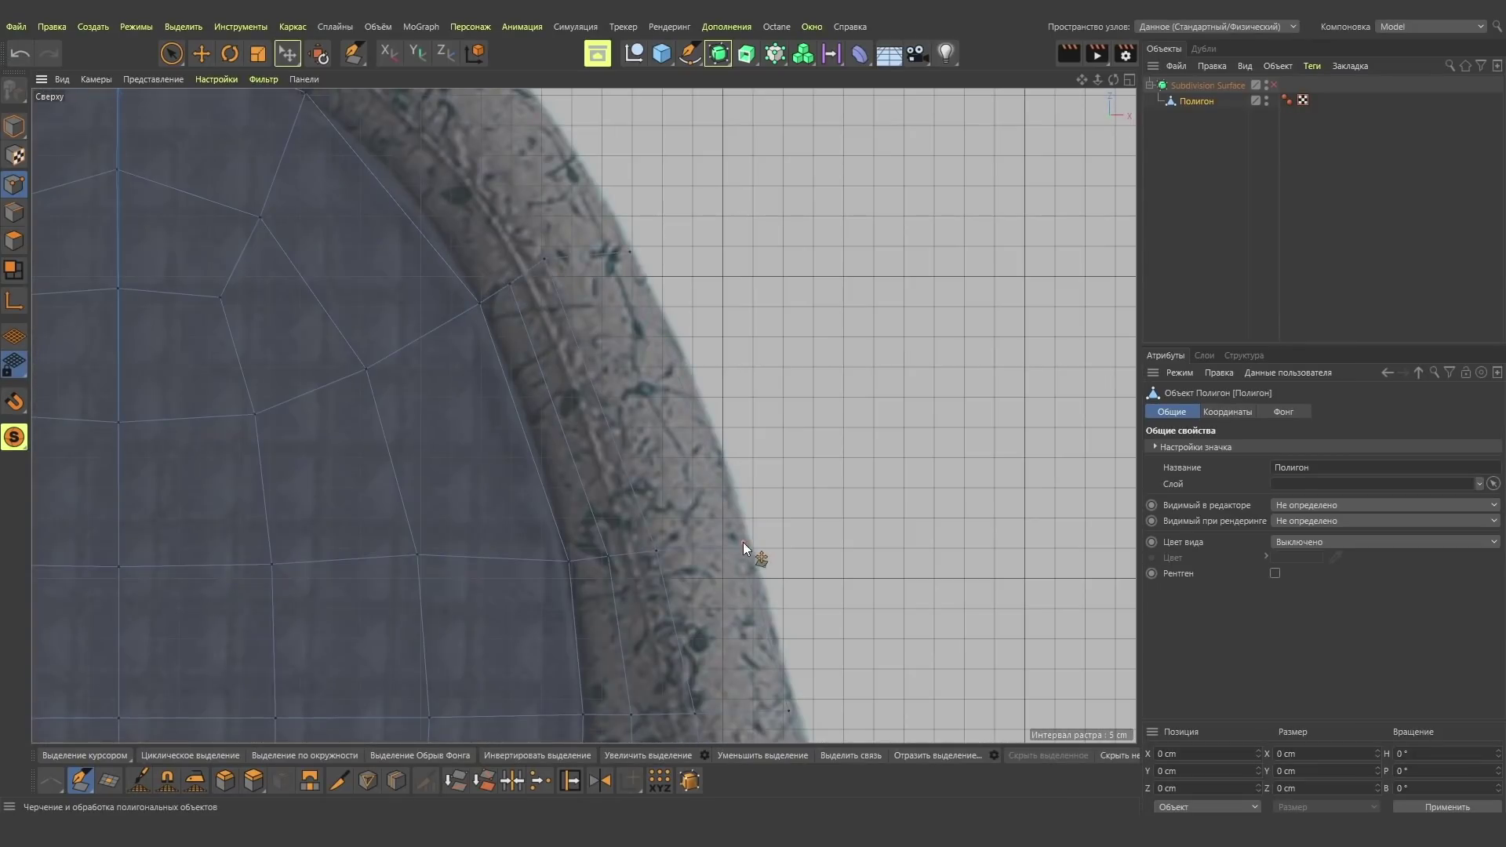
{"action": "scroll", "coordinate": [694, 450], "scroll_direction": "down", "scroll_amount": 1}
{"action": "scroll", "coordinate": [695, 450], "scroll_direction": "down", "scroll_amount": 2}
{"action": "scroll", "coordinate": [504, 371], "scroll_direction": "up", "scroll_amount": 2}
{"action": "scroll", "coordinate": [538, 434], "scroll_direction": "up", "scroll_amount": 2}
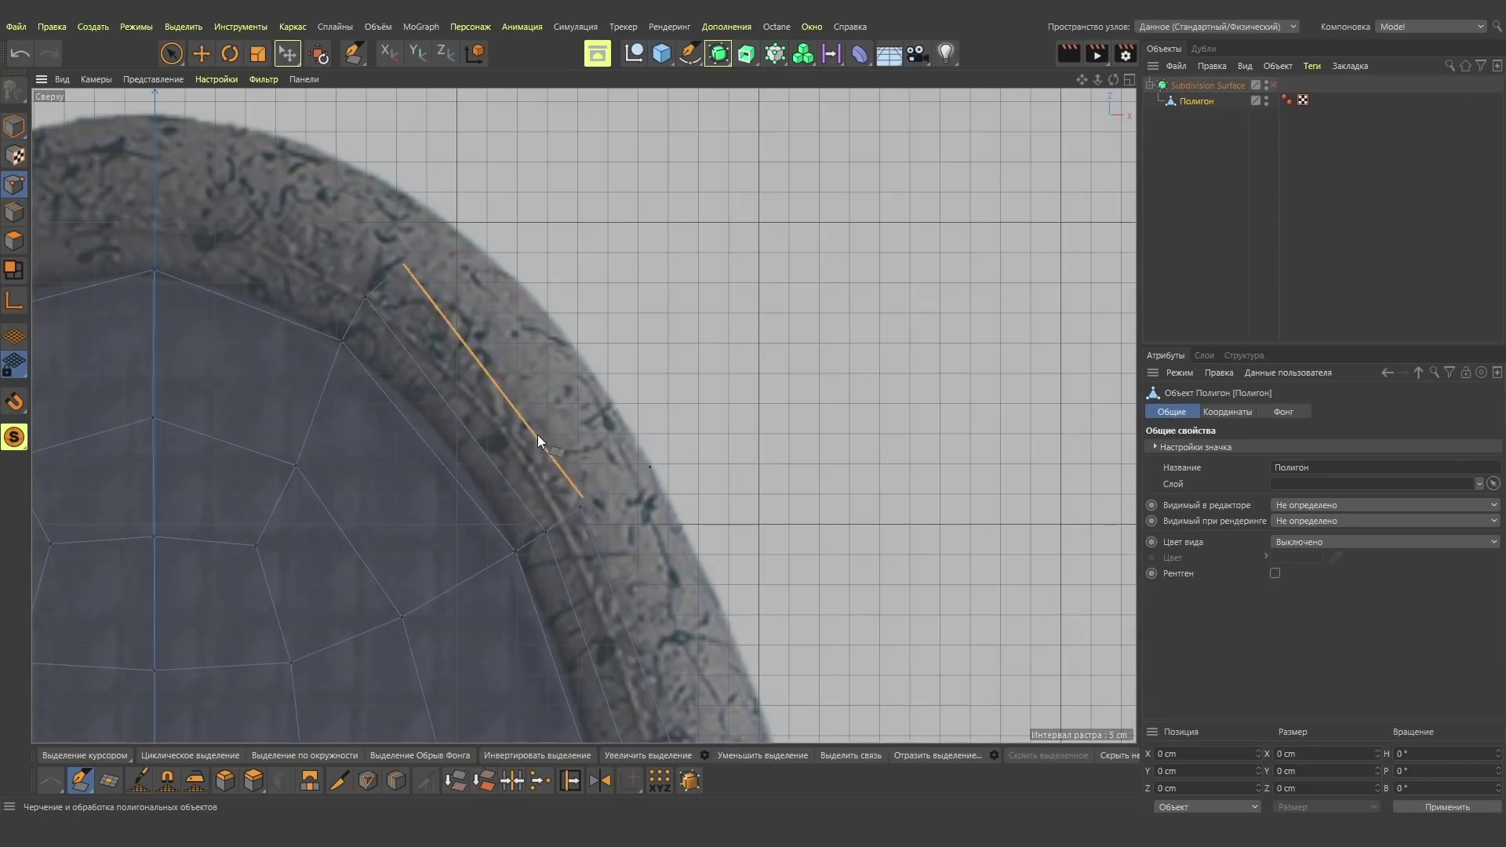
Check the sole mesh with subdivision smoothing turned on.
{"action": "key", "text": "q"}
{"action": "scroll", "coordinate": [592, 369], "scroll_direction": "down", "scroll_amount": 3}
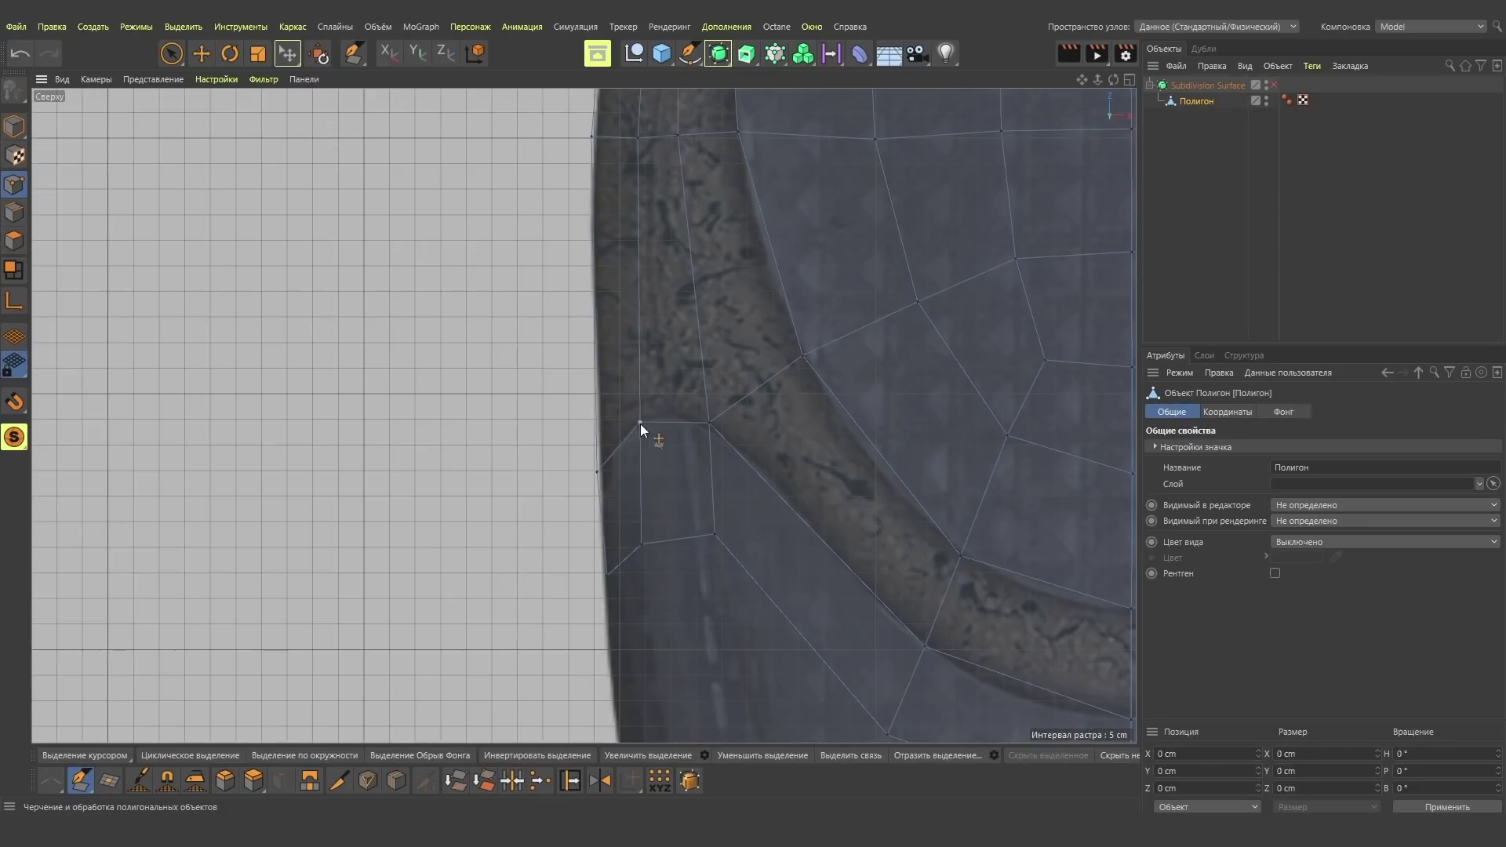
{"action": "scroll", "coordinate": [640, 423], "scroll_direction": "down", "scroll_amount": 5}
{"action": "scroll", "coordinate": [671, 425], "scroll_direction": "down", "scroll_amount": 3}
{"action": "scroll", "coordinate": [643, 246], "scroll_direction": "up", "scroll_amount": 5}
{"action": "scroll", "coordinate": [646, 157], "scroll_direction": "up", "scroll_amount": 3}
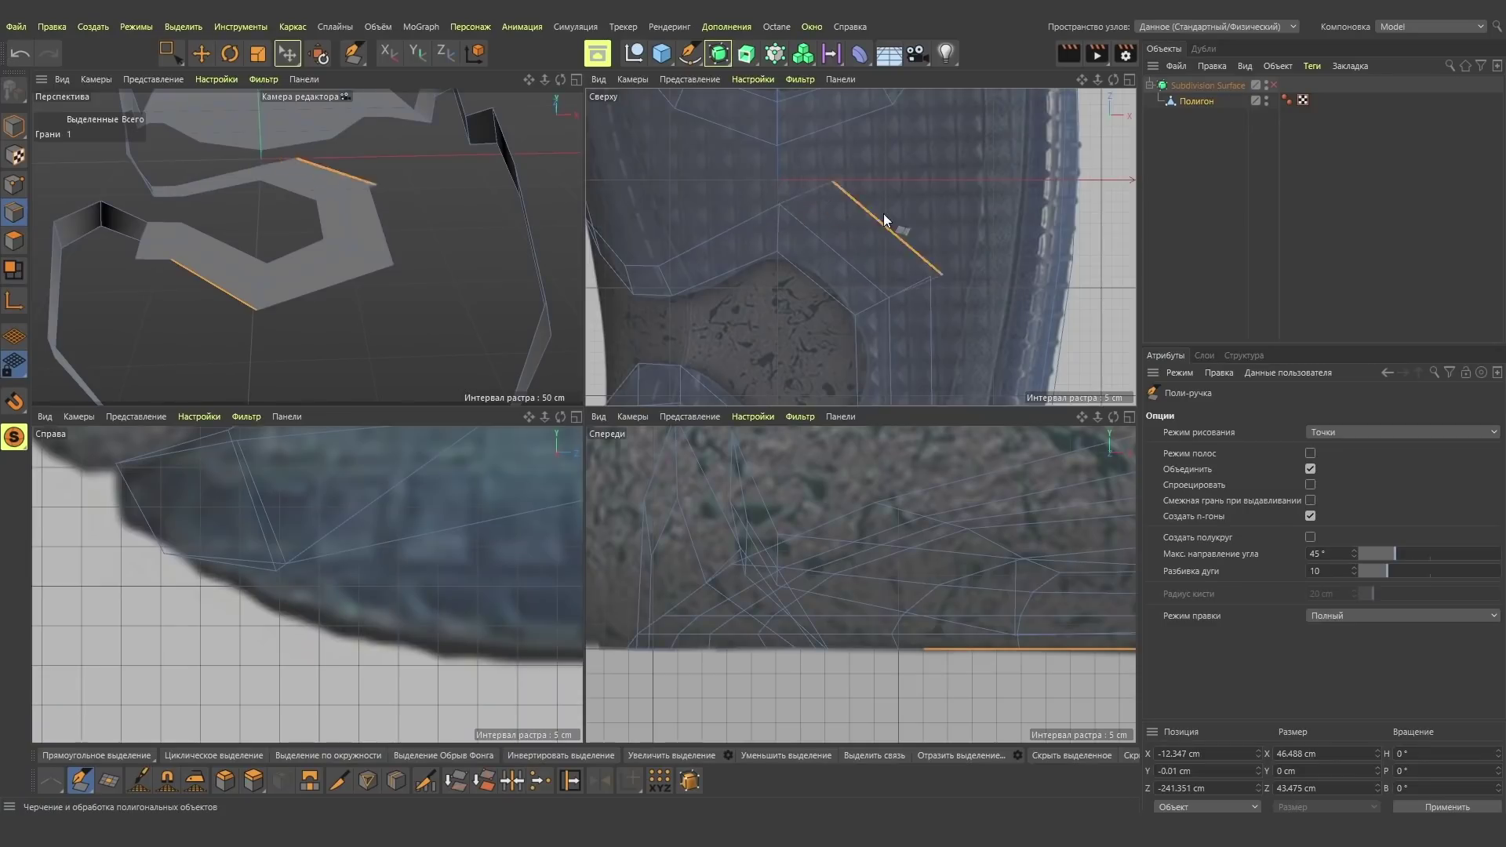
Move an edge of the side cut-out, checking it in an enlarged perspective view.
{"action": "middle_click_drag", "start_coordinate": [883, 213], "coordinate": [928, 128], "text": "alt"}
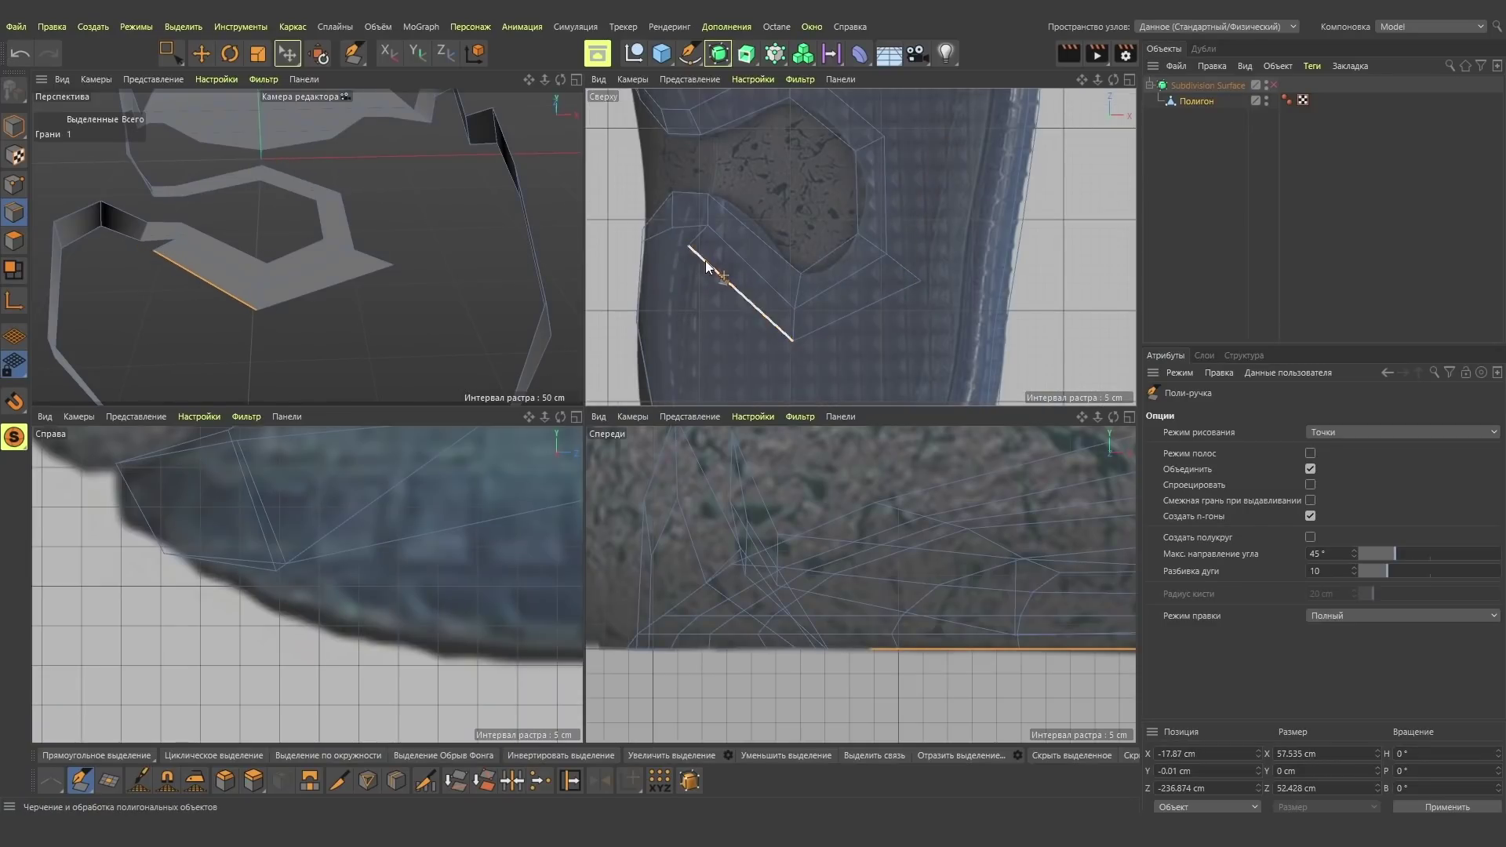
{"action": "key", "text": "e"}
{"action": "key", "text": "F1"}
{"action": "scroll", "coordinate": [463, 498], "scroll_direction": "down", "scroll_amount": 3}
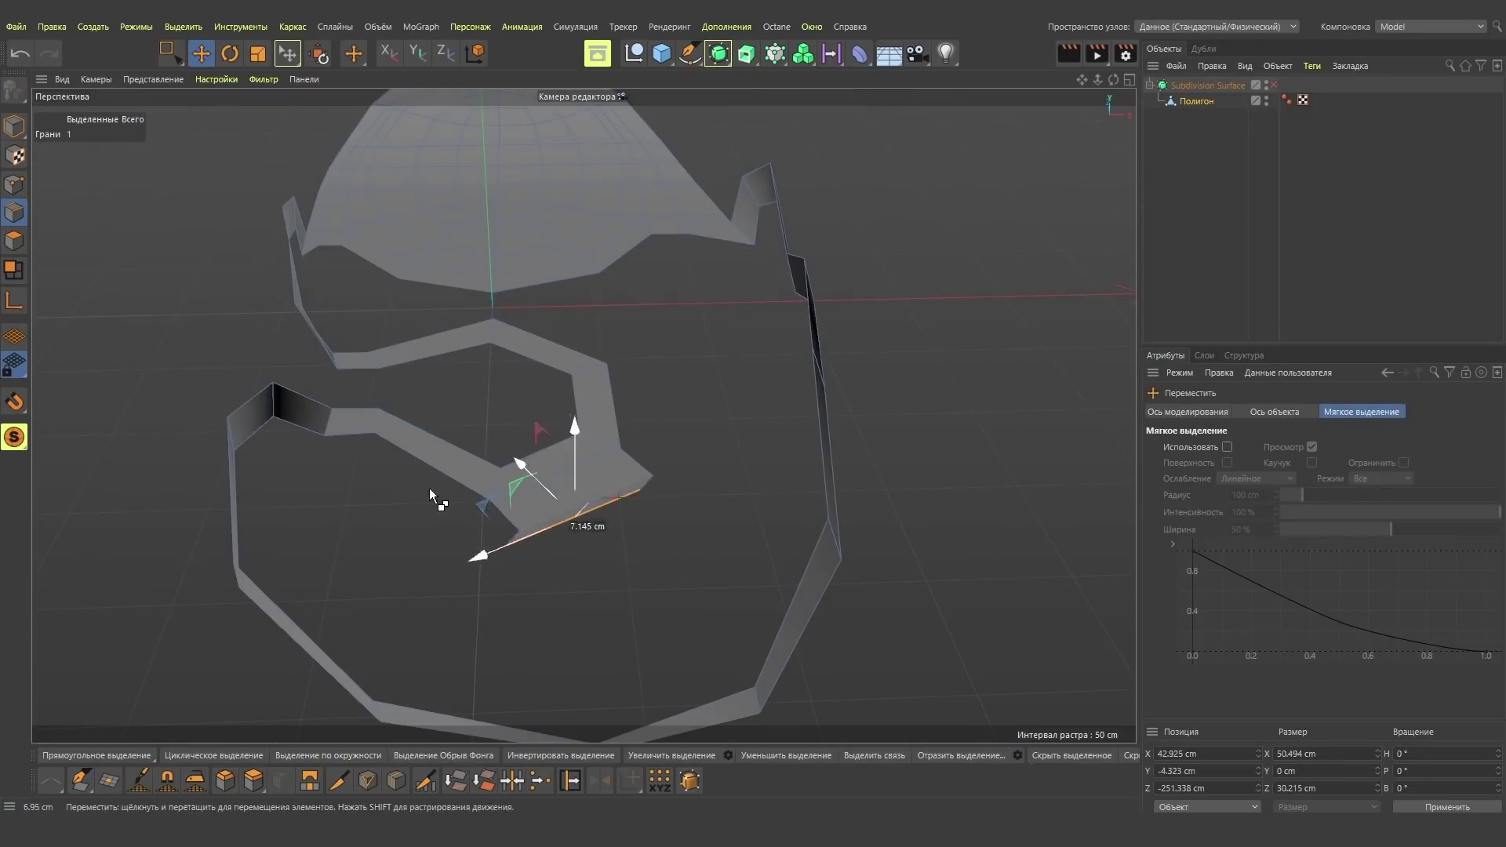
{"action": "left_click_drag", "start_coordinate": [535, 362], "coordinate": [471, 437], "text": "alt"}
{"action": "key", "text": "F5"}
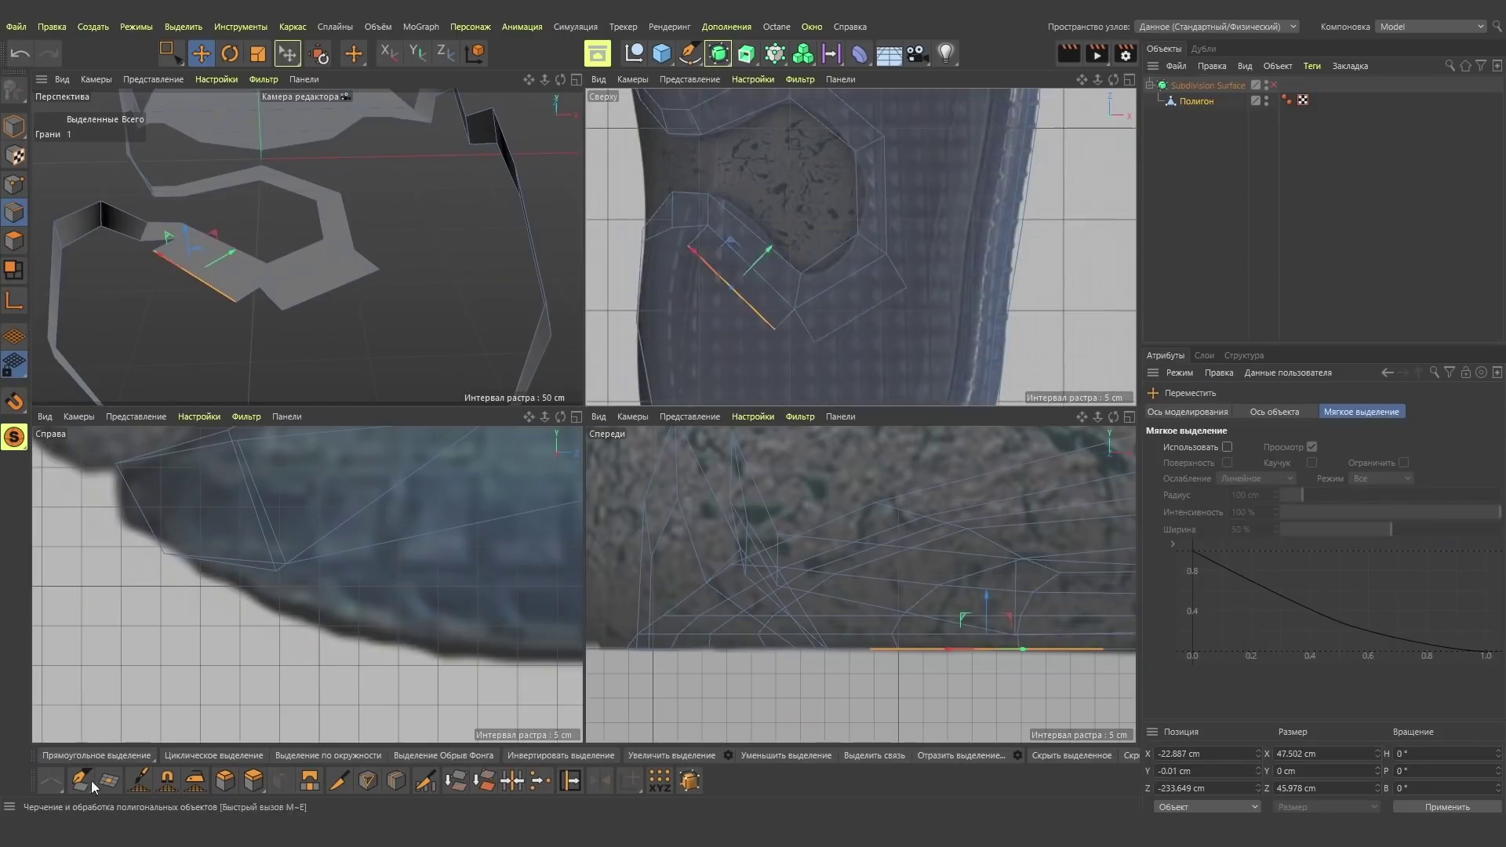
{"action": "key", "text": "space"}
{"action": "scroll", "coordinate": [868, 210], "scroll_direction": "up", "scroll_amount": 2}
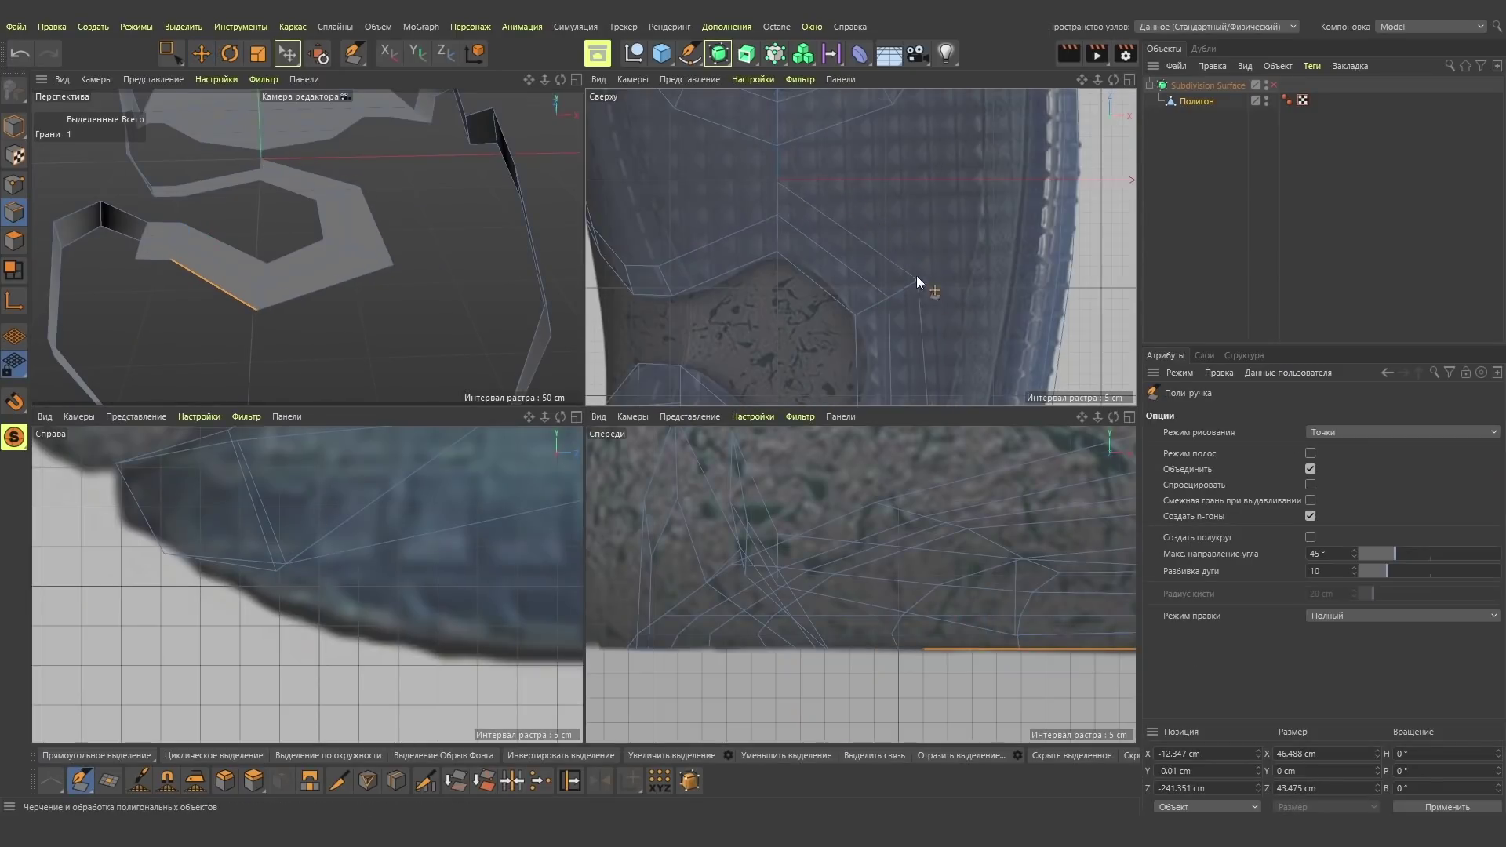
Nudge further edges along the sole so they tilt toward the side profile.
{"action": "middle_click_drag", "start_coordinate": [916, 281], "coordinate": [770, 281], "text": "alt"}
{"action": "left_click_drag", "start_coordinate": [303, 243], "coordinate": [313, 242], "text": "alt"}
{"action": "key", "text": "e"}
{"action": "scroll", "coordinate": [370, 581], "scroll_direction": "up", "scroll_amount": 3}
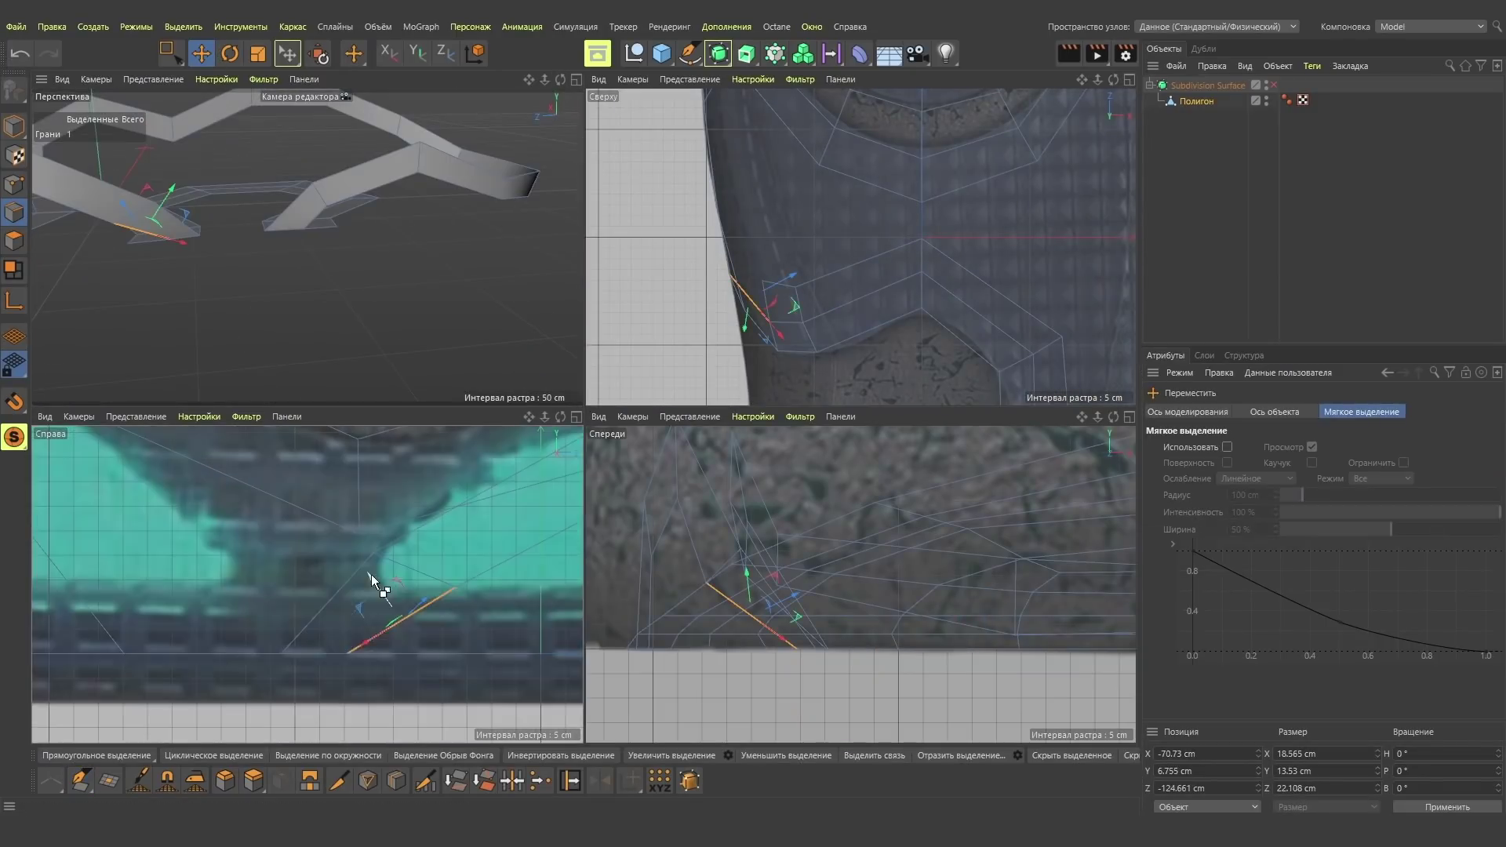
{"action": "scroll", "coordinate": [787, 293], "scroll_direction": "up", "scroll_amount": 2}
{"action": "key", "text": "space"}
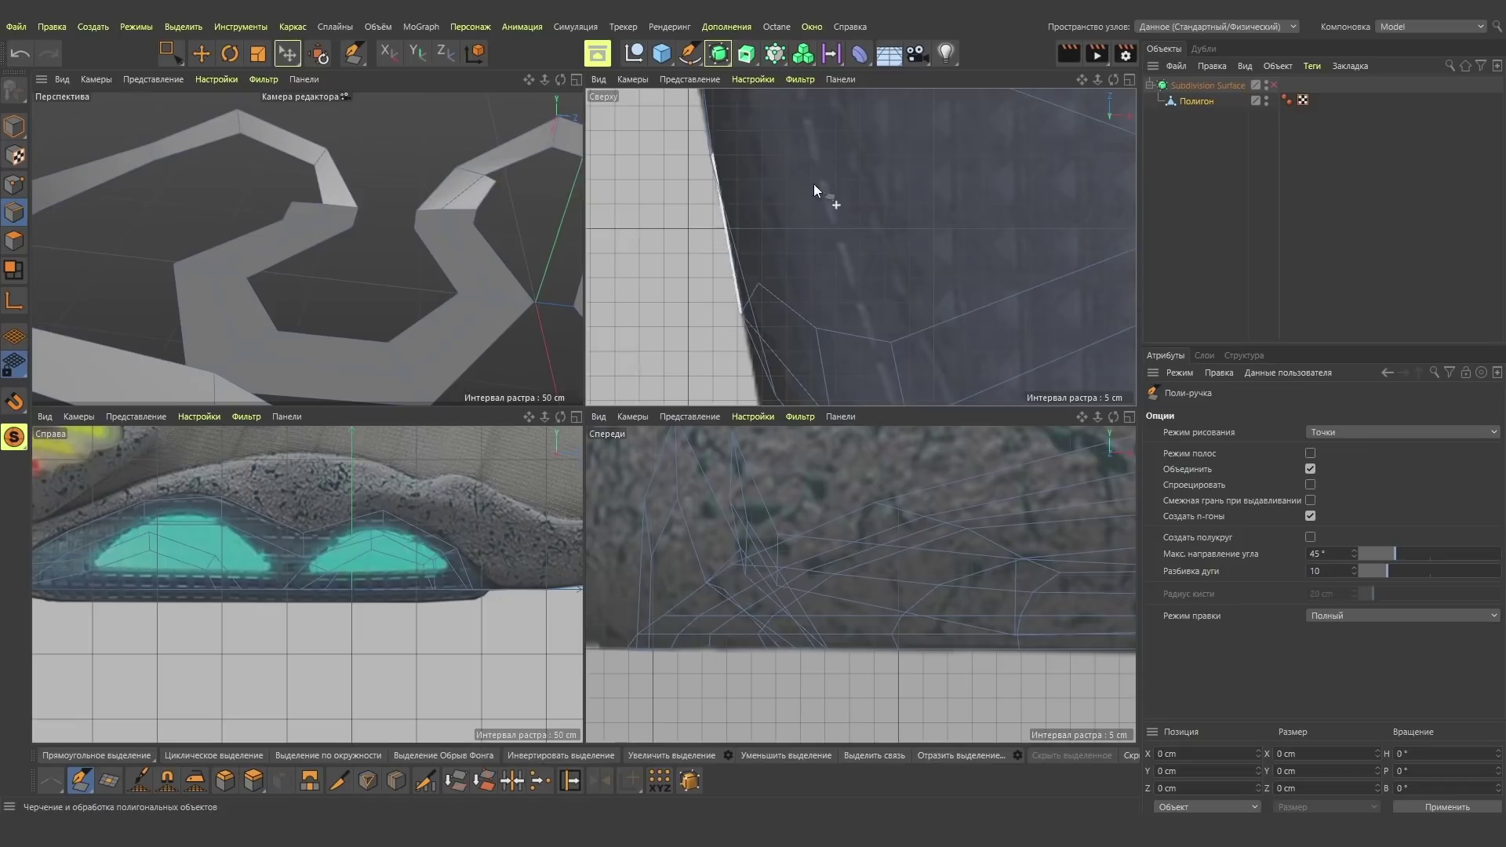
{"action": "left_click_drag", "start_coordinate": [812, 188], "coordinate": [784, 235], "text": "alt"}
{"action": "left_click_drag", "start_coordinate": [243, 356], "coordinate": [231, 231], "text": "alt"}
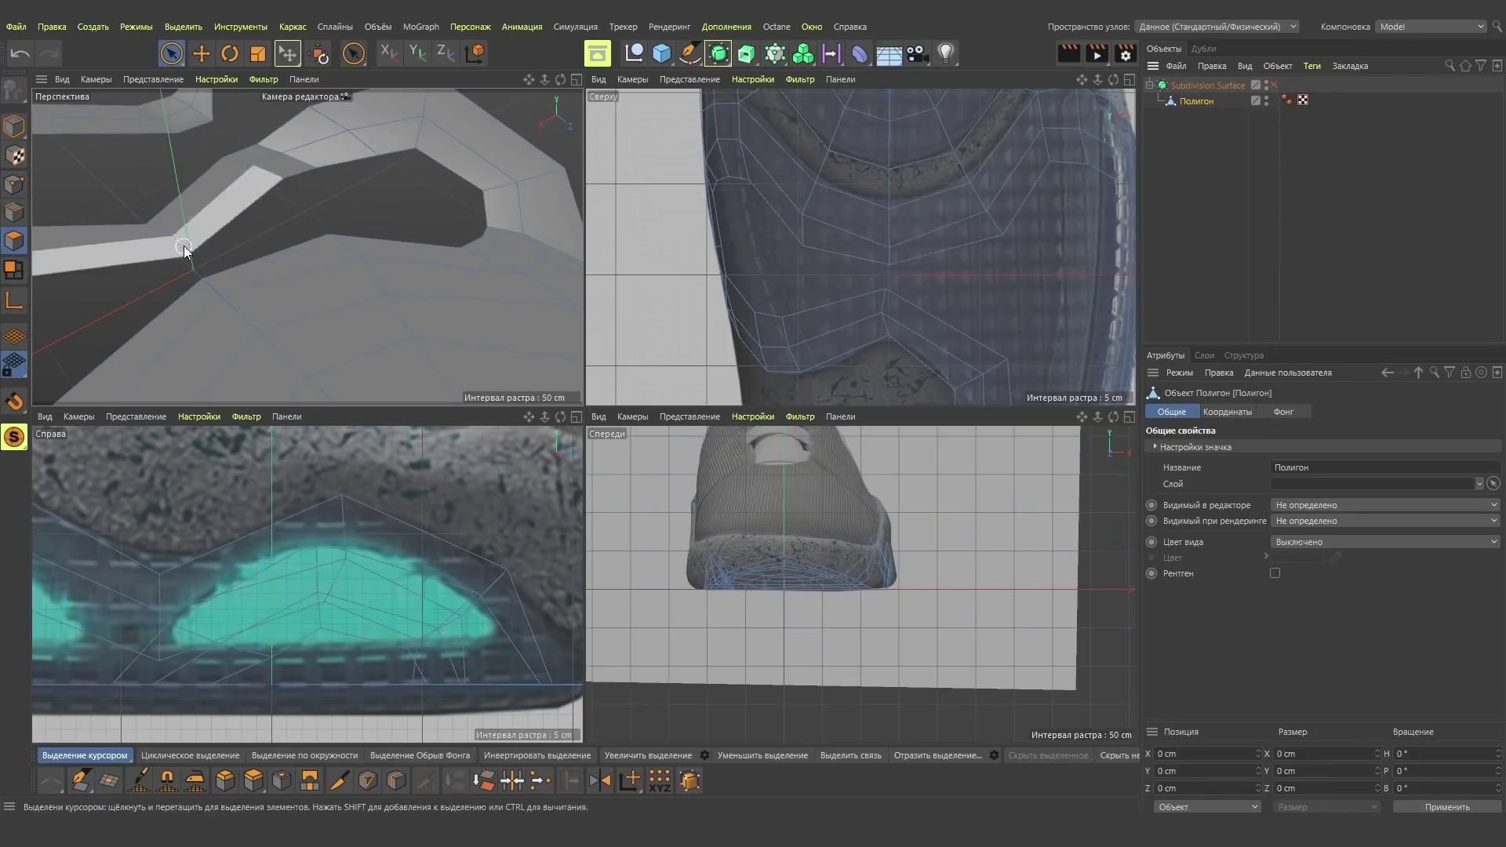
Brush the sole mesh's points into shape.
{"action": "key", "text": "m"}
{"action": "key", "text": "c"}
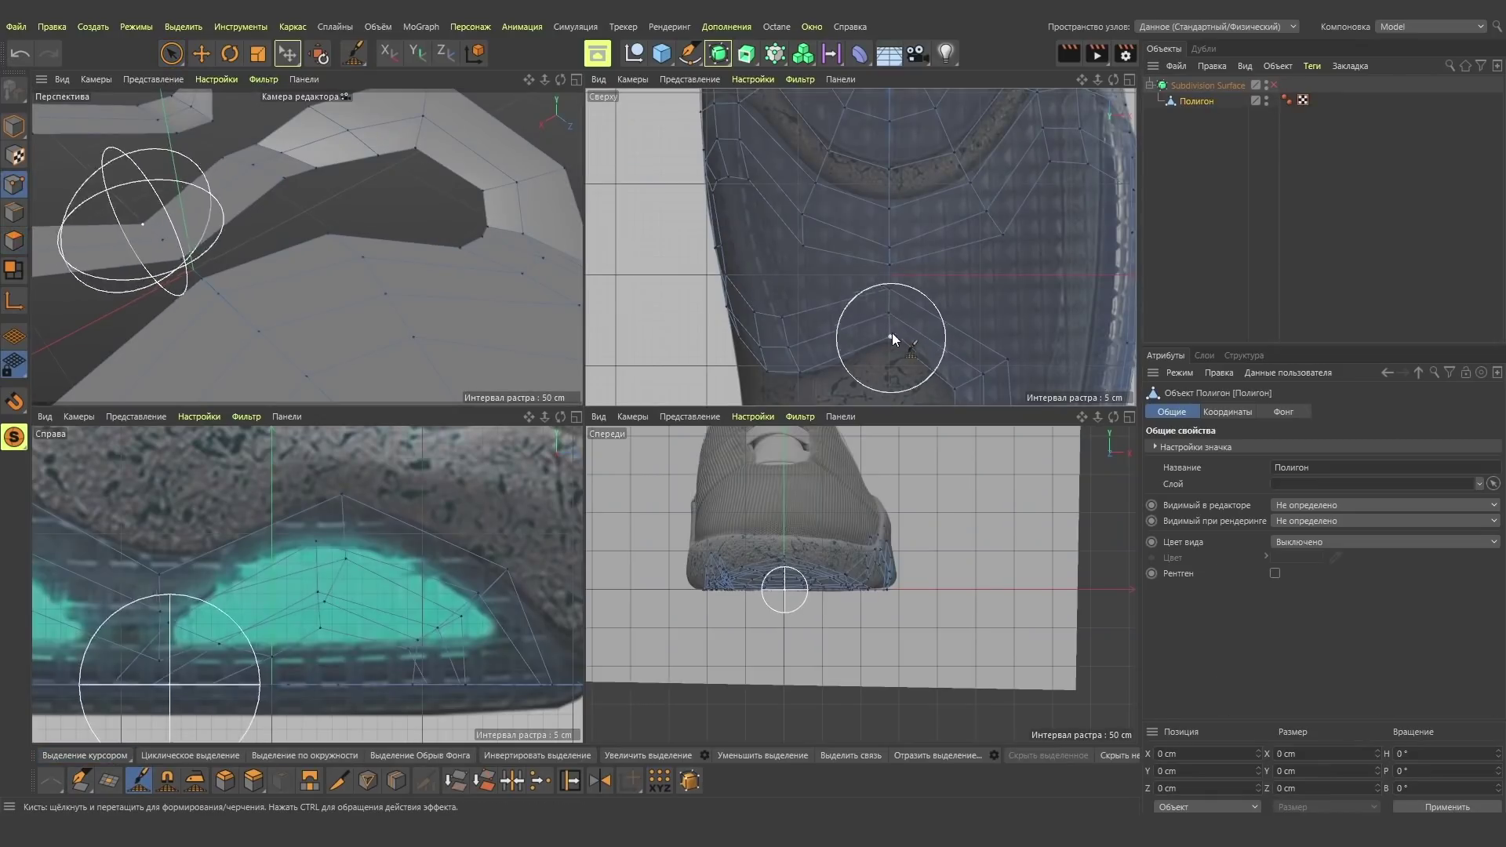
{"action": "scroll", "coordinate": [780, 160], "scroll_direction": "up", "scroll_amount": 2}
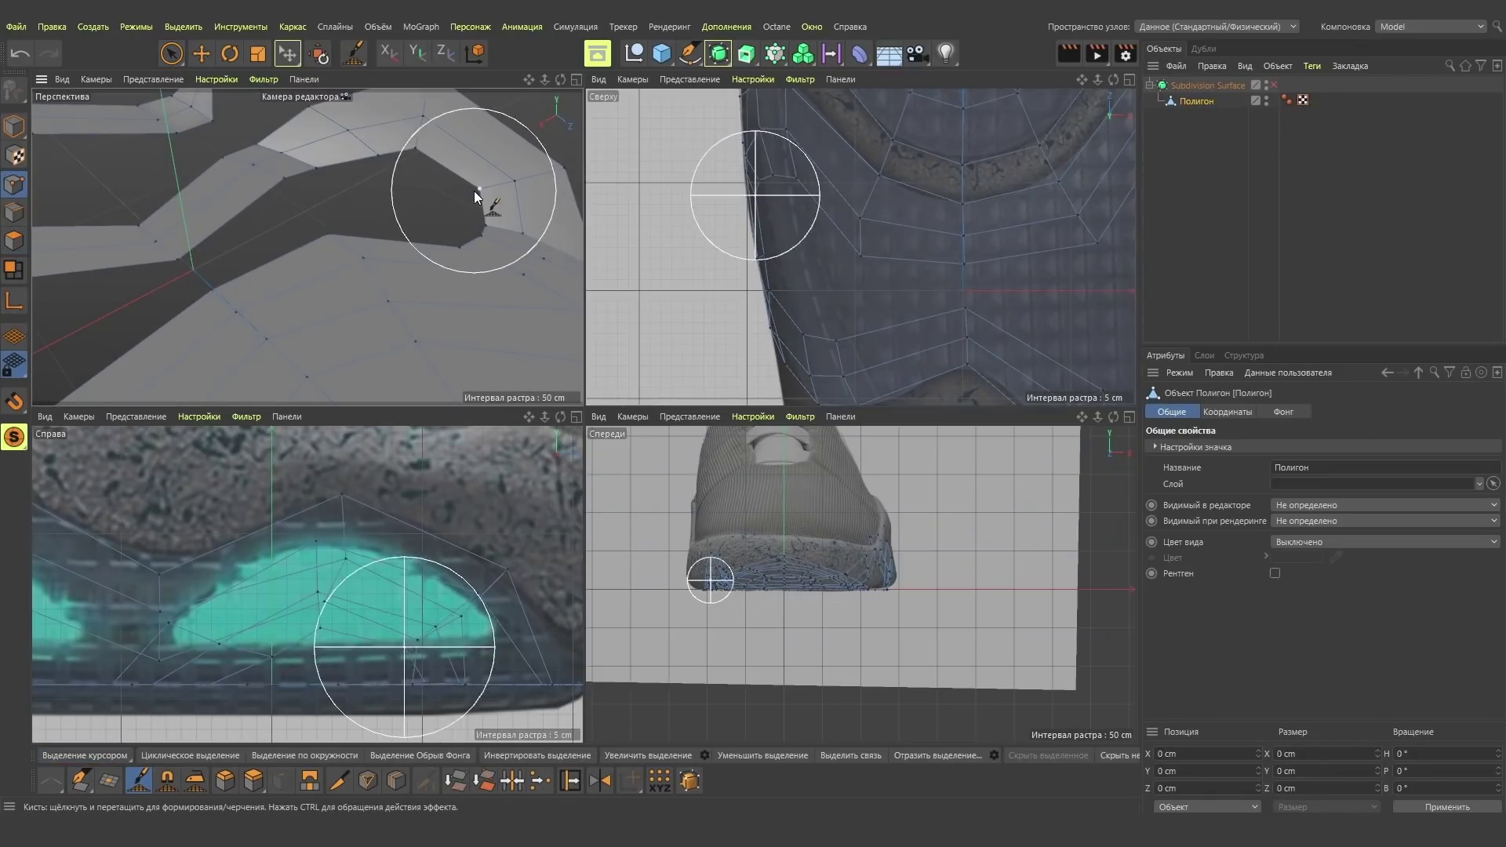
{"action": "left_click", "coordinate": [1273, 85]}
Extrude the sole polygons into thickness, settling on an offset of about 3.1 cm.
{"action": "key", "text": "m"}
{"action": "key", "text": "e"}
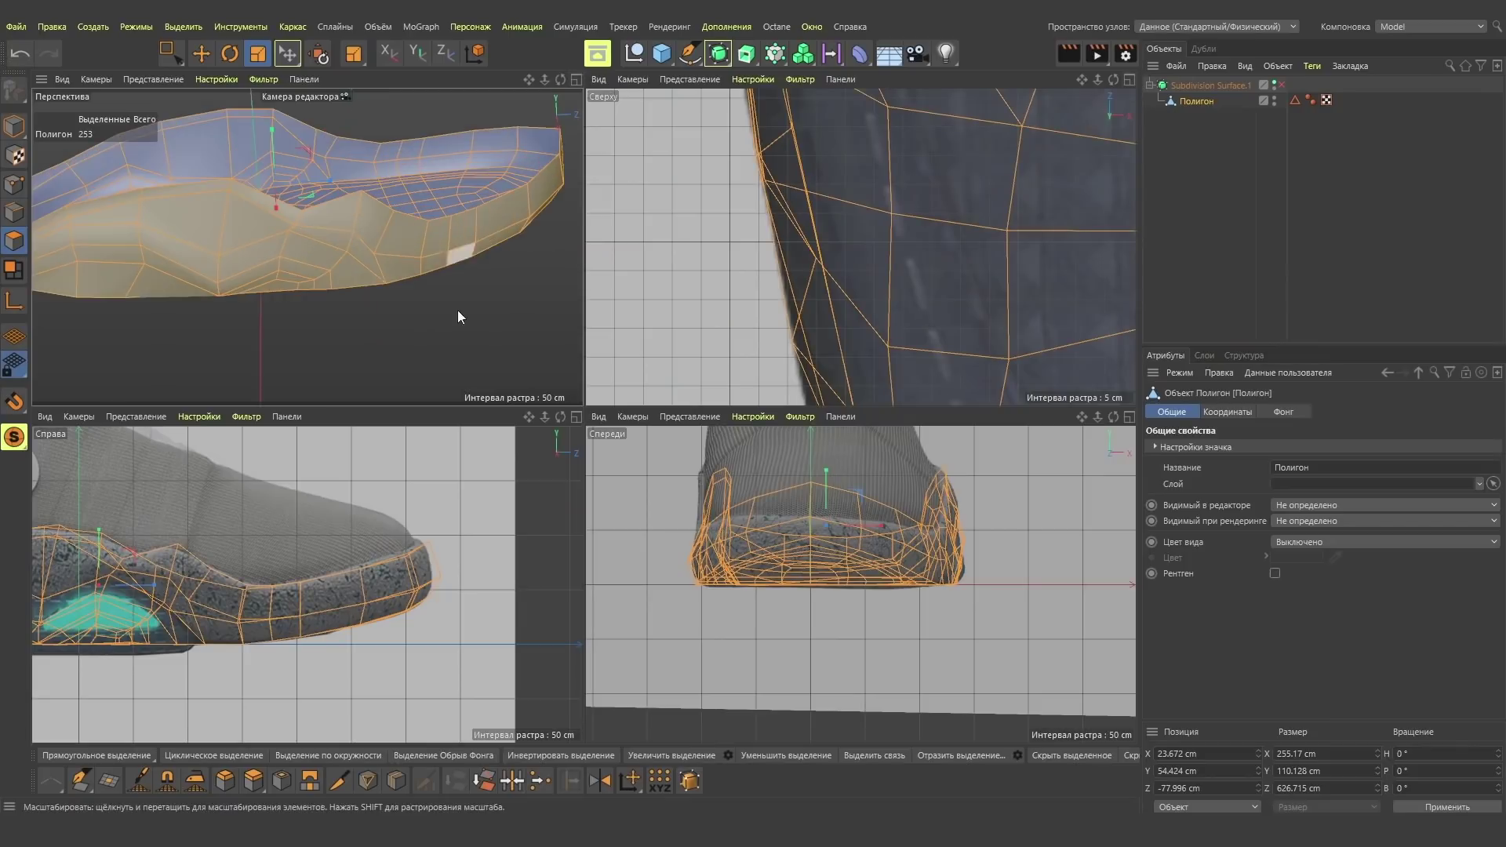
{"action": "left_click_drag", "start_coordinate": [863, 627], "coordinate": [925, 627]}
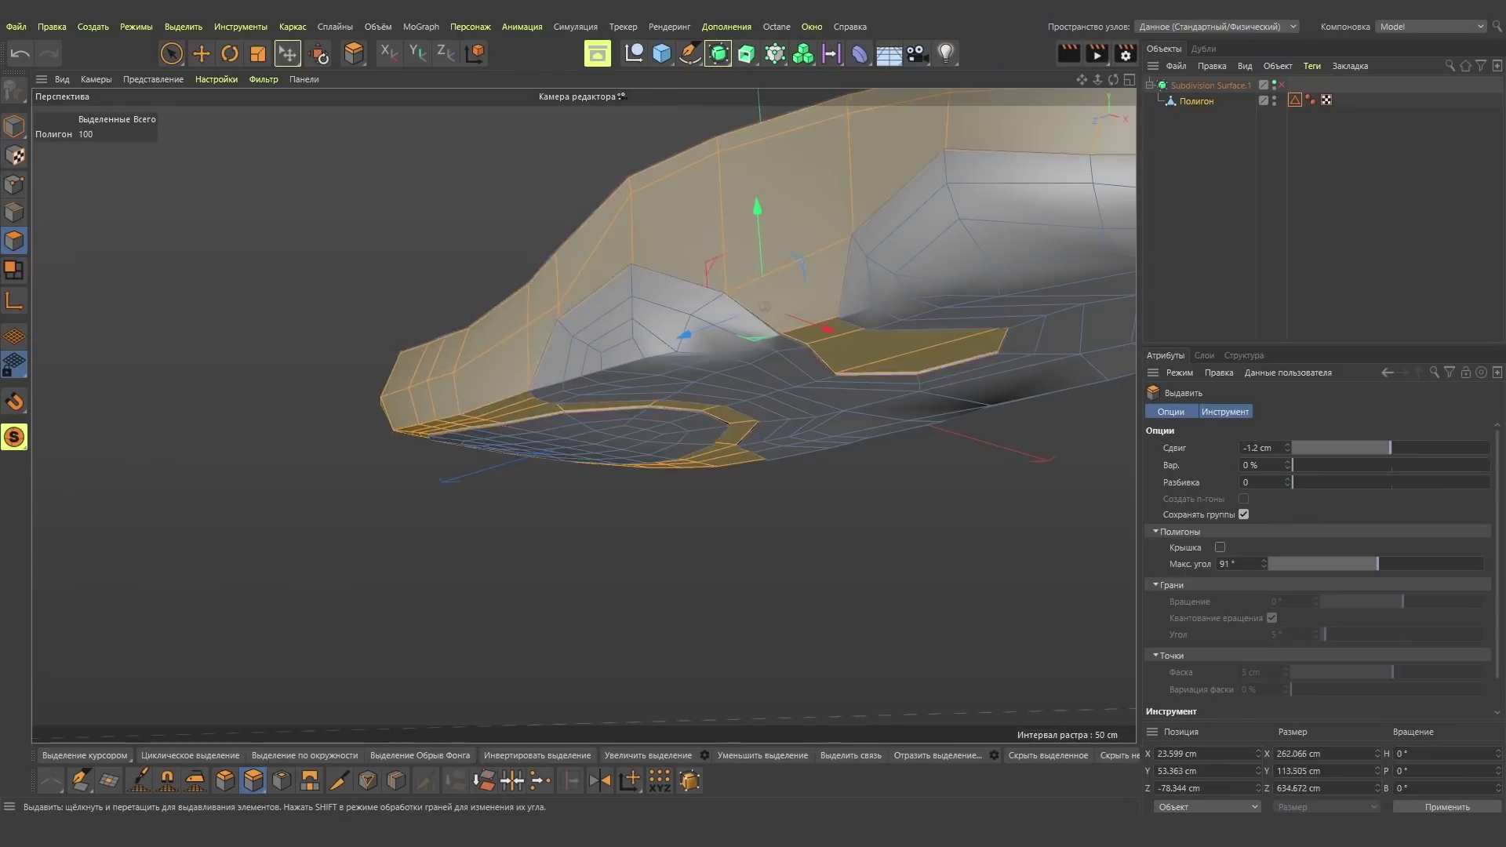
{"action": "left_click_drag", "start_coordinate": [925, 628], "coordinate": [973, 627]}
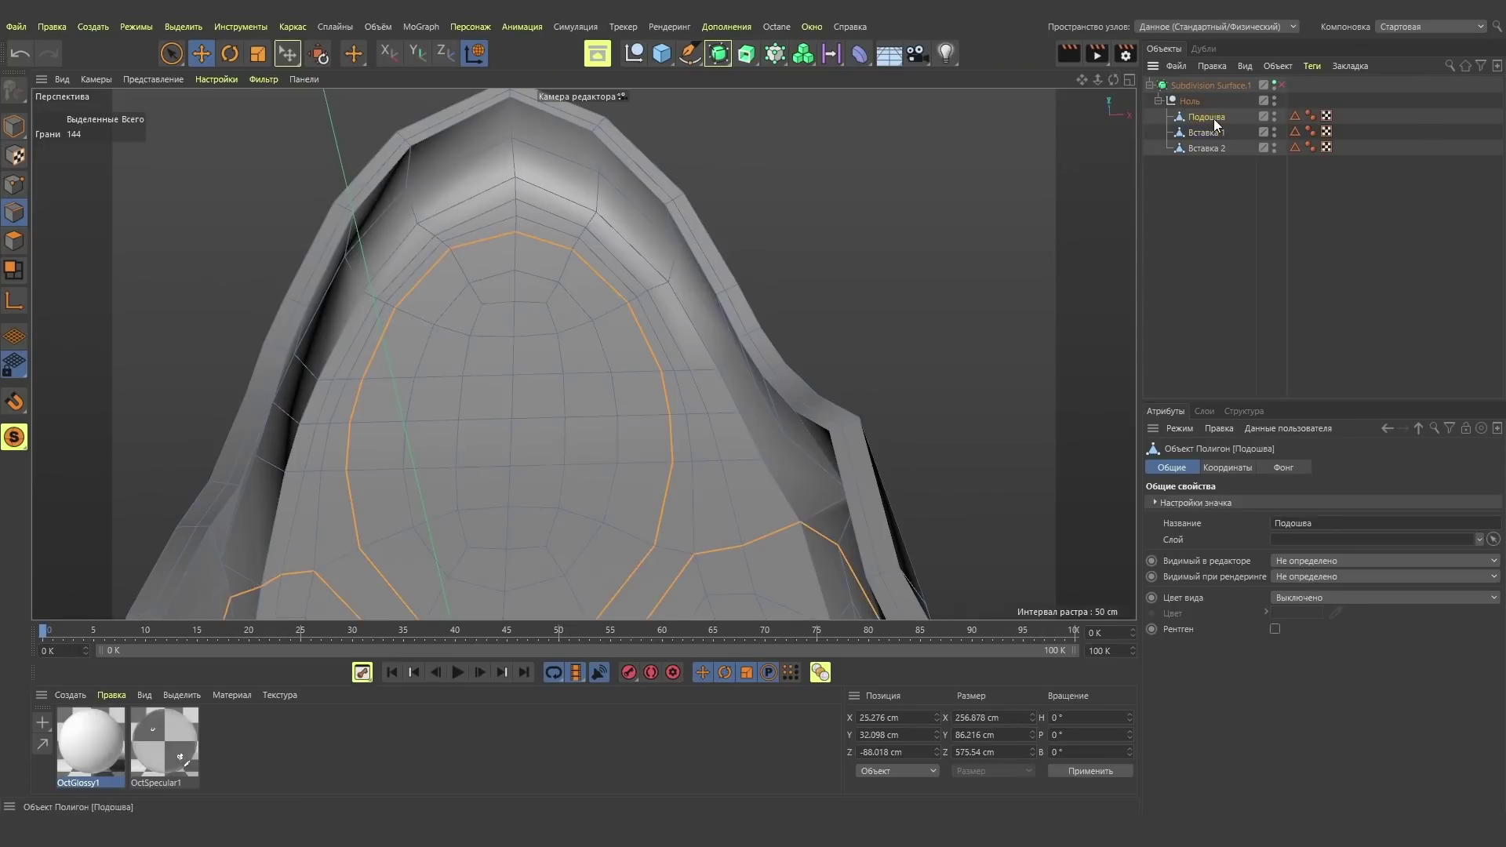
Live Select a band of toe polygons and raise them about 8 cm into a toe cap.
{"action": "key", "text": "9"}
{"action": "left_click_drag", "start_coordinate": [710, 401], "coordinate": [450, 369]}
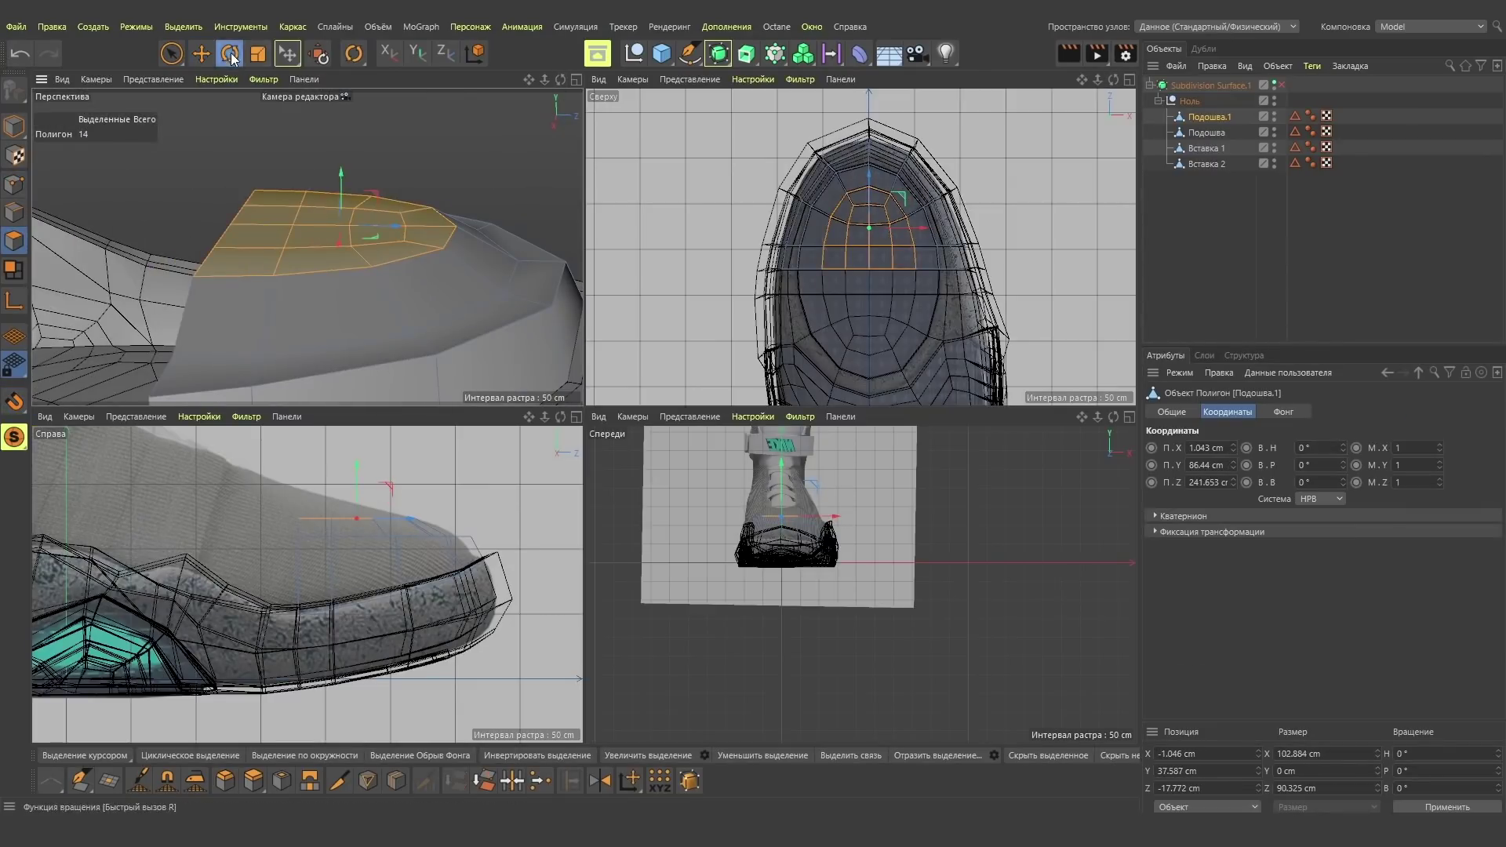
{"action": "scroll", "coordinate": [350, 500], "scroll_direction": "up", "scroll_amount": 5}
{"action": "left_click_drag", "start_coordinate": [350, 501], "coordinate": [319, 450]}
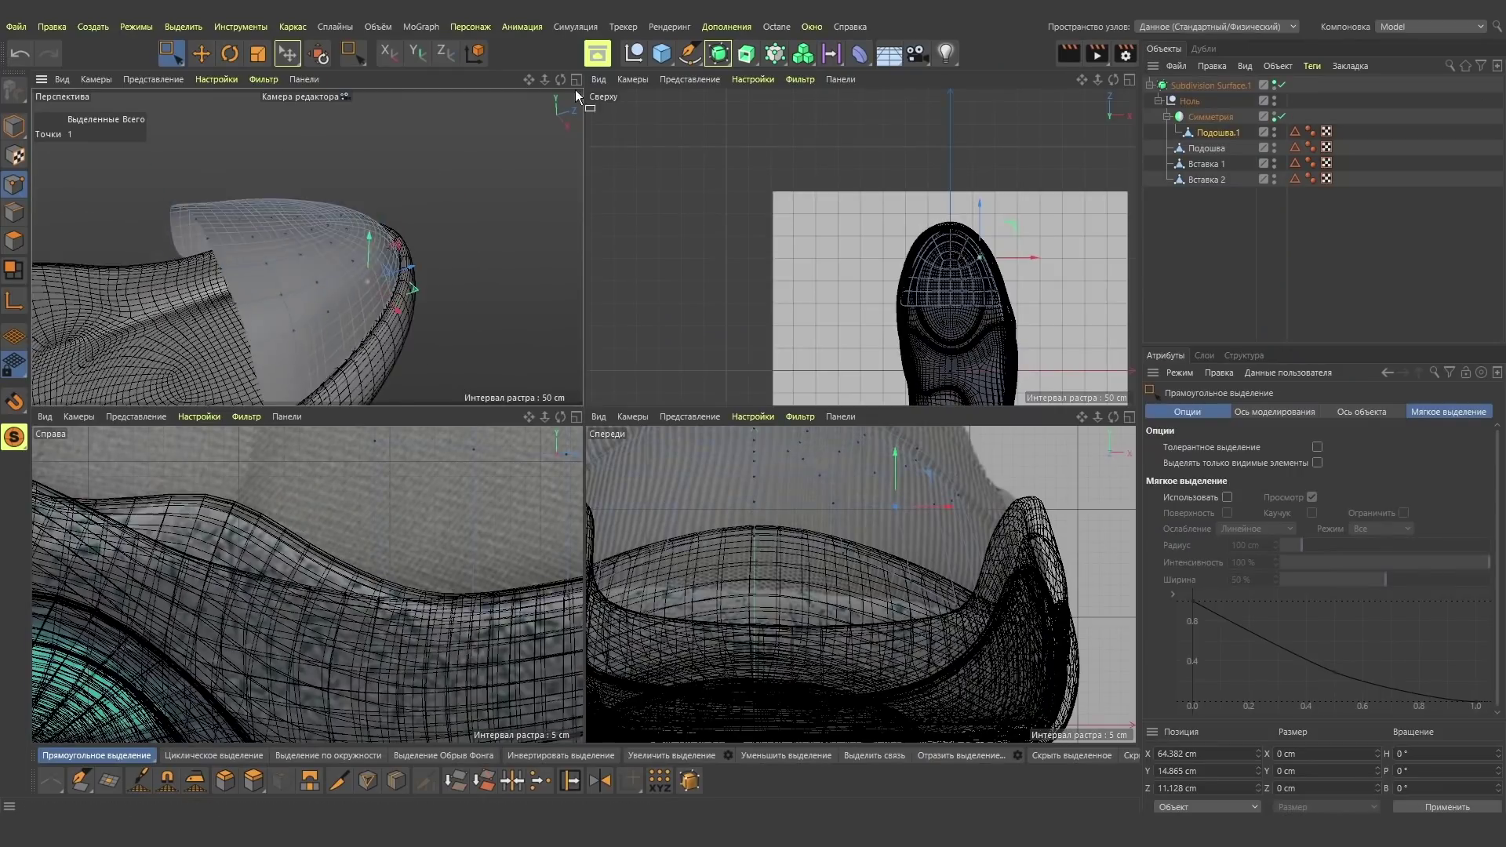
{"action": "left_click_drag", "start_coordinate": [577, 96], "coordinate": [392, 235], "text": "alt"}
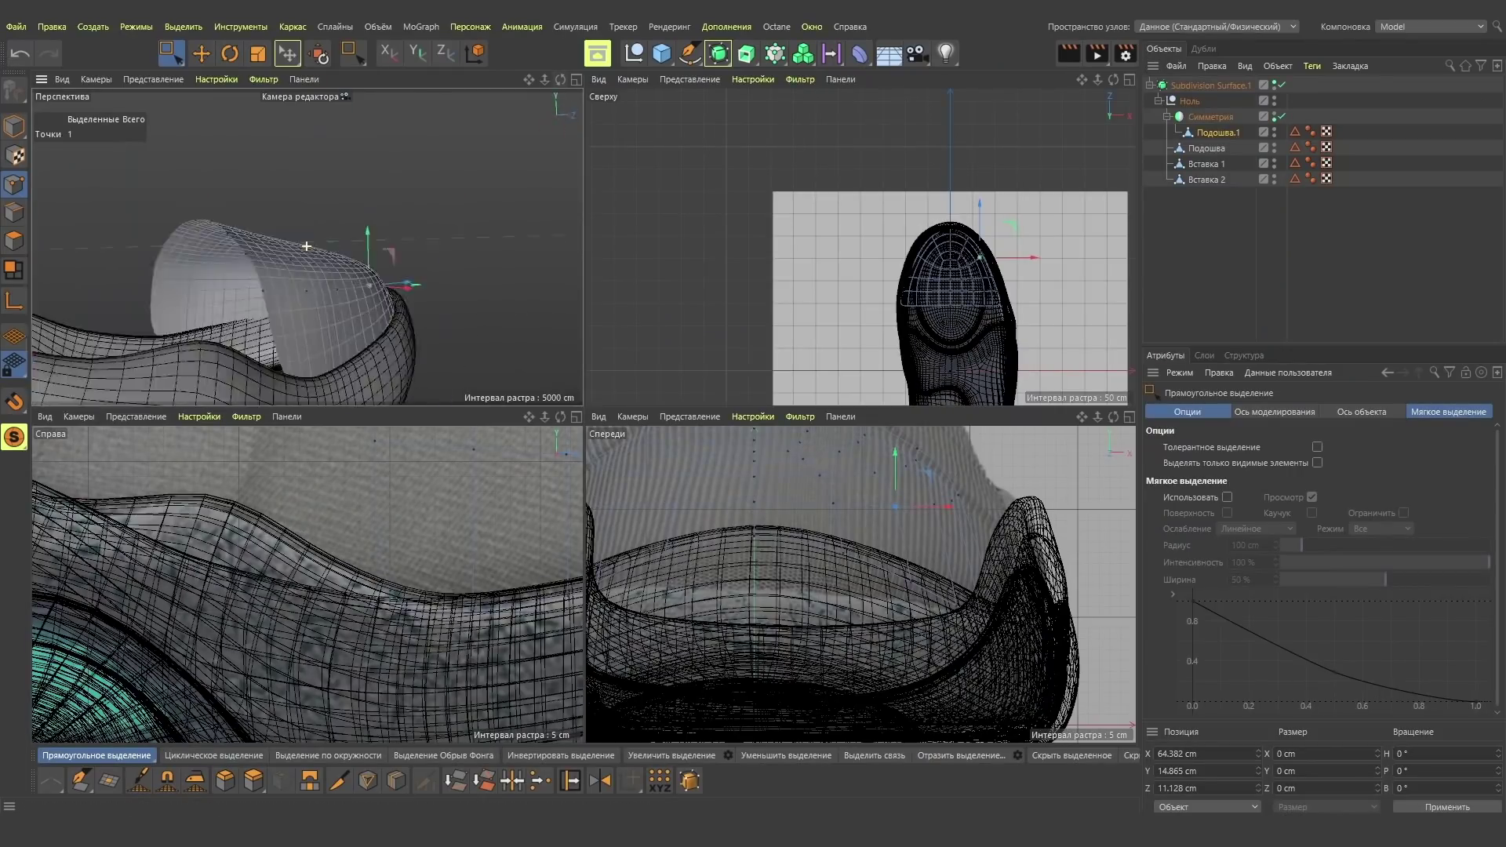
Tilt the selected toe faces by -7.5° and preview the smoothed toe.
{"action": "left_click", "coordinate": [1282, 84]}
{"action": "key", "text": "Return"}
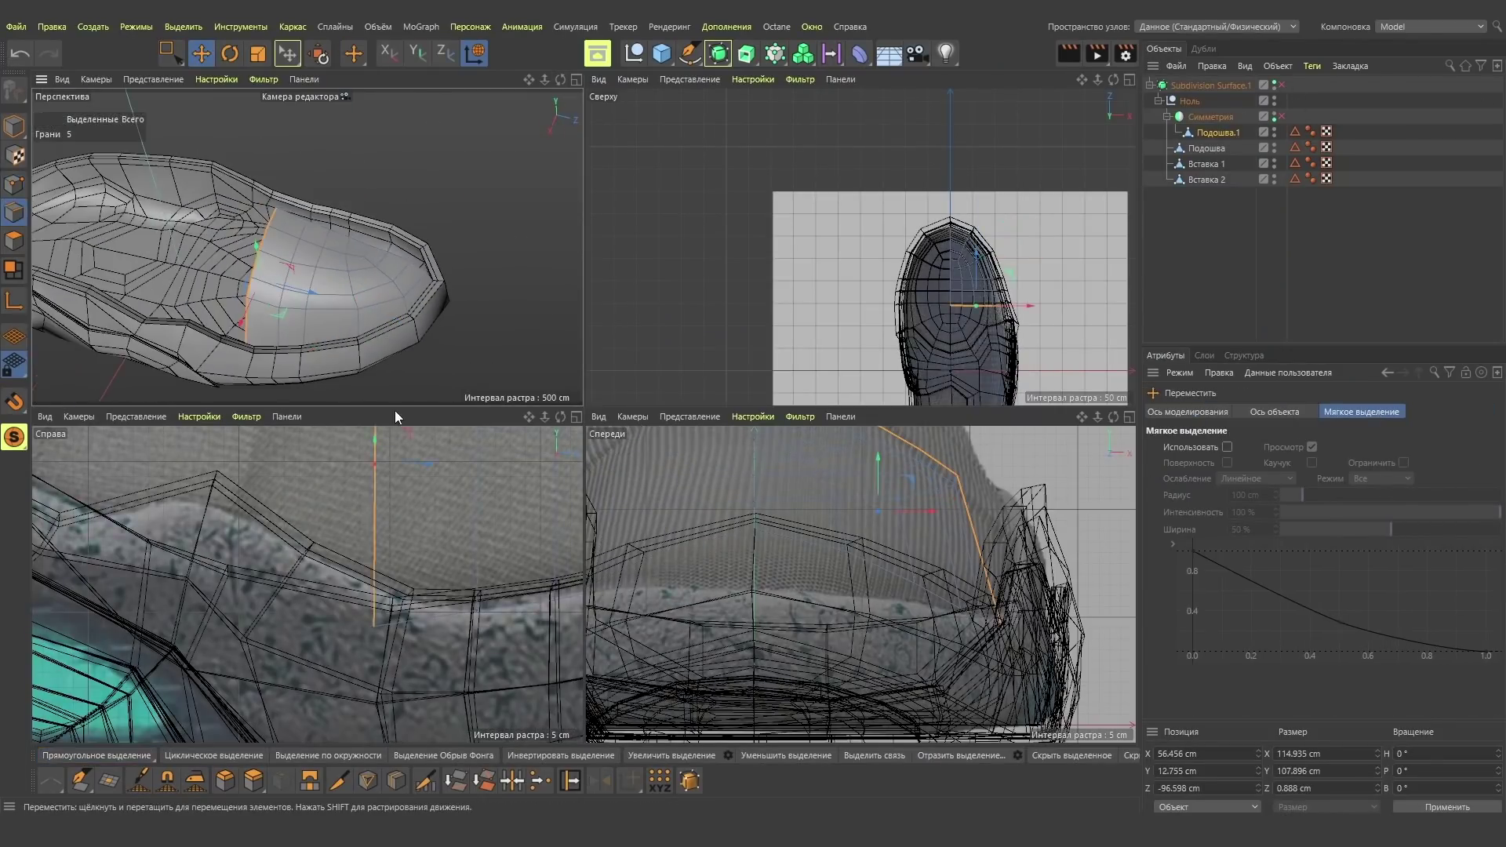
{"action": "scroll", "coordinate": [394, 471], "scroll_direction": "down", "scroll_amount": 3}
{"action": "scroll", "coordinate": [394, 544], "scroll_direction": "up", "scroll_amount": 3}
{"action": "key", "text": "r"}
{"action": "left_click_drag", "start_coordinate": [401, 573], "coordinate": [368, 584]}
{"action": "key", "text": "e"}
{"action": "left_click", "coordinate": [1283, 83]}
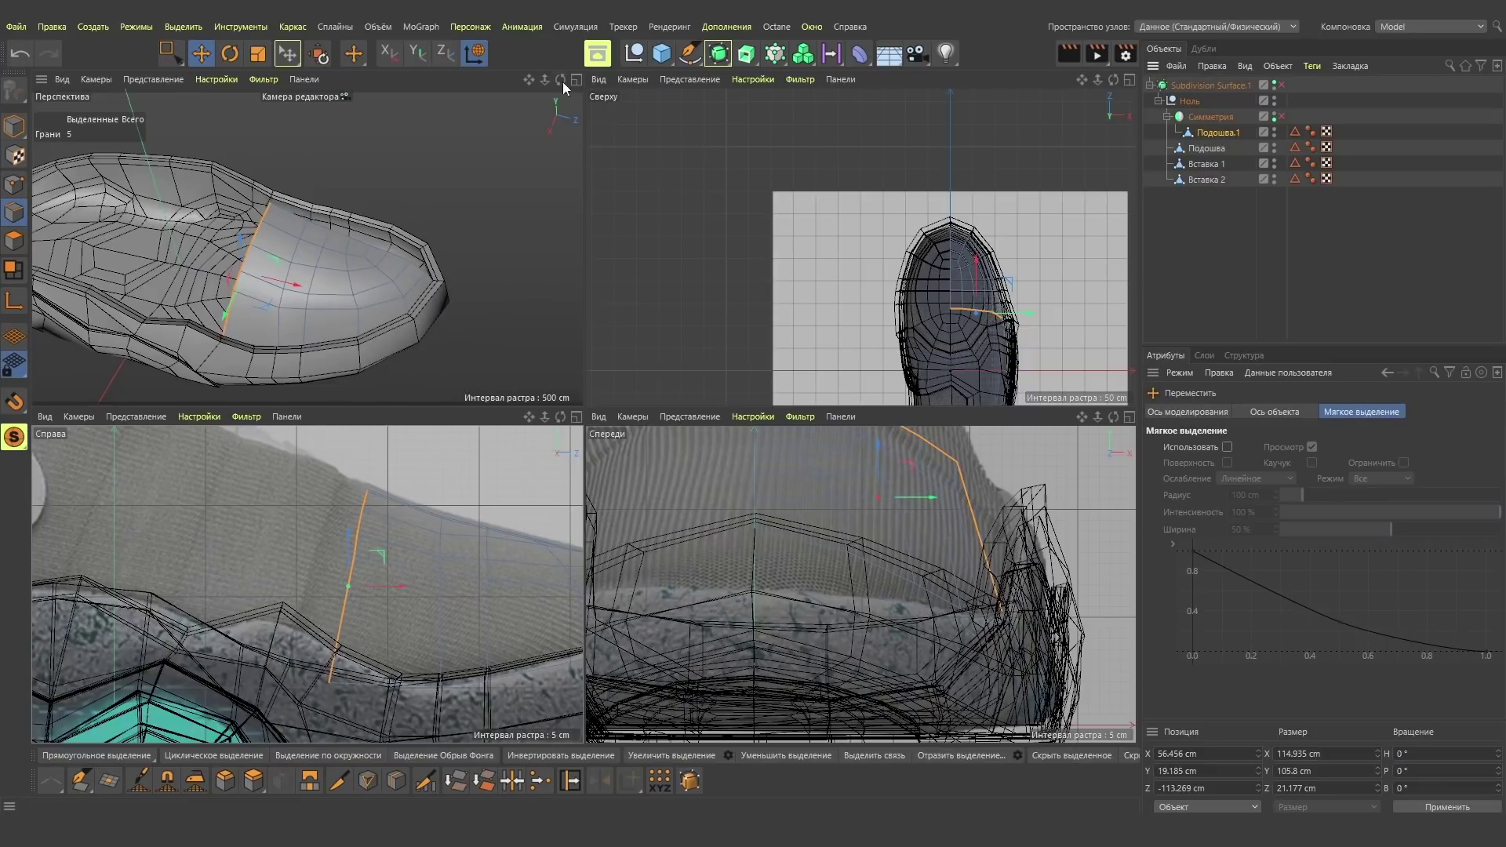
{"action": "left_click_drag", "start_coordinate": [563, 82], "coordinate": [308, 389], "text": "alt"}
Slide the Подошва.1 heel edges about 19 cm along X.
{"action": "key", "text": "0"}
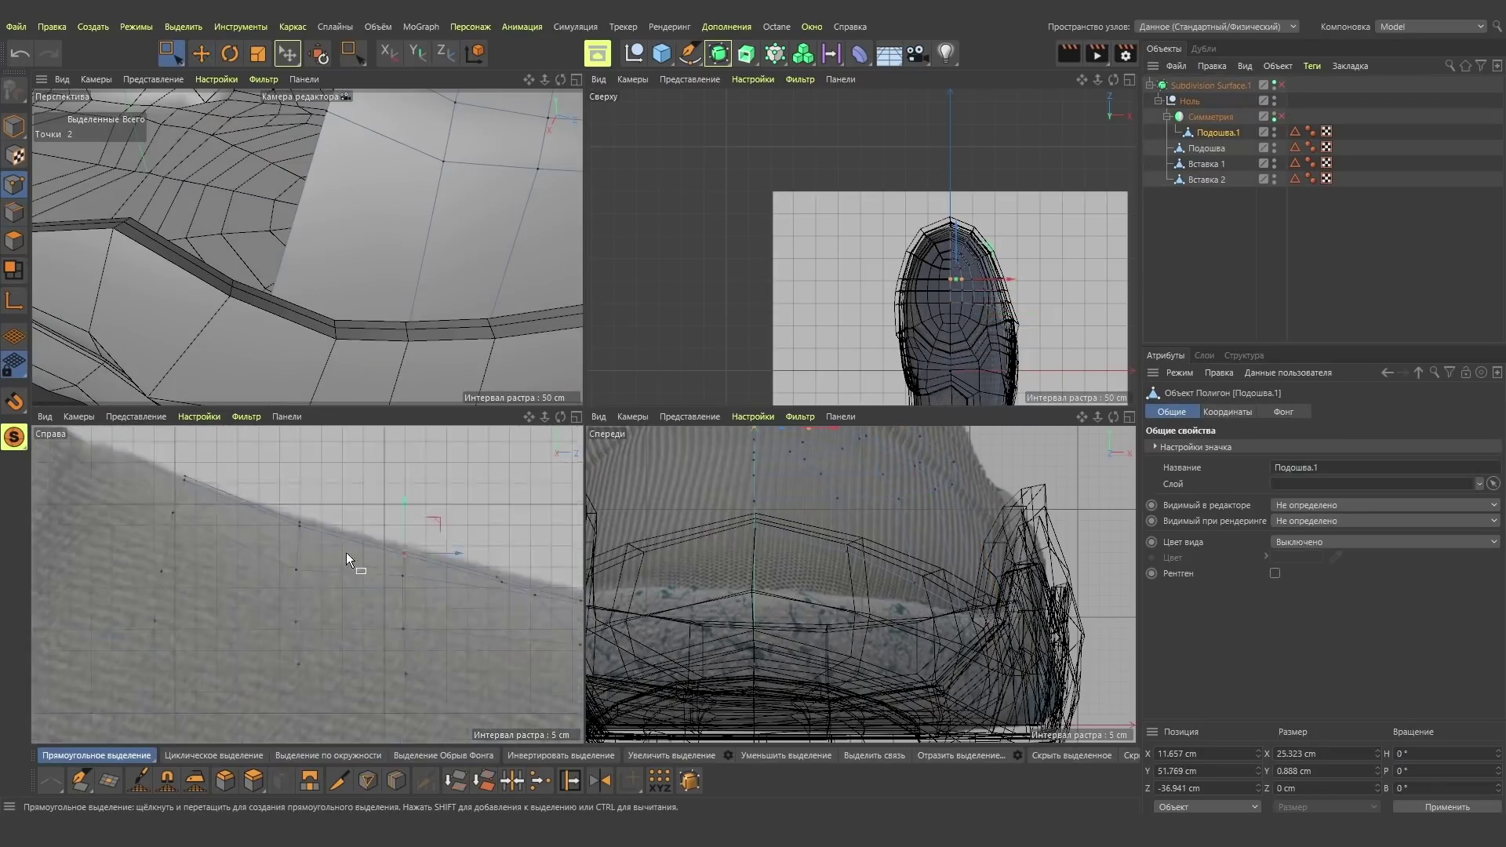
{"action": "scroll", "coordinate": [439, 510], "scroll_direction": "down", "scroll_amount": 5}
{"action": "left_click", "coordinate": [371, 524]}
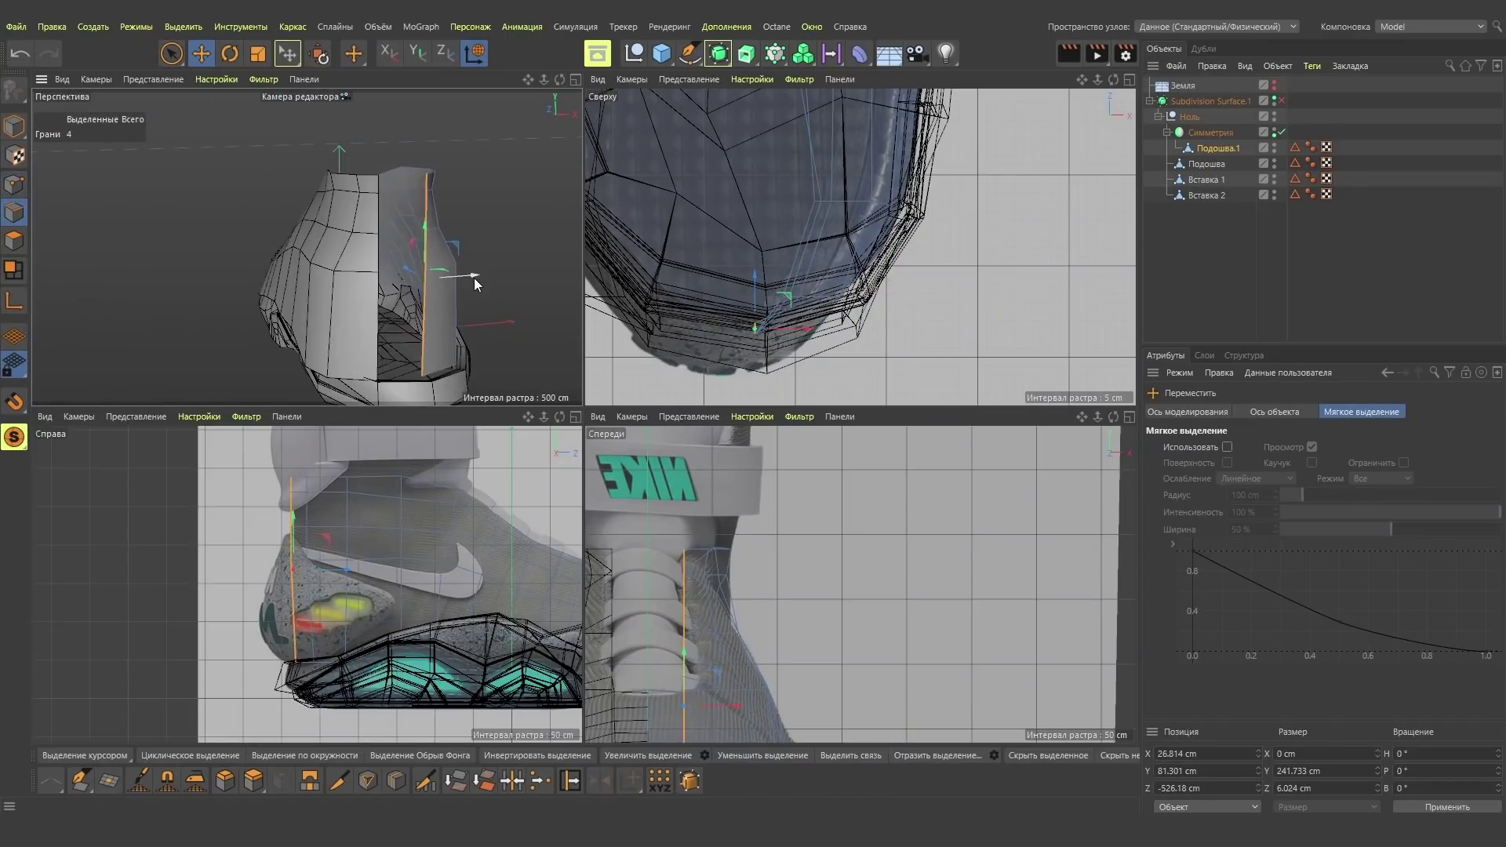
{"action": "left_click_drag", "start_coordinate": [450, 275], "coordinate": [396, 281], "text": "alt"}
{"action": "scroll", "coordinate": [395, 281], "scroll_direction": "up", "scroll_amount": 5}
{"action": "scroll", "coordinate": [333, 381], "scroll_direction": "up", "scroll_amount": 3}
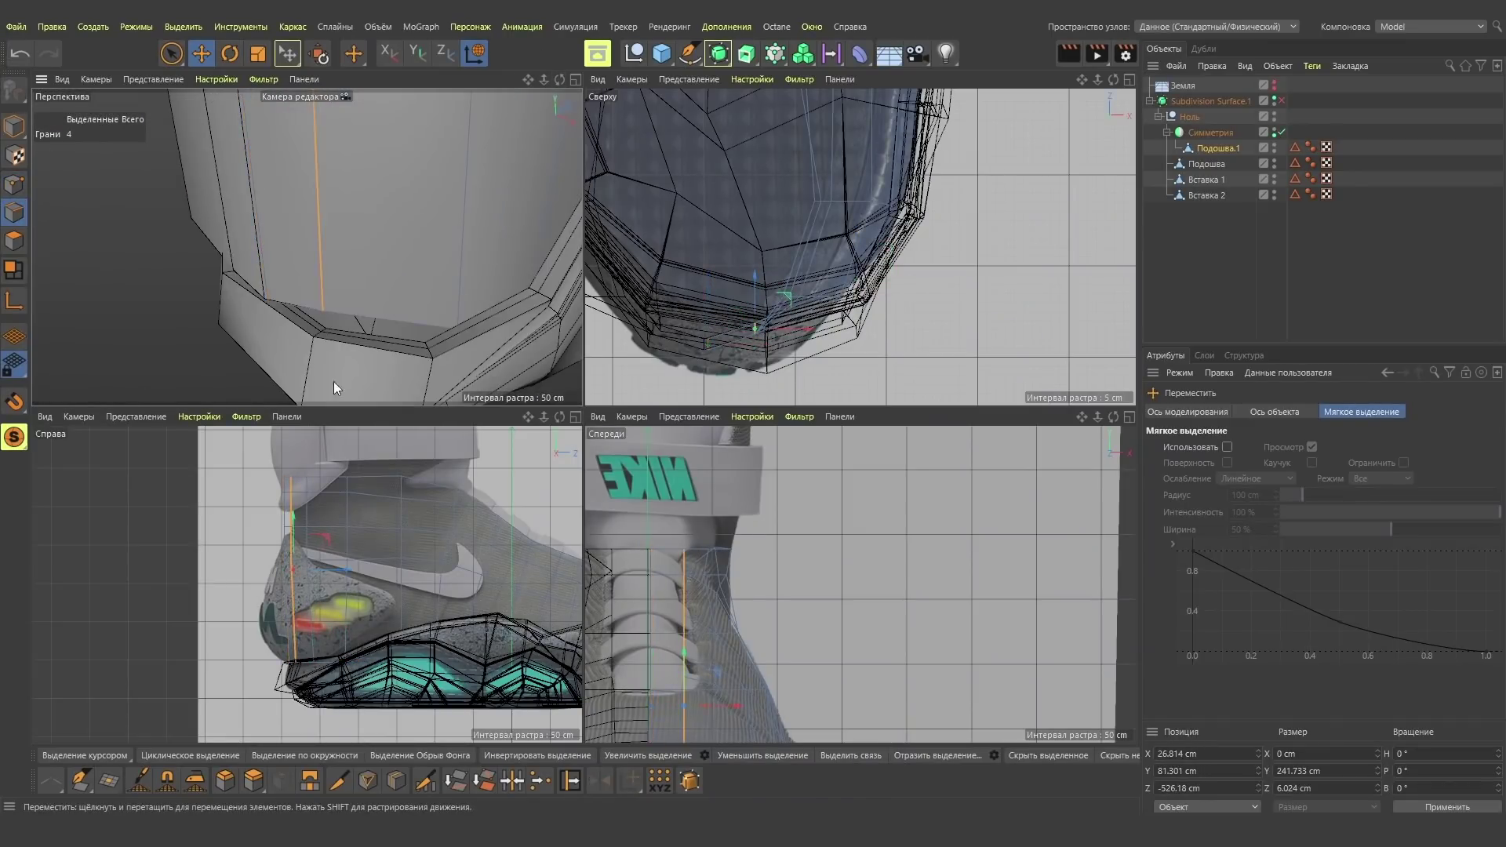
{"action": "left_click_drag", "start_coordinate": [788, 625], "coordinate": [801, 642]}
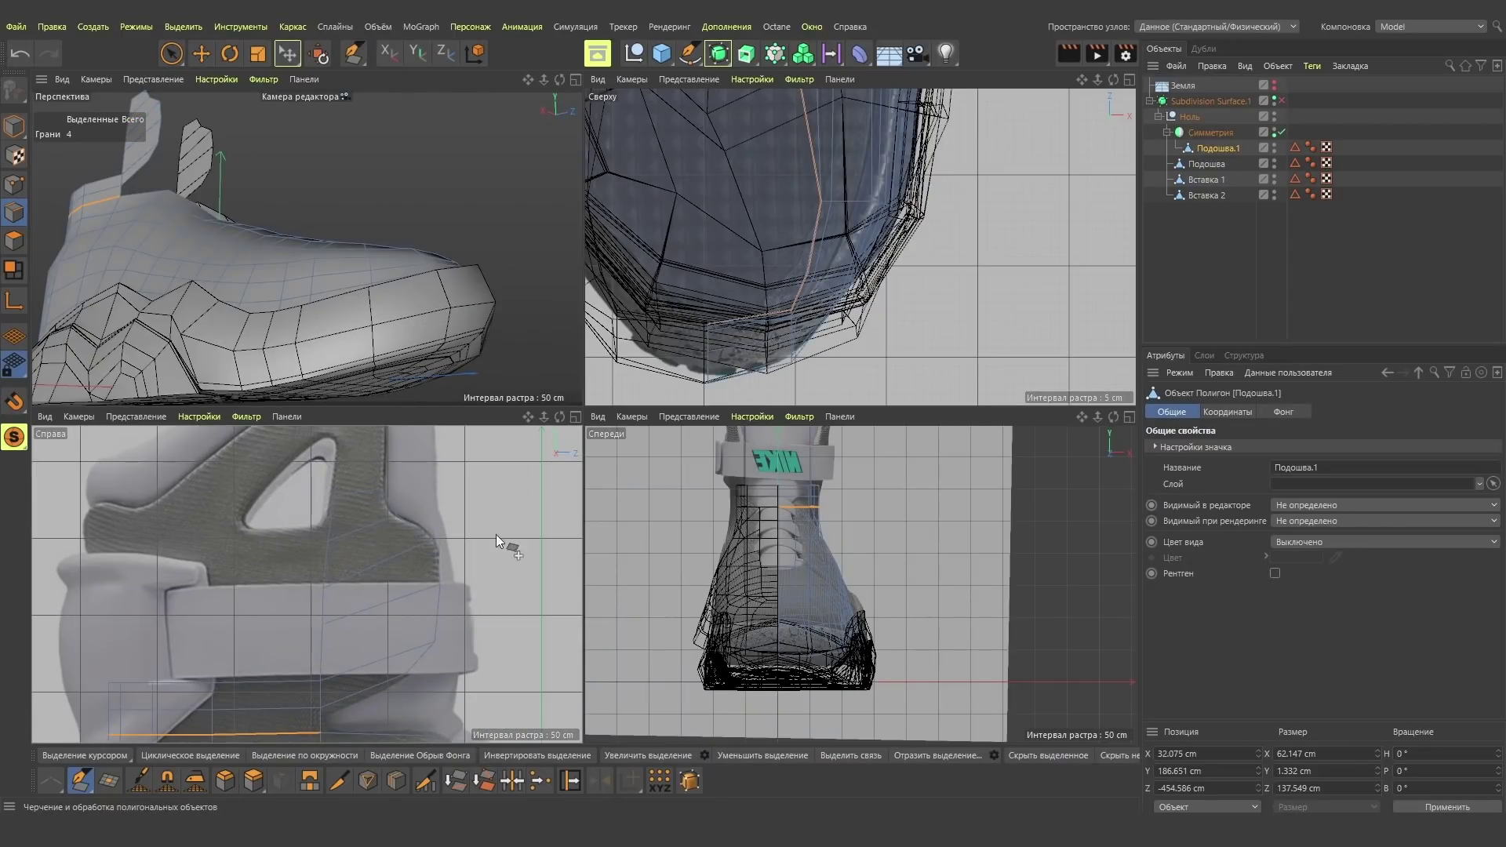
Turn on subdivision smoothing for the shoe and extrude the selected polygons.
{"action": "key", "text": "q"}
{"action": "scroll", "coordinate": [372, 553], "scroll_direction": "down", "scroll_amount": 3}
{"action": "scroll", "coordinate": [399, 548], "scroll_direction": "up", "scroll_amount": 3}
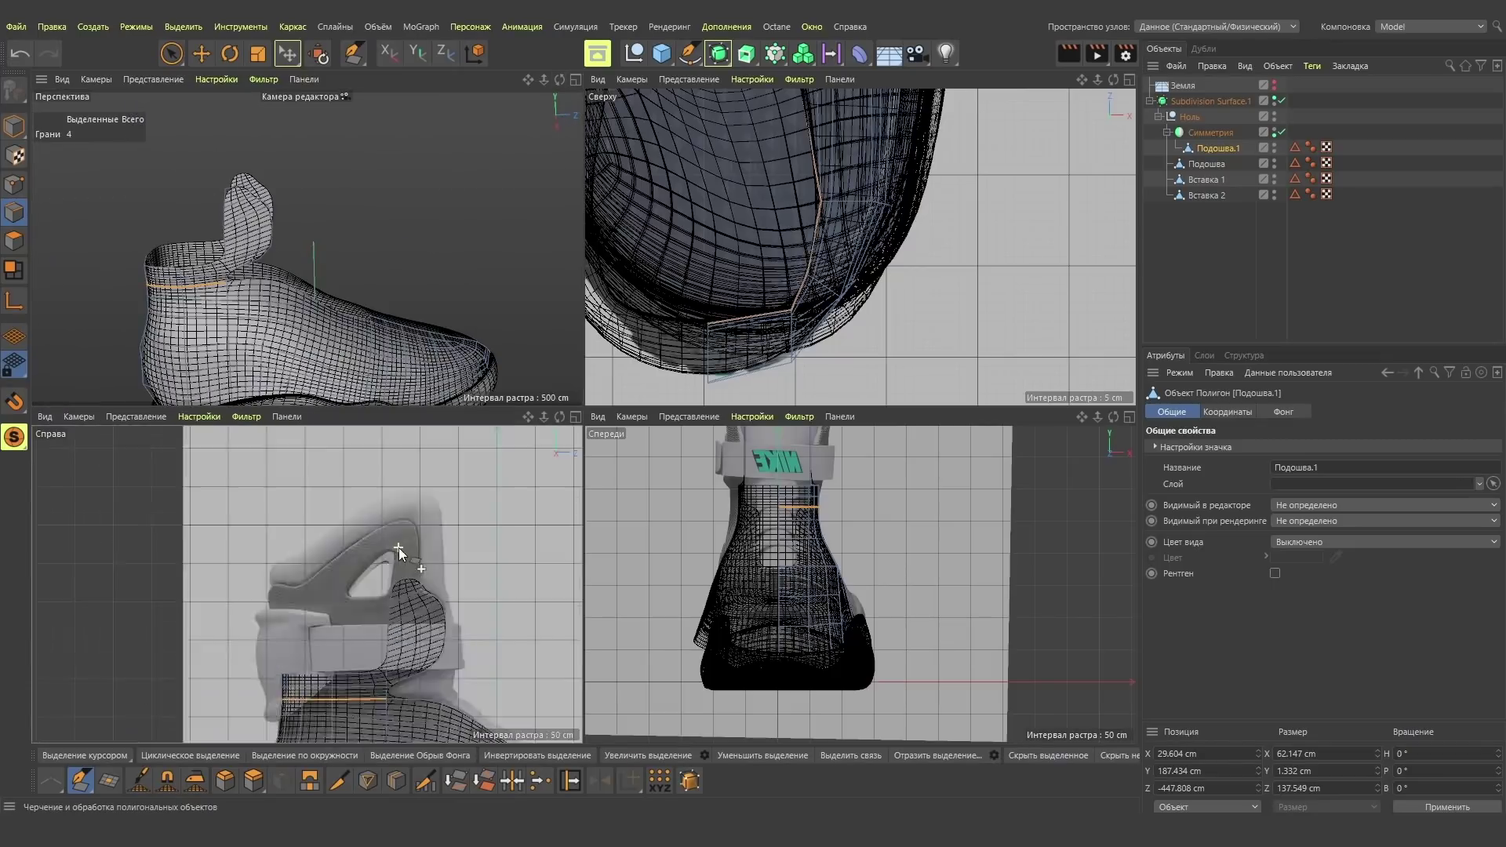
{"action": "scroll", "coordinate": [399, 547], "scroll_direction": "up", "scroll_amount": 4}
{"action": "scroll", "coordinate": [429, 607], "scroll_direction": "up", "scroll_amount": 2}
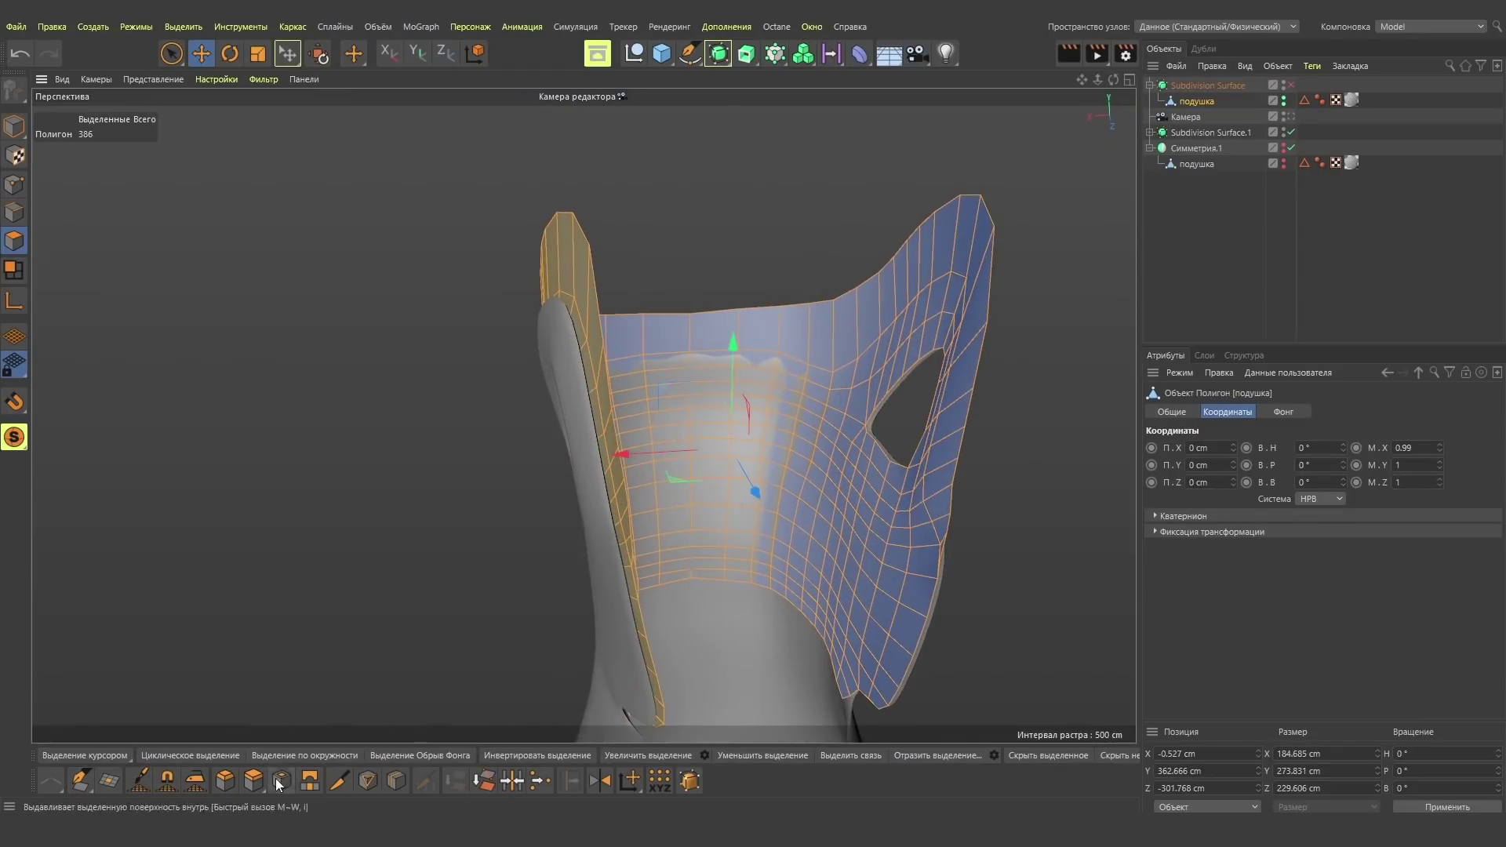
{"action": "key", "text": "d"}
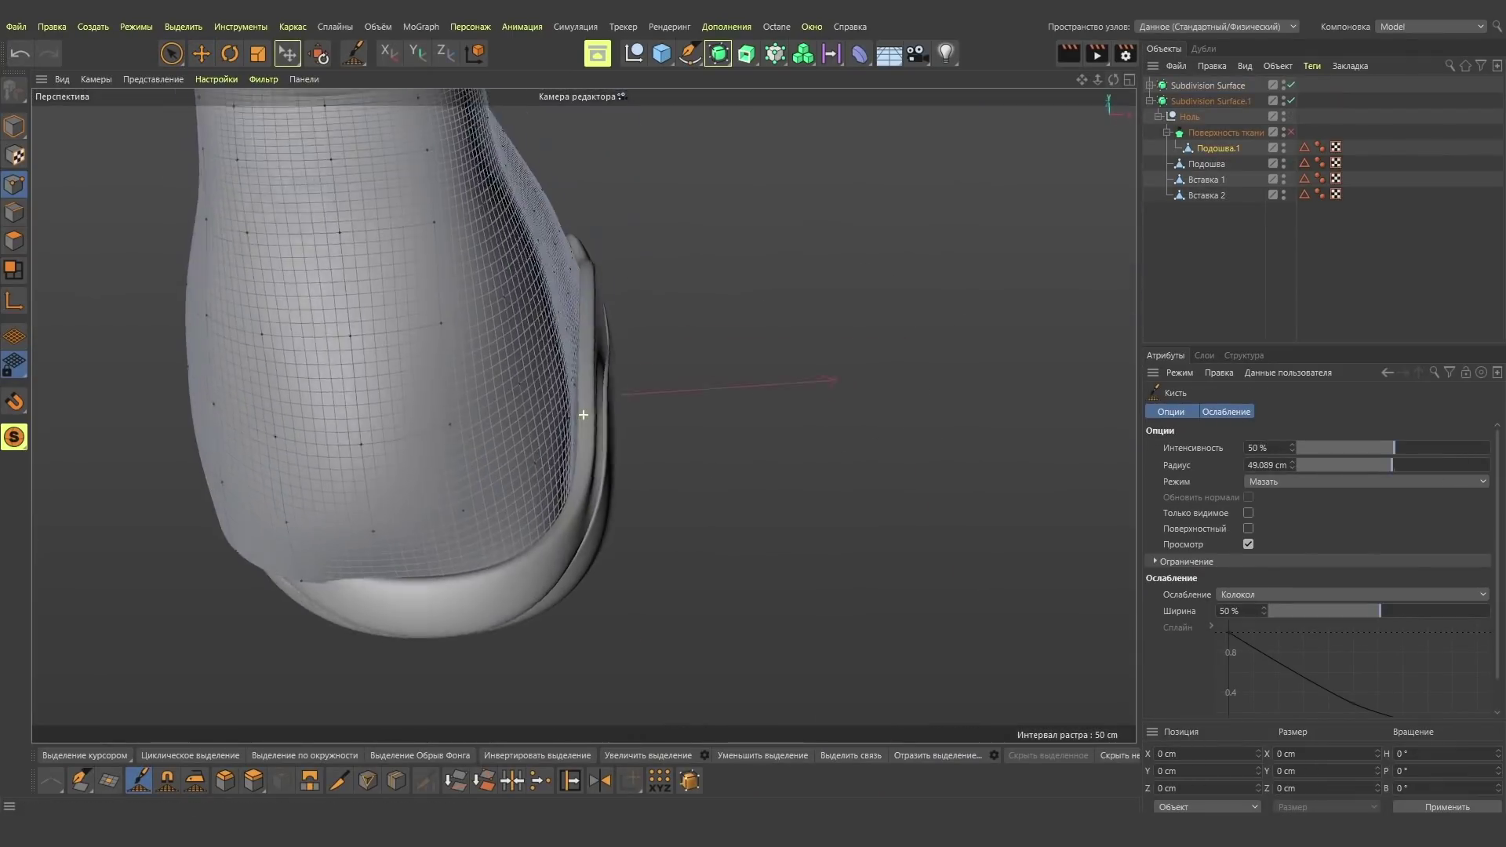
Orbit around the shoe's toe and side, then maximize the Perspective view.
{"action": "left_click_drag", "start_coordinate": [615, 368], "coordinate": [783, 254], "text": "alt"}
{"action": "scroll", "coordinate": [783, 254], "scroll_direction": "up", "scroll_amount": 5}
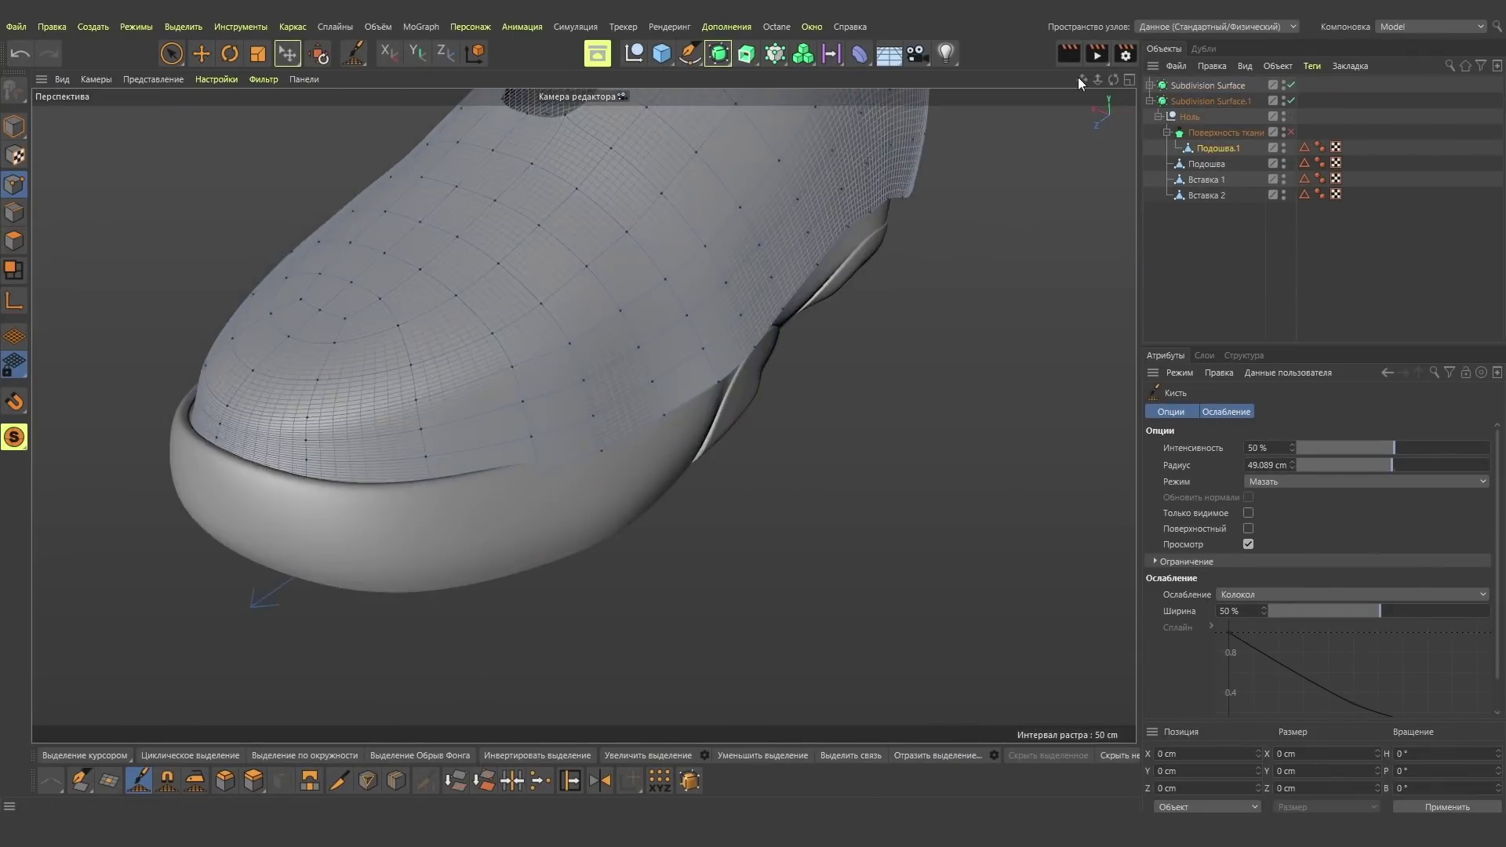
{"action": "left_click_drag", "start_coordinate": [590, 439], "coordinate": [676, 380], "text": "alt"}
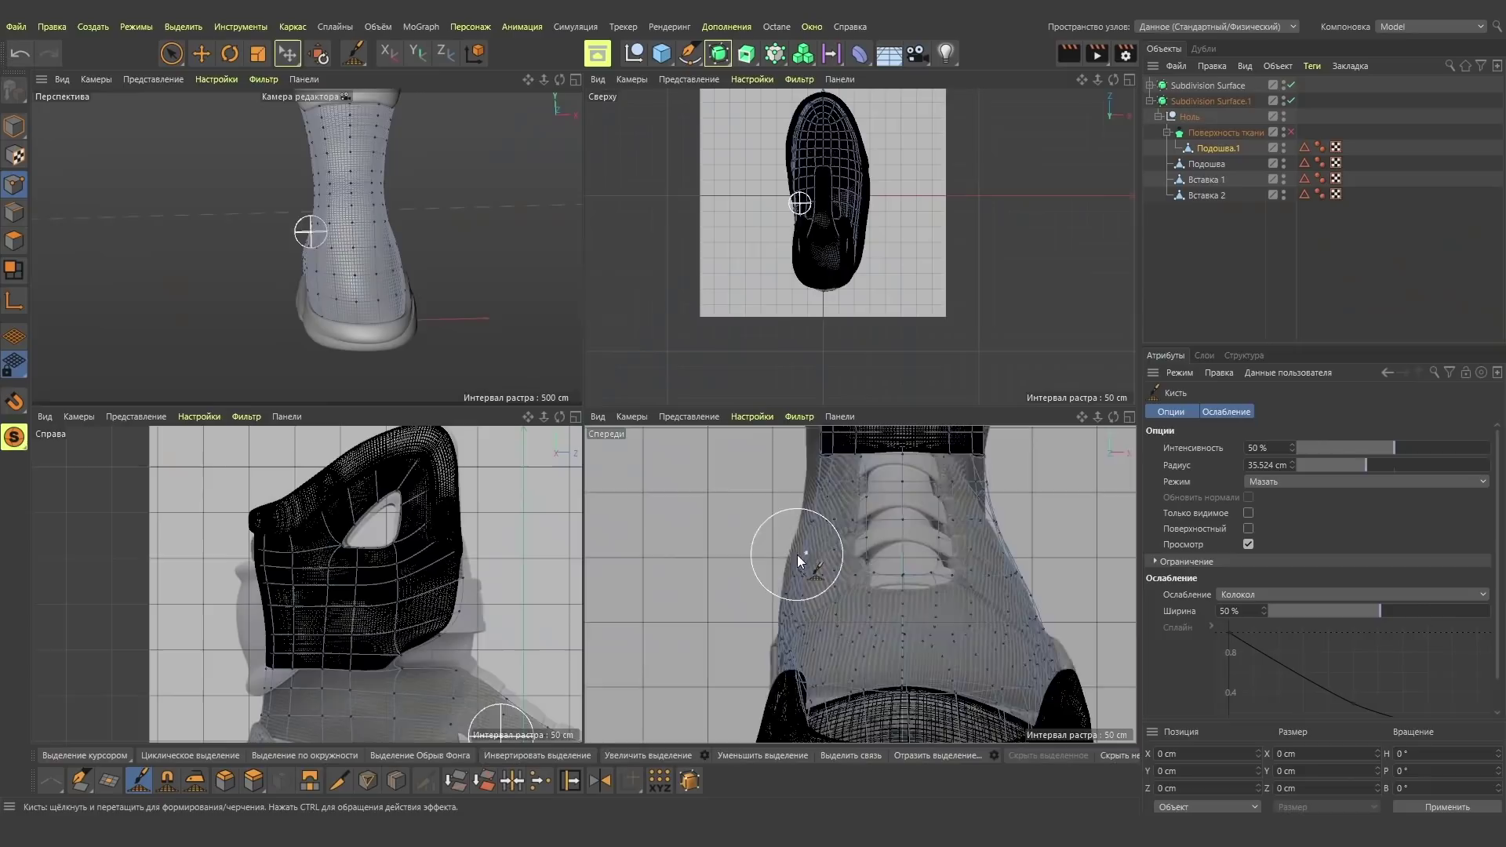
{"action": "scroll", "coordinate": [831, 493], "scroll_direction": "down", "scroll_amount": 5}
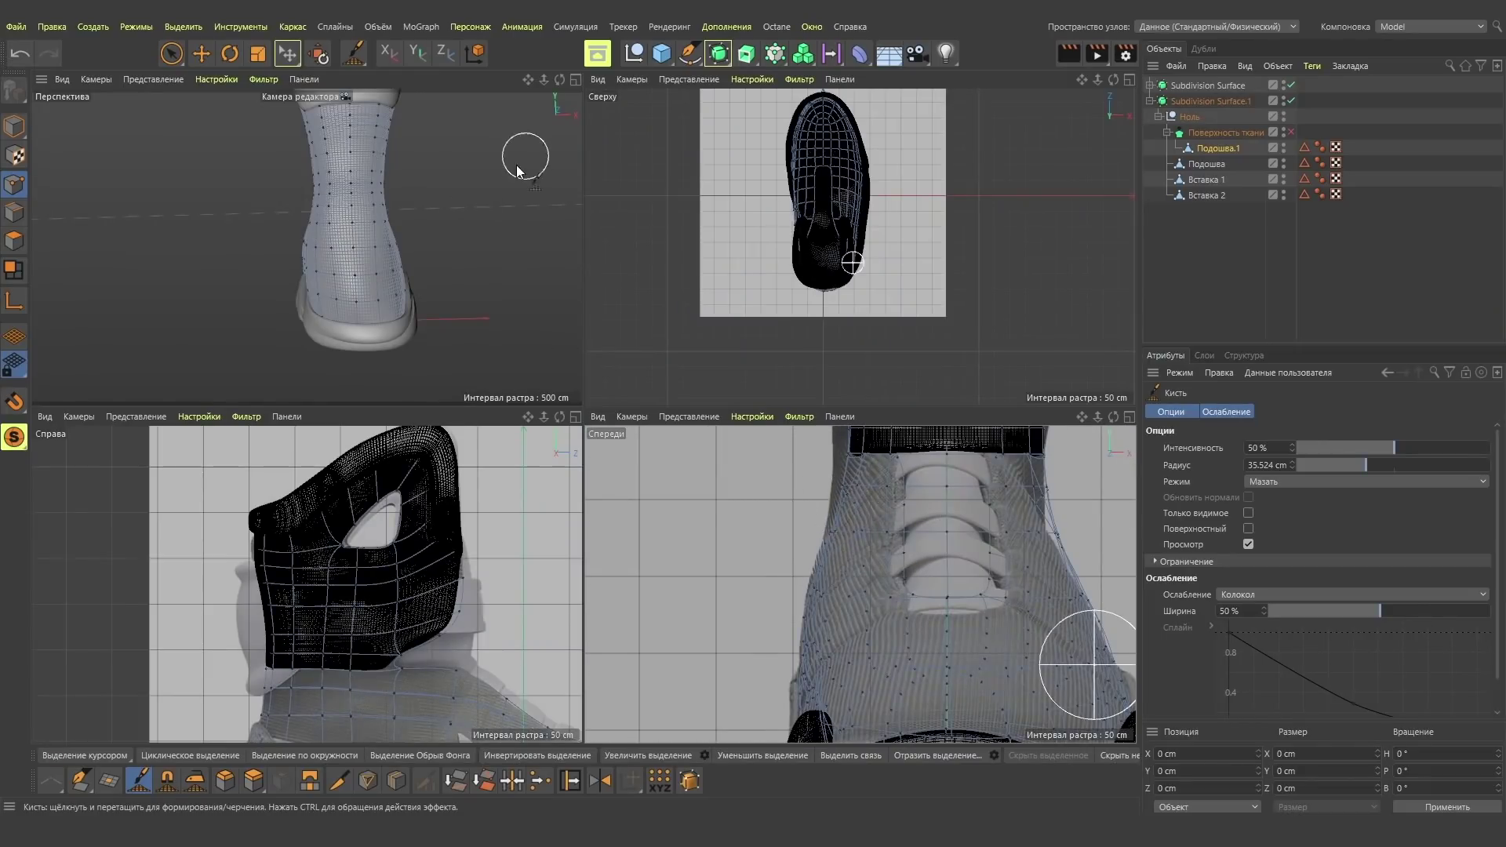
{"action": "left_click_drag", "start_coordinate": [451, 345], "coordinate": [306, 245], "text": "alt"}
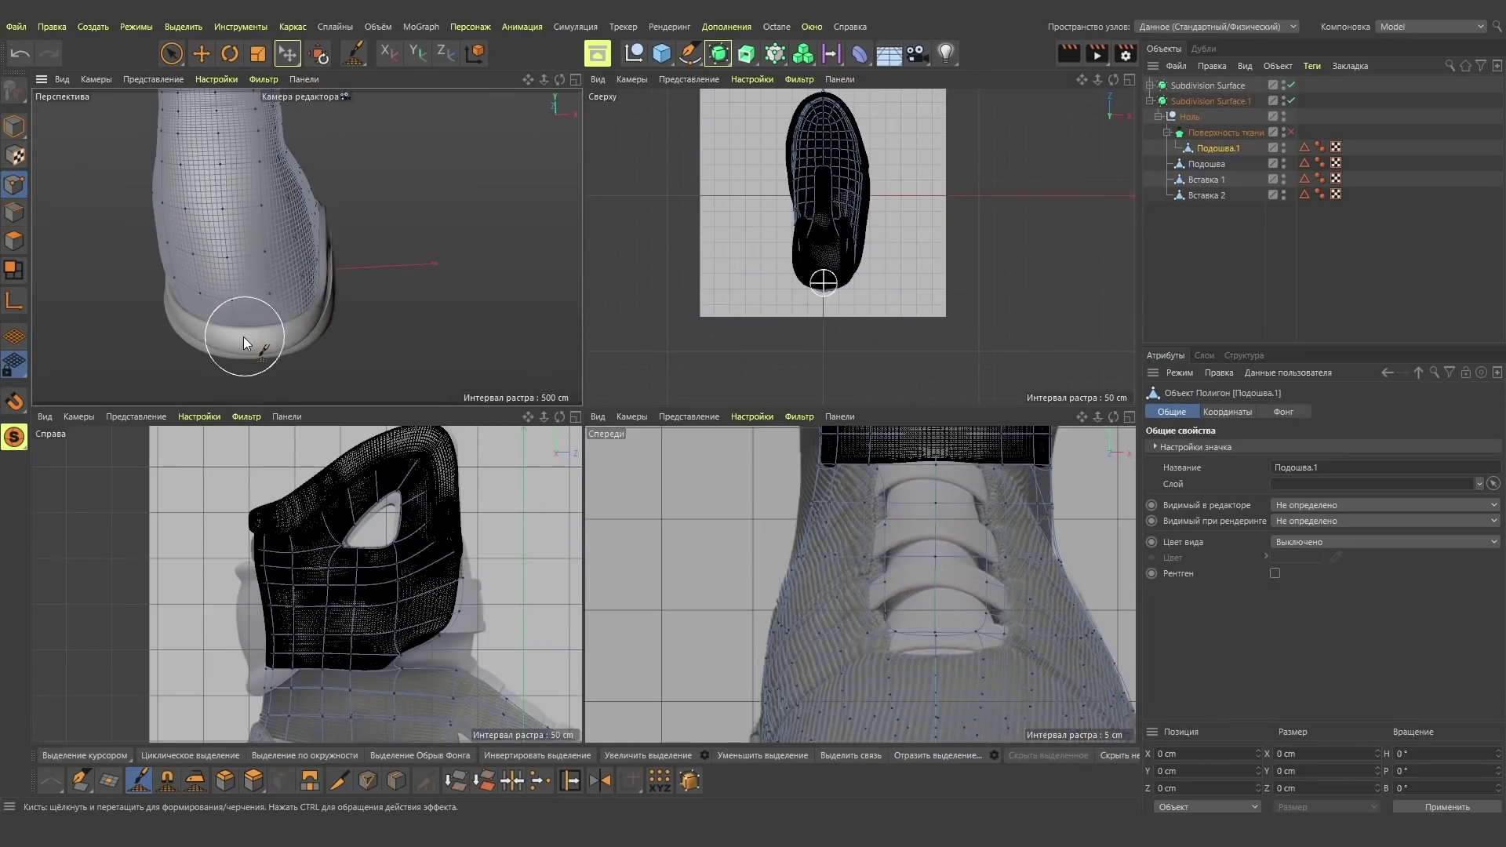
{"action": "middle_click", "coordinate": [243, 342]}
Work around Подошва.1's back, ankle opening, toe, front and heel in the maximized view.
{"action": "mouse_move", "coordinate": [487, 420]}
{"action": "left_mouse_down", "text": "alt"}
{"action": "mouse_move", "coordinate": [746, 393]}
{"action": "mouse_move", "coordinate": [583, 414]}
{"action": "mouse_move", "coordinate": [697, 577]}
{"action": "left_mouse_up", "text": "alt"}
{"action": "scroll", "coordinate": [773, 443], "scroll_direction": "up", "scroll_amount": 5}
{"action": "left_click_drag", "start_coordinate": [784, 392], "coordinate": [680, 520], "text": "alt"}
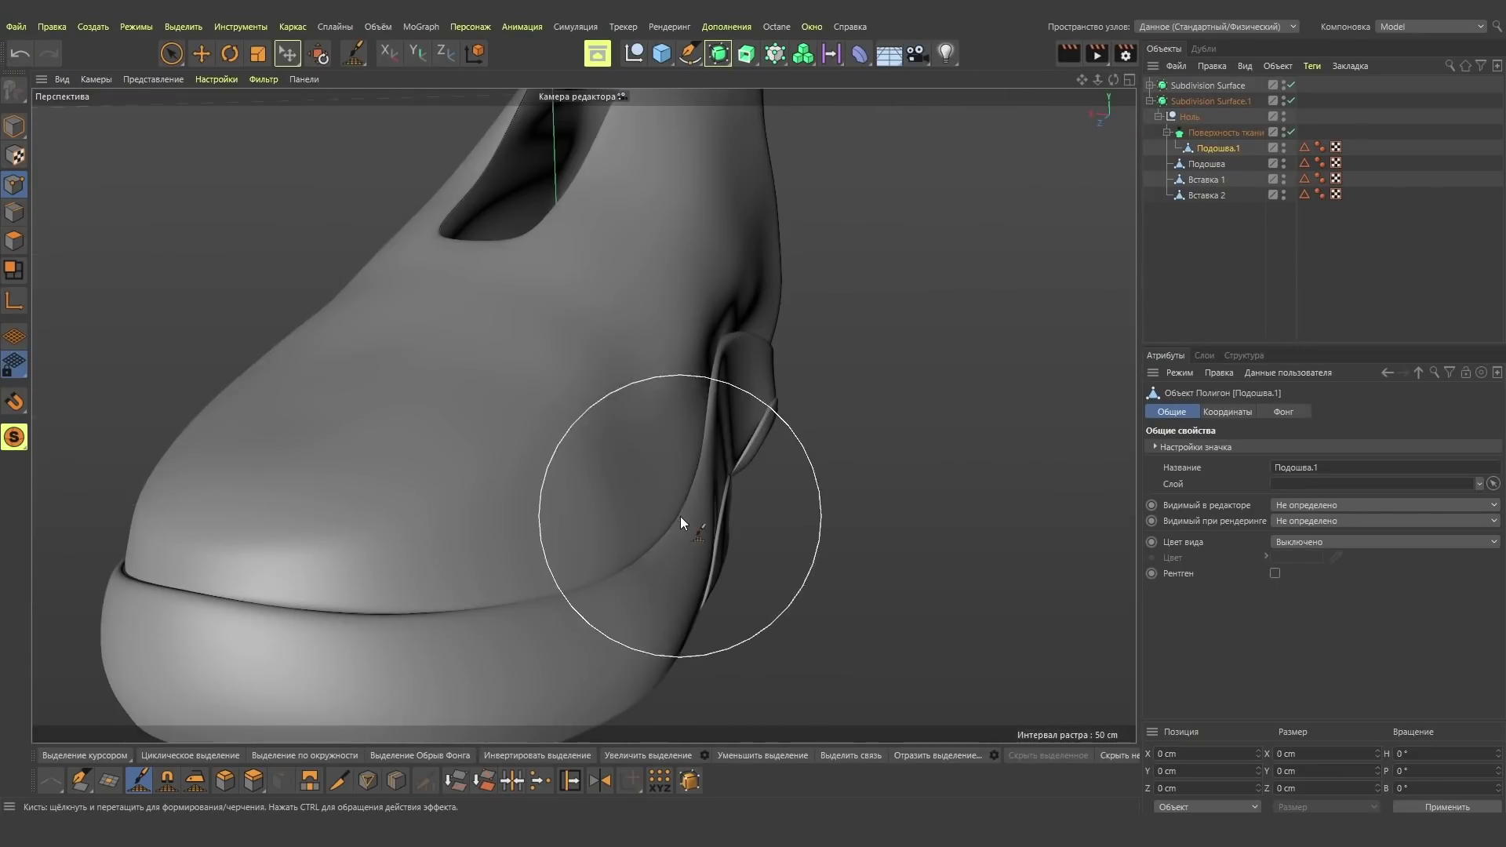
{"action": "mouse_move", "coordinate": [350, 604]}
{"action": "left_mouse_down", "text": "alt"}
{"action": "mouse_move", "coordinate": [585, 410]}
{"action": "mouse_move", "coordinate": [717, 369]}
{"action": "left_mouse_up", "text": "alt"}
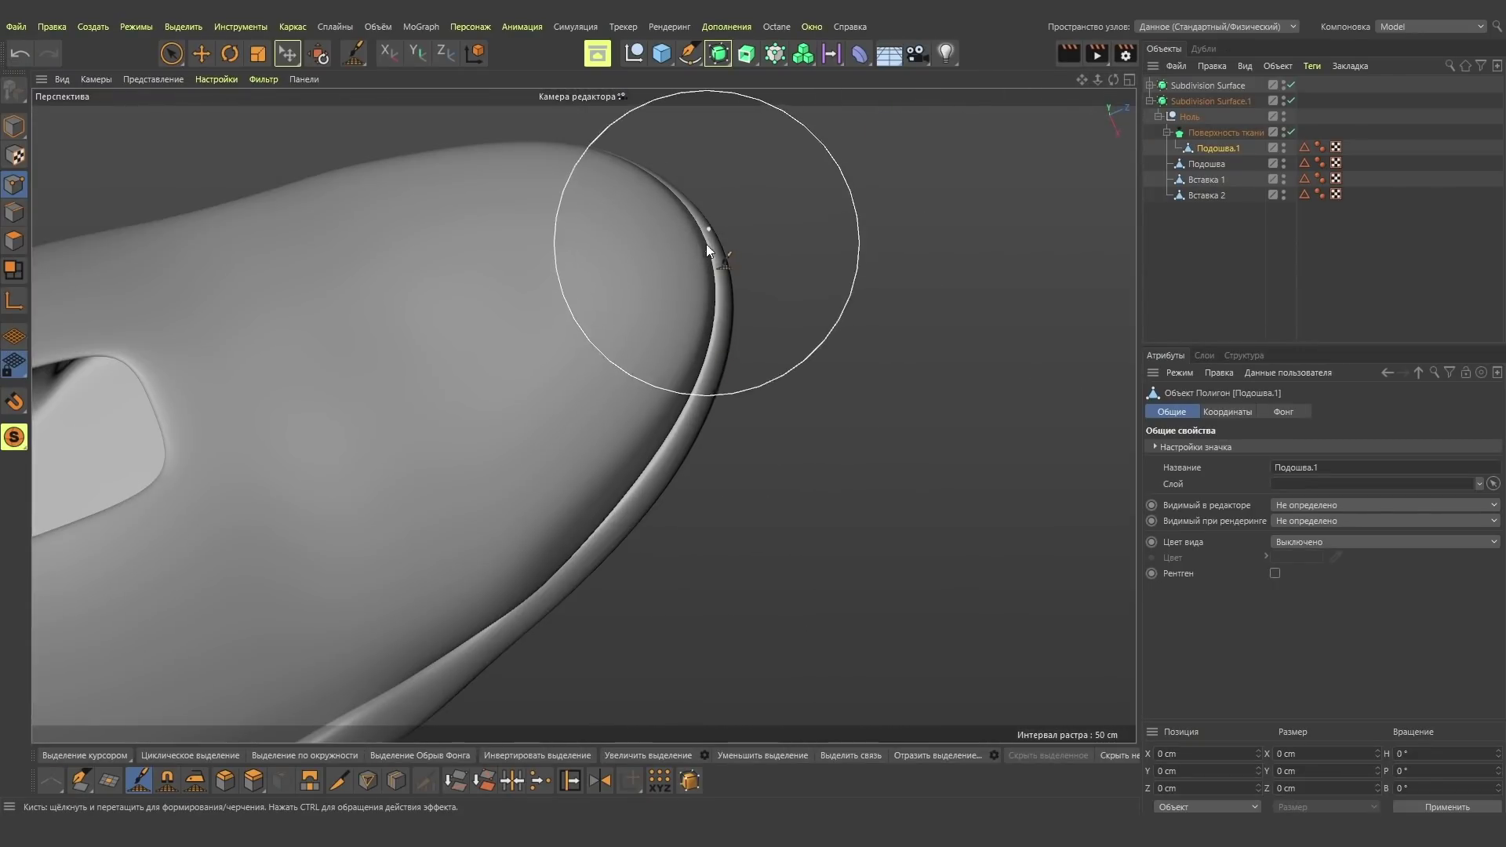
{"action": "mouse_move", "coordinate": [706, 243]}
{"action": "left_mouse_down", "text": "alt"}
{"action": "mouse_move", "coordinate": [581, 413]}
{"action": "mouse_move", "coordinate": [868, 706]}
{"action": "mouse_move", "coordinate": [487, 403]}
{"action": "mouse_move", "coordinate": [448, 406]}
{"action": "left_mouse_up", "text": "alt"}
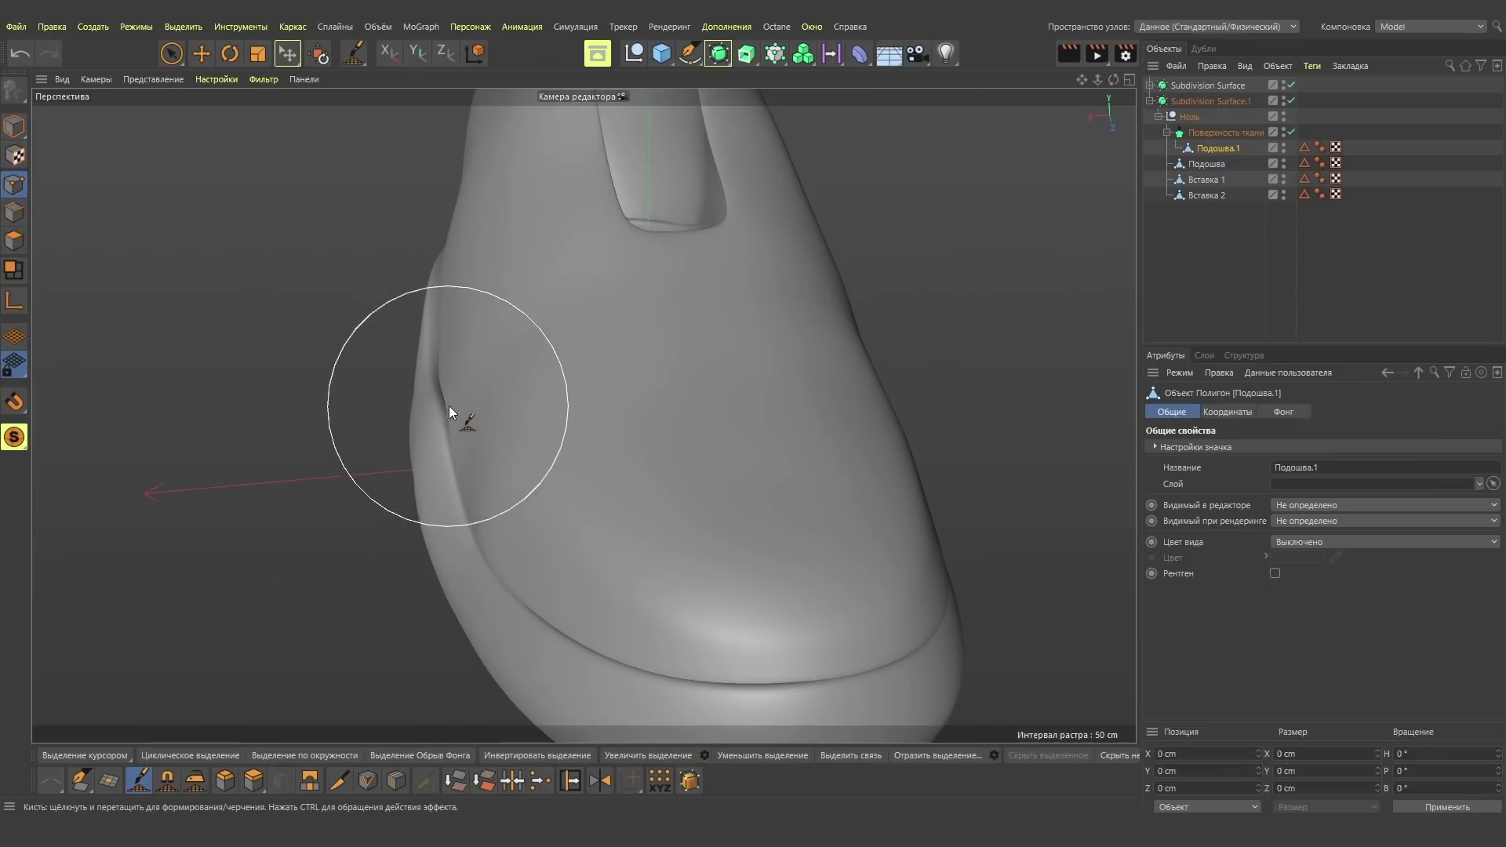
{"action": "scroll", "coordinate": [449, 407], "scroll_direction": "down", "scroll_amount": 3}
{"action": "mouse_move", "coordinate": [673, 605]}
{"action": "left_mouse_down", "text": "alt"}
{"action": "mouse_move", "coordinate": [531, 531]}
{"action": "mouse_move", "coordinate": [706, 392]}
{"action": "mouse_move", "coordinate": [604, 549]}
{"action": "mouse_move", "coordinate": [588, 413]}
{"action": "mouse_move", "coordinate": [587, 487]}
{"action": "mouse_move", "coordinate": [629, 459]}
{"action": "mouse_move", "coordinate": [601, 422]}
{"action": "left_mouse_up", "text": "alt"}
{"action": "mouse_move", "coordinate": [652, 239]}
{"action": "left_mouse_down", "text": "alt"}
{"action": "mouse_move", "coordinate": [582, 414]}
{"action": "mouse_move", "coordinate": [781, 283]}
{"action": "mouse_move", "coordinate": [746, 420]}
{"action": "mouse_move", "coordinate": [867, 164]}
{"action": "mouse_move", "coordinate": [287, 504]}
{"action": "left_mouse_up", "text": "alt"}
Select all 316 points of Вставка 2 and halve the brush size.
{"action": "scroll", "coordinate": [583, 414], "scroll_direction": "up", "scroll_amount": 2}
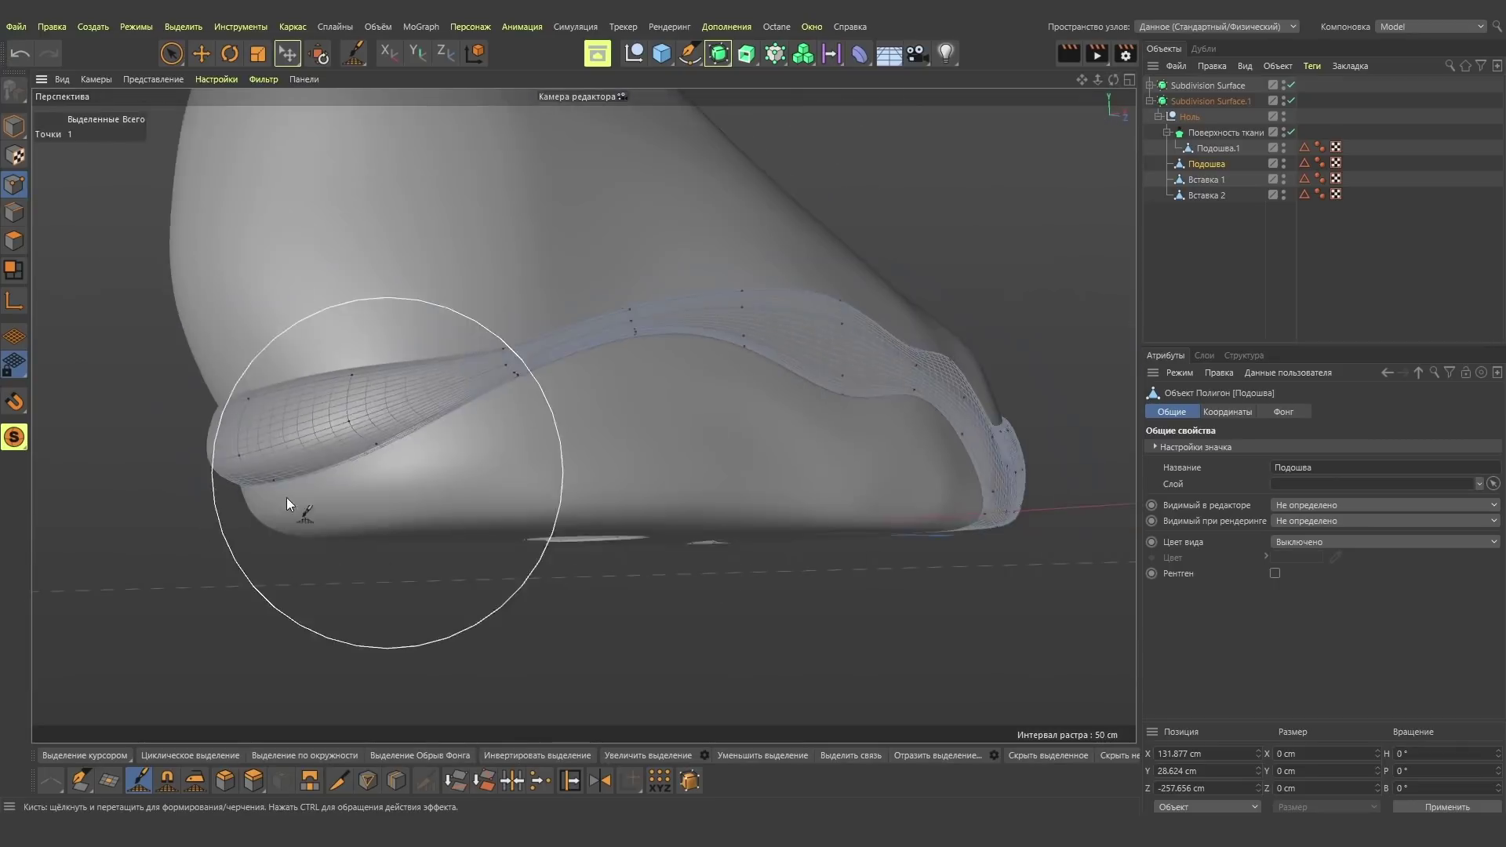
{"action": "left_click", "coordinate": [1206, 194]}
{"action": "key", "text": "ctrl+a"}
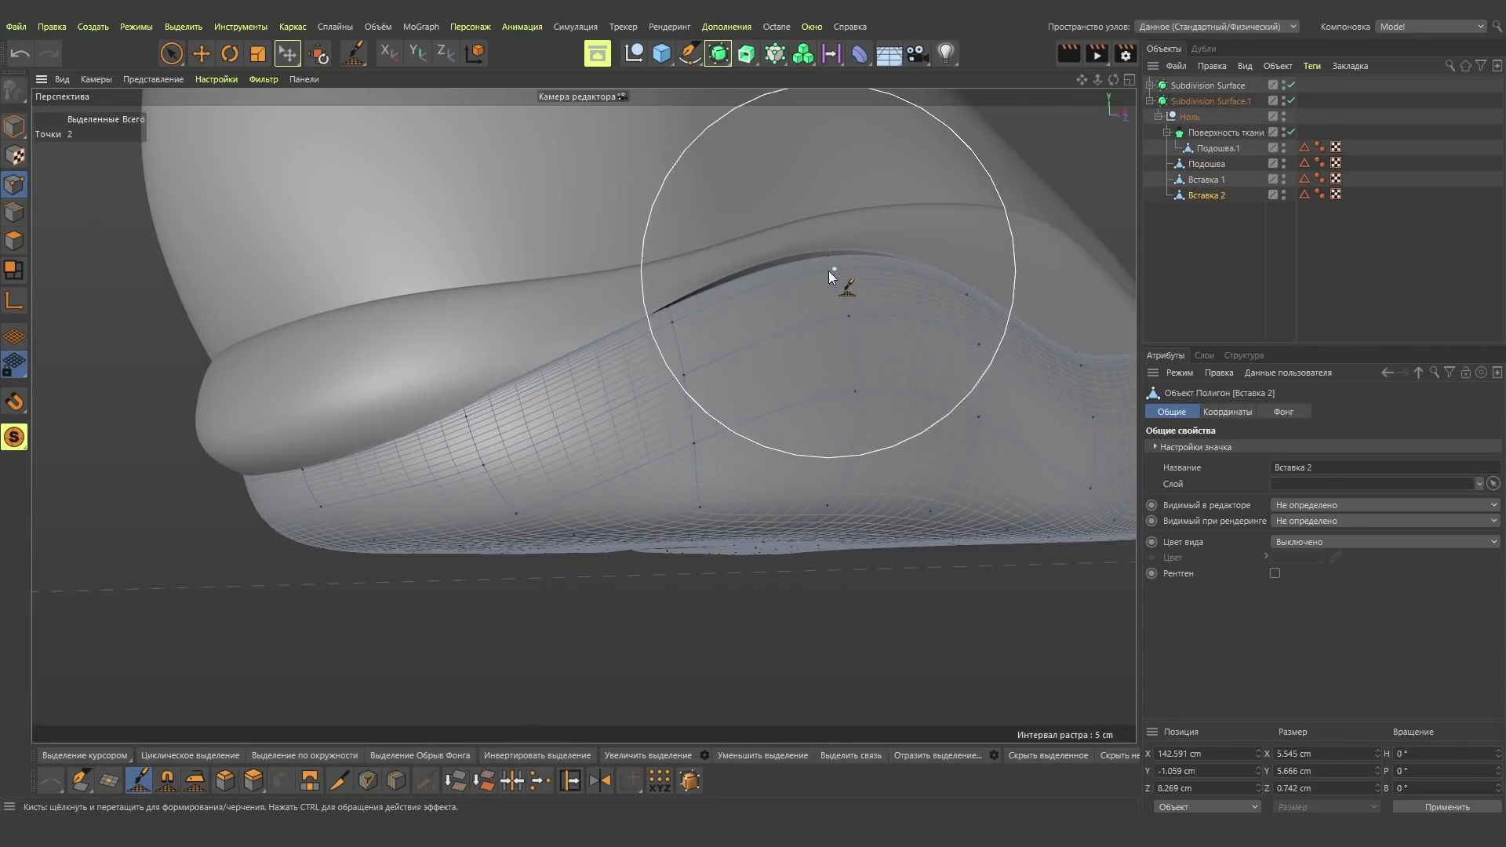
{"action": "middle_click_drag", "start_coordinate": [828, 271], "coordinate": [803, 265]}
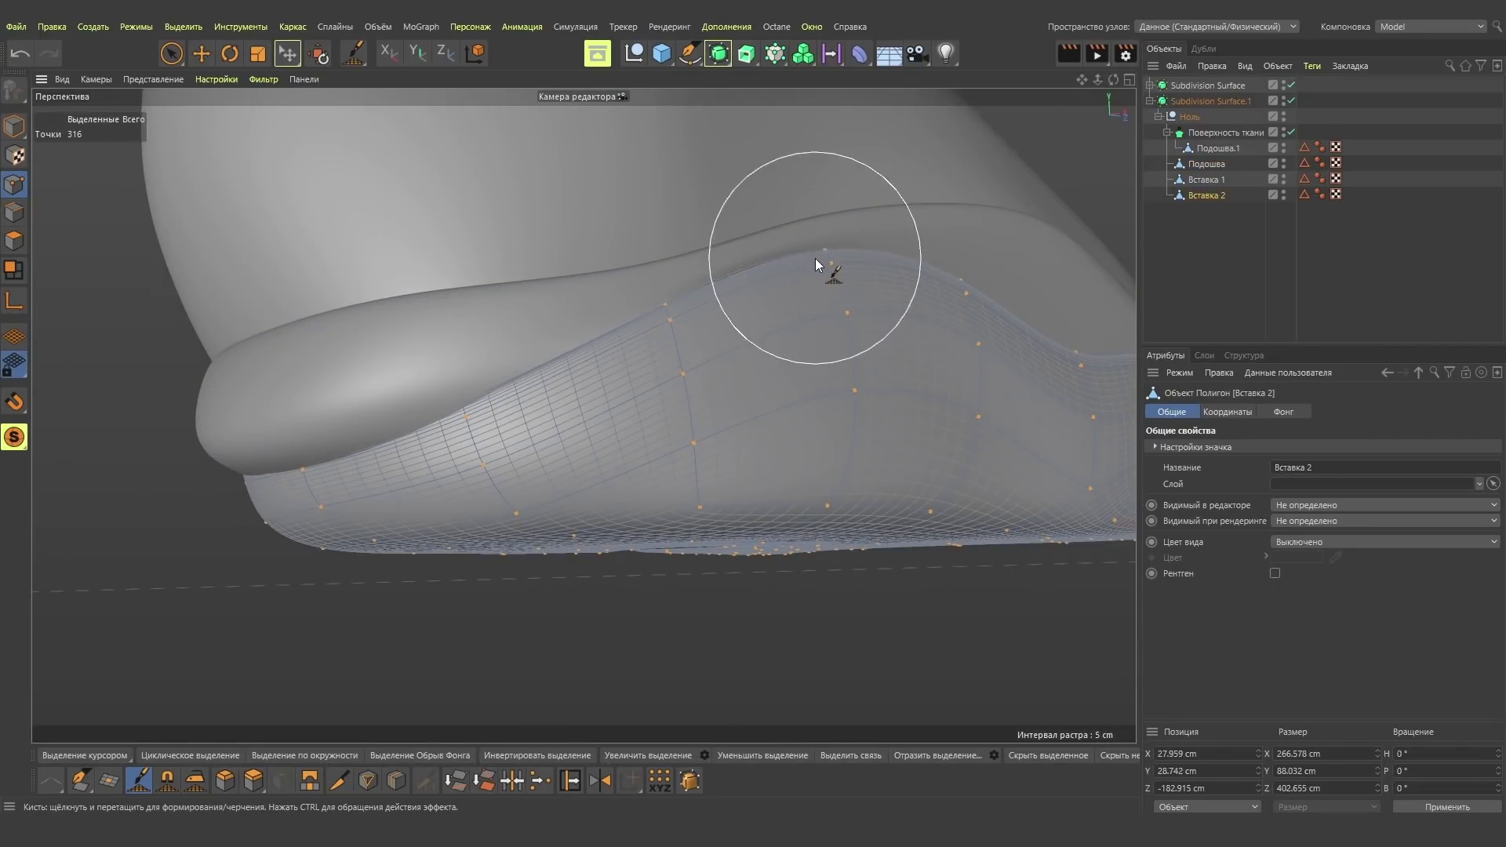
Smear the Вставка 2 insert's top edge into shape from a side view of the sole.
{"action": "mouse_move", "coordinate": [439, 411]}
{"action": "left_mouse_down", "text": "alt"}
{"action": "mouse_move", "coordinate": [578, 411]}
{"action": "mouse_move", "coordinate": [537, 406]}
{"action": "left_mouse_up", "text": "alt"}
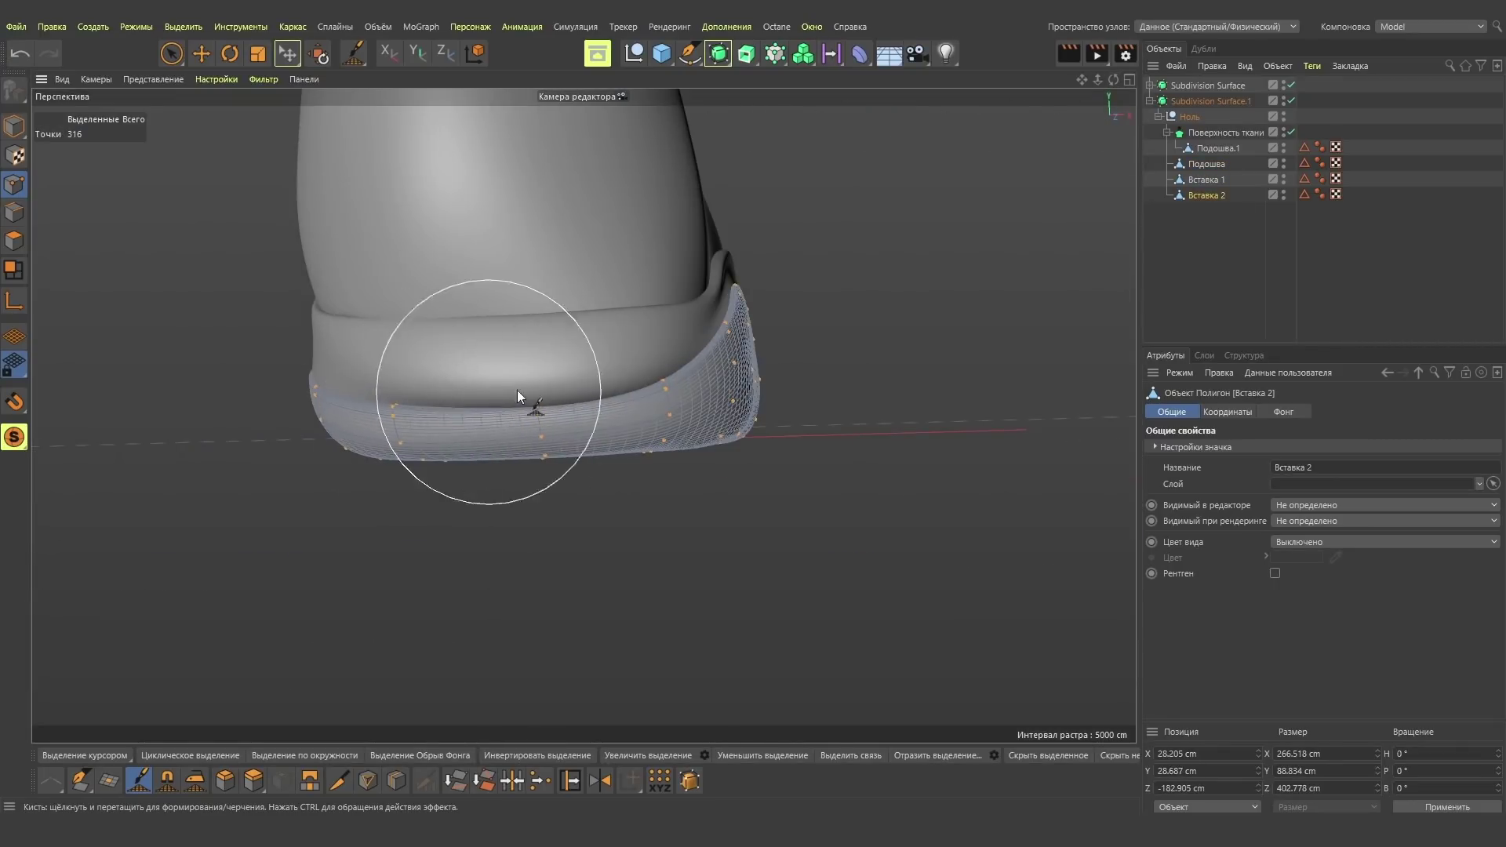
{"action": "scroll", "coordinate": [693, 370], "scroll_direction": "up", "scroll_amount": 5}
{"action": "scroll", "coordinate": [880, 276], "scroll_direction": "down", "scroll_amount": 3}
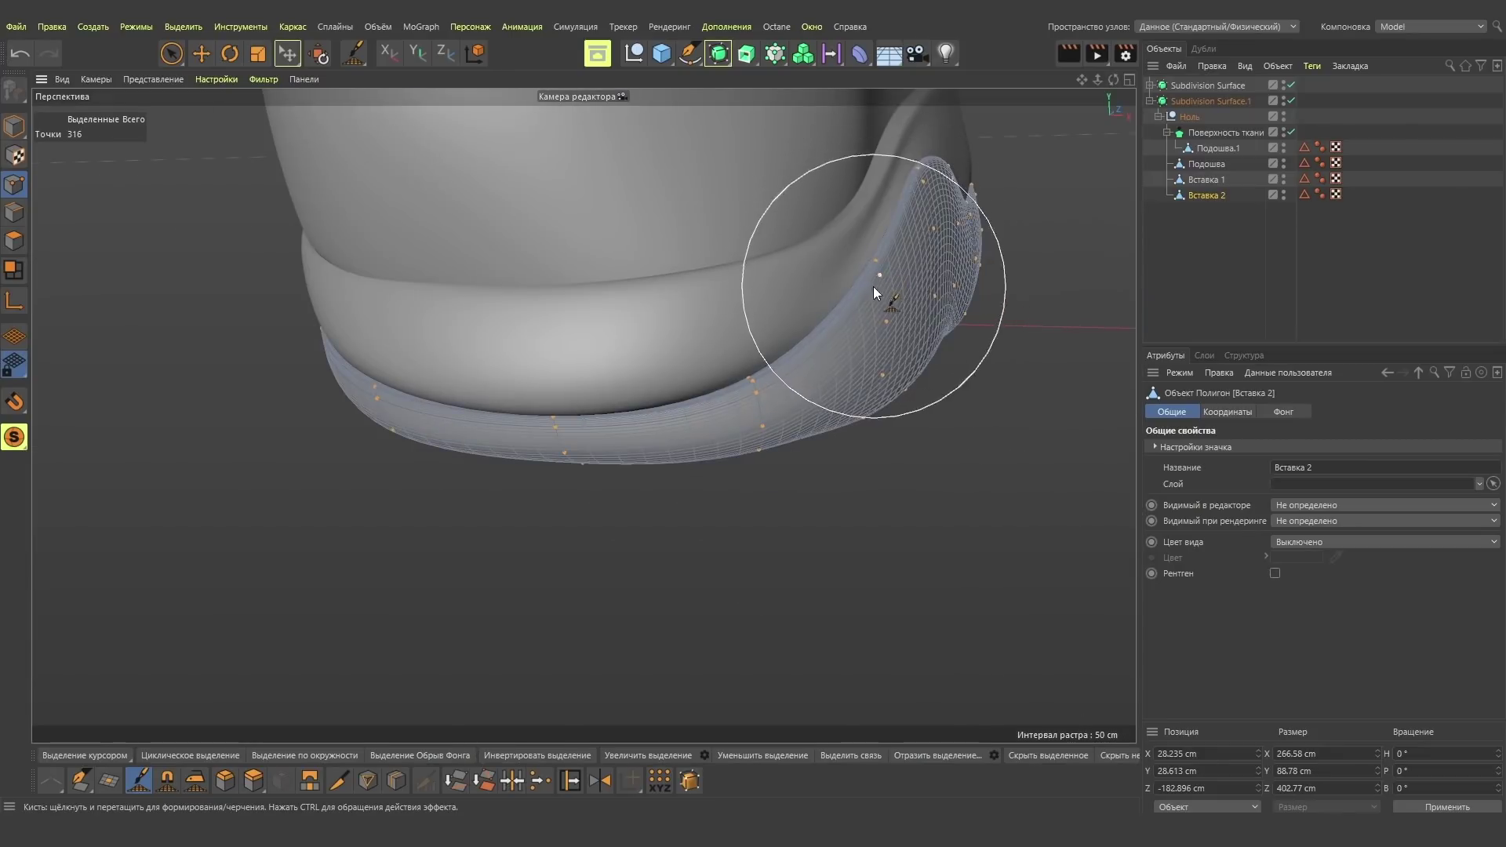
{"action": "scroll", "coordinate": [761, 295], "scroll_direction": "up", "scroll_amount": 3}
{"action": "scroll", "coordinate": [775, 235], "scroll_direction": "down", "scroll_amount": 3}
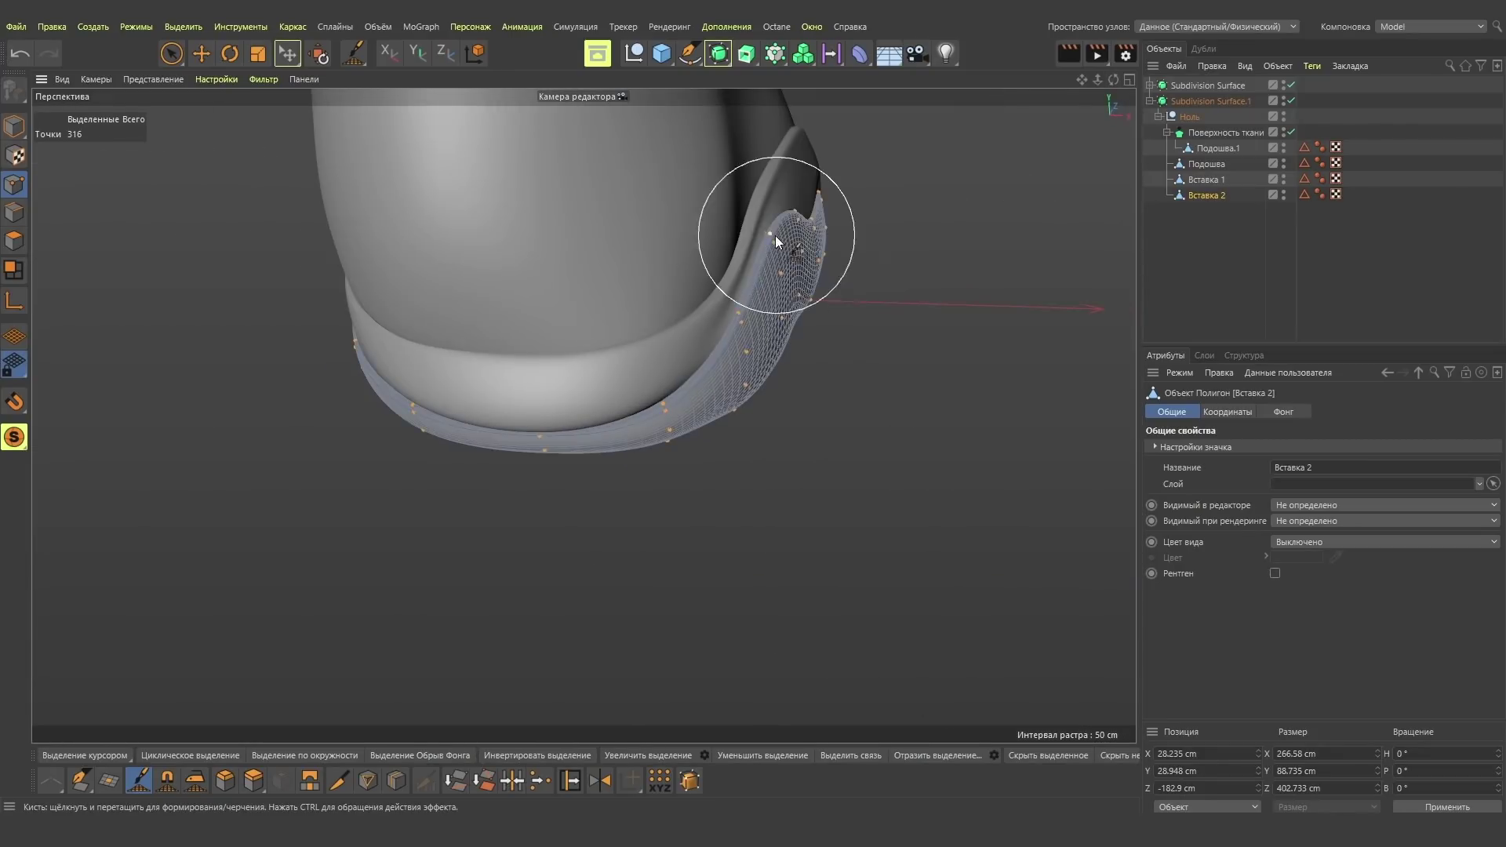
{"action": "left_click_drag", "start_coordinate": [774, 235], "coordinate": [581, 410], "text": "alt"}
{"action": "scroll", "coordinate": [584, 414], "scroll_direction": "up", "scroll_amount": 3}
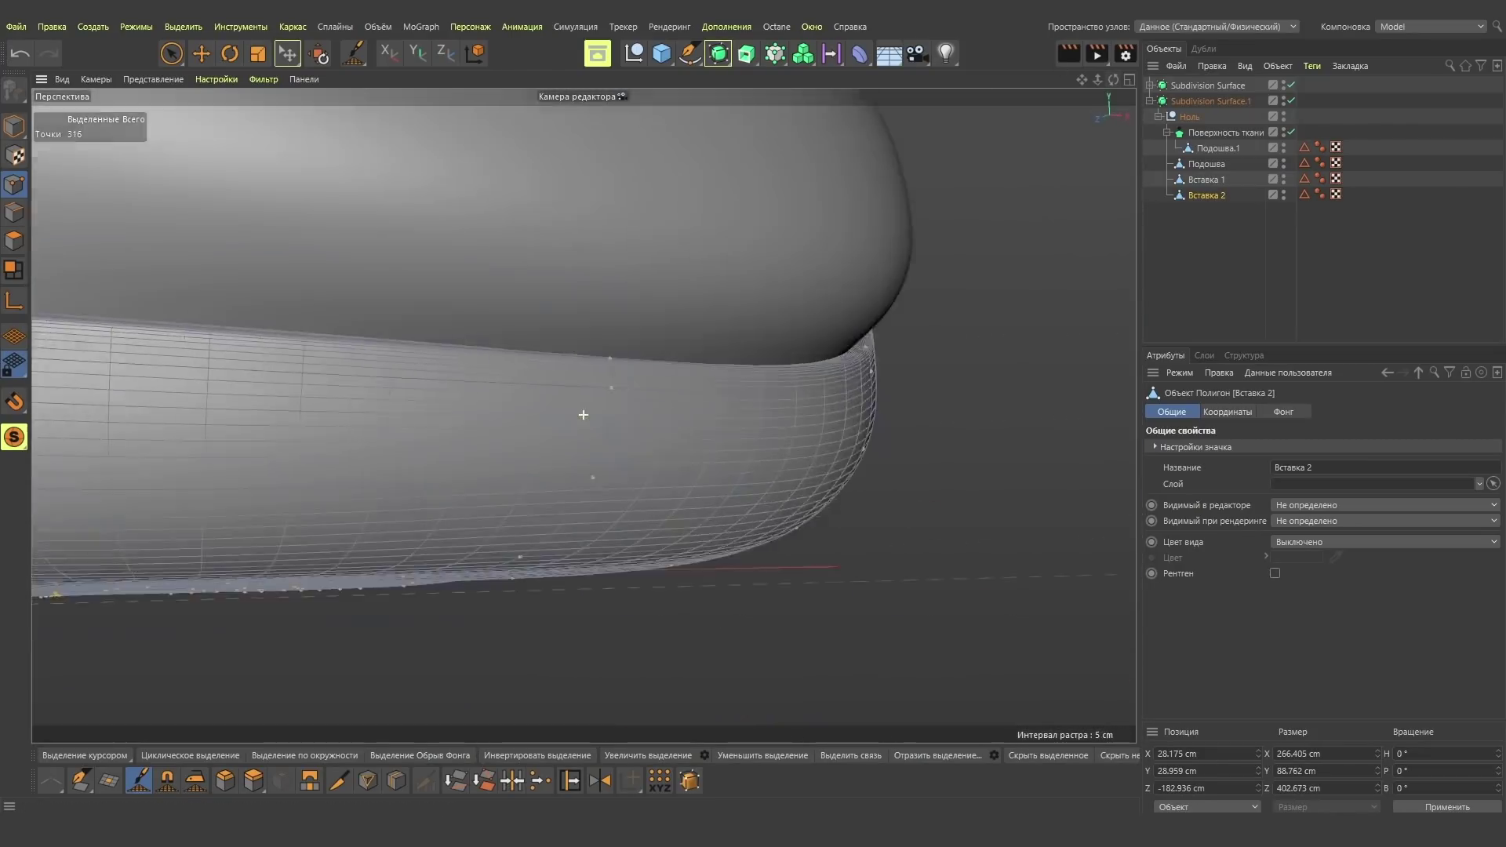
{"action": "scroll", "coordinate": [551, 229], "scroll_direction": "up", "scroll_amount": 2}
{"action": "scroll", "coordinate": [551, 229], "scroll_direction": "down", "scroll_amount": 3}
{"action": "left_click_drag", "start_coordinate": [550, 229], "coordinate": [482, 304], "text": "alt"}
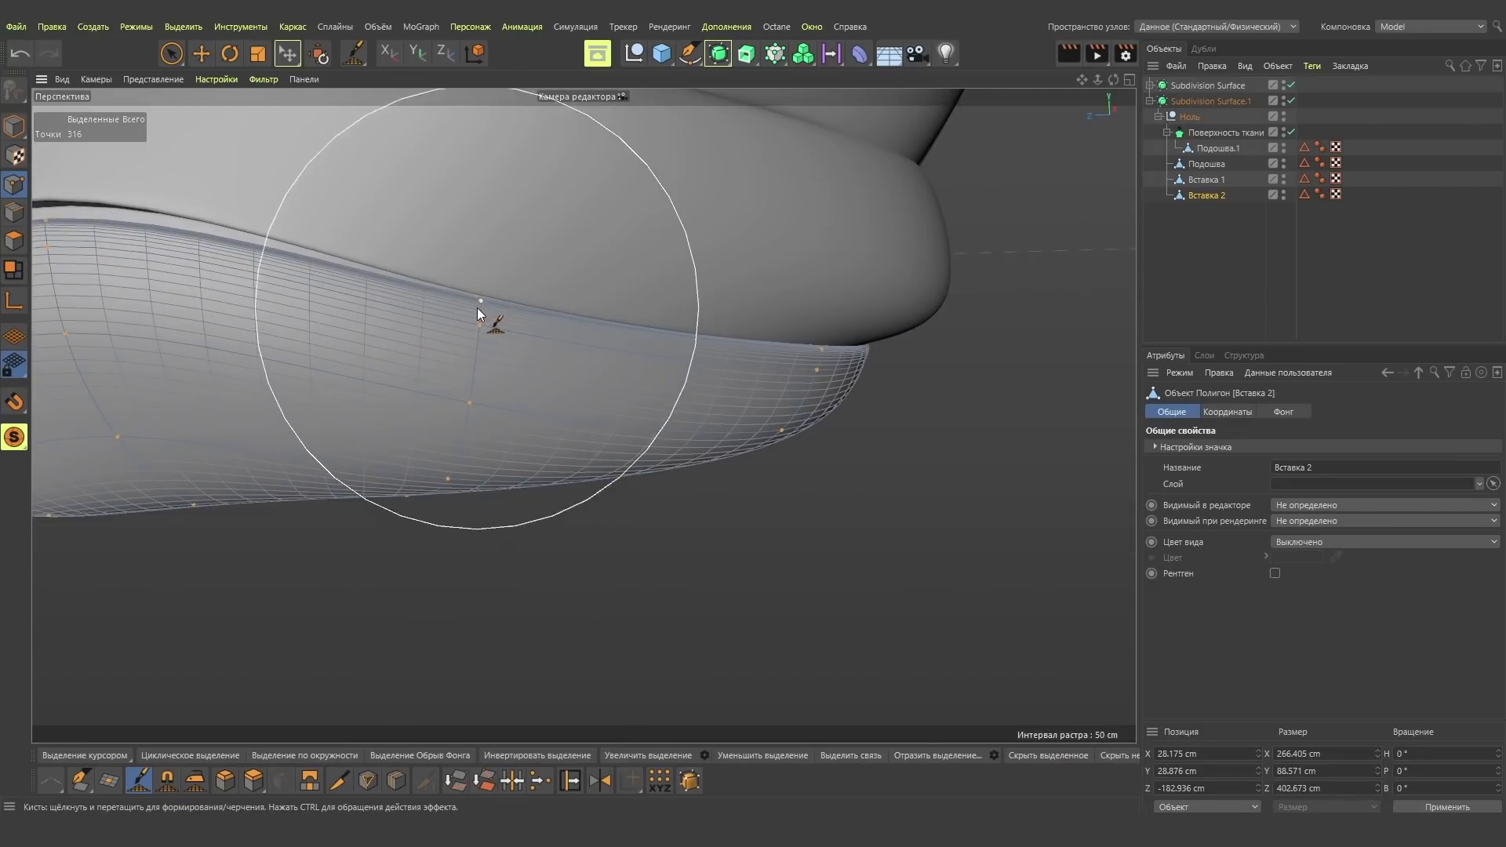
{"action": "scroll", "coordinate": [313, 293], "scroll_direction": "down", "scroll_amount": 2}
{"action": "left_click_drag", "start_coordinate": [312, 293], "coordinate": [228, 321]}
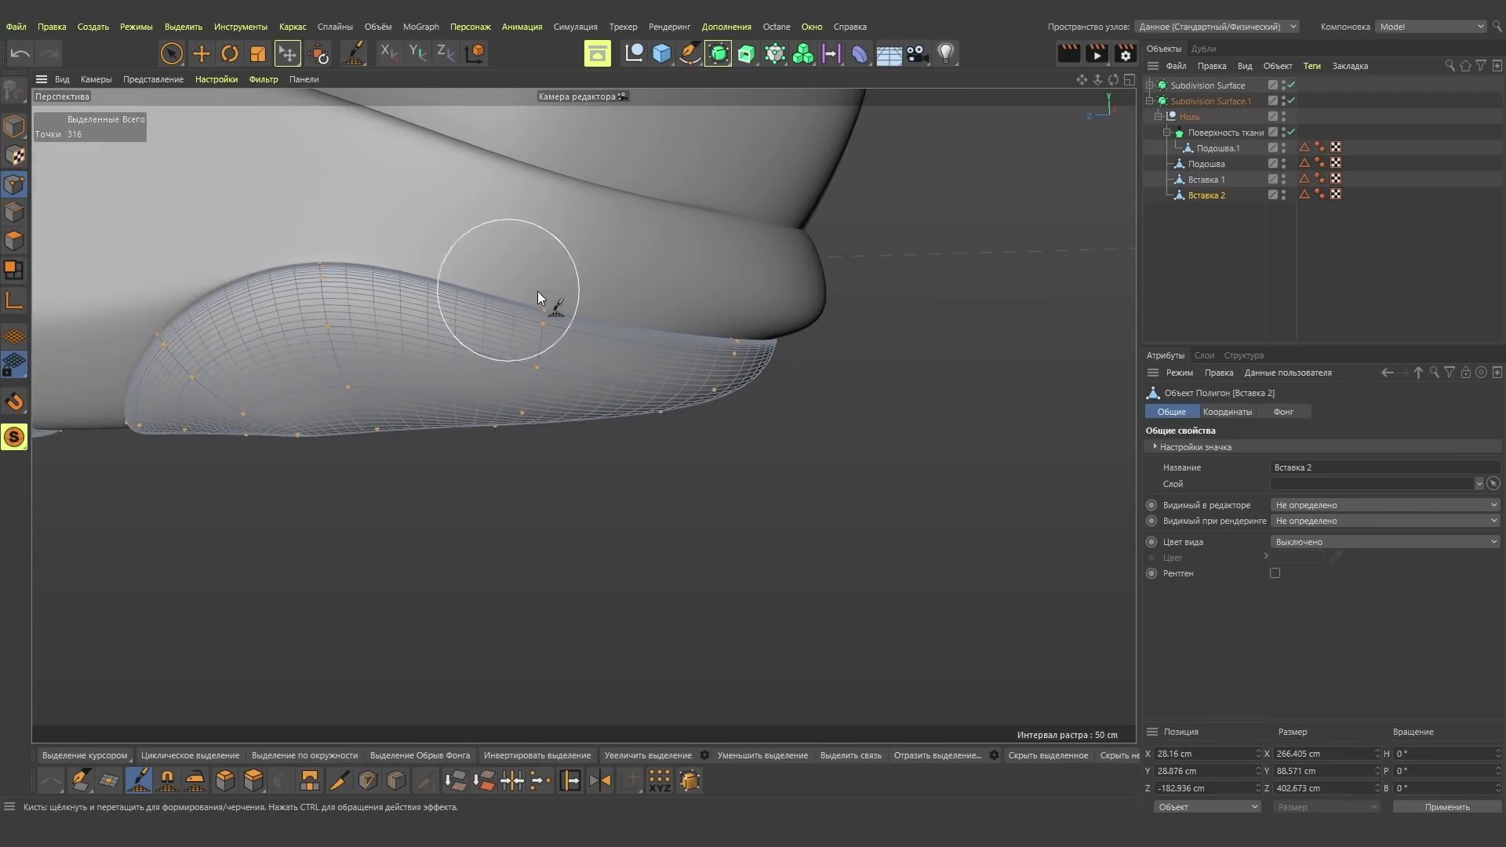
Review the inserts from below and the heel edge, undoing a cleared selection to restore Вставка 2.
{"action": "left_click_drag", "start_coordinate": [537, 290], "coordinate": [585, 413], "text": "alt"}
{"action": "scroll", "coordinate": [585, 414], "scroll_direction": "up", "scroll_amount": 3}
{"action": "scroll", "coordinate": [581, 410], "scroll_direction": "down", "scroll_amount": 3}
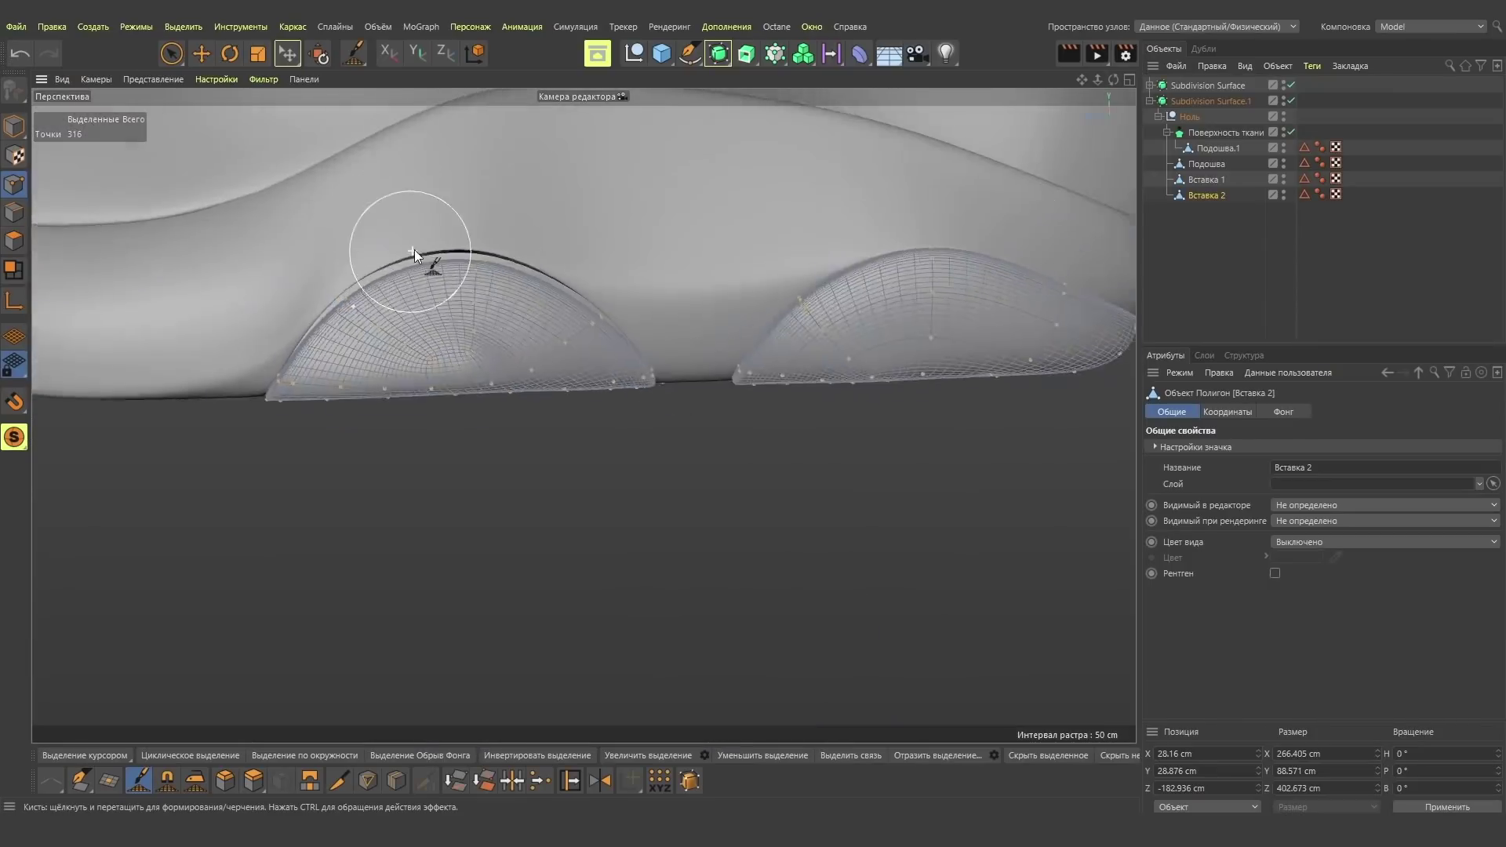
{"action": "scroll", "coordinate": [553, 313], "scroll_direction": "up", "scroll_amount": 2}
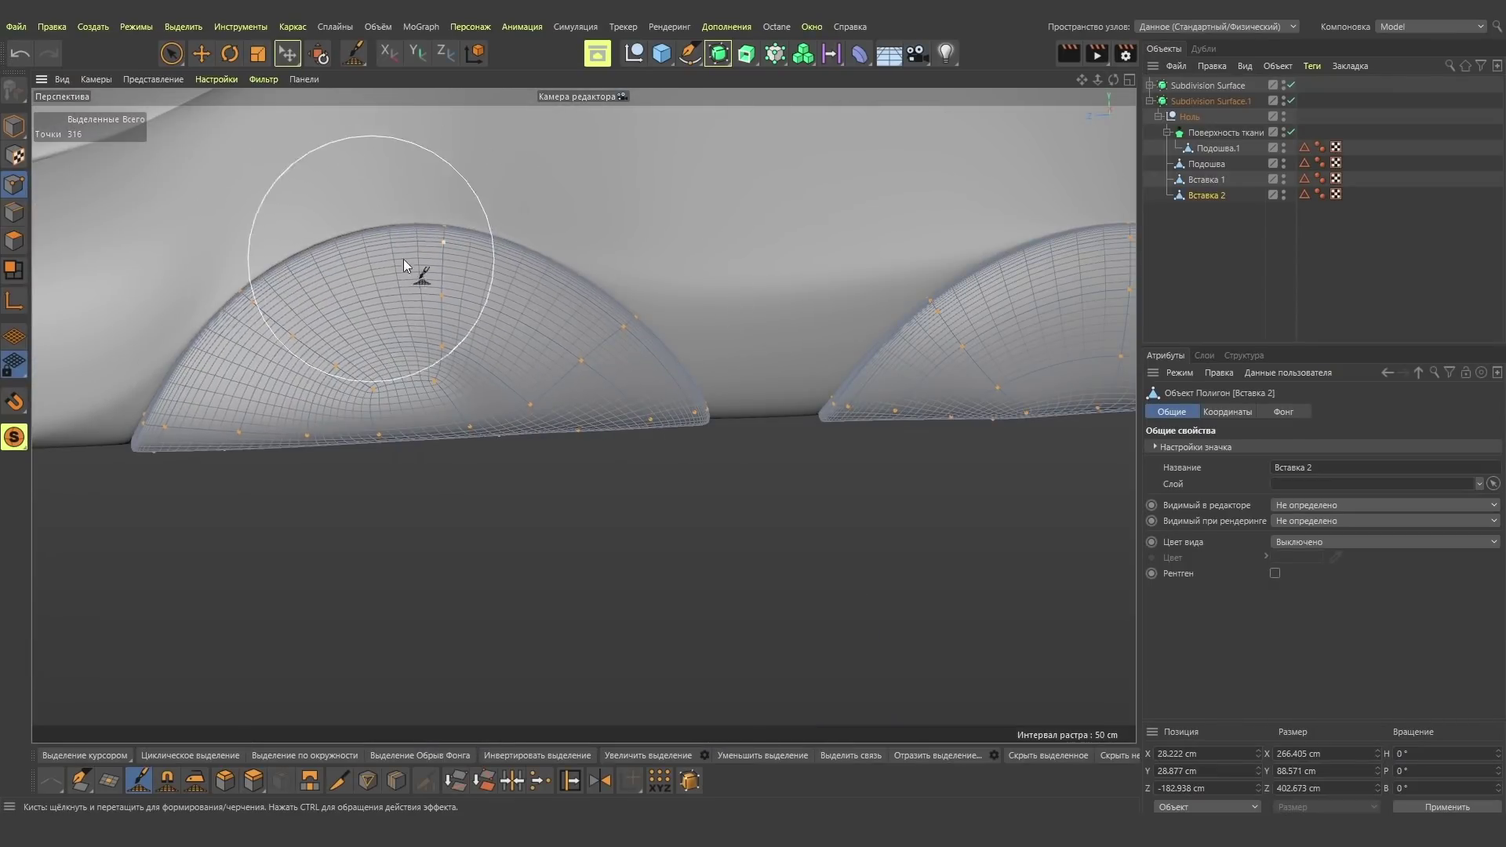
{"action": "mouse_move", "coordinate": [403, 258]}
{"action": "left_mouse_down", "text": "alt"}
{"action": "mouse_move", "coordinate": [539, 327]}
{"action": "mouse_move", "coordinate": [558, 307]}
{"action": "mouse_move", "coordinate": [585, 414]}
{"action": "mouse_move", "coordinate": [672, 417]}
{"action": "mouse_move", "coordinate": [314, 471]}
{"action": "left_mouse_up", "text": "alt"}
{"action": "scroll", "coordinate": [567, 302], "scroll_direction": "down", "scroll_amount": 5}
{"action": "key", "text": "ctrl+shift+a"}
{"action": "scroll", "coordinate": [540, 369], "scroll_direction": "up", "scroll_amount": 6}
{"action": "scroll", "coordinate": [540, 370], "scroll_direction": "down", "scroll_amount": 4}
{"action": "key", "text": "ctrl+z"}
{"action": "scroll", "coordinate": [270, 492], "scroll_direction": "up", "scroll_amount": 3}
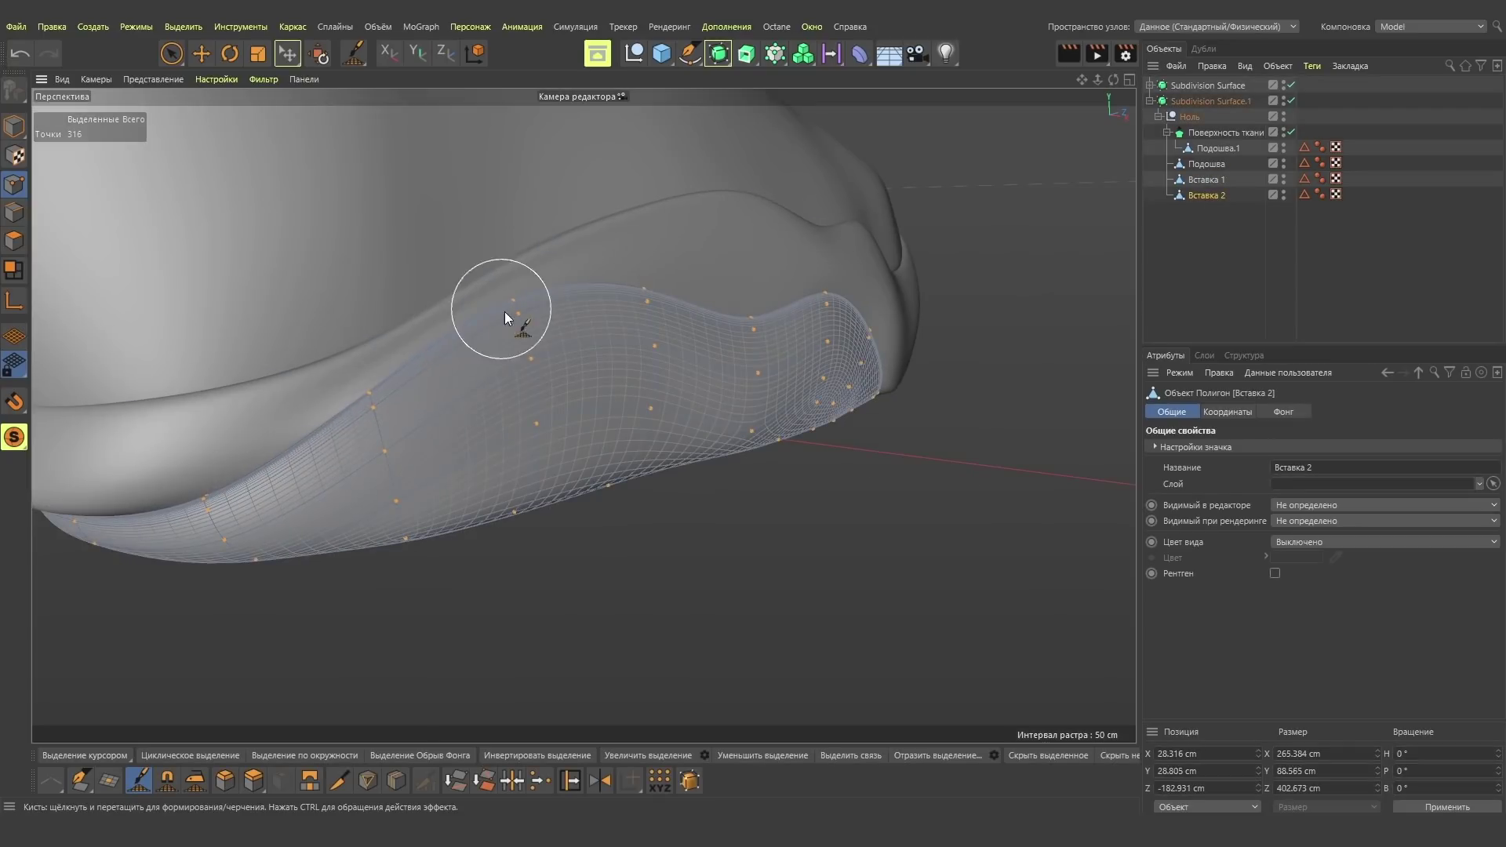
{"action": "left_click_drag", "start_coordinate": [374, 397], "coordinate": [580, 427], "text": "alt"}
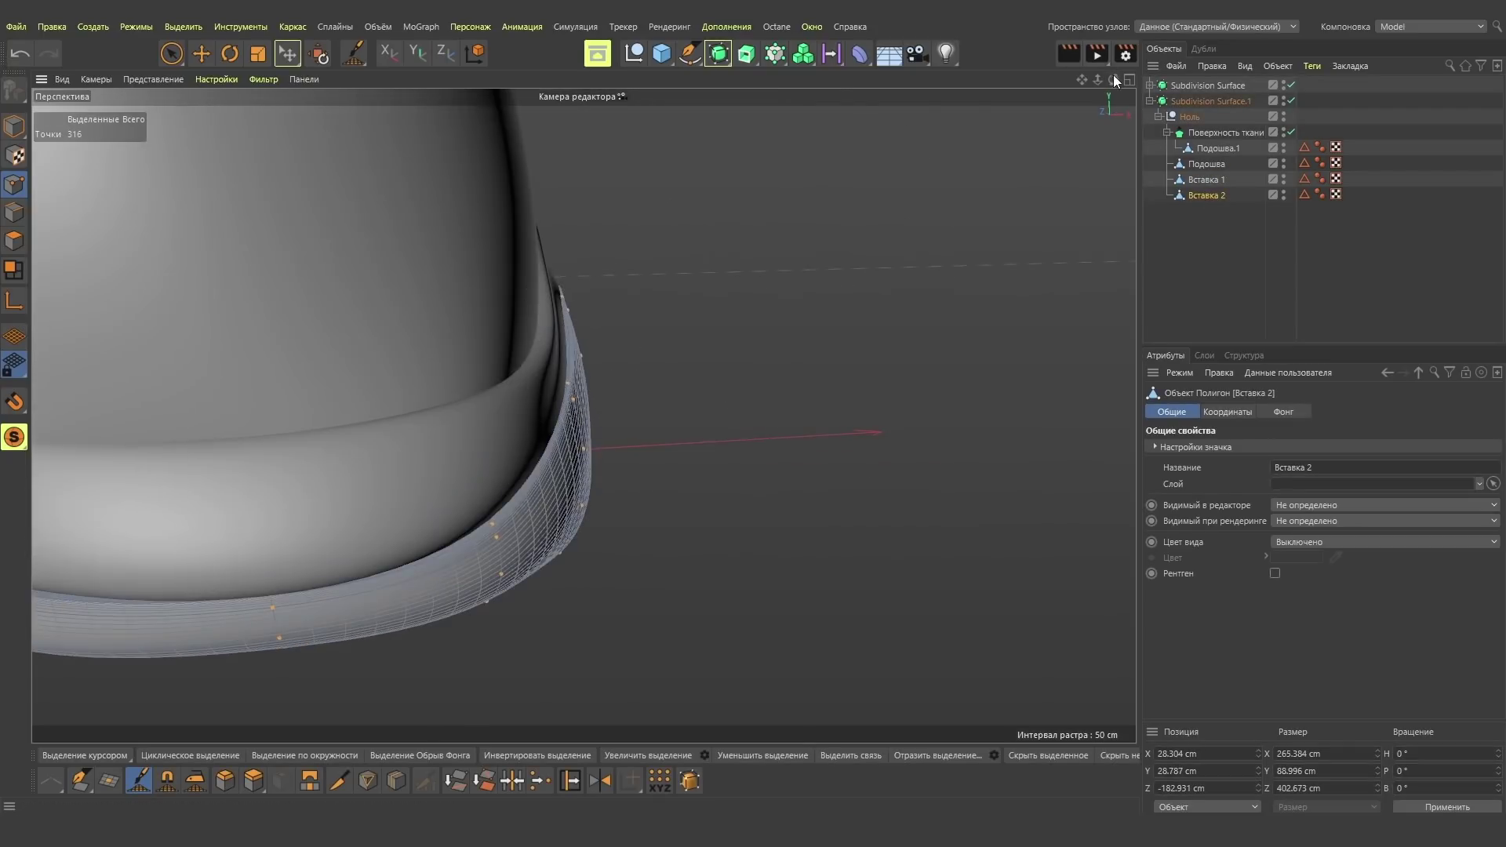
{"action": "left_click_drag", "start_coordinate": [1114, 79], "coordinate": [1112, 83]}
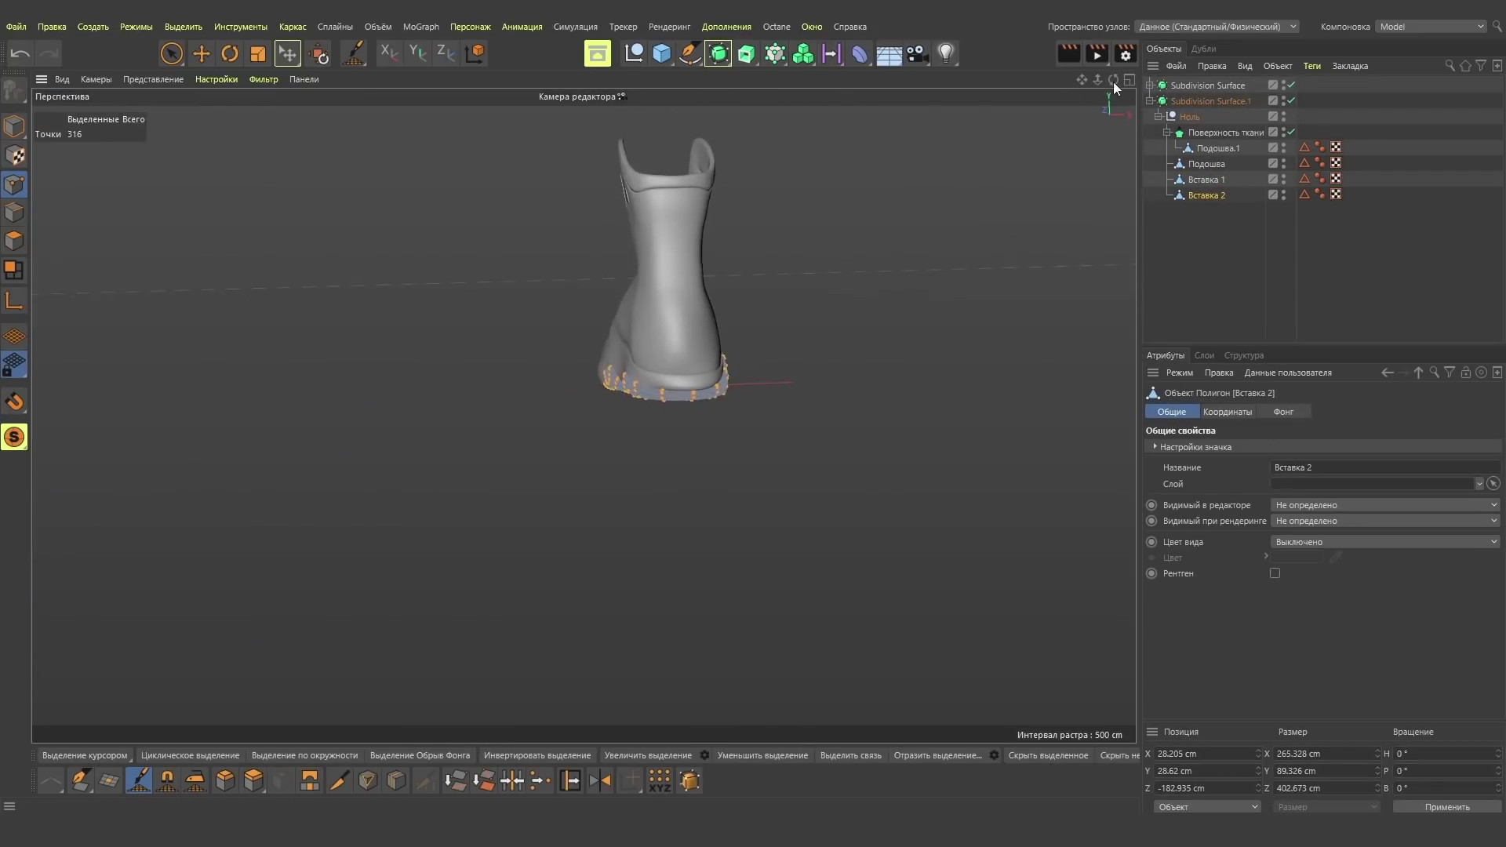
Switch to the Move tool and set the viewport camera to the Back view.
{"action": "key", "text": "e"}
{"action": "left_click_drag", "start_coordinate": [1083, 79], "coordinate": [583, 414]}
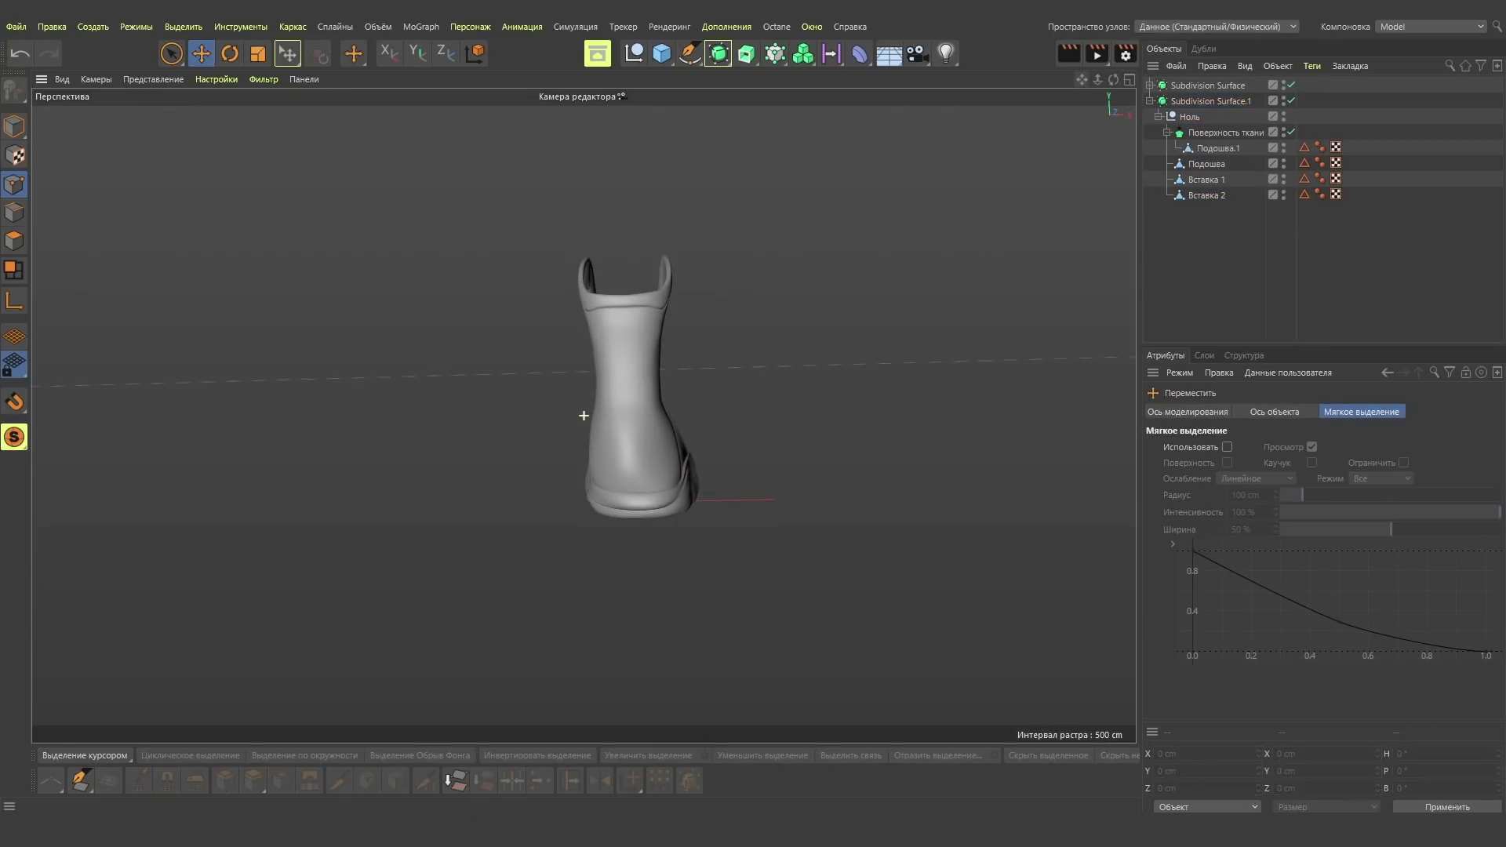
{"action": "left_click", "coordinate": [134, 78]}
{"action": "left_click", "coordinate": [129, 240]}
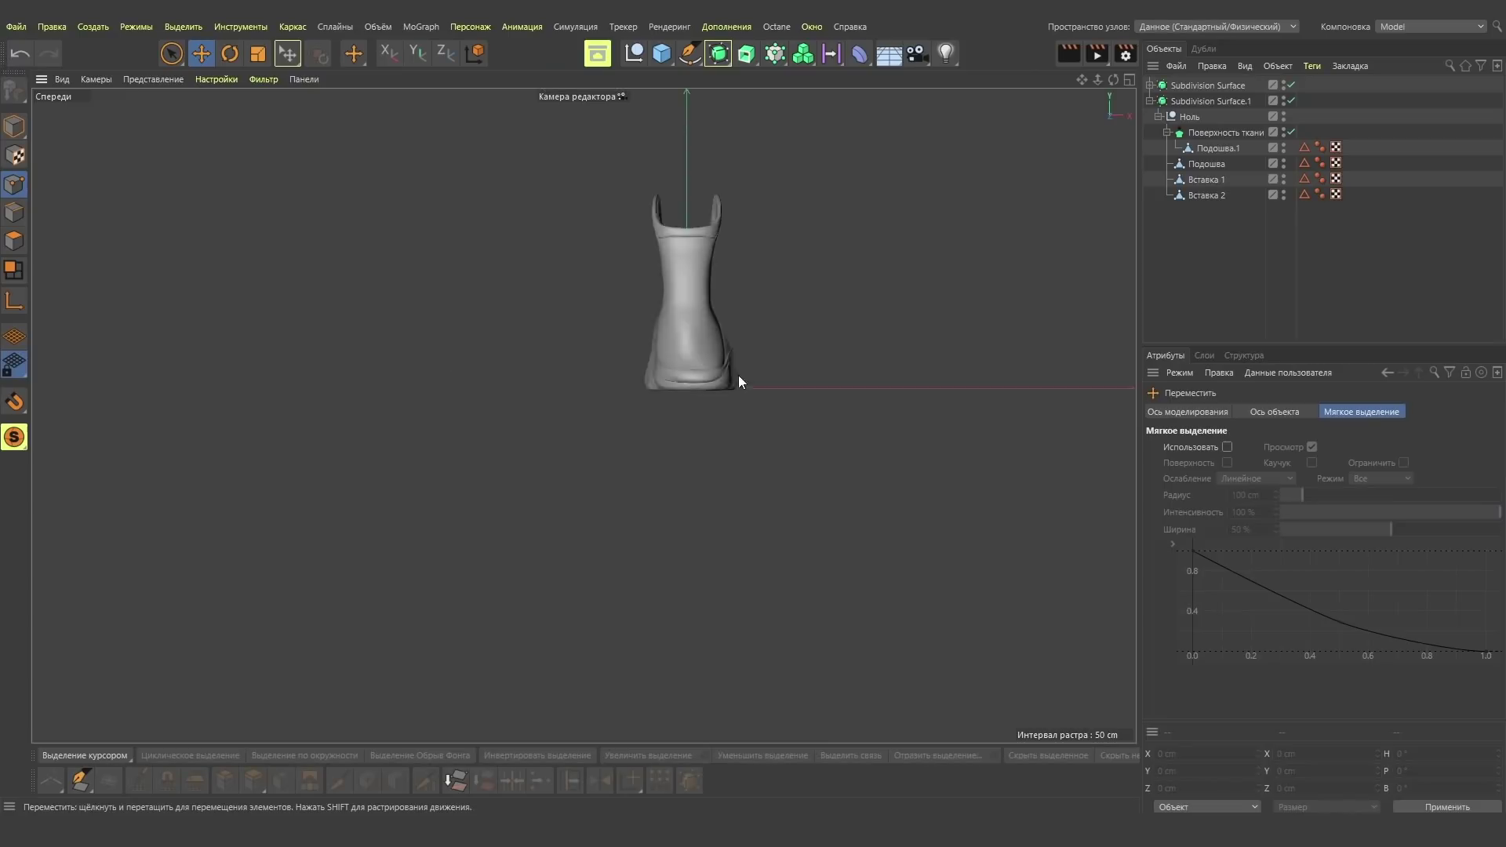
{"action": "left_click", "coordinate": [96, 79]}
{"action": "left_click", "coordinate": [129, 261]}
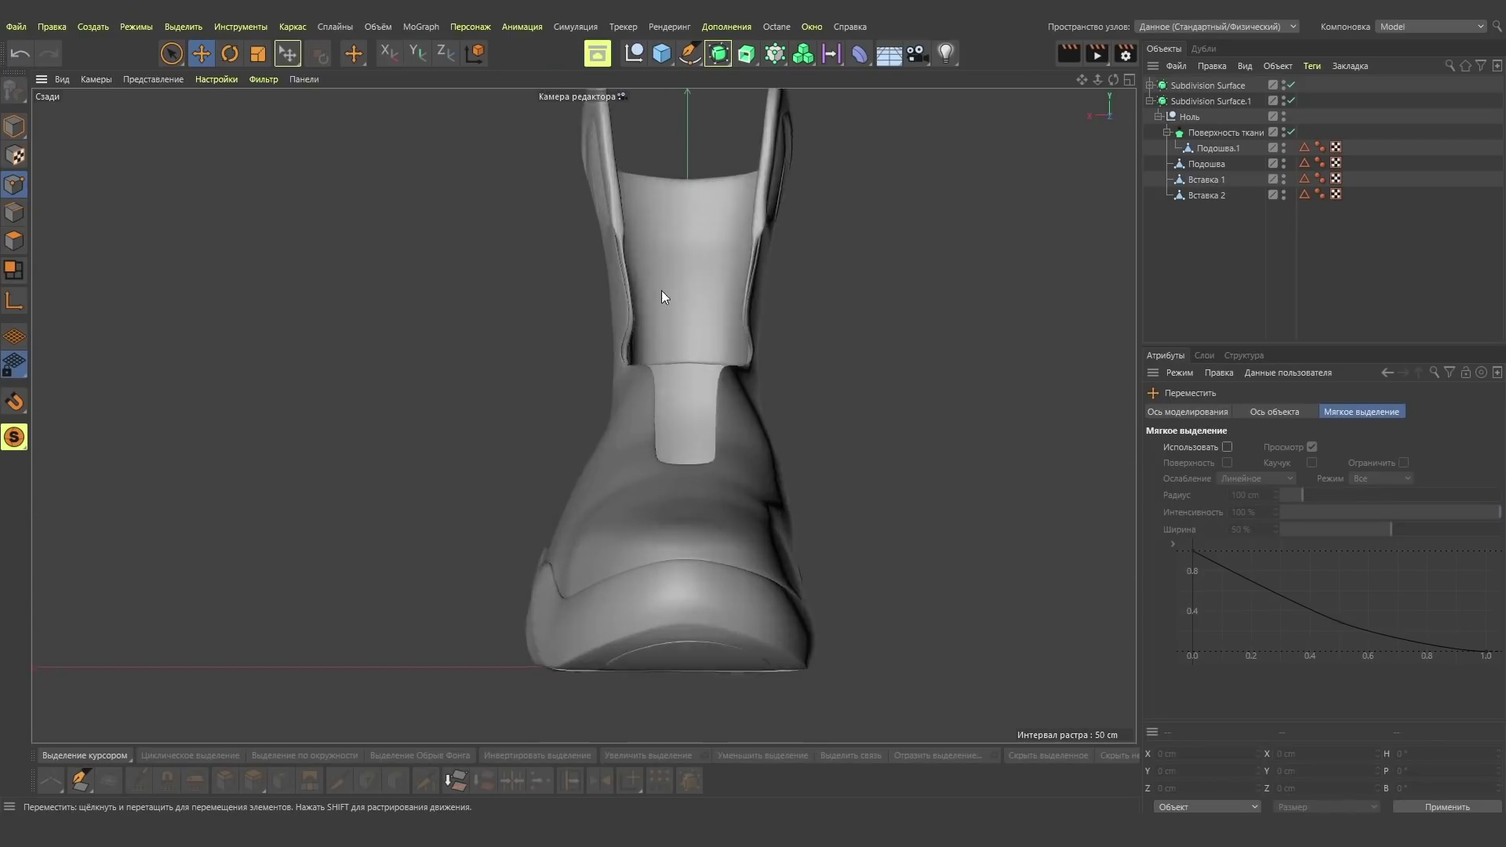
Select Вставка 2, undo to bring back the подушка object, then clear the selection.
{"action": "left_click", "coordinate": [1196, 196]}
{"action": "key", "text": "ctrl+z"}
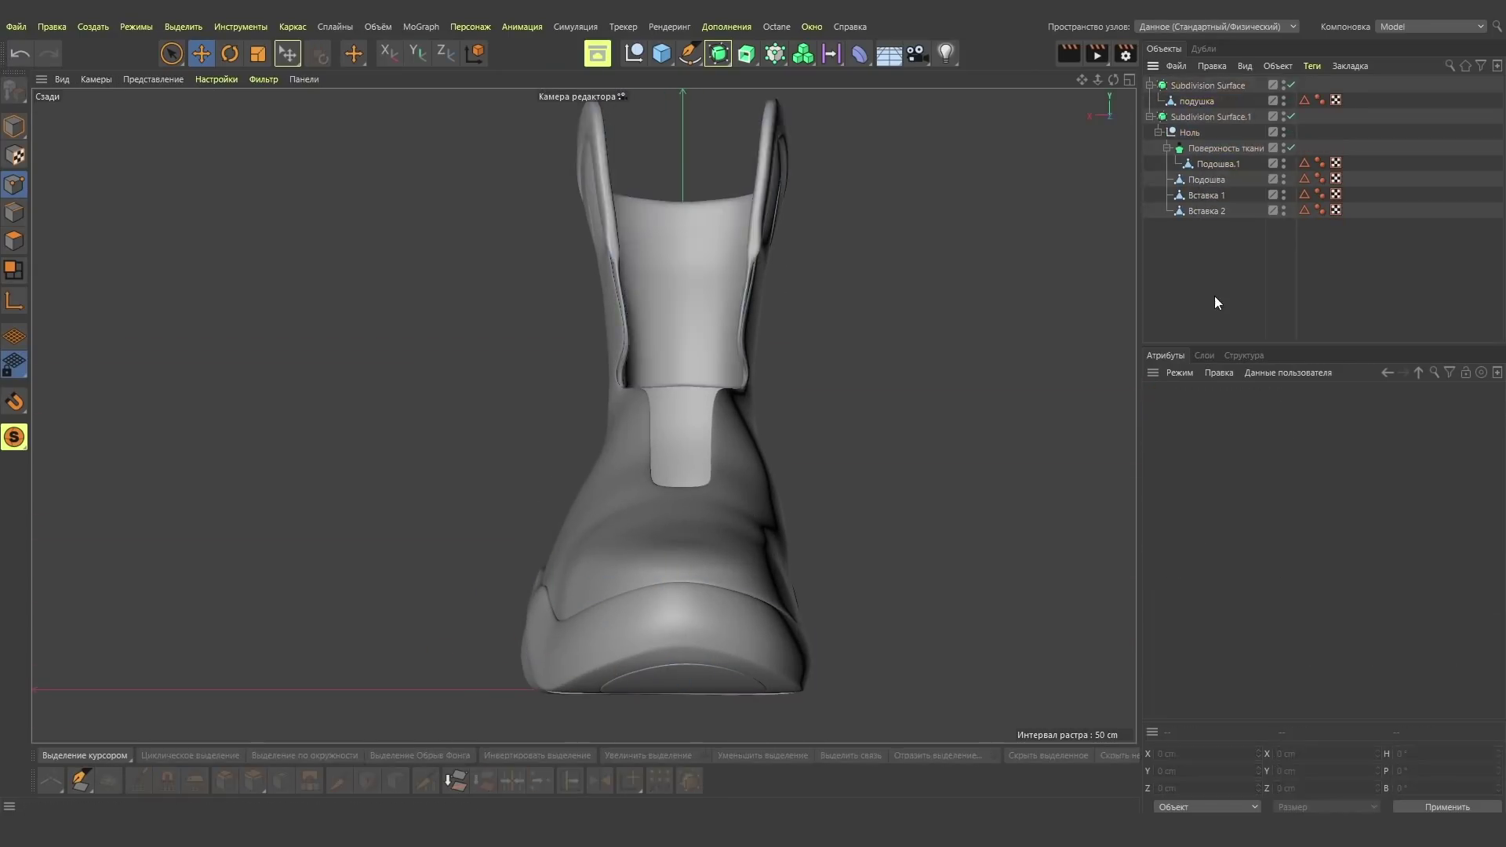
{"action": "left_click", "coordinate": [1199, 164]}
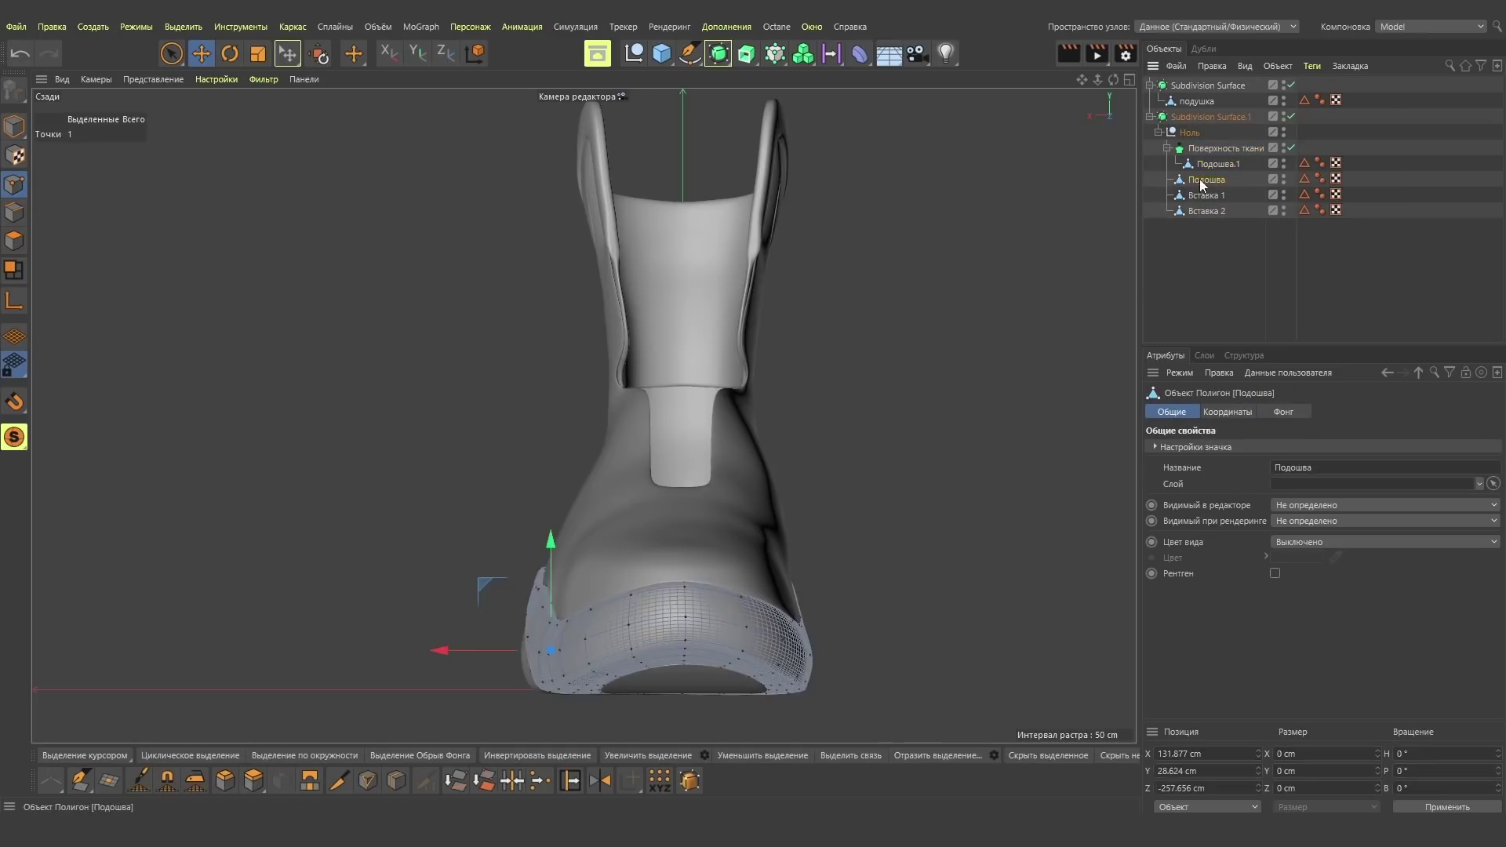
{"action": "left_click", "coordinate": [1203, 221]}
Select Подошва.1 and activate the Smear brush with a smaller radius.
{"action": "left_click", "coordinate": [1215, 163]}
{"action": "key", "text": "e"}
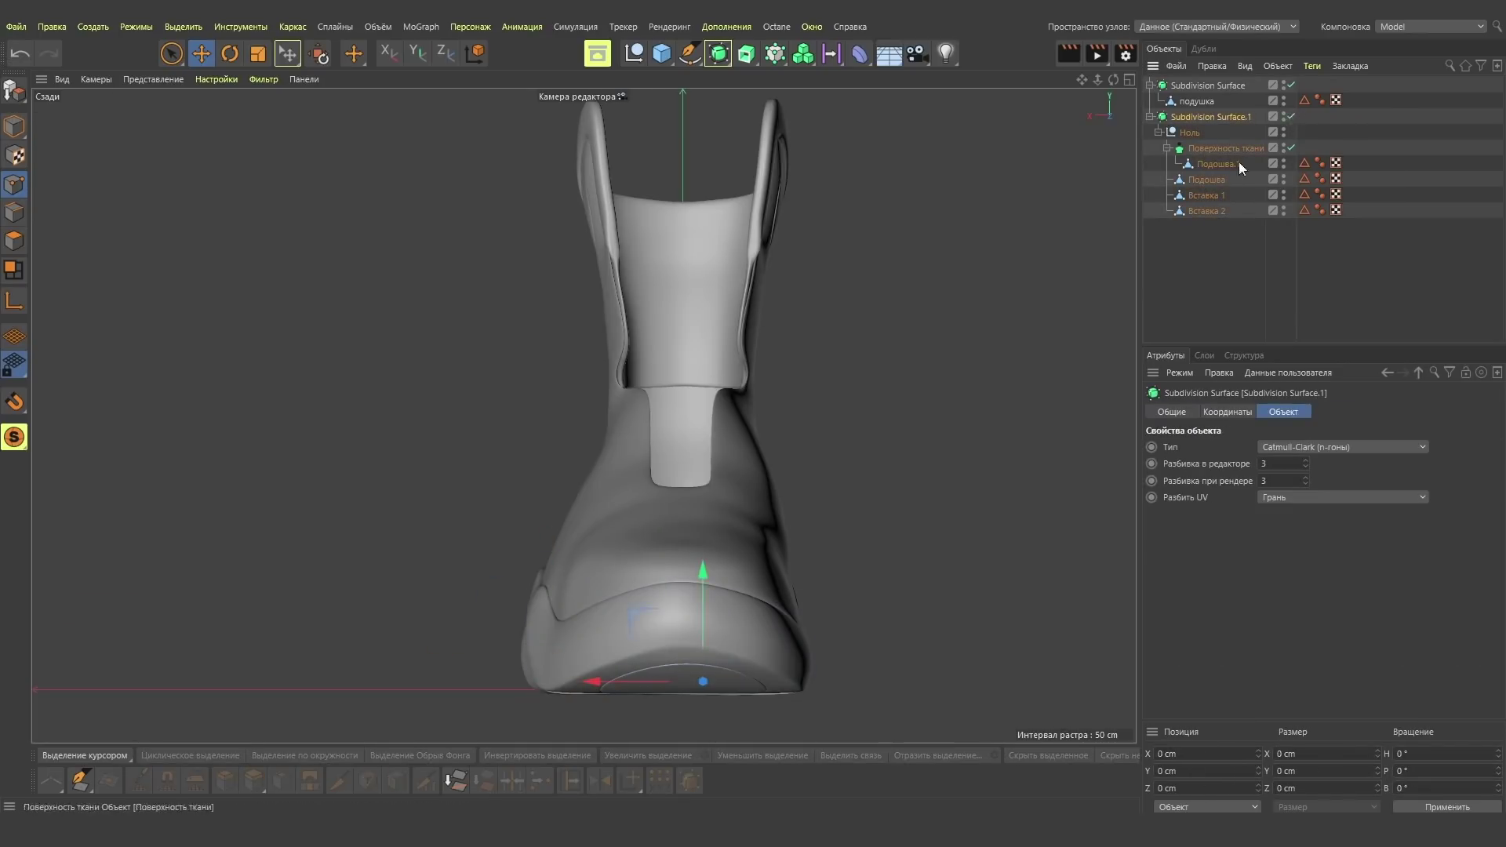
{"action": "left_click", "coordinate": [1218, 163]}
{"action": "left_click", "coordinate": [139, 781]}
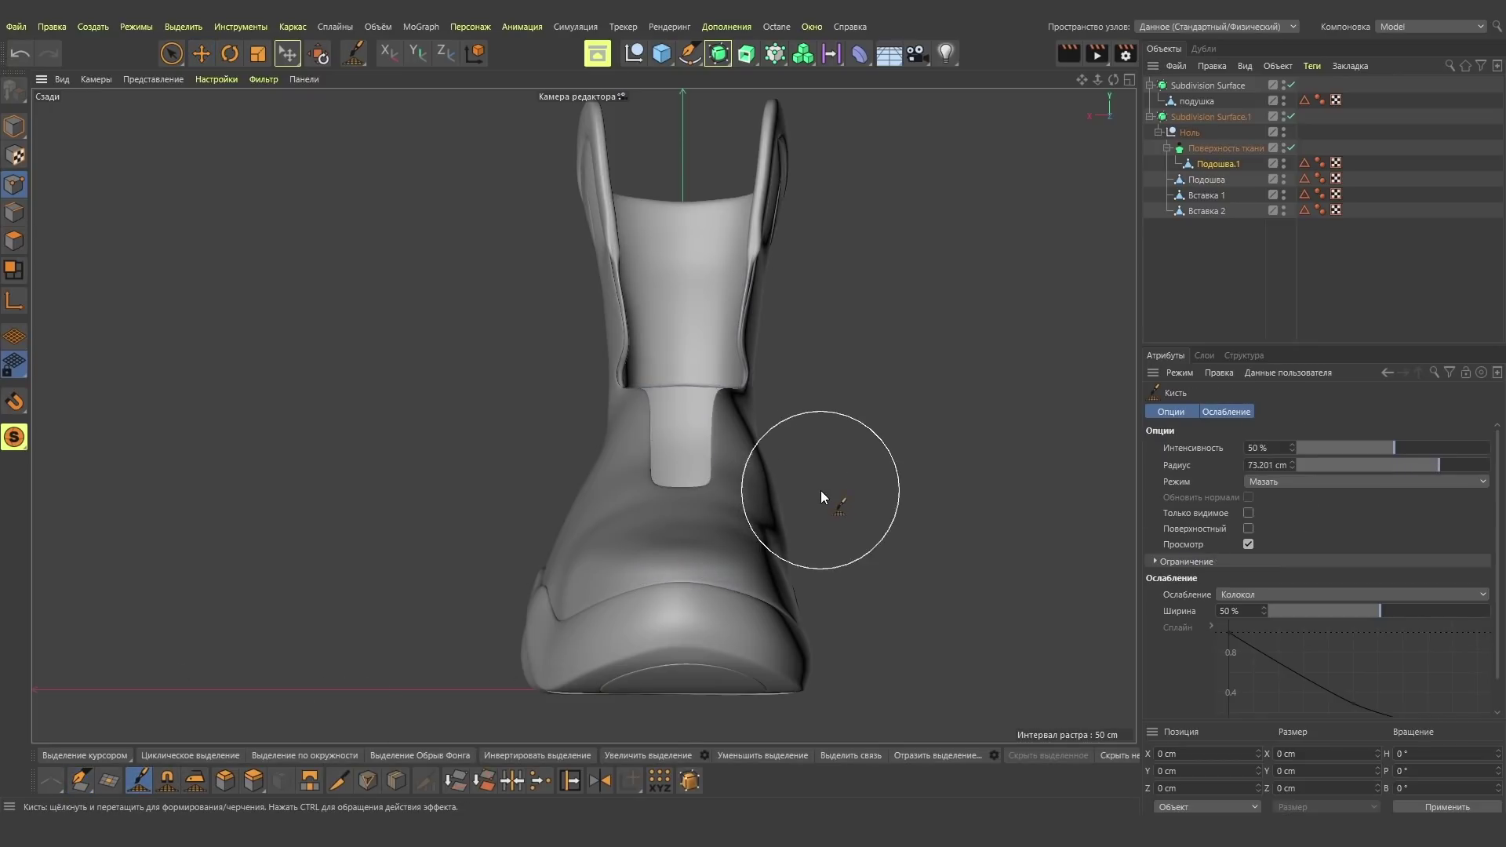
{"action": "middle_click_drag", "start_coordinate": [573, 515], "coordinate": [548, 571]}
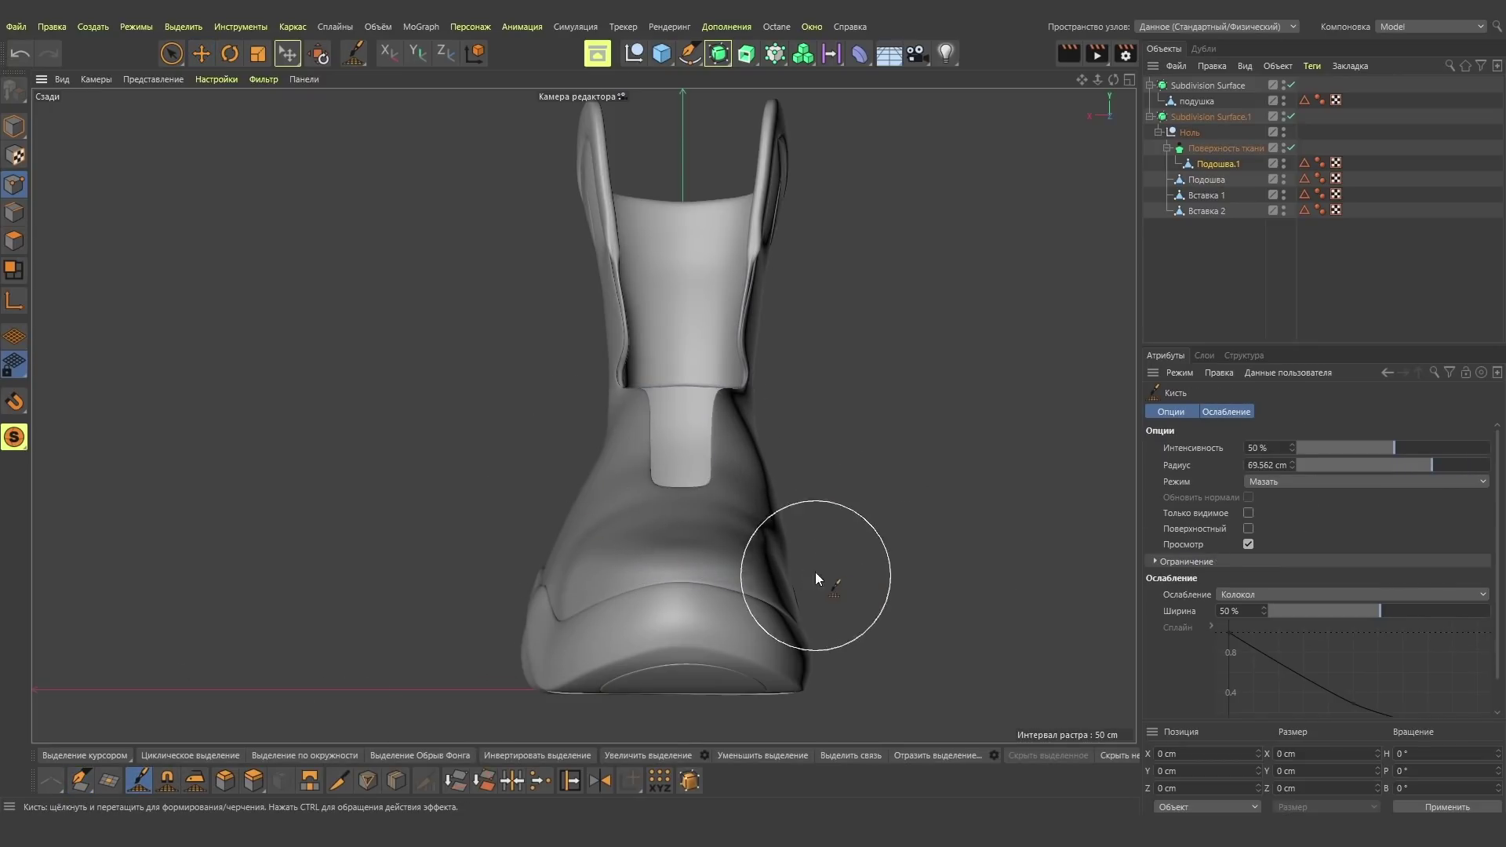
{"action": "middle_click_drag", "start_coordinate": [815, 572], "coordinate": [777, 468]}
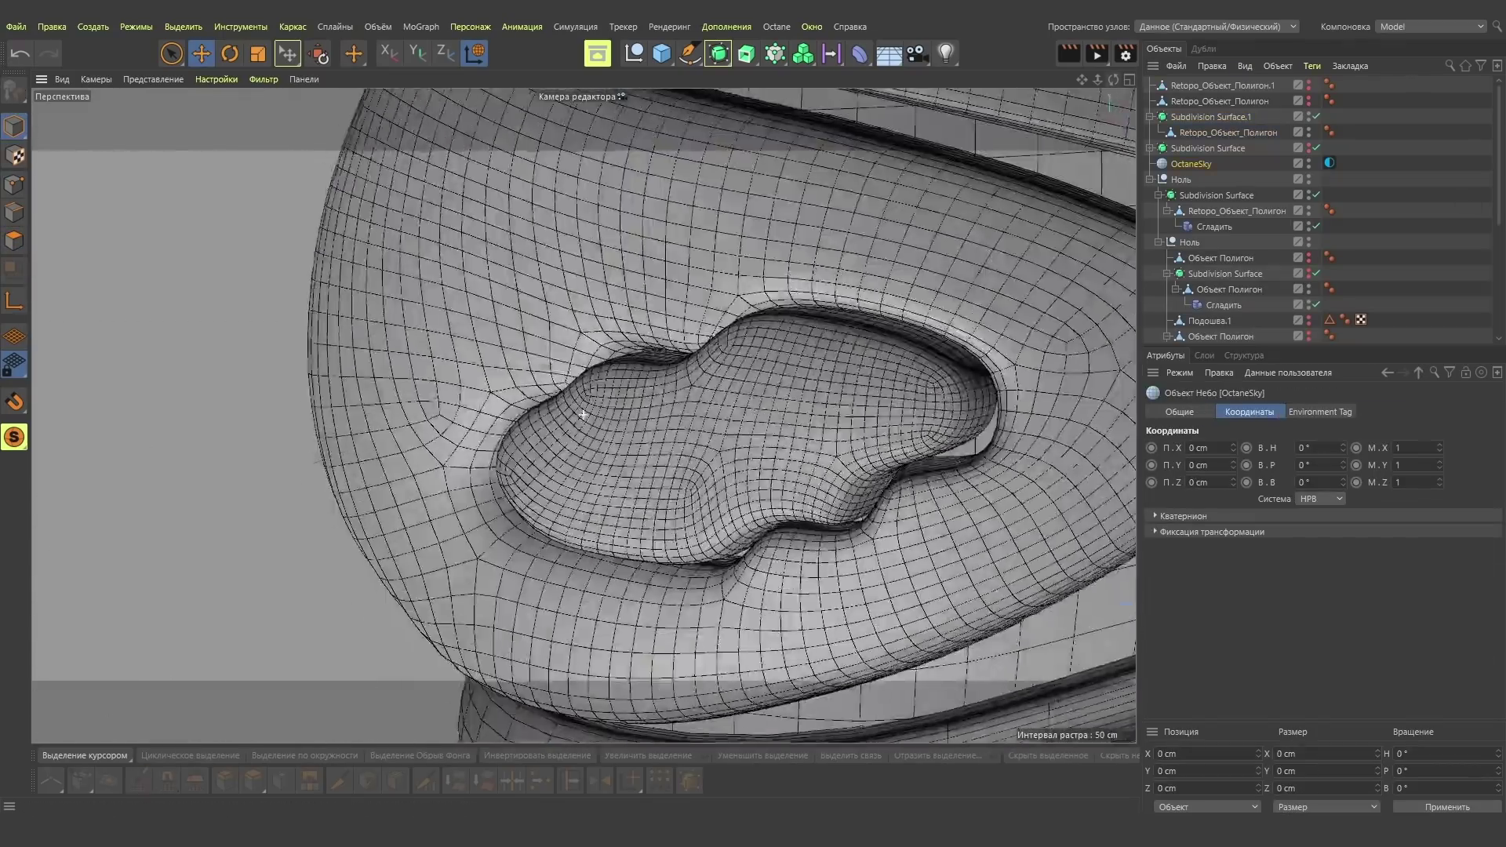
Start line cuts from two pad corners toward the mesh's lower edge.
{"action": "left_click", "coordinate": [139, 780]}
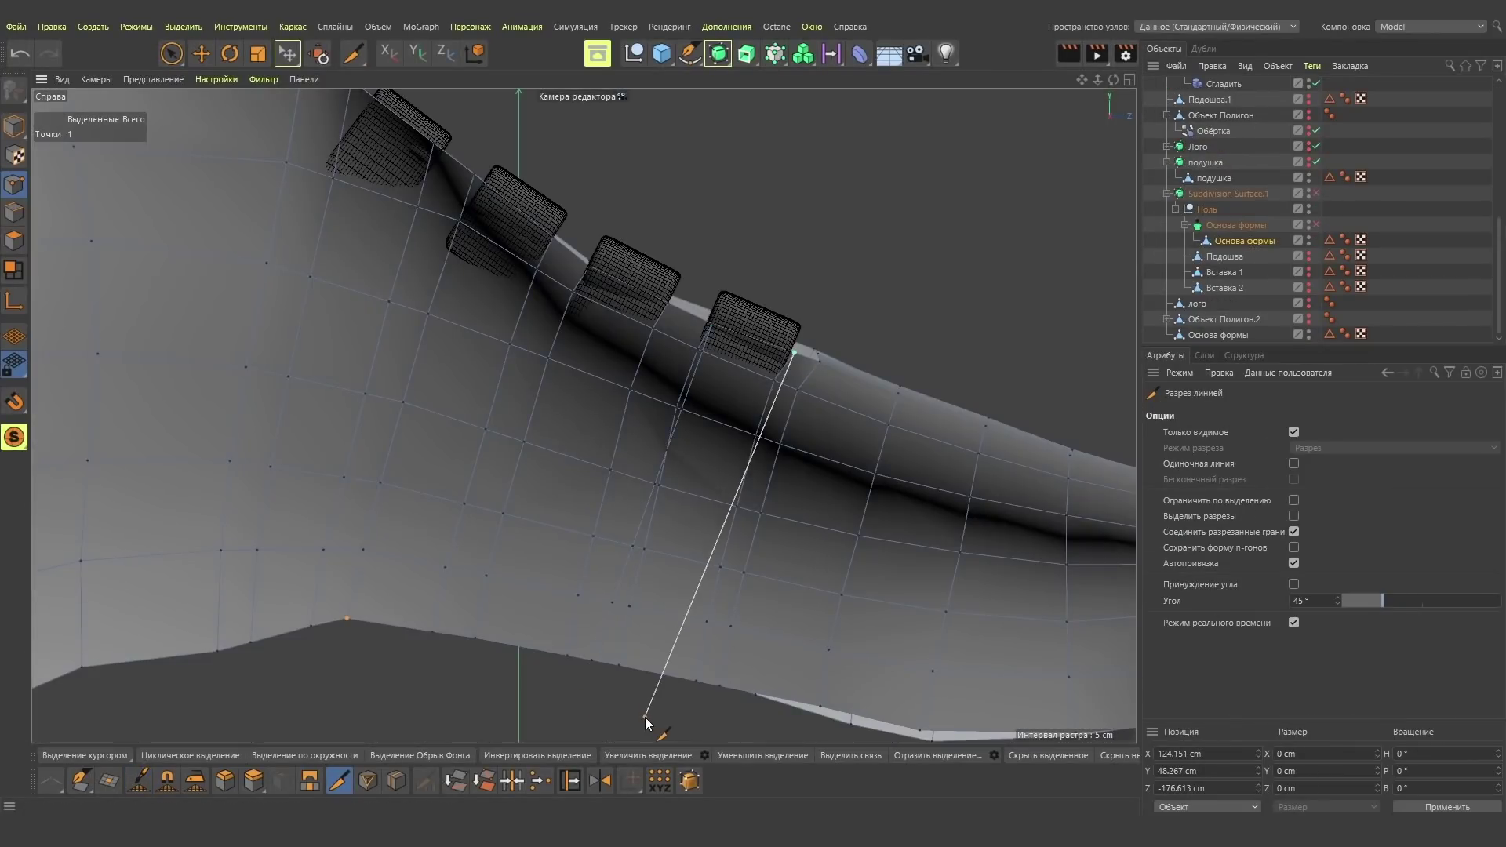
{"action": "left_click", "coordinate": [589, 266]}
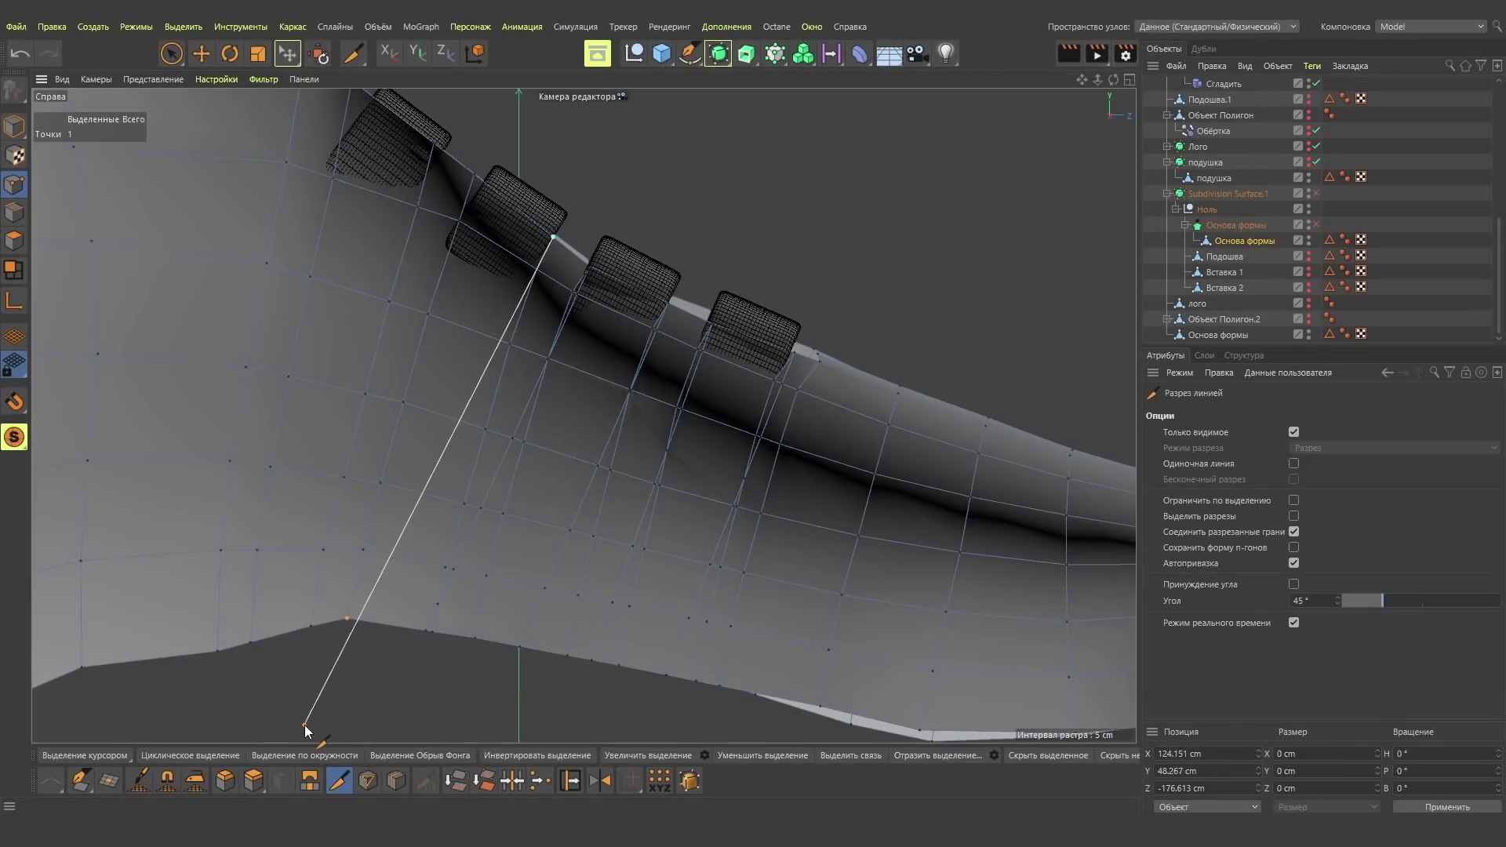
{"action": "left_click", "coordinate": [487, 183]}
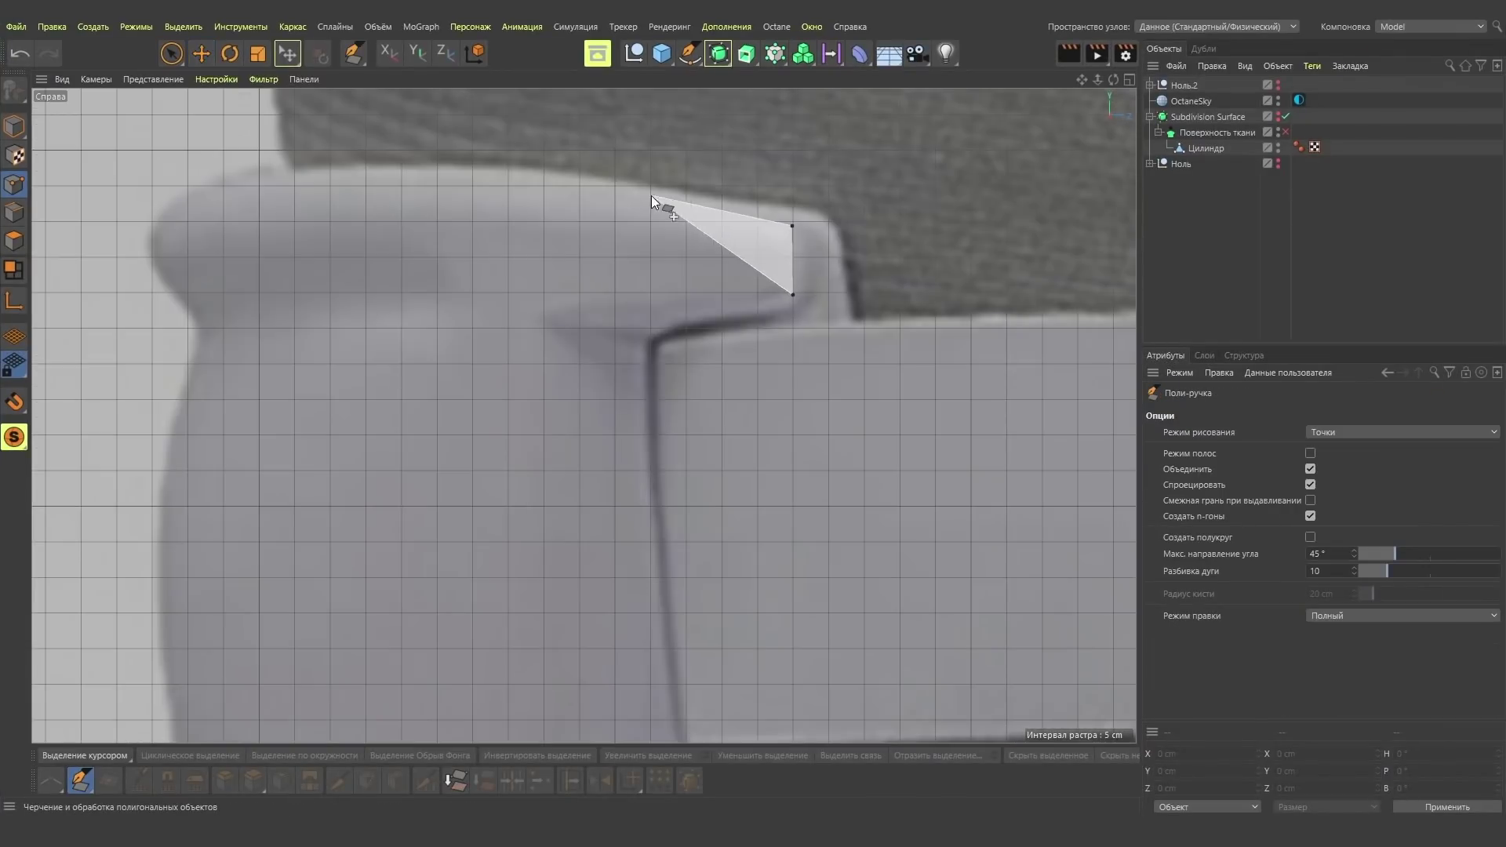
Close the Poly Pen shape into a four-point polygon and place it under a Subdivision Surface, toggled off.
{"action": "left_click", "coordinate": [649, 196]}
{"action": "left_click", "coordinate": [656, 322]}
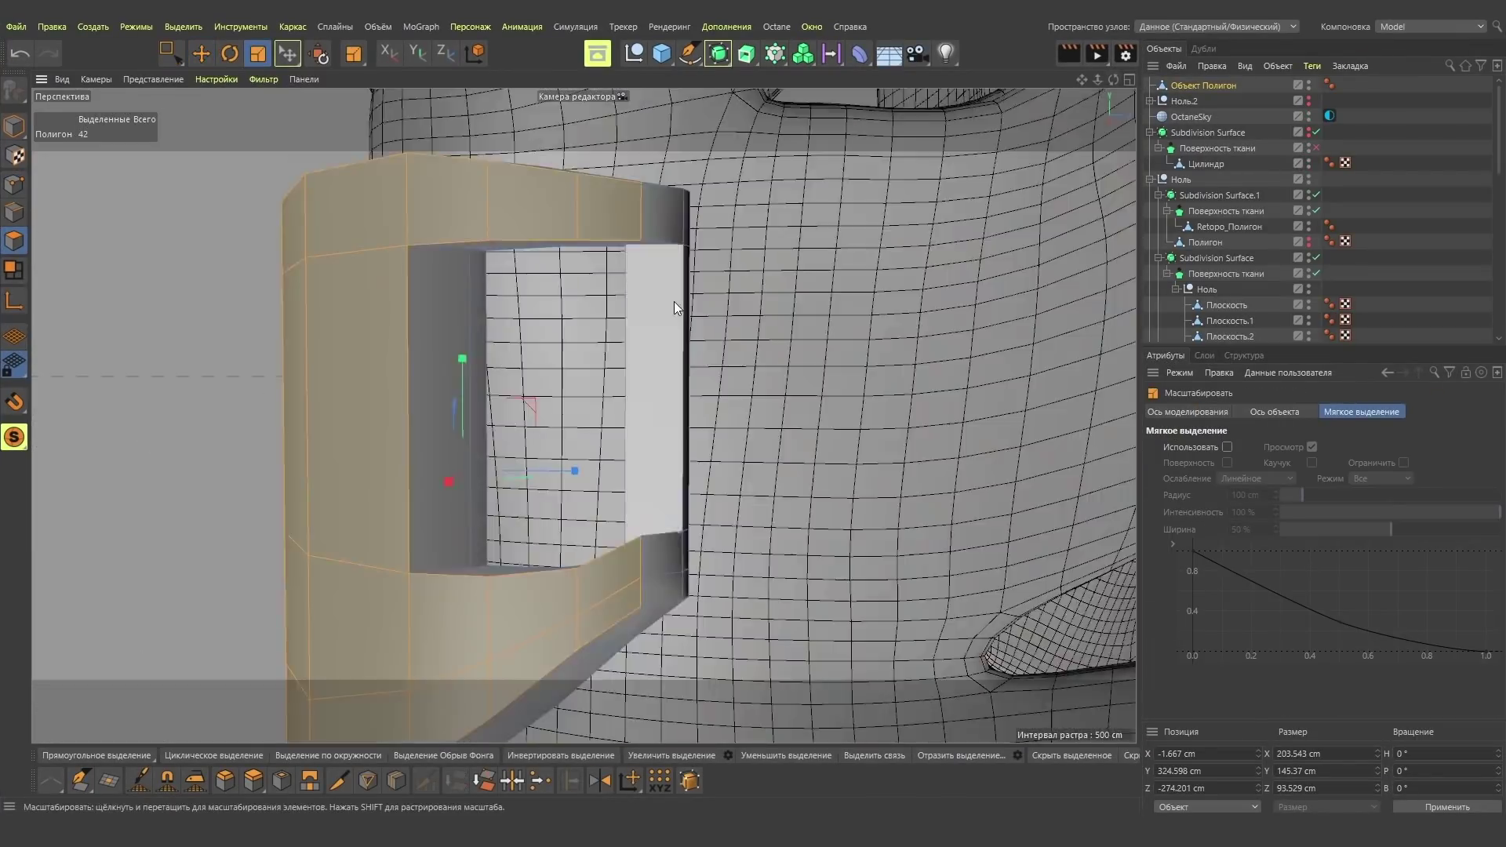
{"action": "left_click", "coordinate": [719, 54], "text": "alt"}
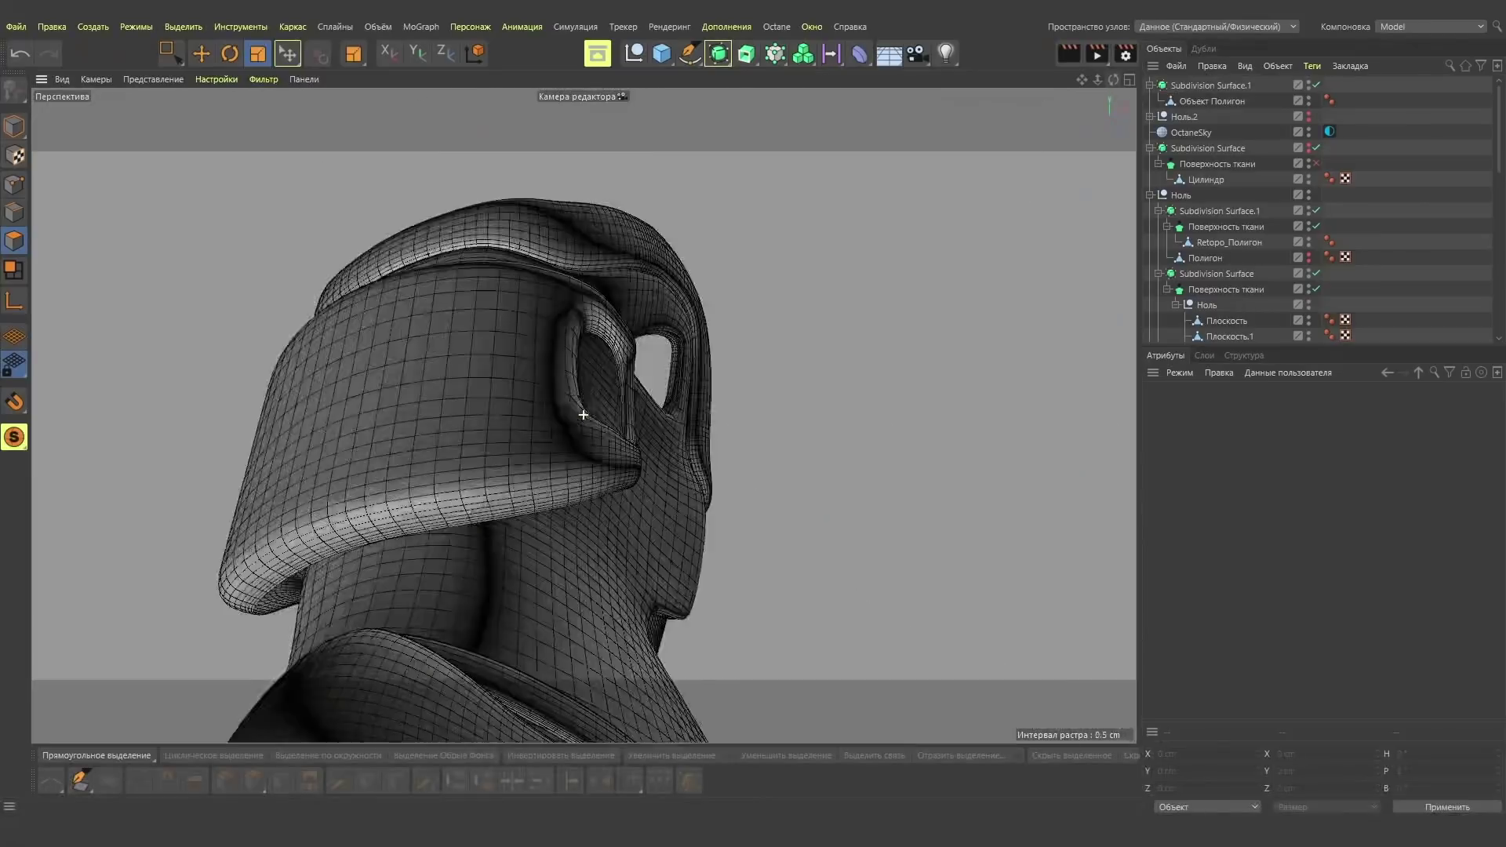
{"action": "left_click", "coordinate": [1315, 85]}
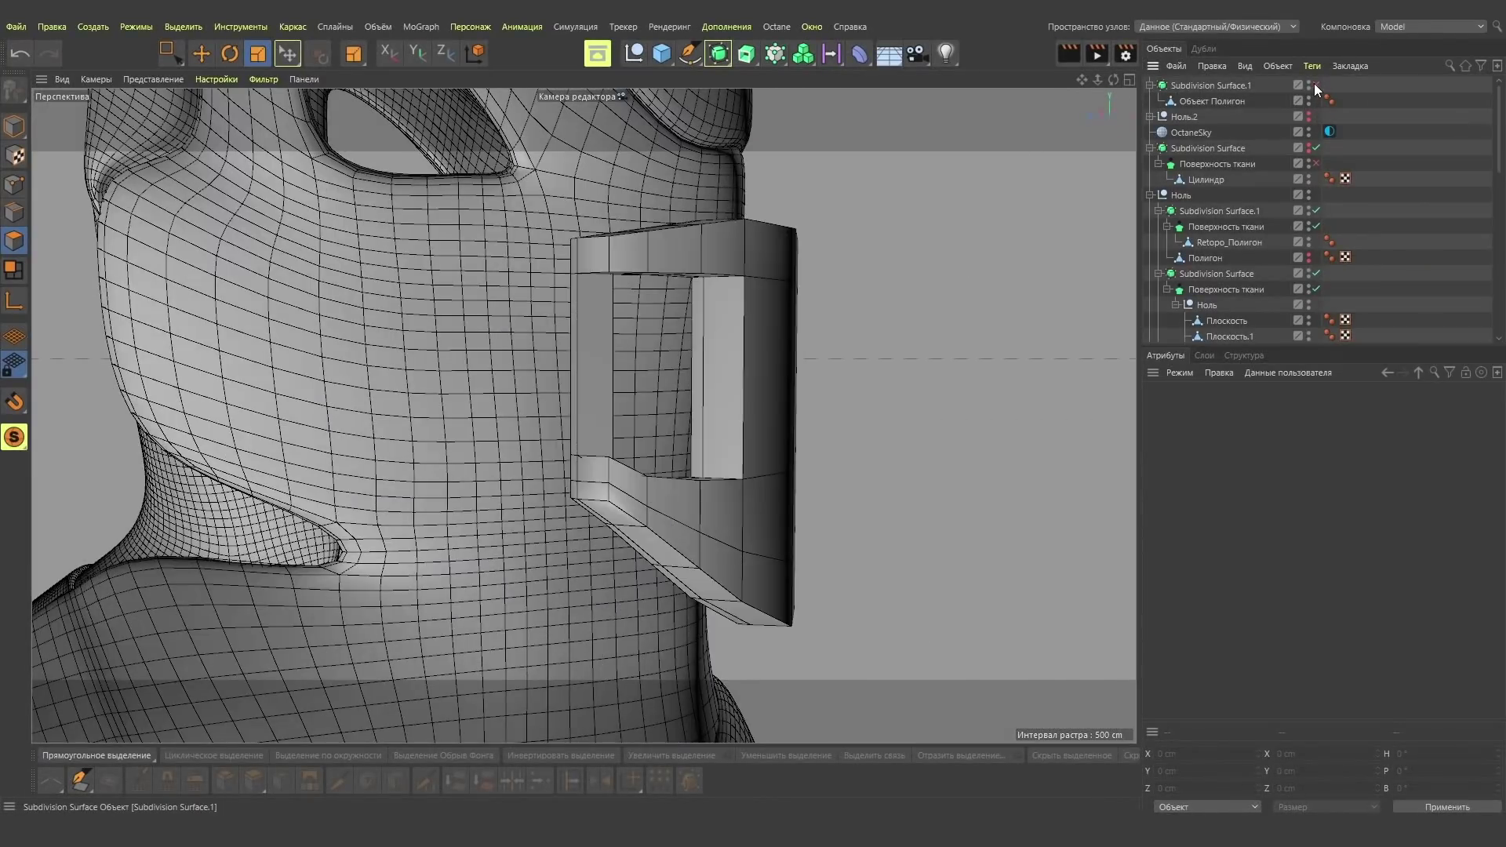
Add two edge loops near the loop piece's borders with Loop/Path Cut, checking the smoothing.
{"action": "key", "text": "k"}
{"action": "key", "text": "l"}
{"action": "key", "text": "q"}
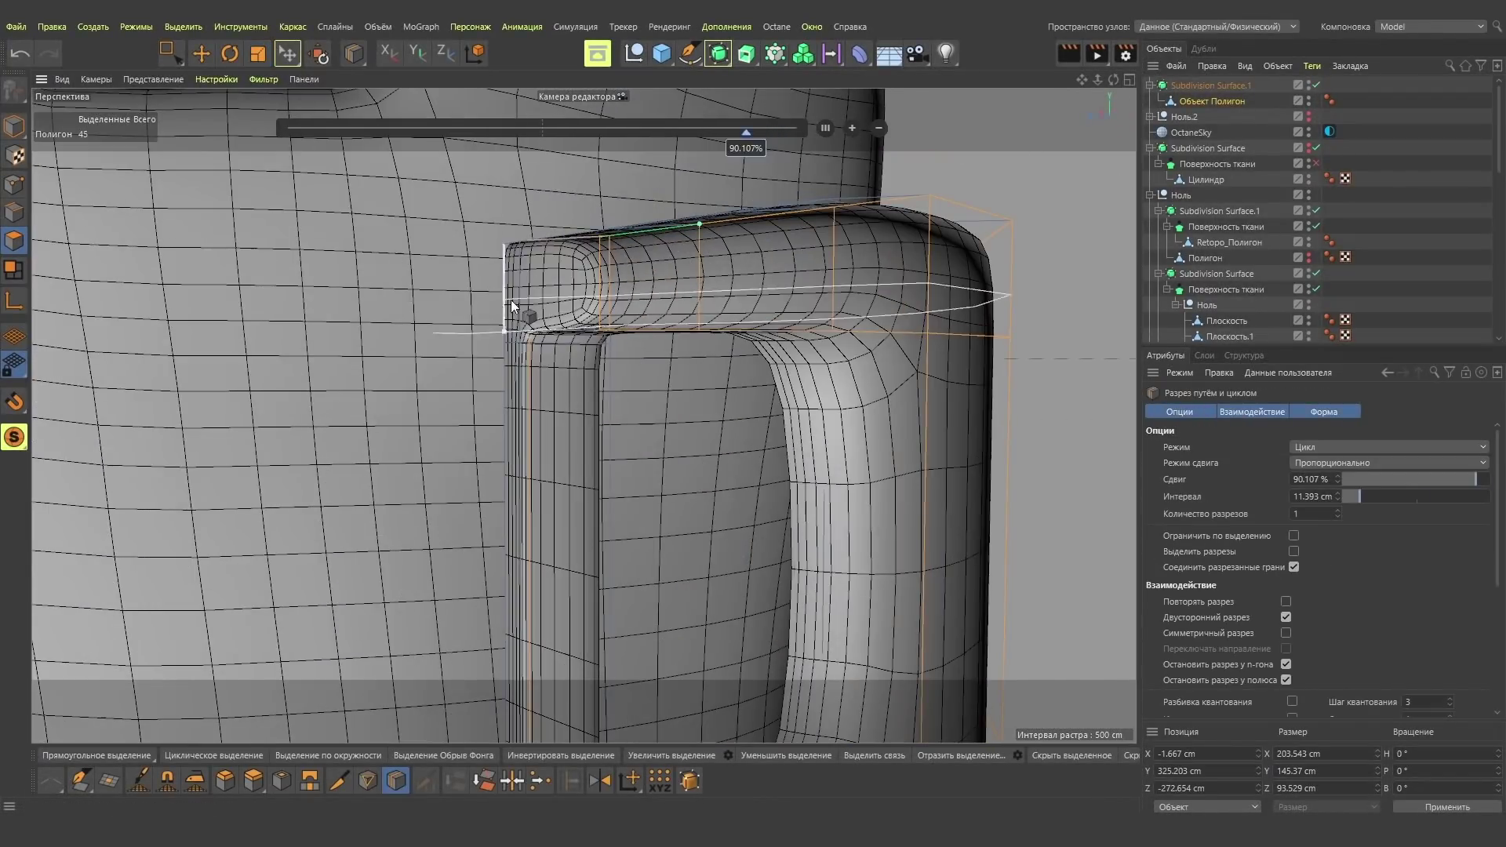
{"action": "key", "text": "q"}
{"action": "left_click_drag", "start_coordinate": [511, 299], "coordinate": [872, 342], "text": "alt"}
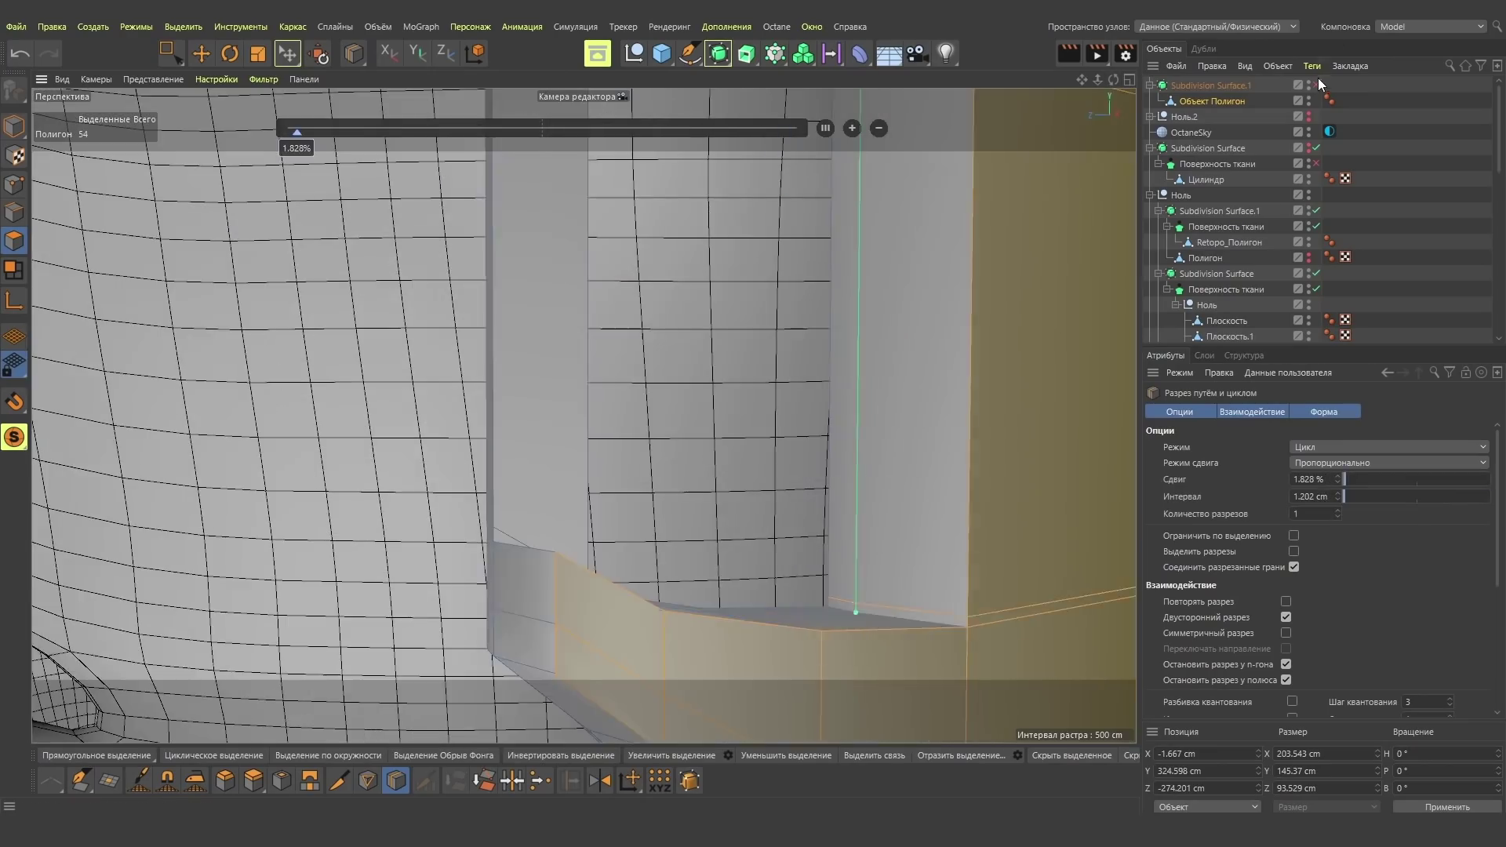
{"action": "left_click", "coordinate": [1316, 85]}
{"action": "left_click_drag", "start_coordinate": [596, 564], "coordinate": [851, 186], "text": "alt"}
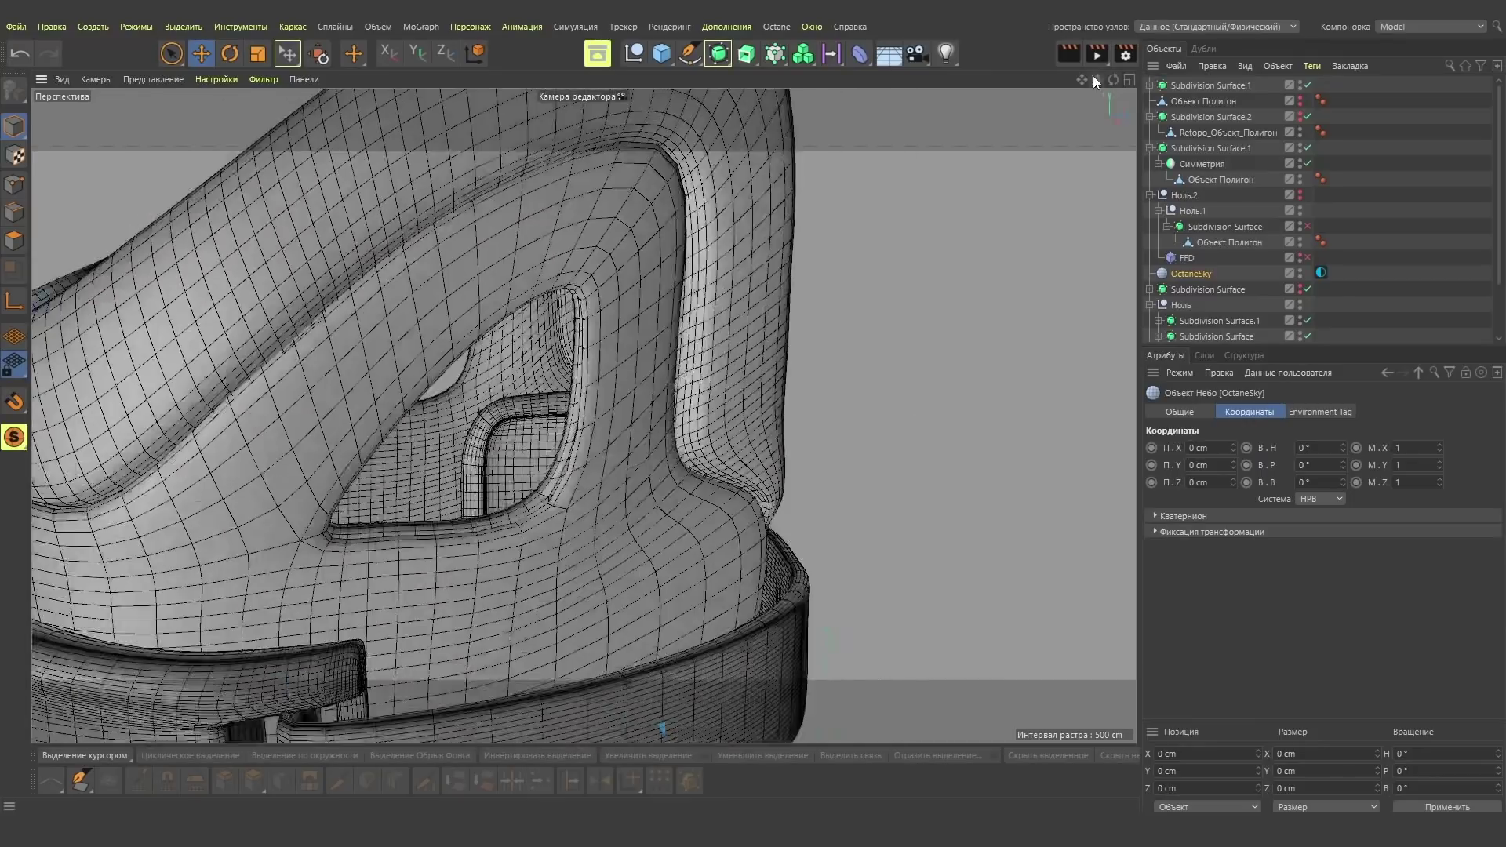
Rectangle-select the strap's end points, then scale and move them into the loop opening.
{"action": "key", "text": "Return"}
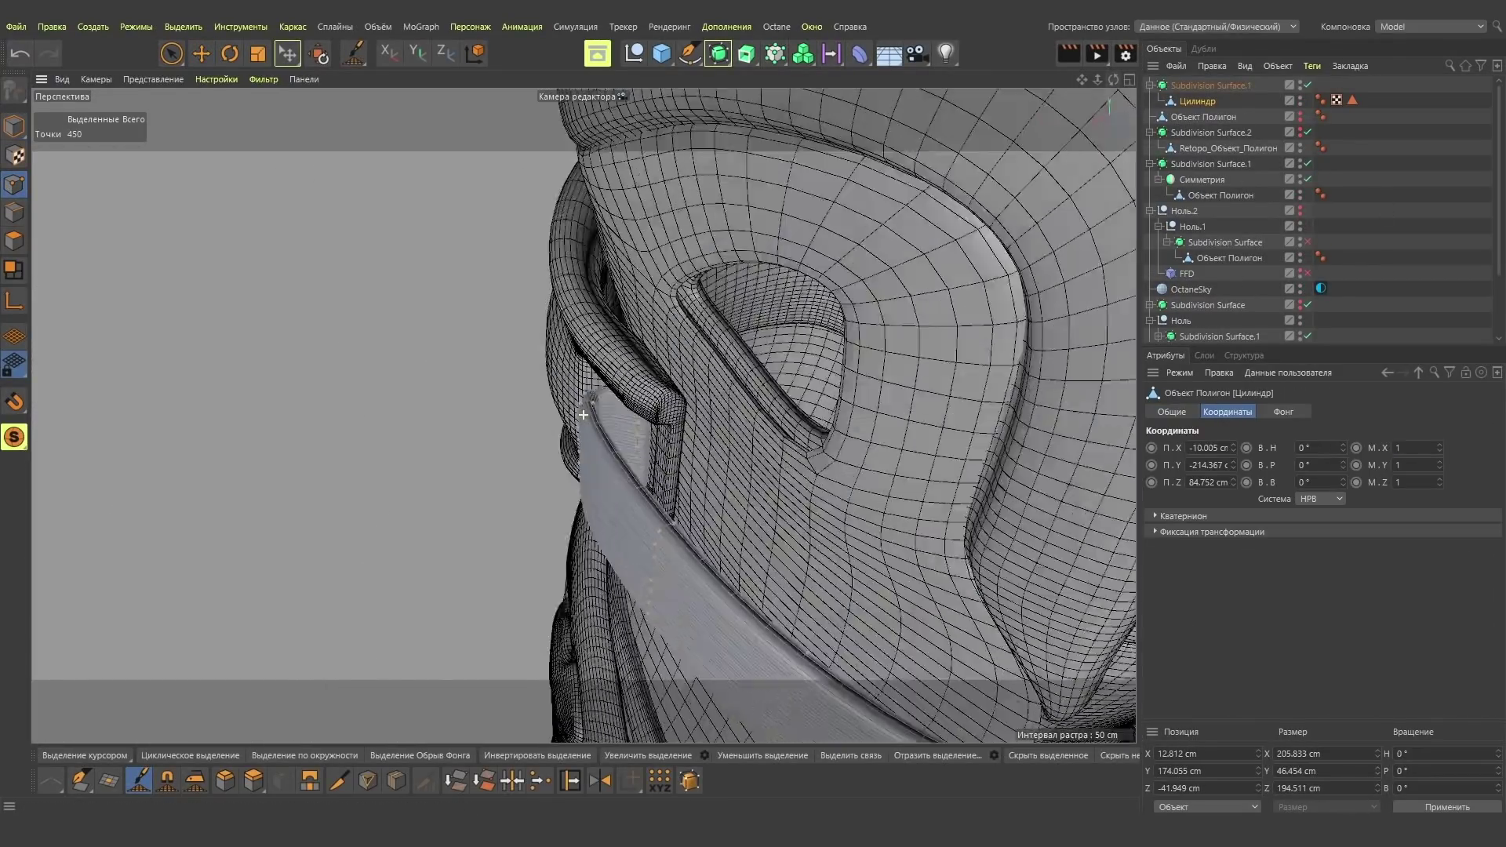
{"action": "key", "text": "0"}
{"action": "left_click_drag", "start_coordinate": [505, 298], "coordinate": [615, 606]}
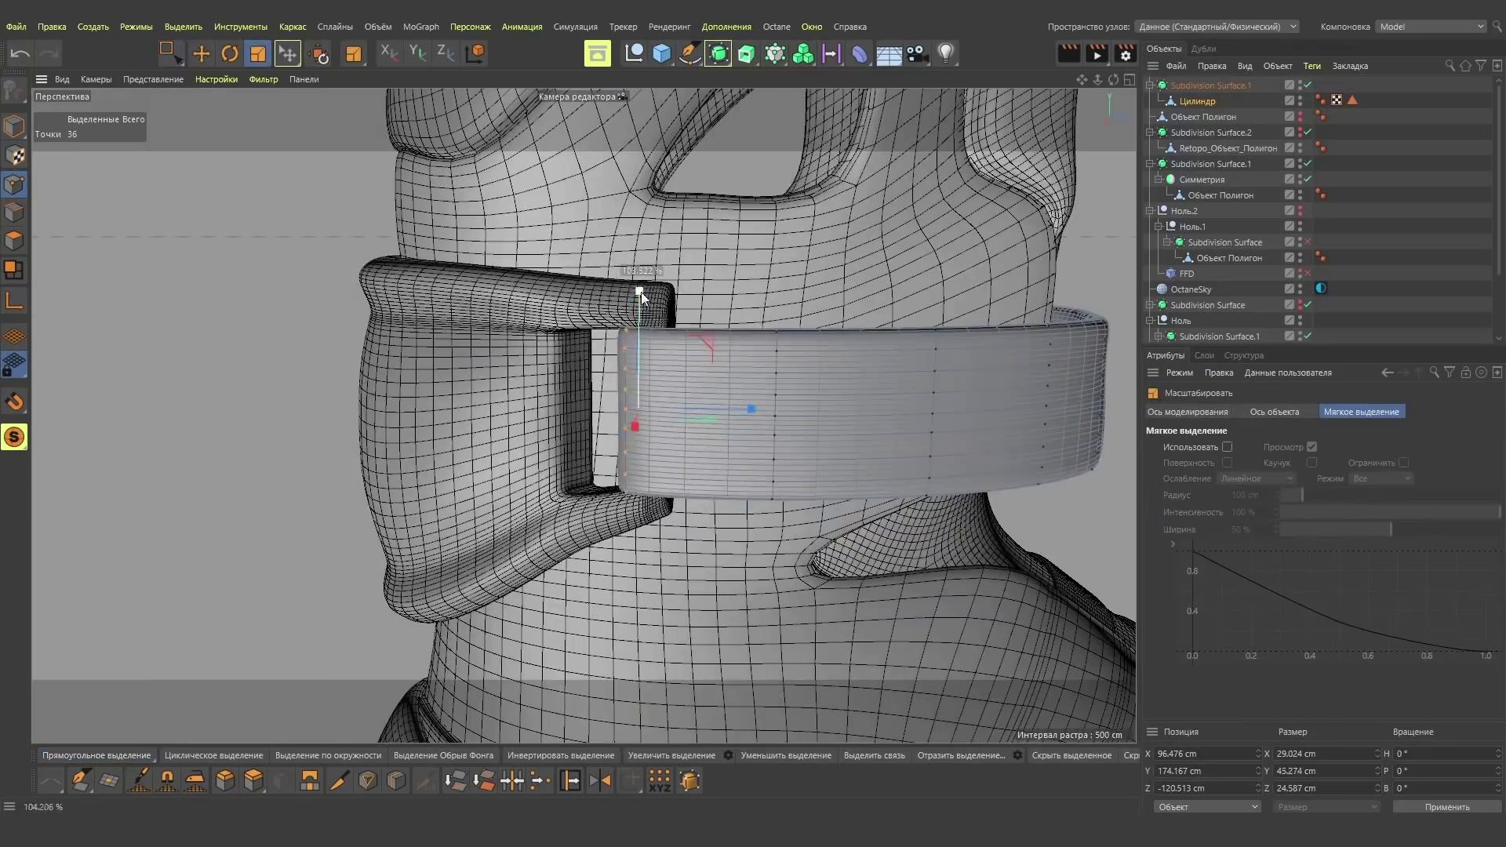
{"action": "left_click_drag", "start_coordinate": [641, 292], "coordinate": [642, 302]}
{"action": "left_click_drag", "start_coordinate": [581, 414], "coordinate": [283, 161], "text": "alt"}
{"action": "key", "text": "e"}
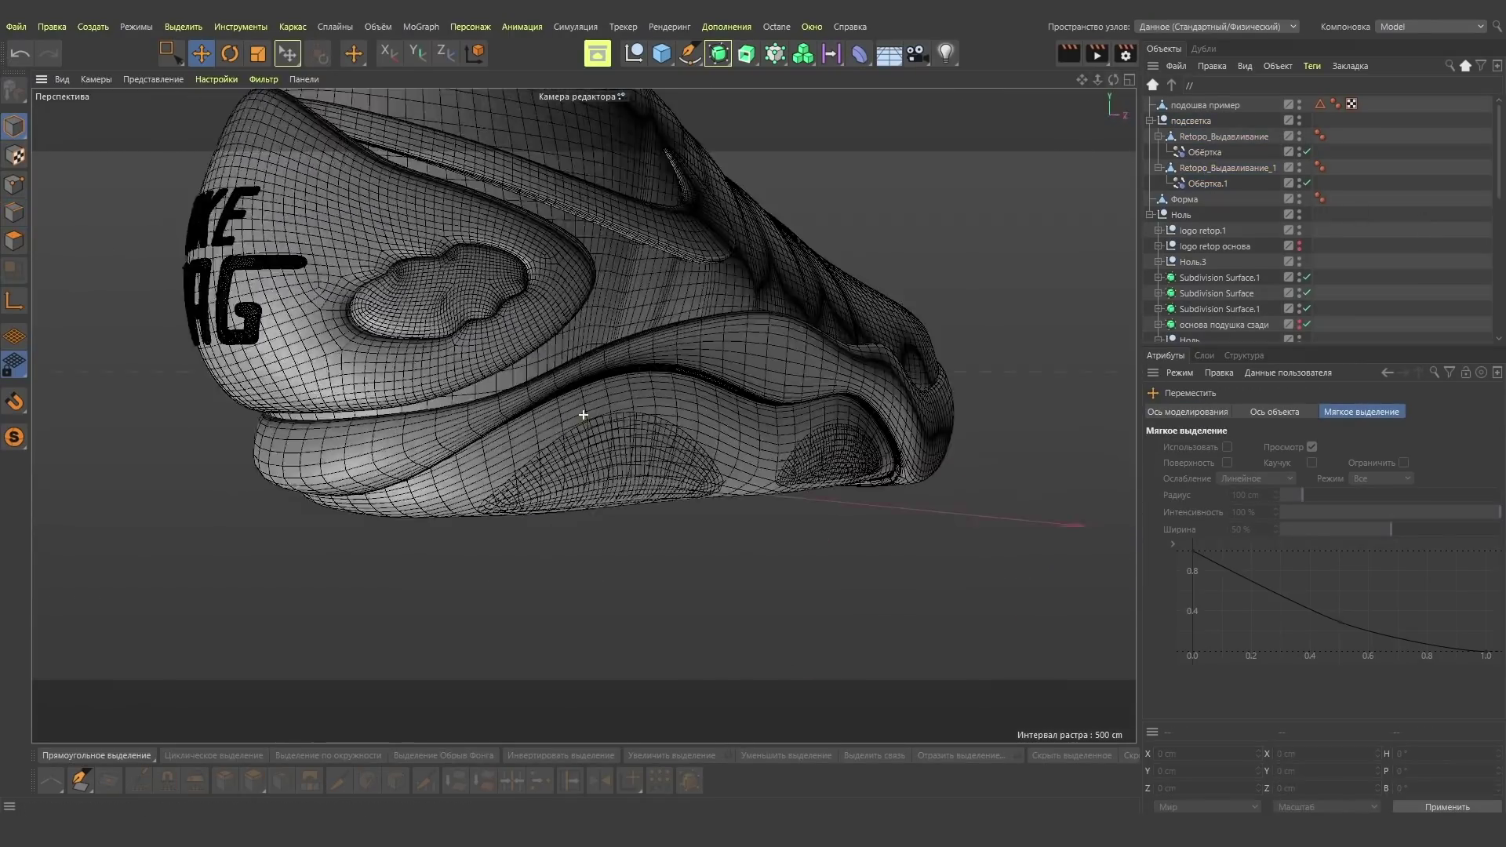
Convert both Retopo_Выдавливание meshes with Current State to Object and align their normals.
{"action": "left_click", "coordinate": [902, 317]}
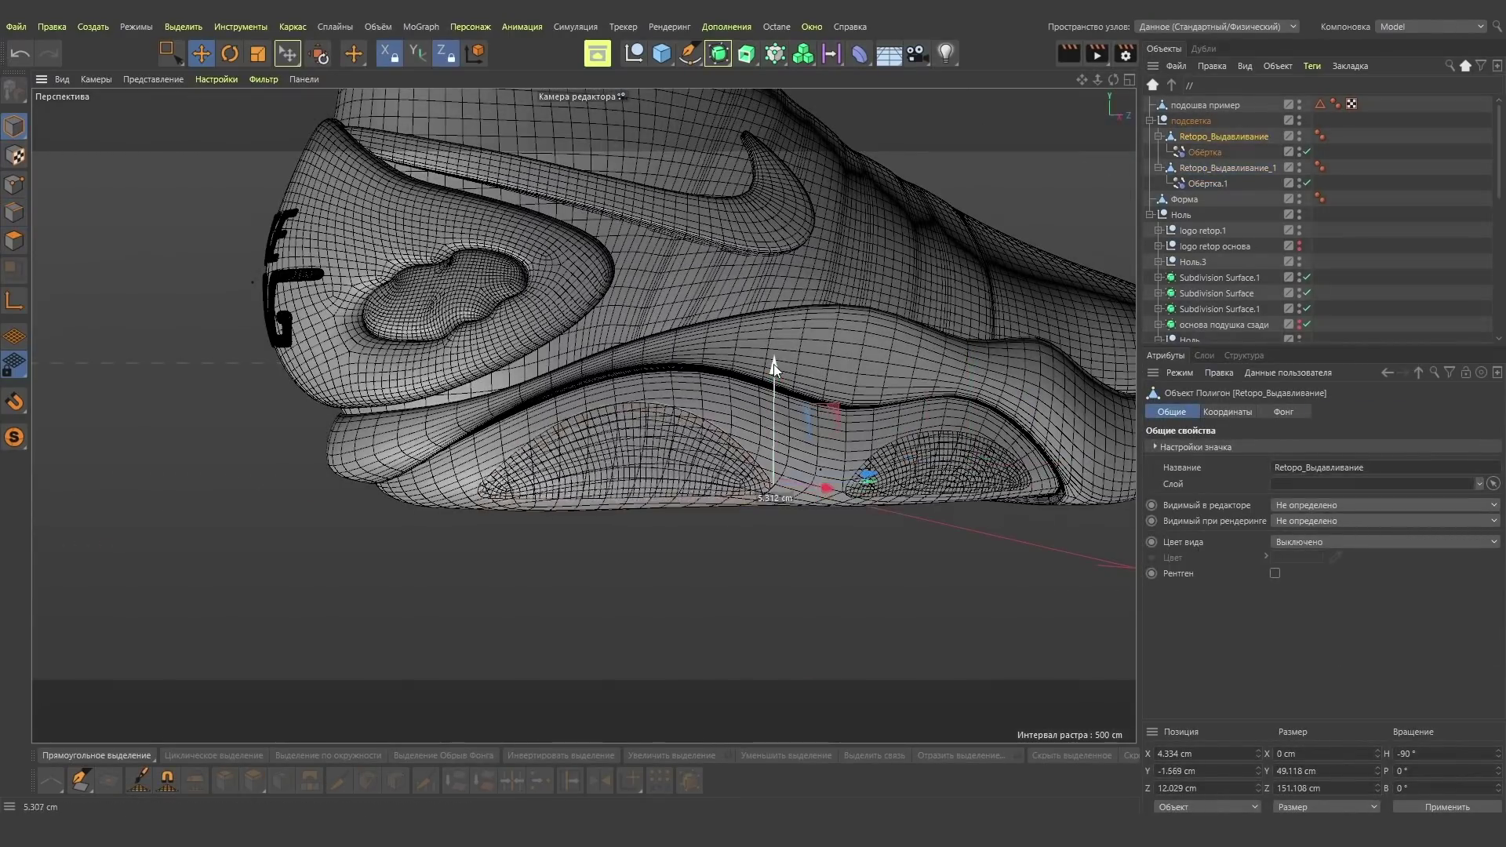
{"action": "left_click_drag", "start_coordinate": [1112, 79], "coordinate": [953, 408]}
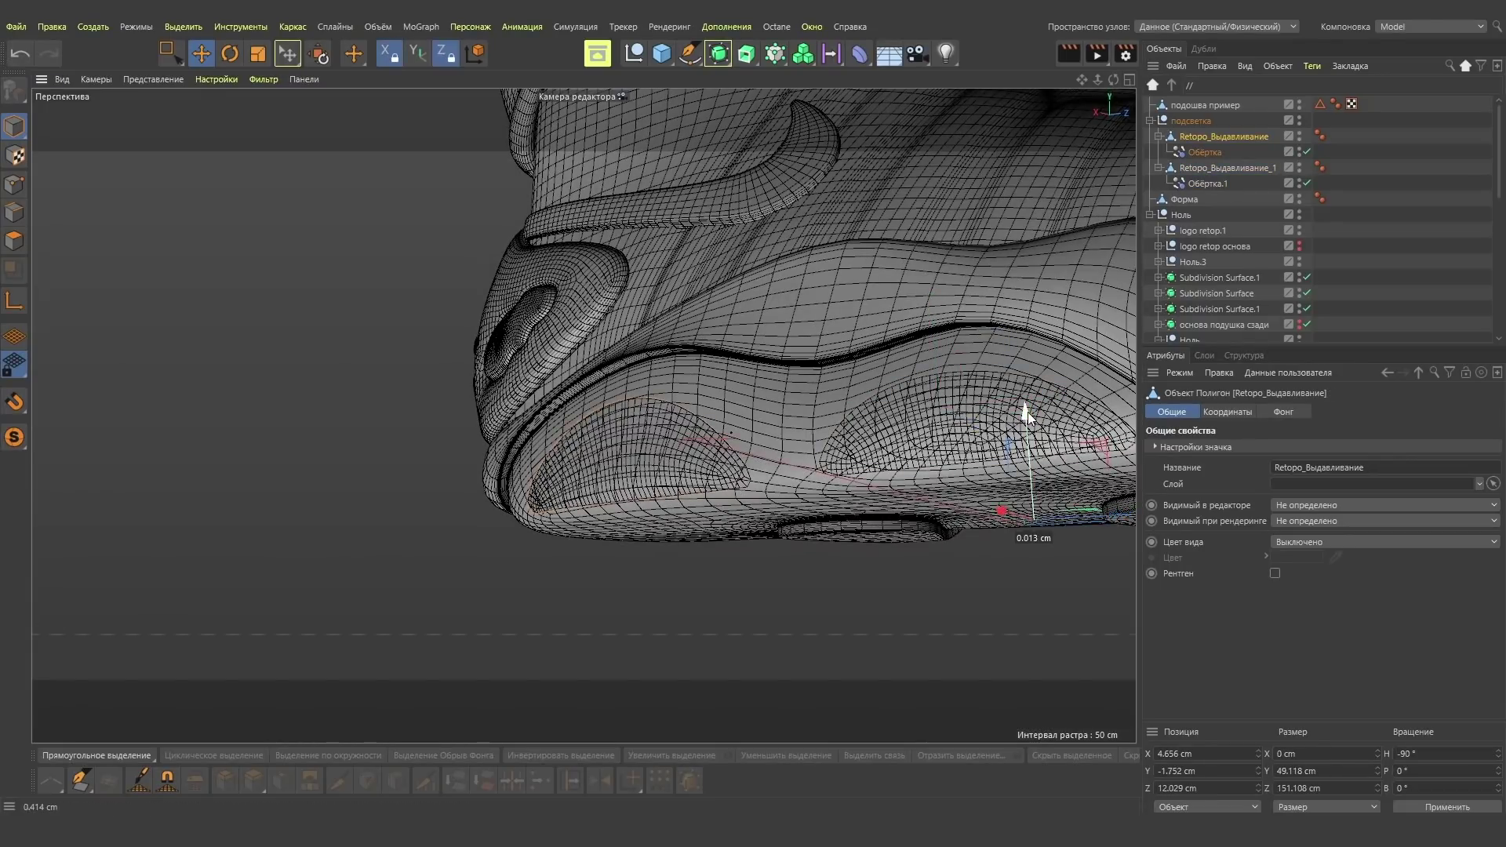
{"action": "left_click", "coordinate": [1227, 168], "text": "ctrl"}
{"action": "right_click", "coordinate": [1215, 168]}
{"action": "left_click", "coordinate": [1293, 575]}
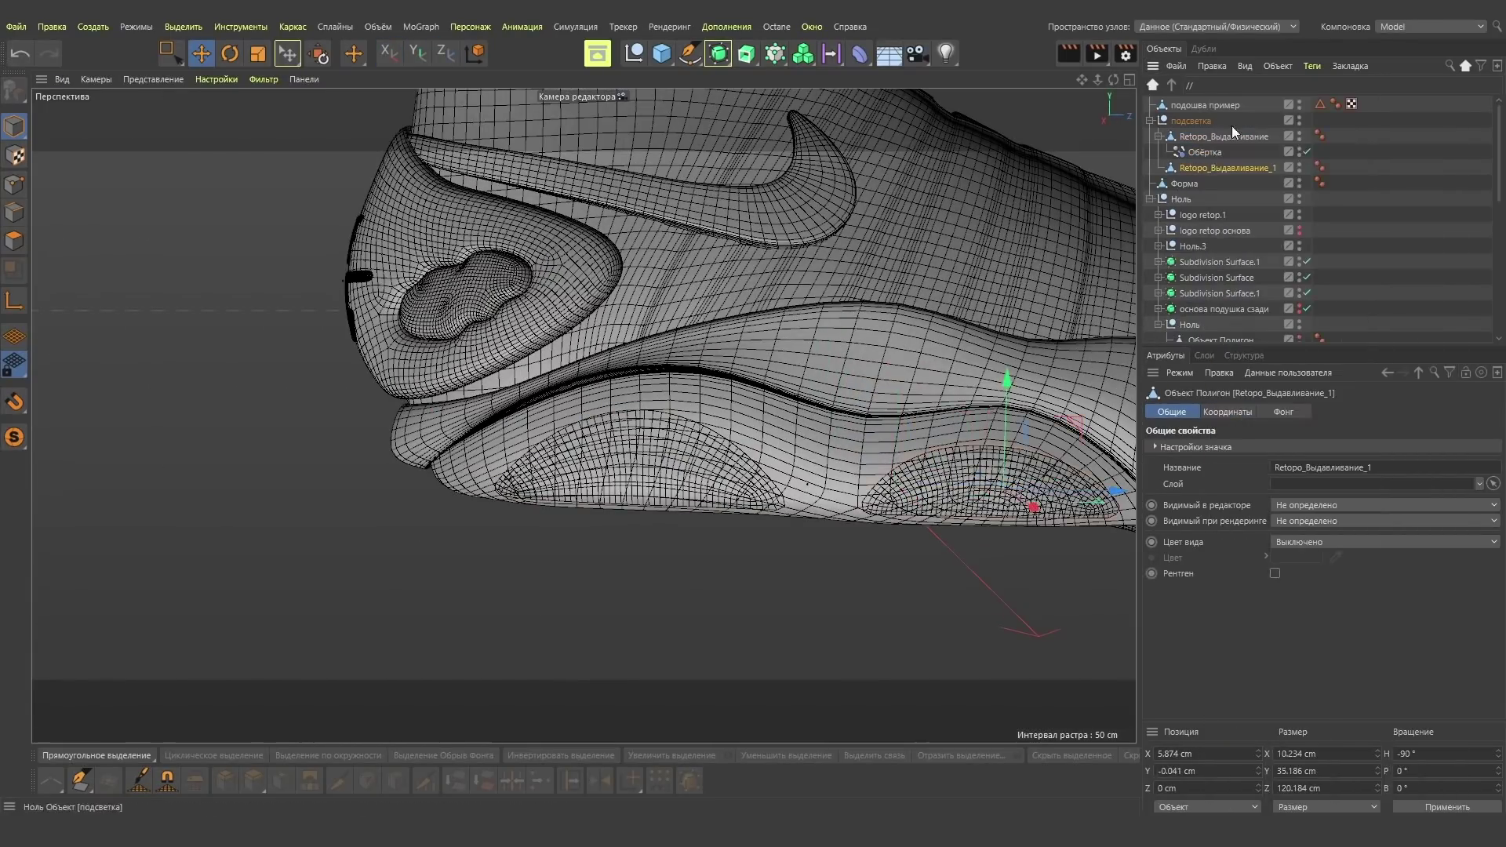
{"action": "right_click", "coordinate": [926, 488]}
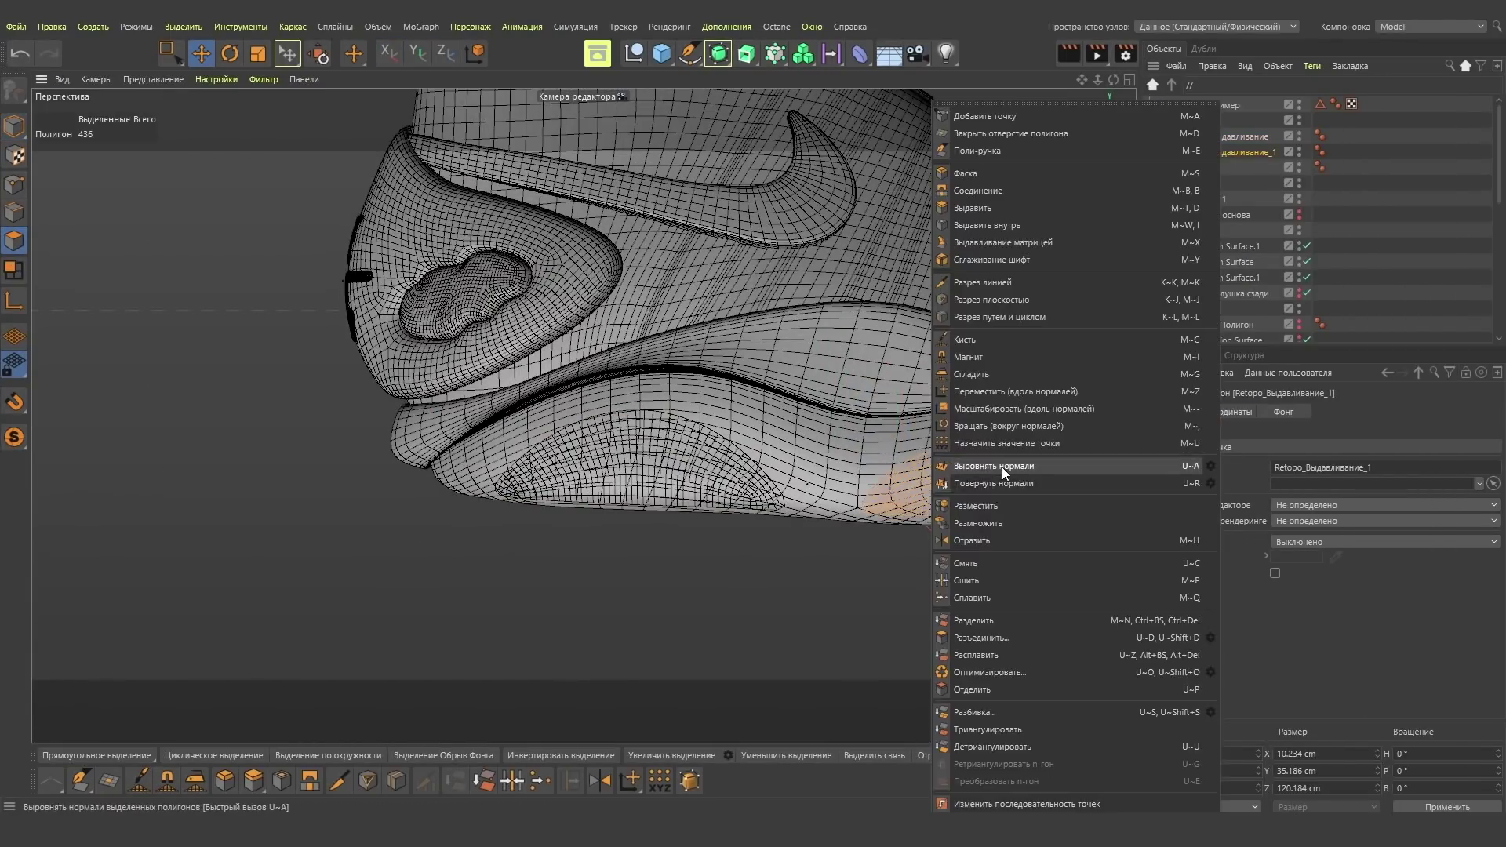
{"action": "key", "text": "Escape"}
Extrude both sole light panels 1.6 cm for thickness, then deselect them.
{"action": "scroll", "coordinate": [920, 480], "scroll_direction": "up", "scroll_amount": 5}
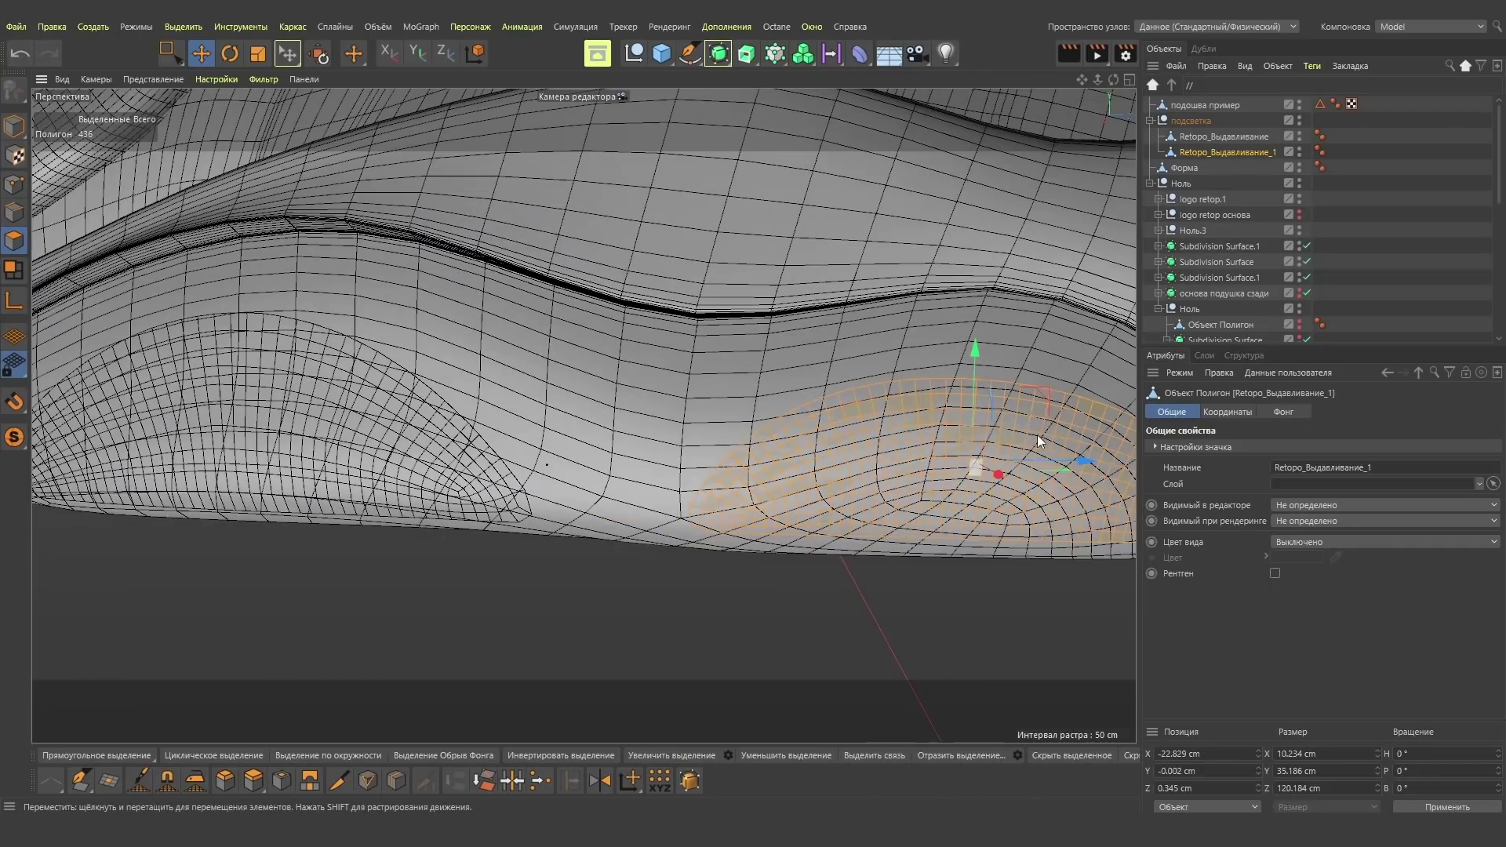
{"action": "left_click", "coordinate": [349, 413]}
{"action": "mouse_move", "coordinate": [422, 476]}
{"action": "left_mouse_down", "text": "alt"}
{"action": "mouse_move", "coordinate": [641, 483]}
{"action": "mouse_move", "coordinate": [442, 473]}
{"action": "mouse_move", "coordinate": [494, 431]}
{"action": "left_mouse_up", "text": "alt"}
{"action": "key", "text": "d"}
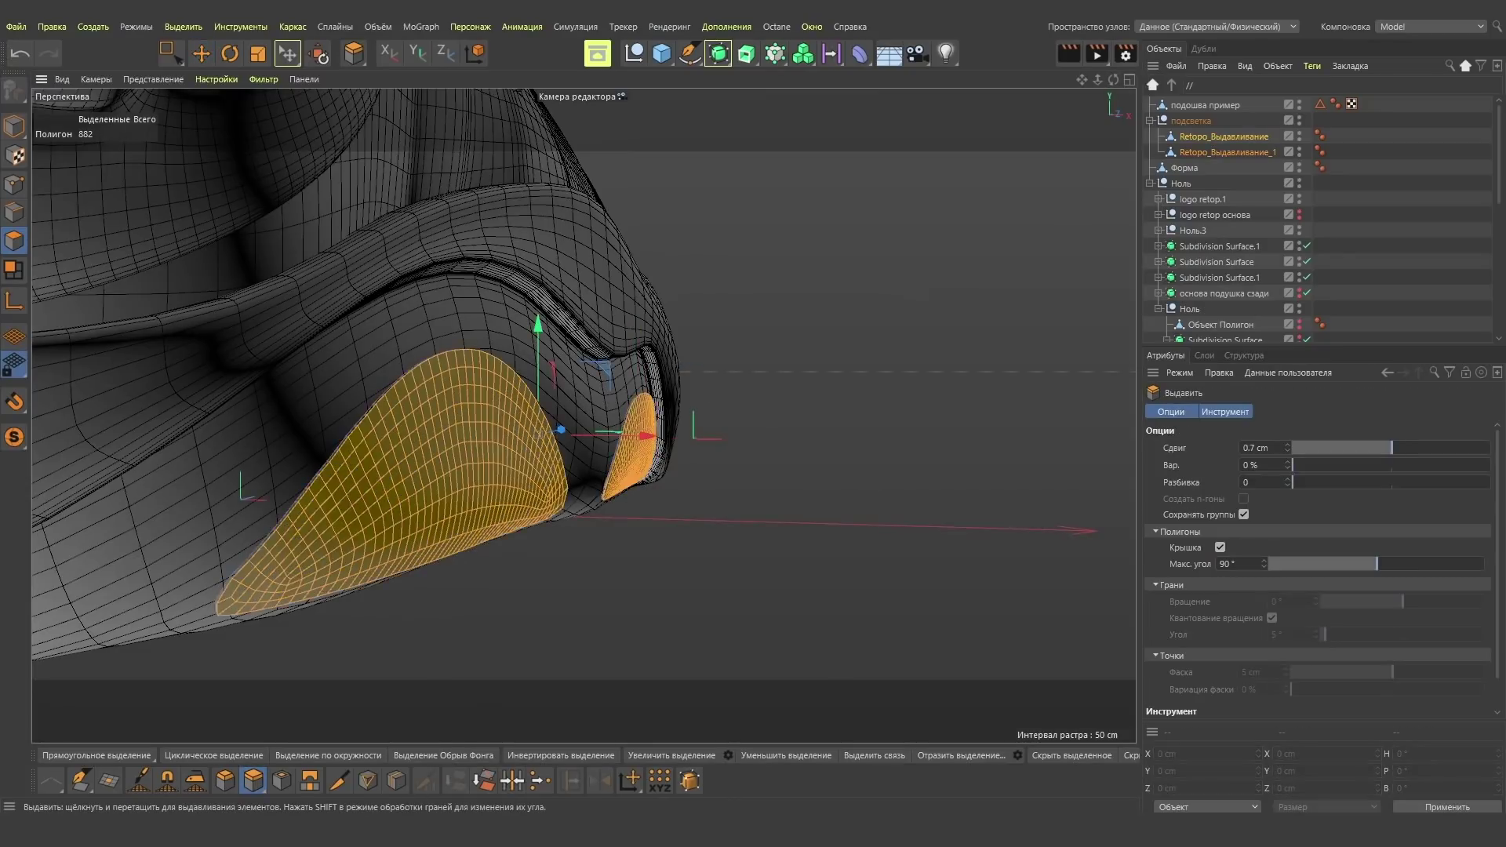
{"action": "left_click", "coordinate": [1395, 259]}
{"action": "left_click_drag", "start_coordinate": [968, 390], "coordinate": [436, 458], "text": "alt"}
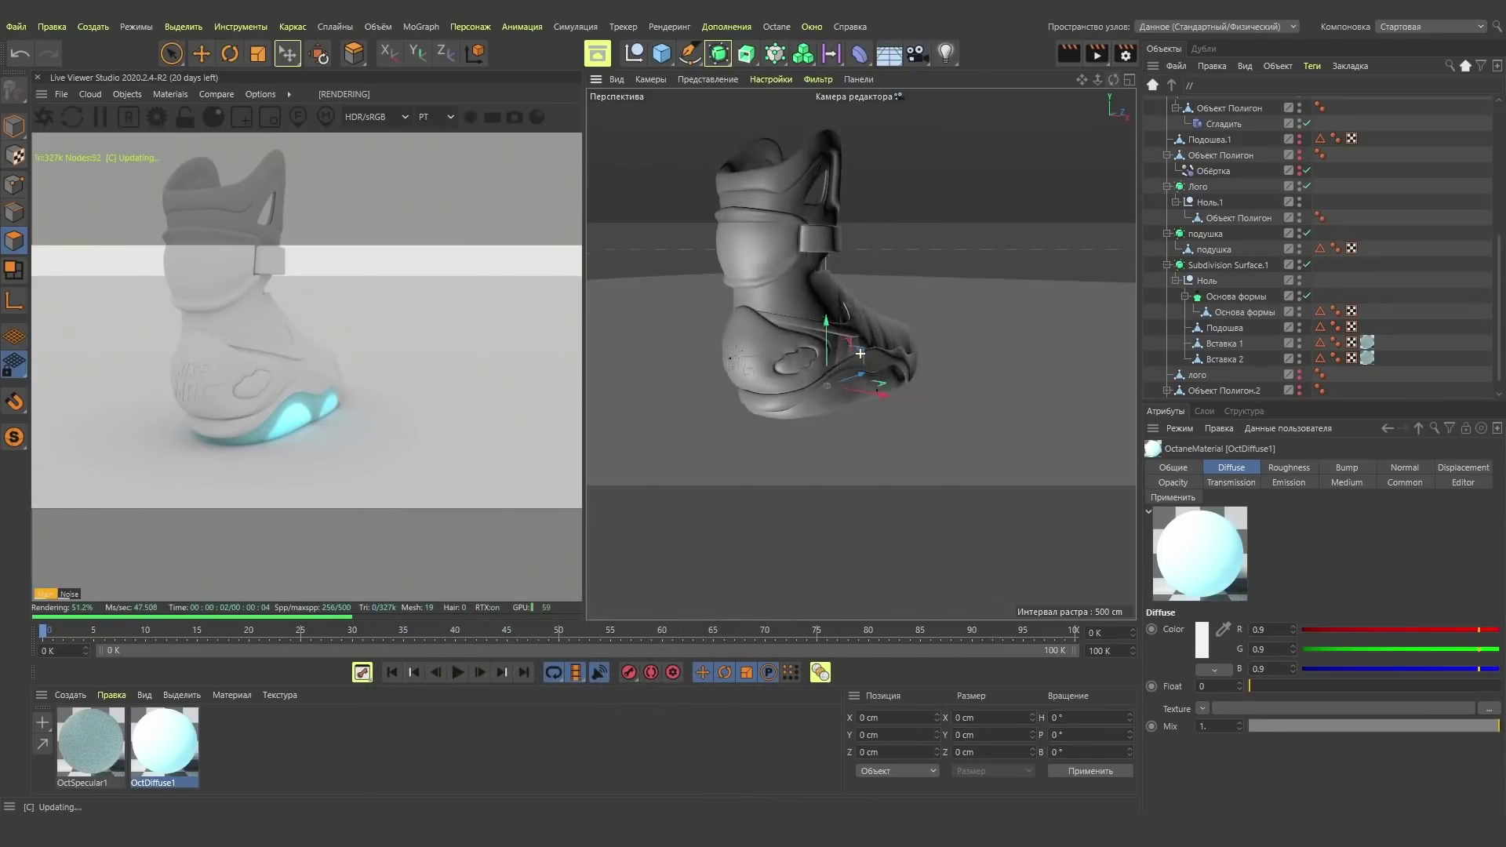
Set the room camera's field of view to 65° and render the shoe to the Picture Viewer.
{"action": "left_click_drag", "start_coordinate": [1113, 79], "coordinate": [1119, 78]}
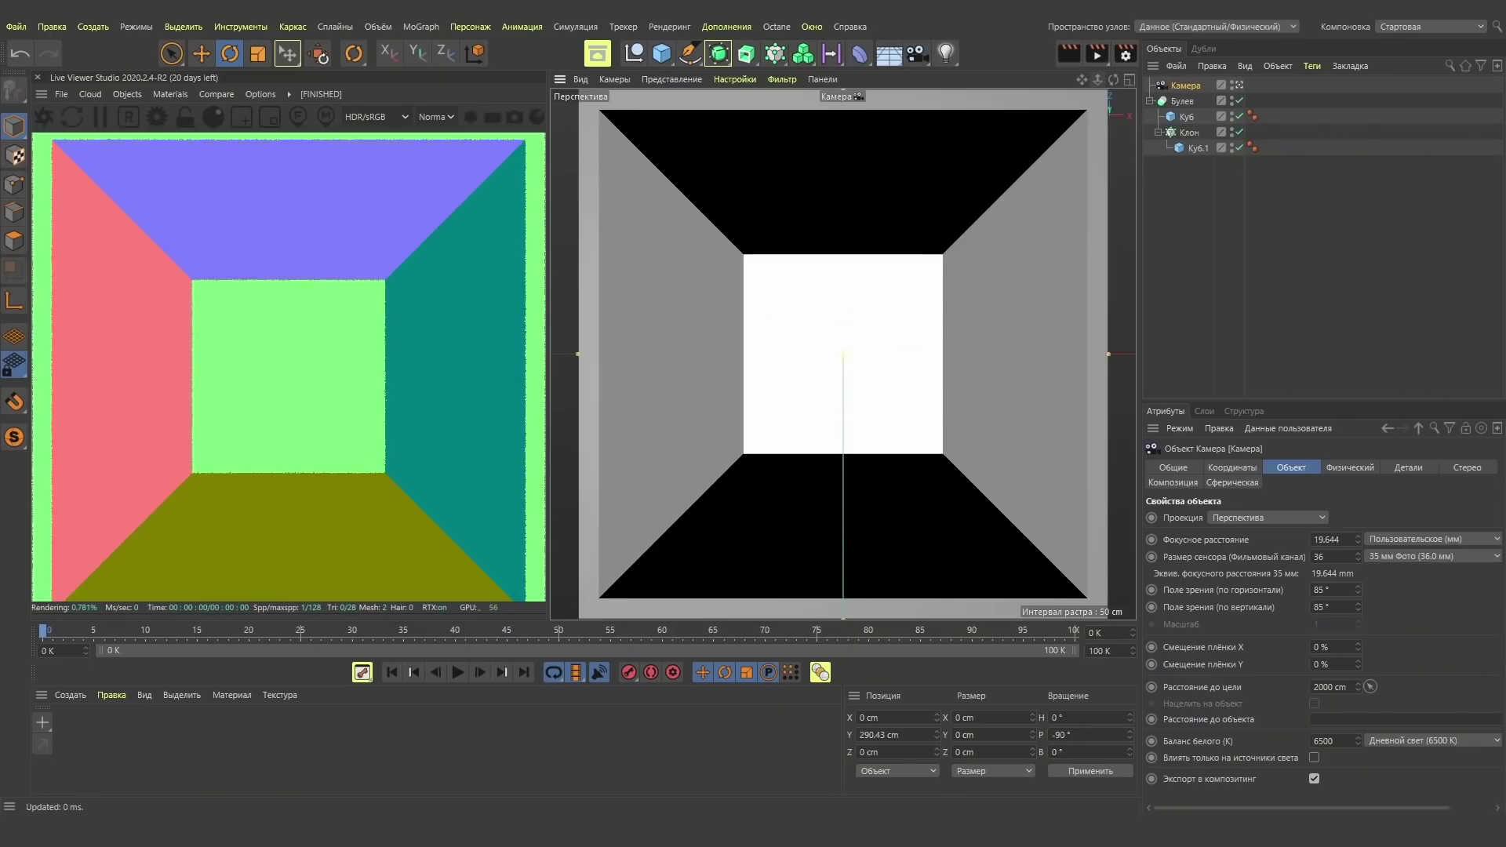
{"action": "left_click", "coordinate": [1231, 467]}
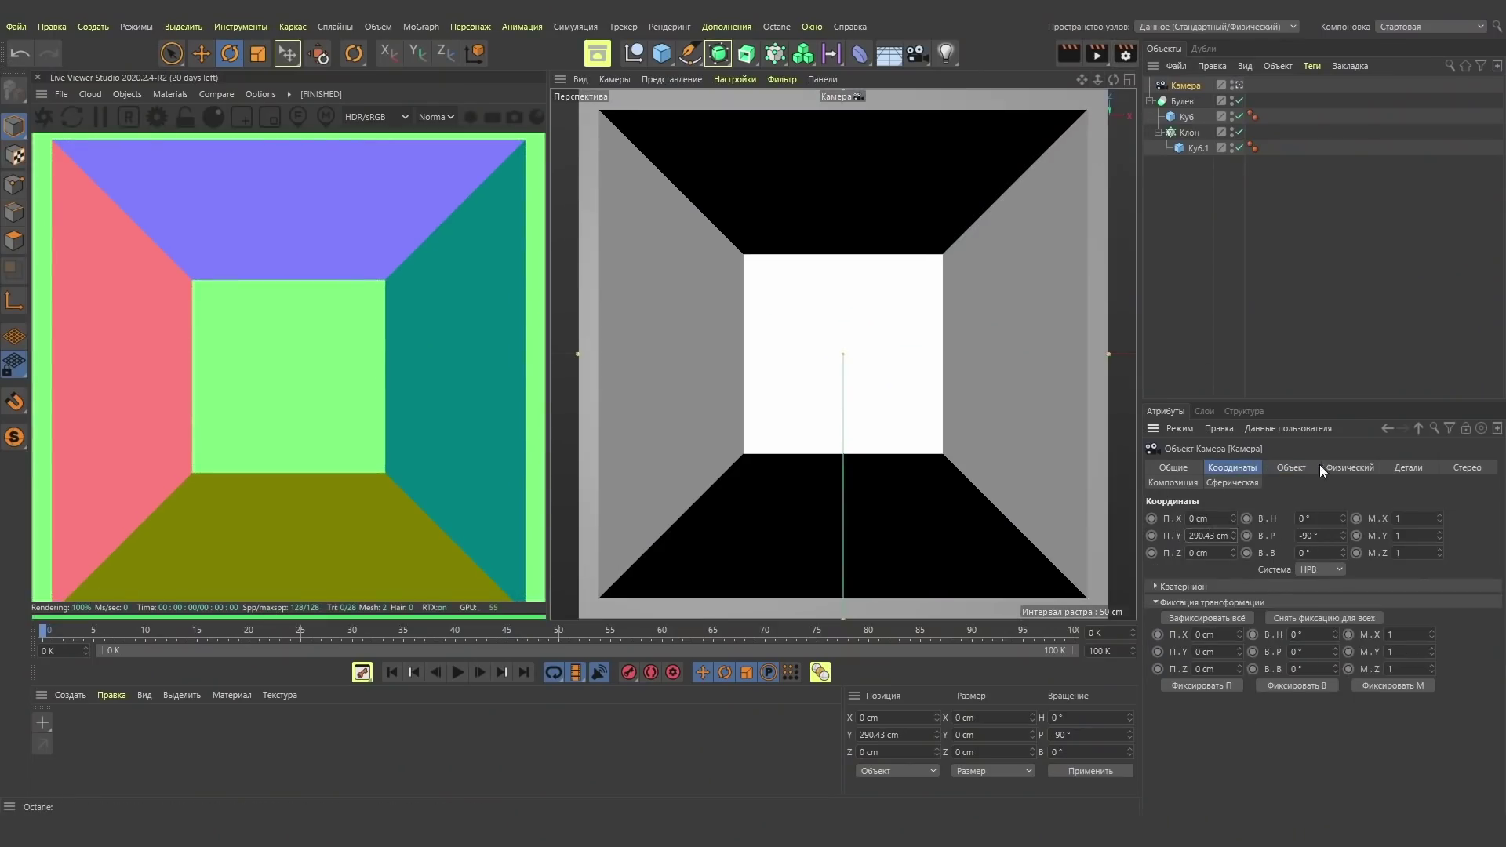
{"action": "left_click", "coordinate": [1291, 467]}
{"action": "left_click_drag", "start_coordinate": [1357, 587], "coordinate": [1354, 591]}
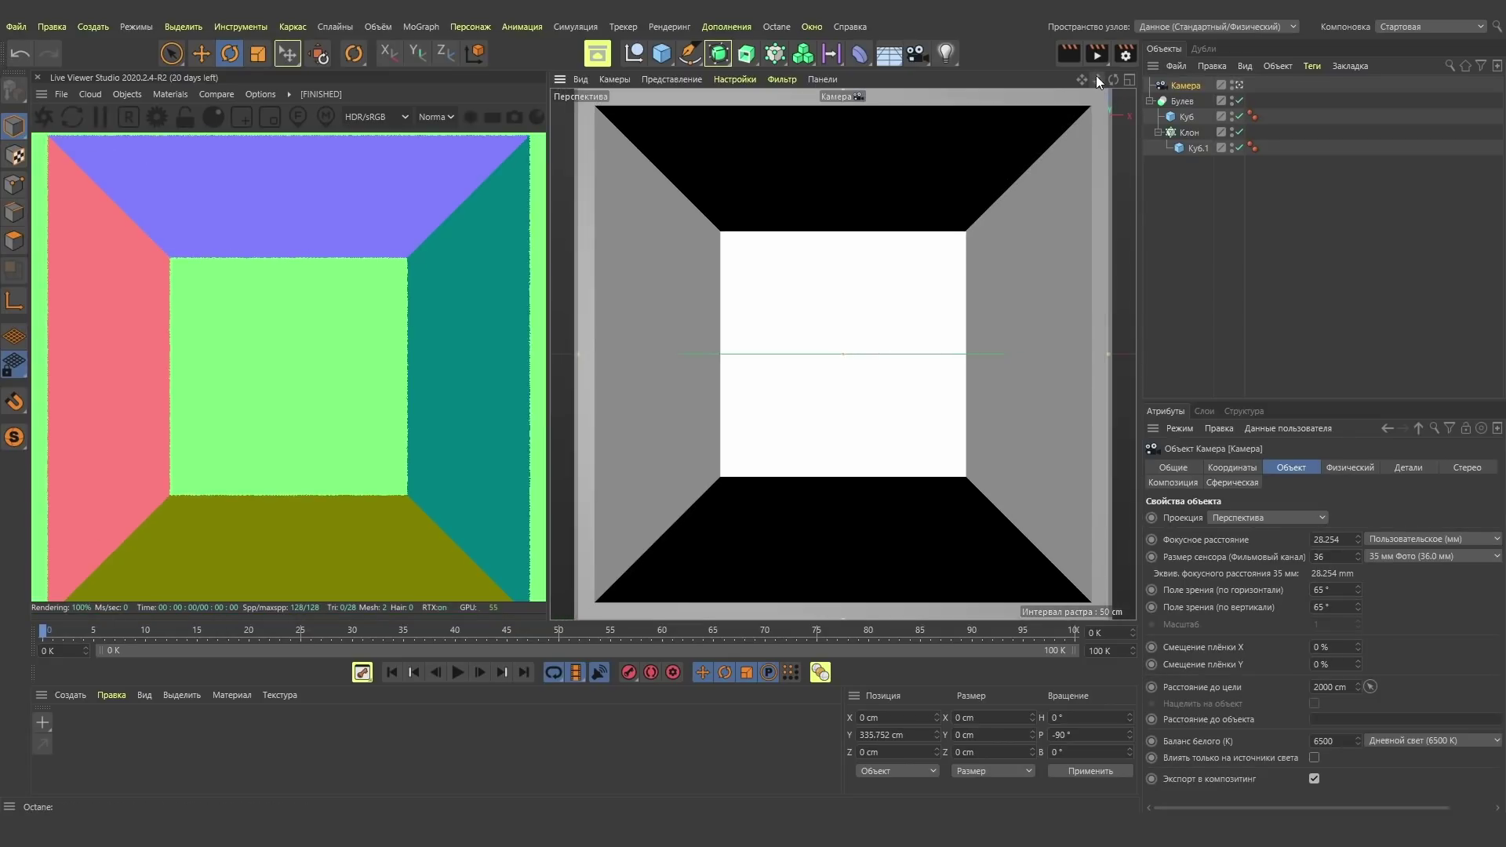
{"action": "key", "text": "ctrl+b"}
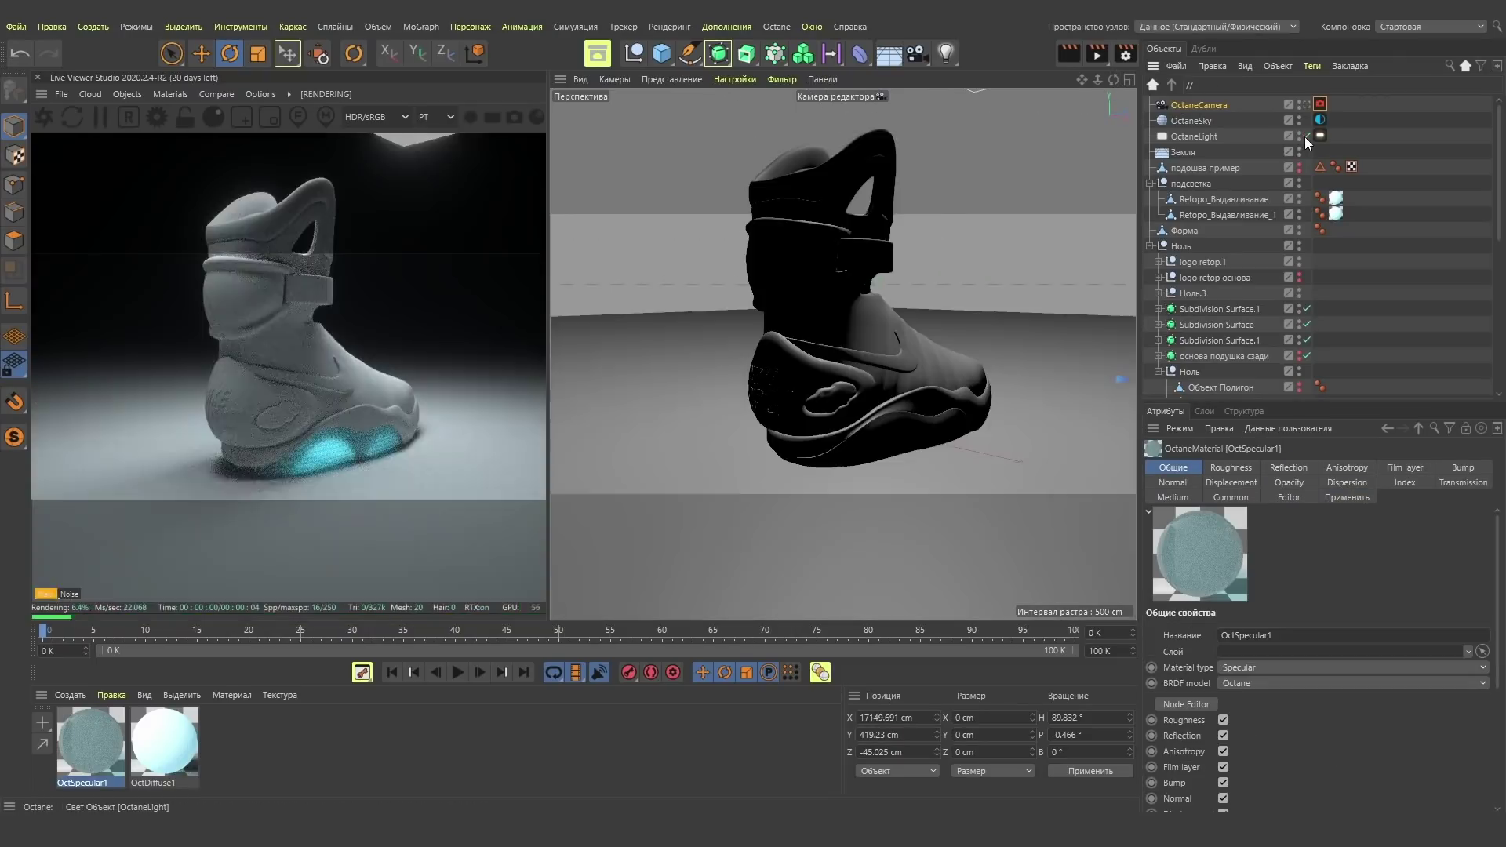
{"action": "scroll", "coordinate": [525, 584], "scroll_direction": "up", "scroll_amount": 3}
Zoom into the Picture Viewer render for a close-up of the glowing sole.
{"action": "scroll", "coordinate": [511, 619], "scroll_direction": "up", "scroll_amount": 3}
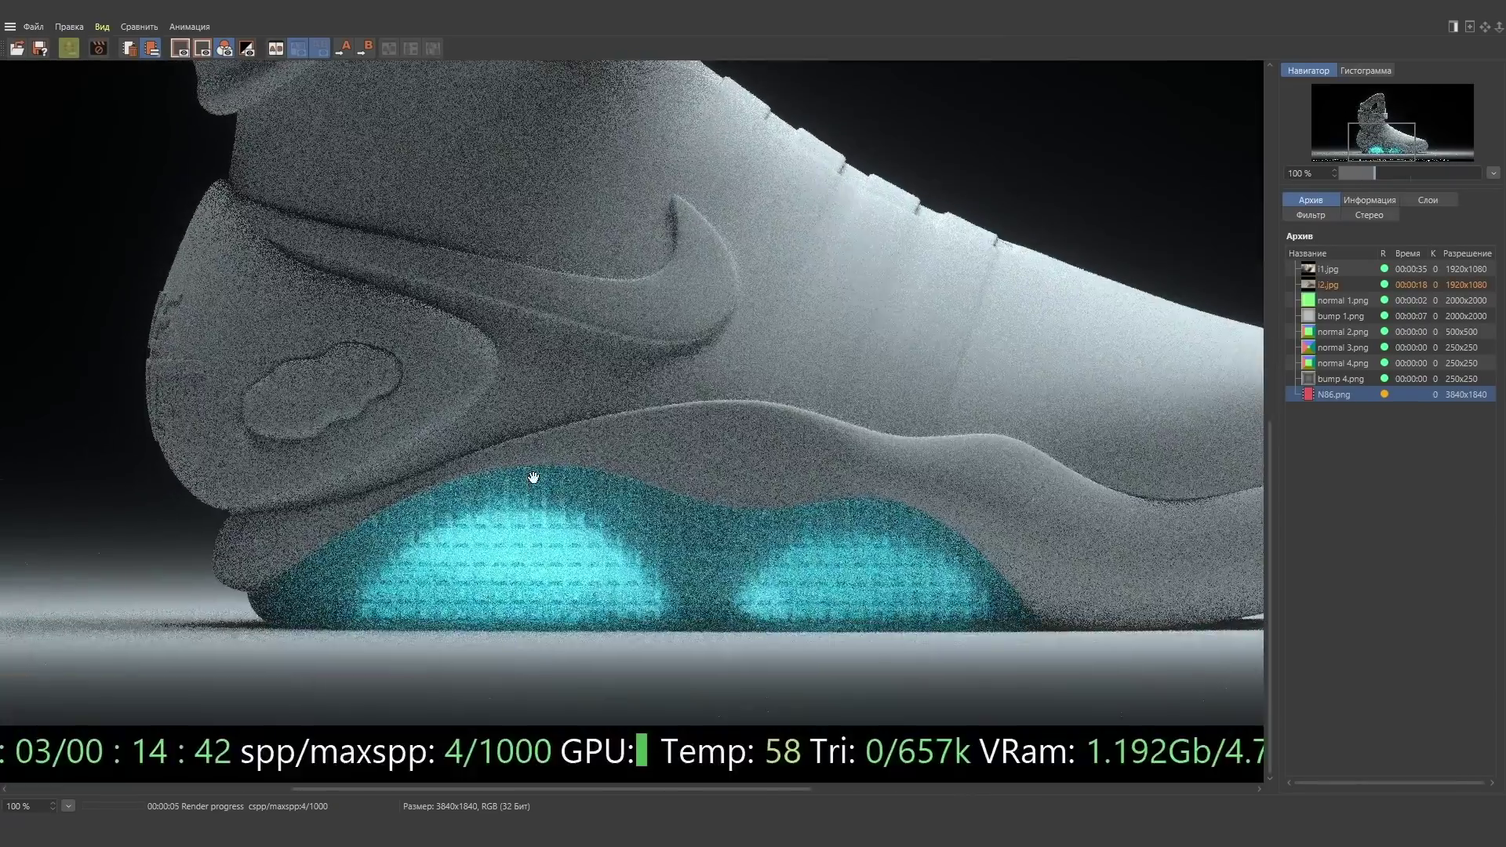
{"action": "scroll", "coordinate": [548, 592], "scroll_direction": "up", "scroll_amount": 3}
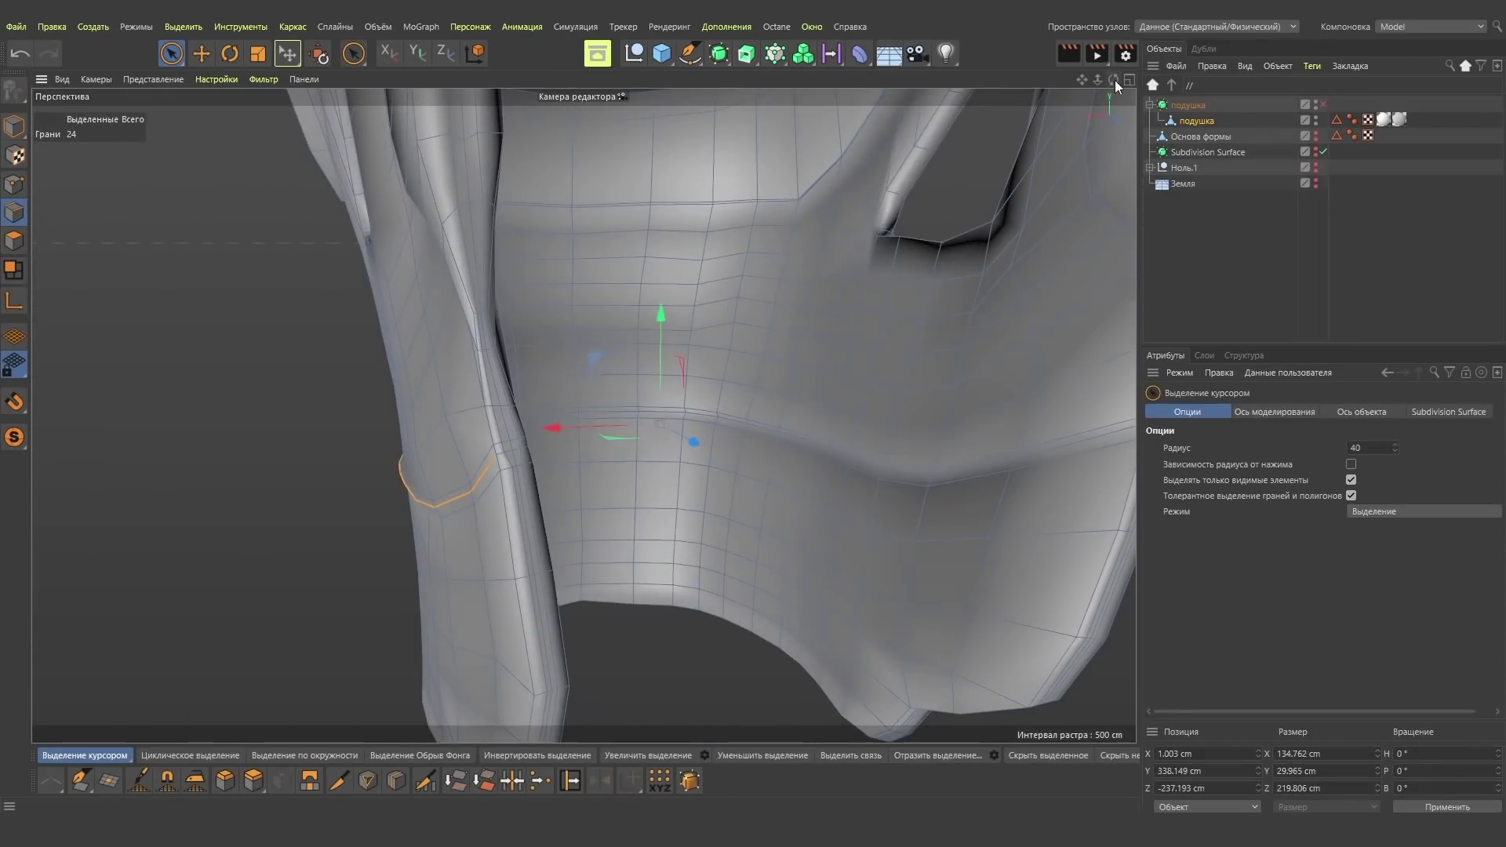
Scale the подушка edge ring slightly inward along X.
{"action": "left_click_drag", "start_coordinate": [556, 425], "coordinate": [49, 221]}
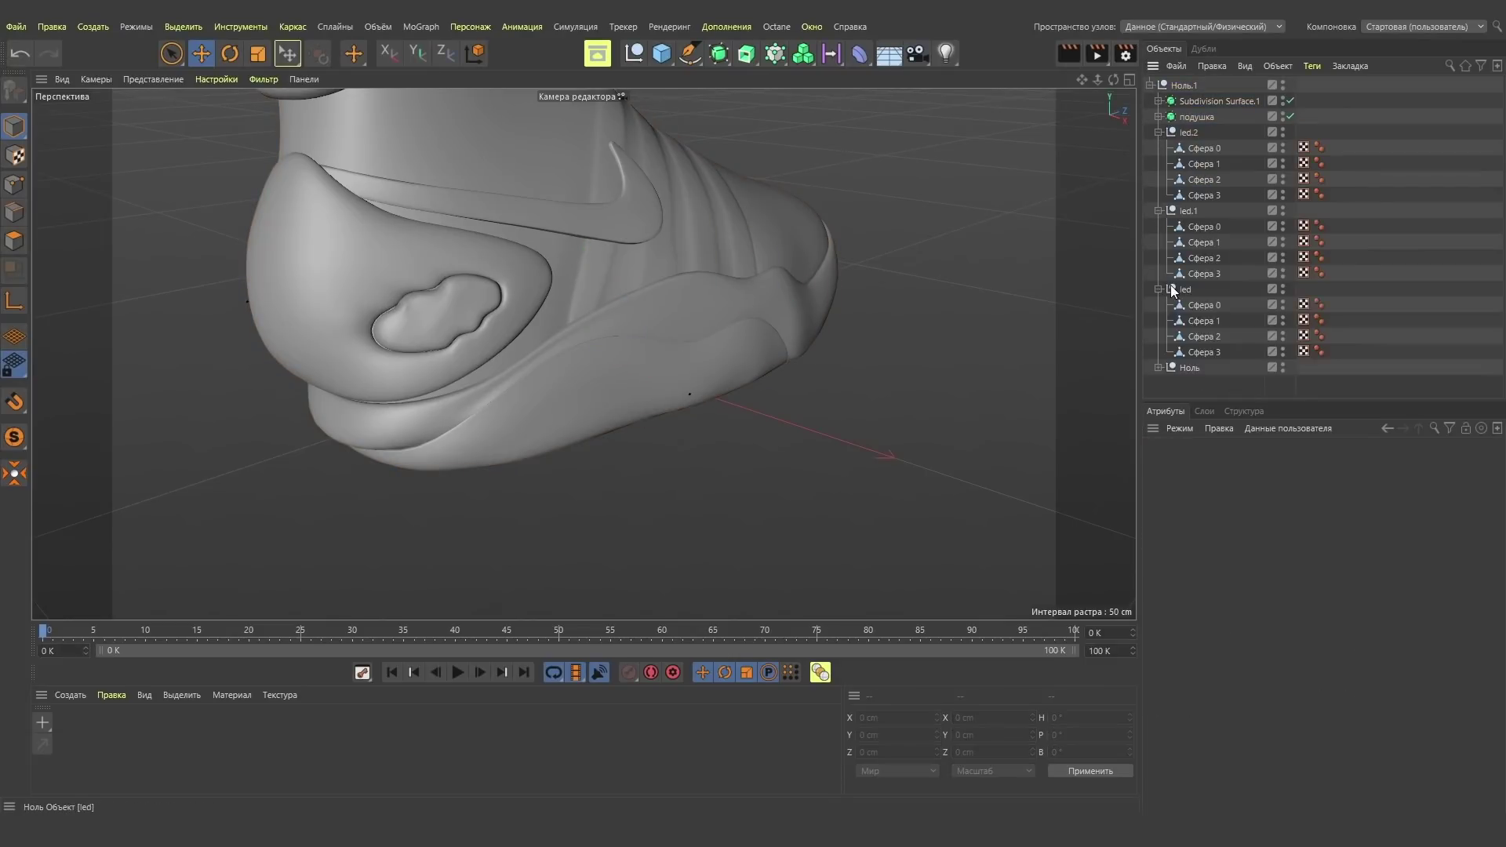
Delete the leftover logo retop основа group from the Object Manager.
{"action": "scroll", "coordinate": [1380, 259], "scroll_direction": "up", "scroll_amount": 10}
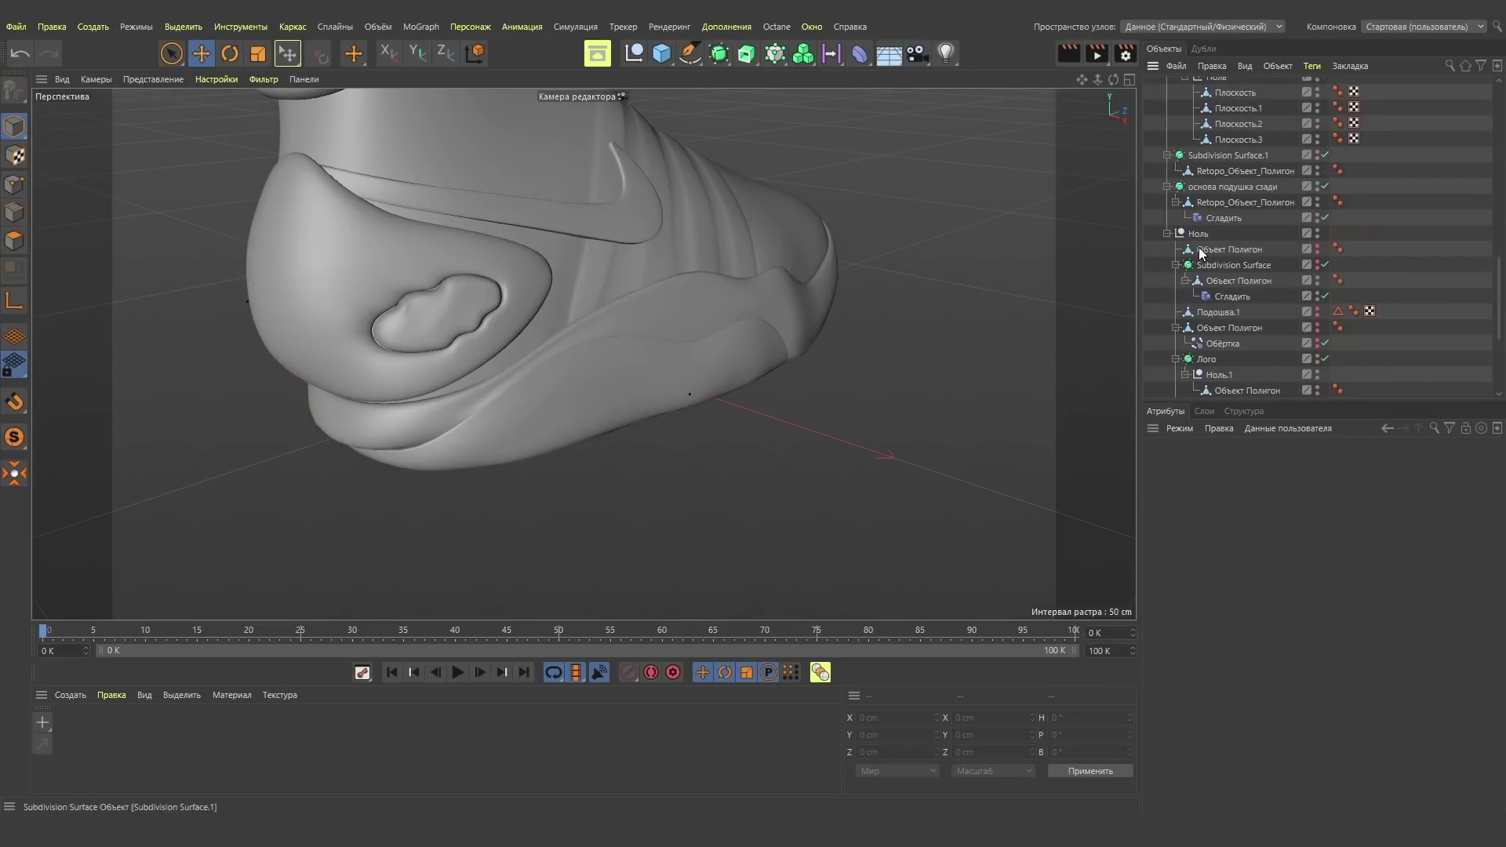
{"action": "scroll", "coordinate": [1156, 115], "scroll_direction": "up", "scroll_amount": 5}
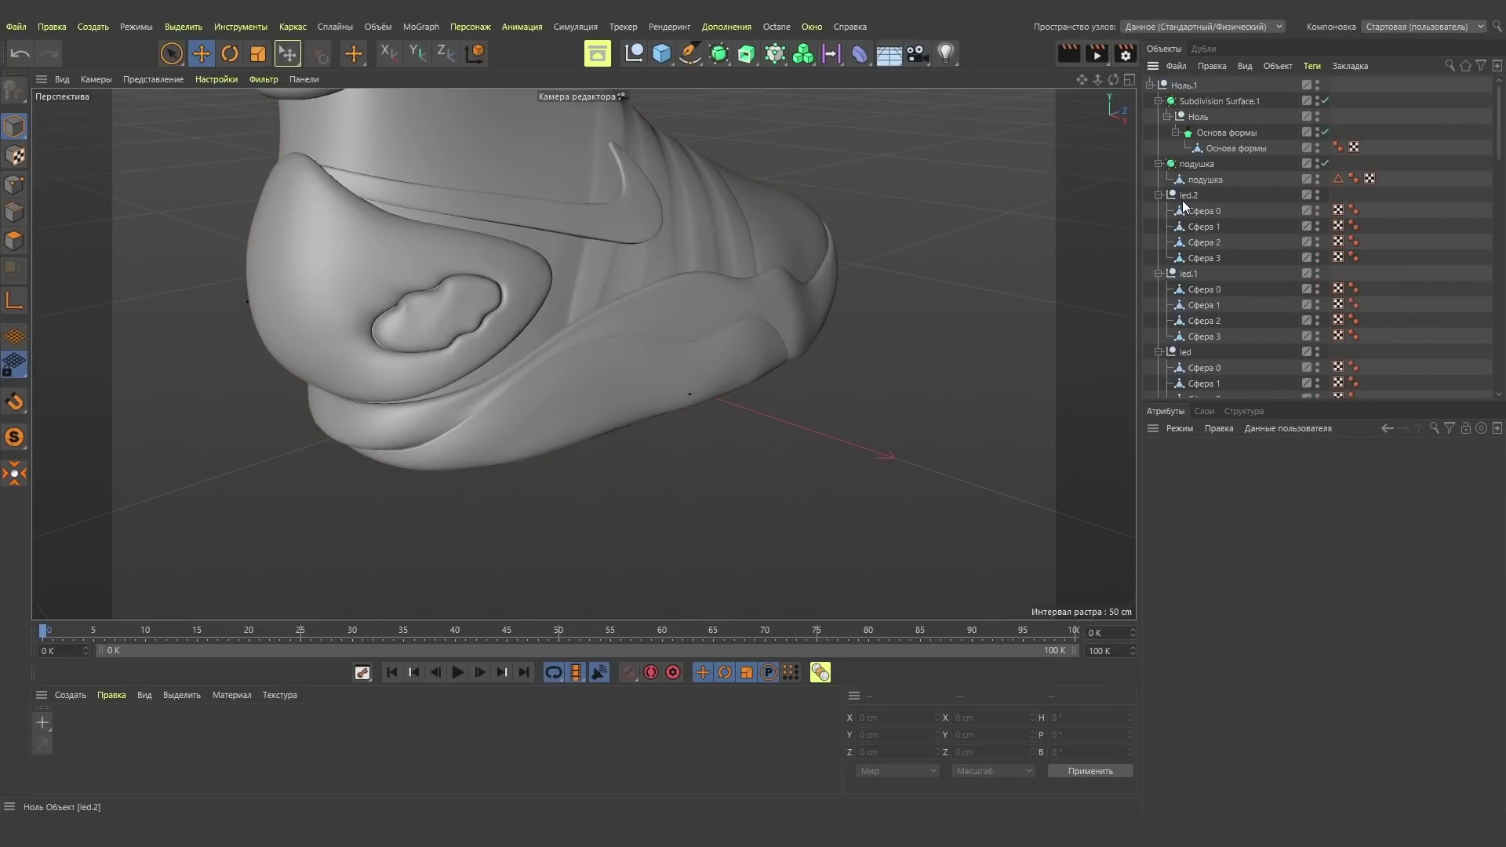
{"action": "left_click", "coordinate": [1220, 149]}
{"action": "scroll", "coordinate": [704, 391], "scroll_direction": "down", "scroll_amount": 5}
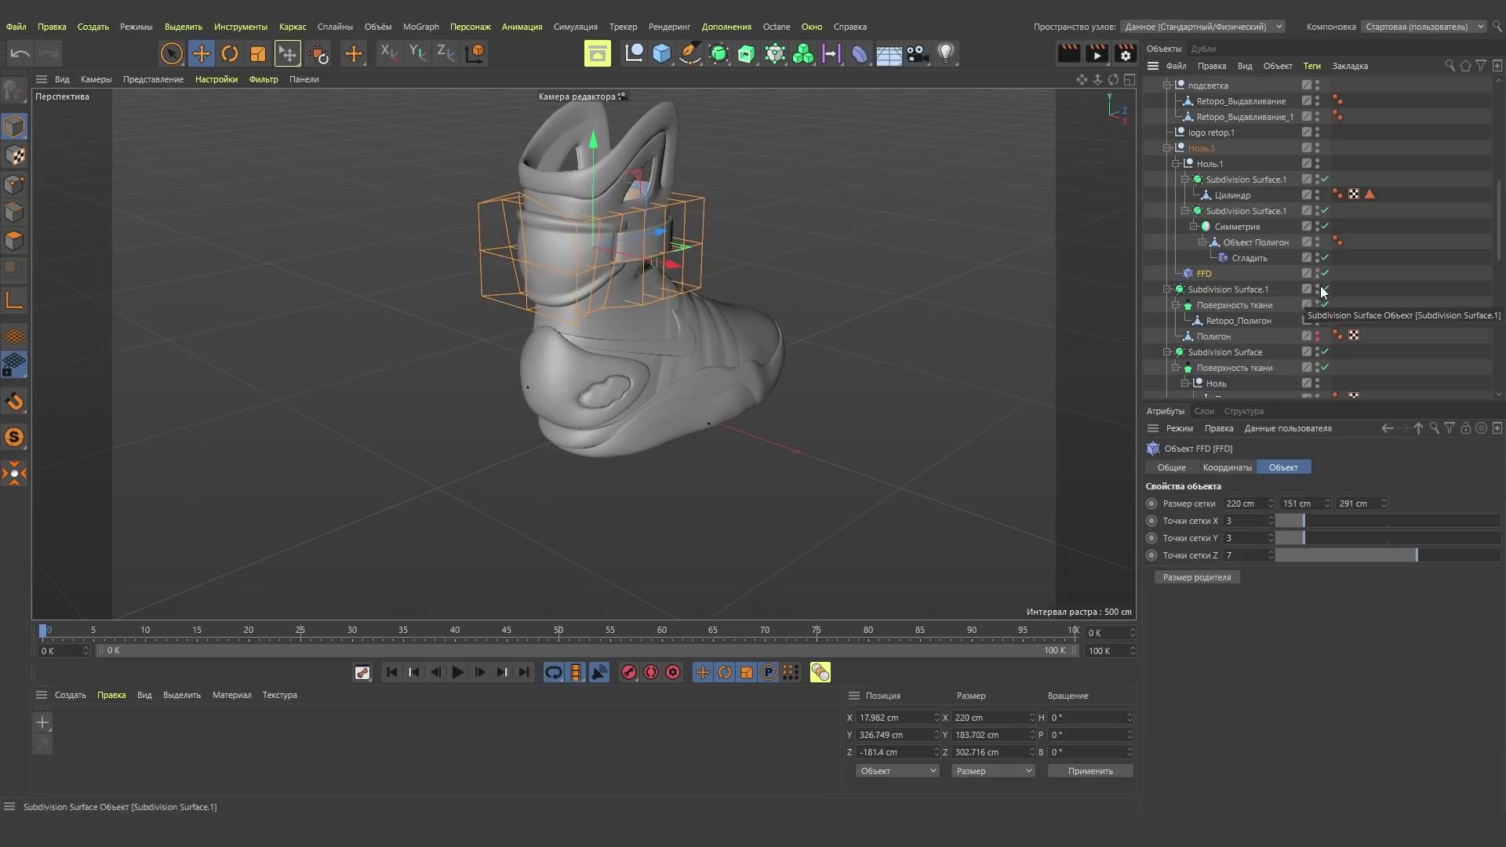
{"action": "key", "text": "Delete"}
Move the Подошва pieces under подушка, put Язык into Основа формы, and rename the Ноль group.
{"action": "left_click", "coordinate": [1259, 350]}
{"action": "left_click", "coordinate": [1208, 321]}
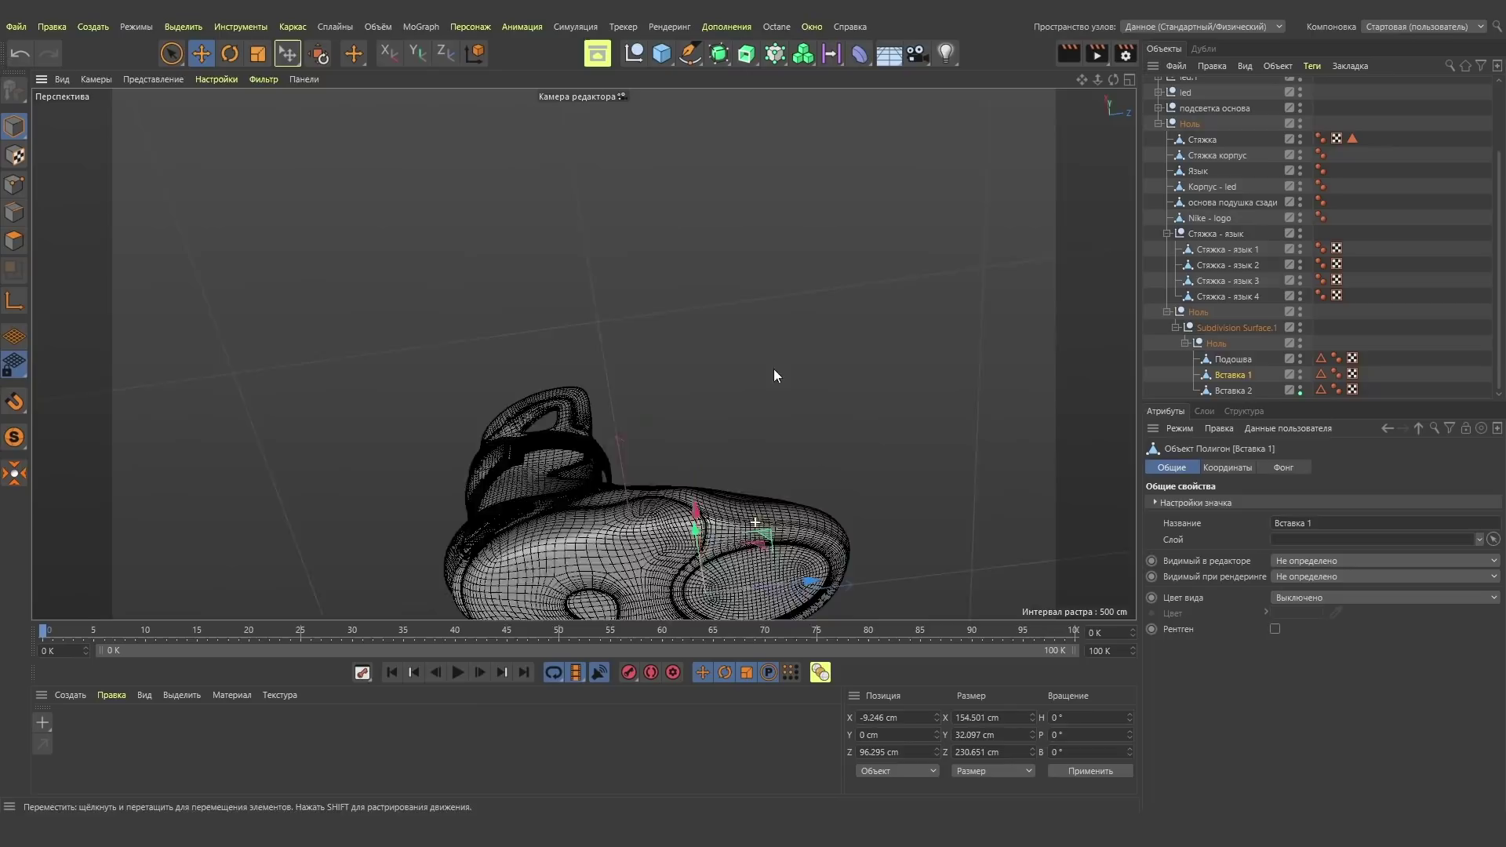
{"action": "left_click", "coordinate": [1255, 375]}
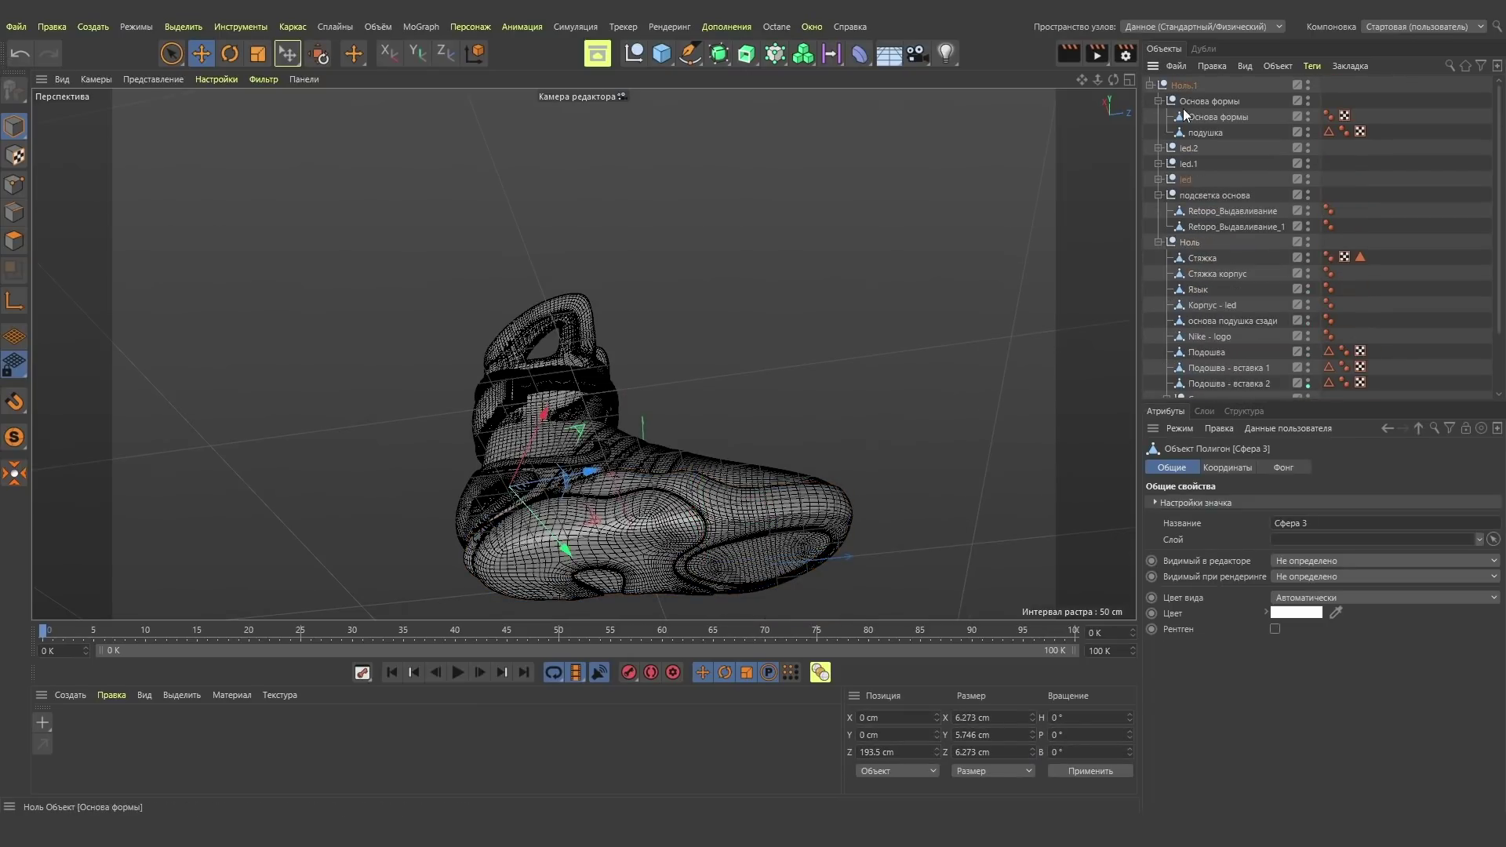
{"action": "left_click_drag", "start_coordinate": [1225, 307], "coordinate": [1214, 111]}
{"action": "left_click", "coordinate": [1207, 267]}
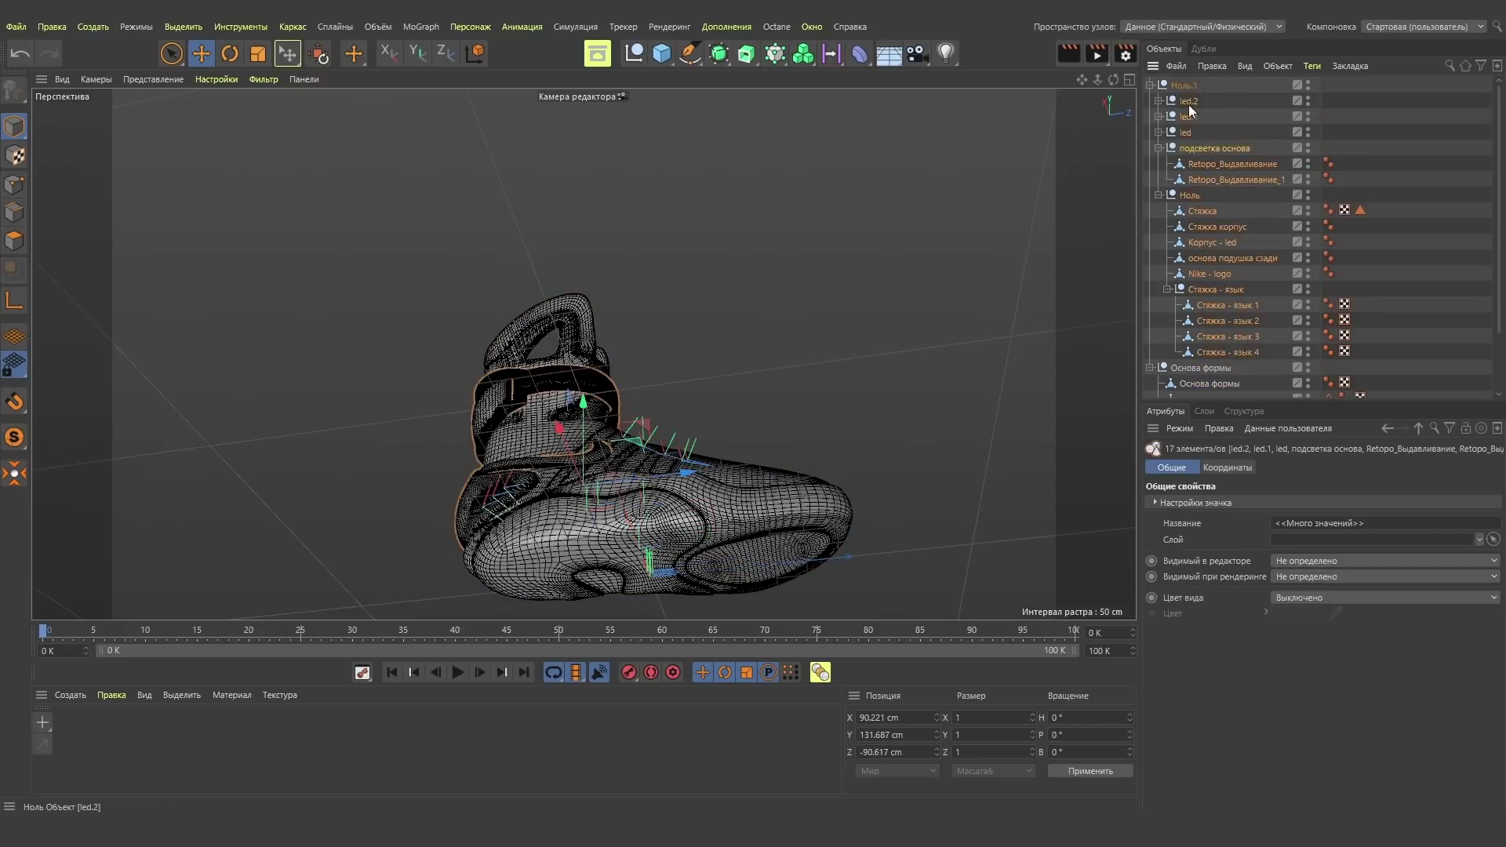
{"action": "left_click", "coordinate": [1148, 195]}
{"action": "double_click", "coordinate": [1182, 179]}
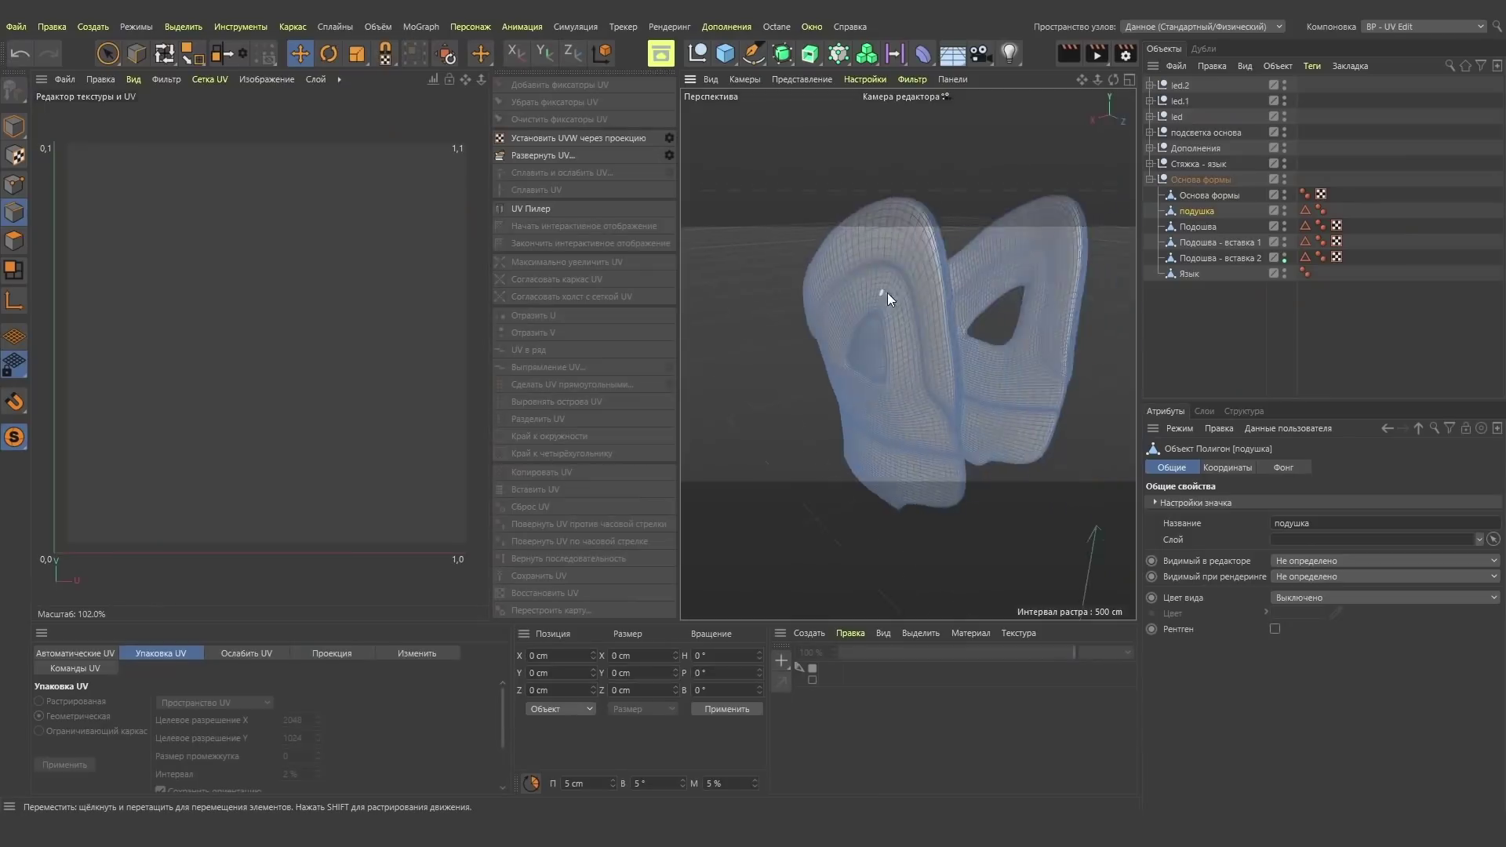
{"action": "mouse_move", "coordinate": [887, 294]}
{"action": "left_mouse_down", "text": "alt"}
{"action": "mouse_move", "coordinate": [938, 240]}
{"action": "mouse_move", "coordinate": [796, 431]}
{"action": "left_mouse_up", "text": "alt"}
Path-select a strip of faces around the cup-shaped подушка mesh.
{"action": "key", "text": "u"}
{"action": "key", "text": "m"}
{"action": "scroll", "coordinate": [929, 266], "scroll_direction": "up", "scroll_amount": 5}
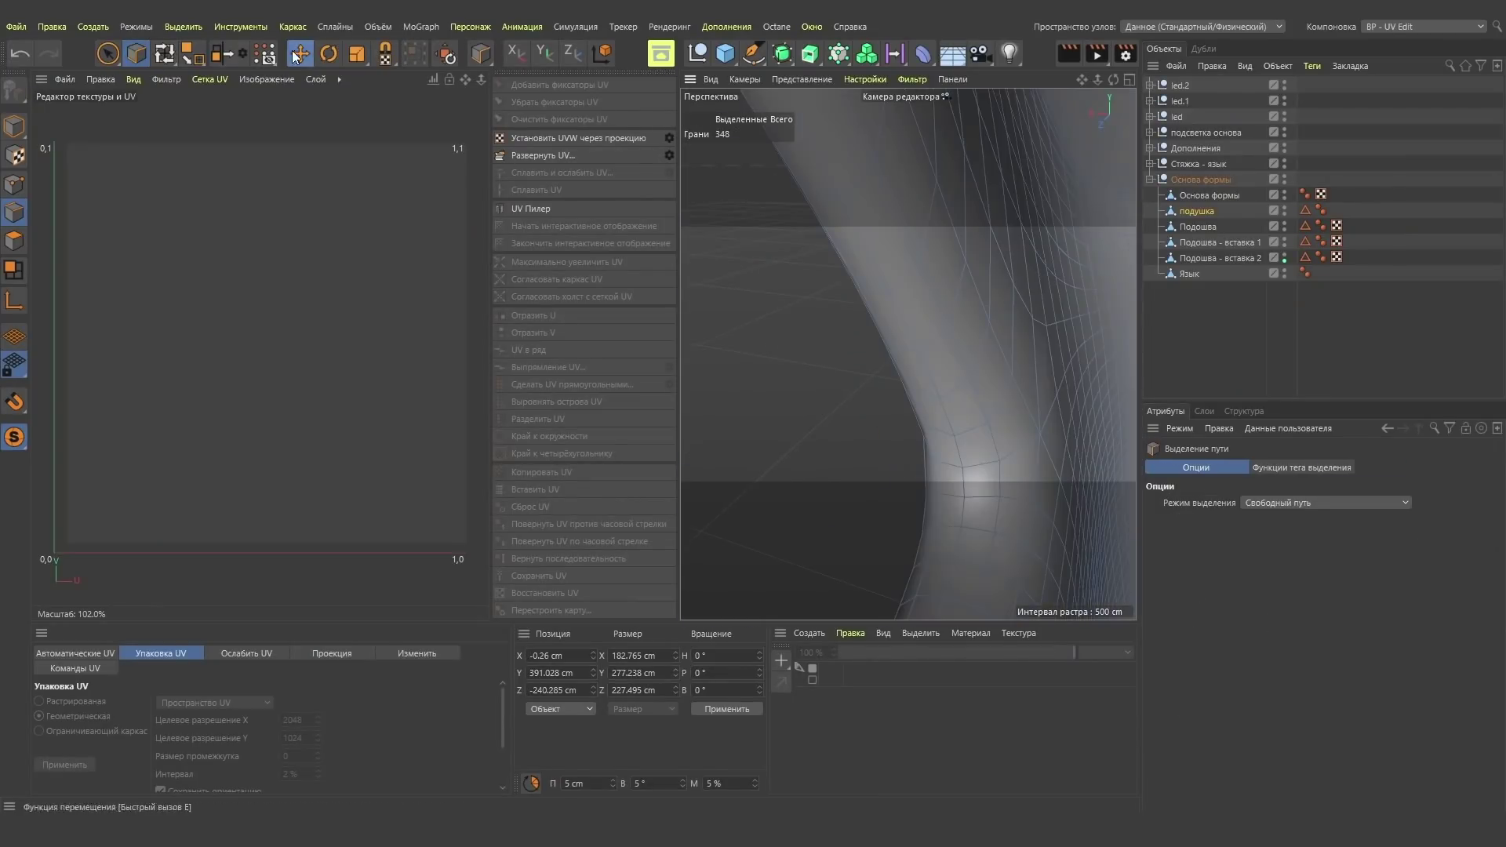
{"action": "scroll", "coordinate": [959, 364], "scroll_direction": "down", "scroll_amount": 4}
{"action": "key", "text": "e"}
{"action": "scroll", "coordinate": [949, 373], "scroll_direction": "up", "scroll_amount": 5}
{"action": "scroll", "coordinate": [874, 383], "scroll_direction": "down", "scroll_amount": 6}
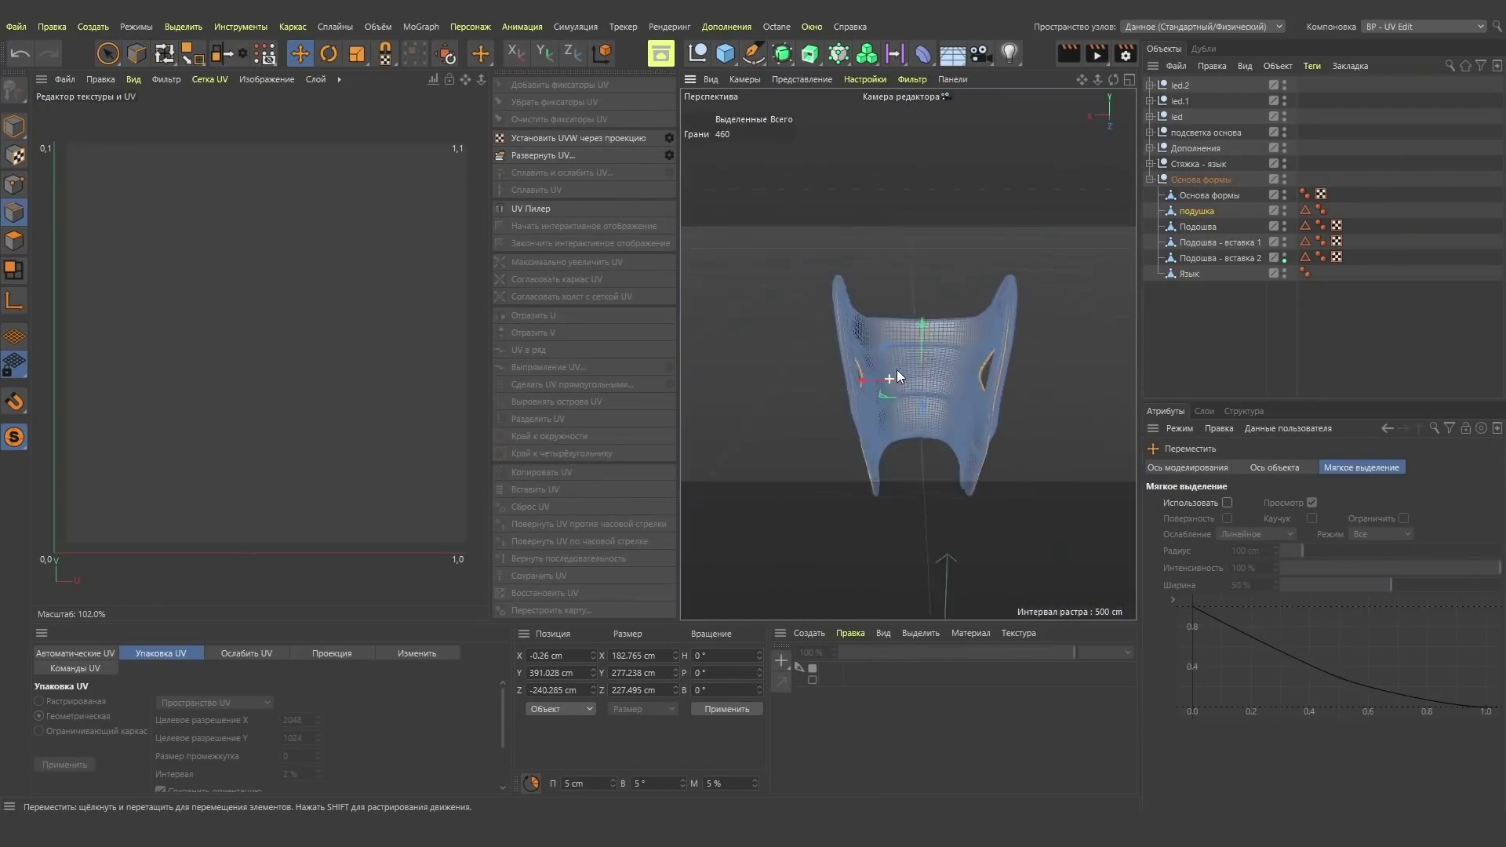
{"action": "left_click_drag", "start_coordinate": [896, 370], "coordinate": [880, 347], "text": "alt"}
{"action": "scroll", "coordinate": [880, 347], "scroll_direction": "up", "scroll_amount": 5}
{"action": "scroll", "coordinate": [878, 313], "scroll_direction": "down", "scroll_amount": 4}
Set UVW from projection and relax the UVs into flat islands.
{"action": "left_click", "coordinate": [669, 155]}
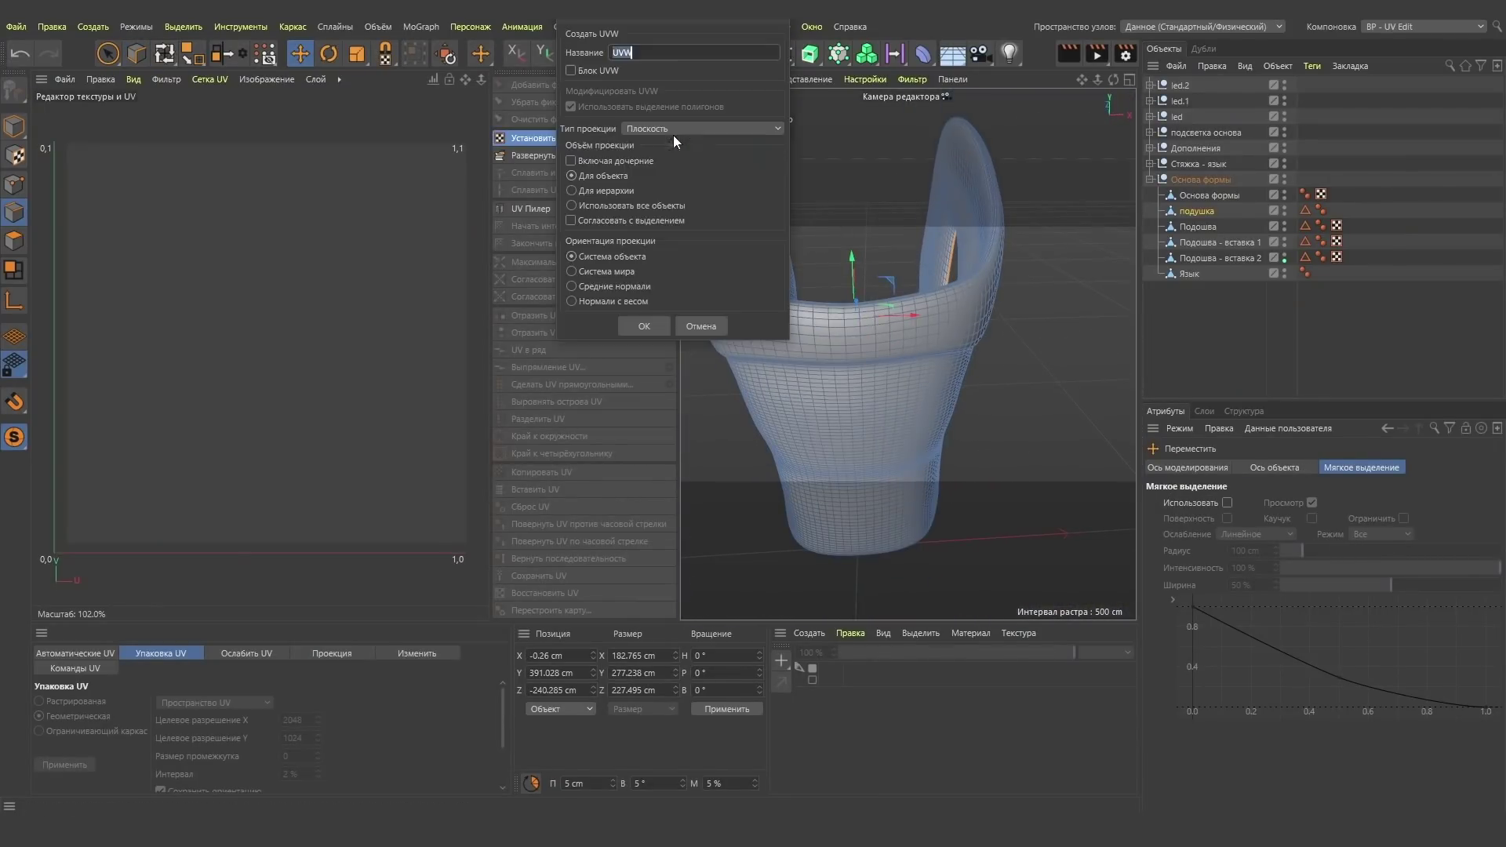
{"action": "left_click", "coordinate": [665, 340]}
{"action": "left_click", "coordinate": [246, 653]}
{"action": "left_click", "coordinate": [80, 756]}
{"action": "scroll", "coordinate": [1104, 334], "scroll_direction": "up", "scroll_amount": 5}
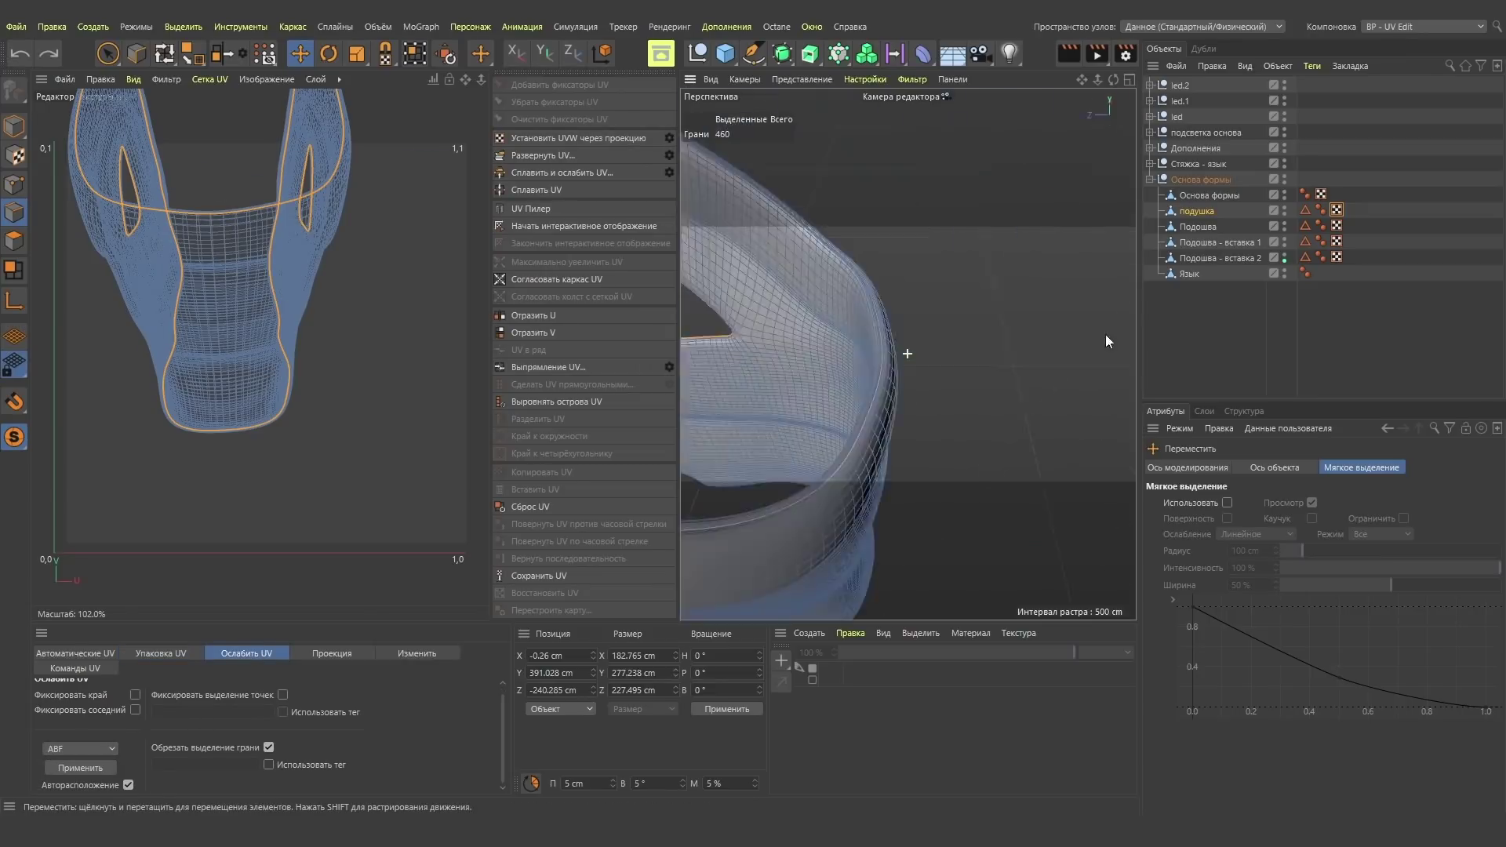
{"action": "scroll", "coordinate": [1020, 353], "scroll_direction": "down", "scroll_amount": 5}
{"action": "left_click", "coordinate": [543, 154]}
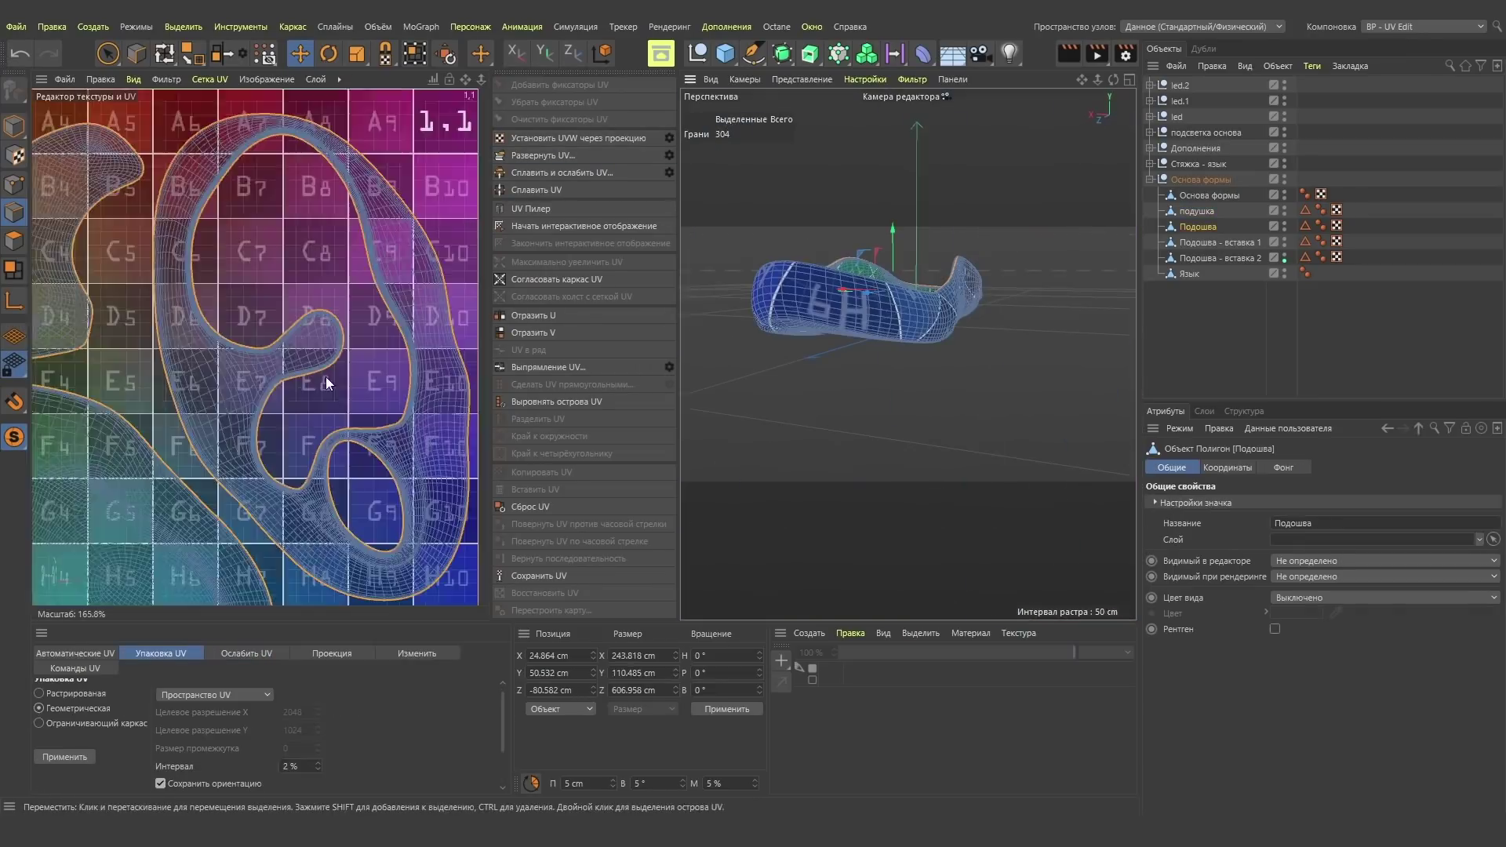
Select the UV islands and arrange them inside the 0–1 UV square.
{"action": "scroll", "coordinate": [494, 727], "scroll_direction": "up", "scroll_amount": 3}
{"action": "double_click", "coordinate": [169, 303]}
{"action": "scroll", "coordinate": [1023, 293], "scroll_direction": "up", "scroll_amount": 5}
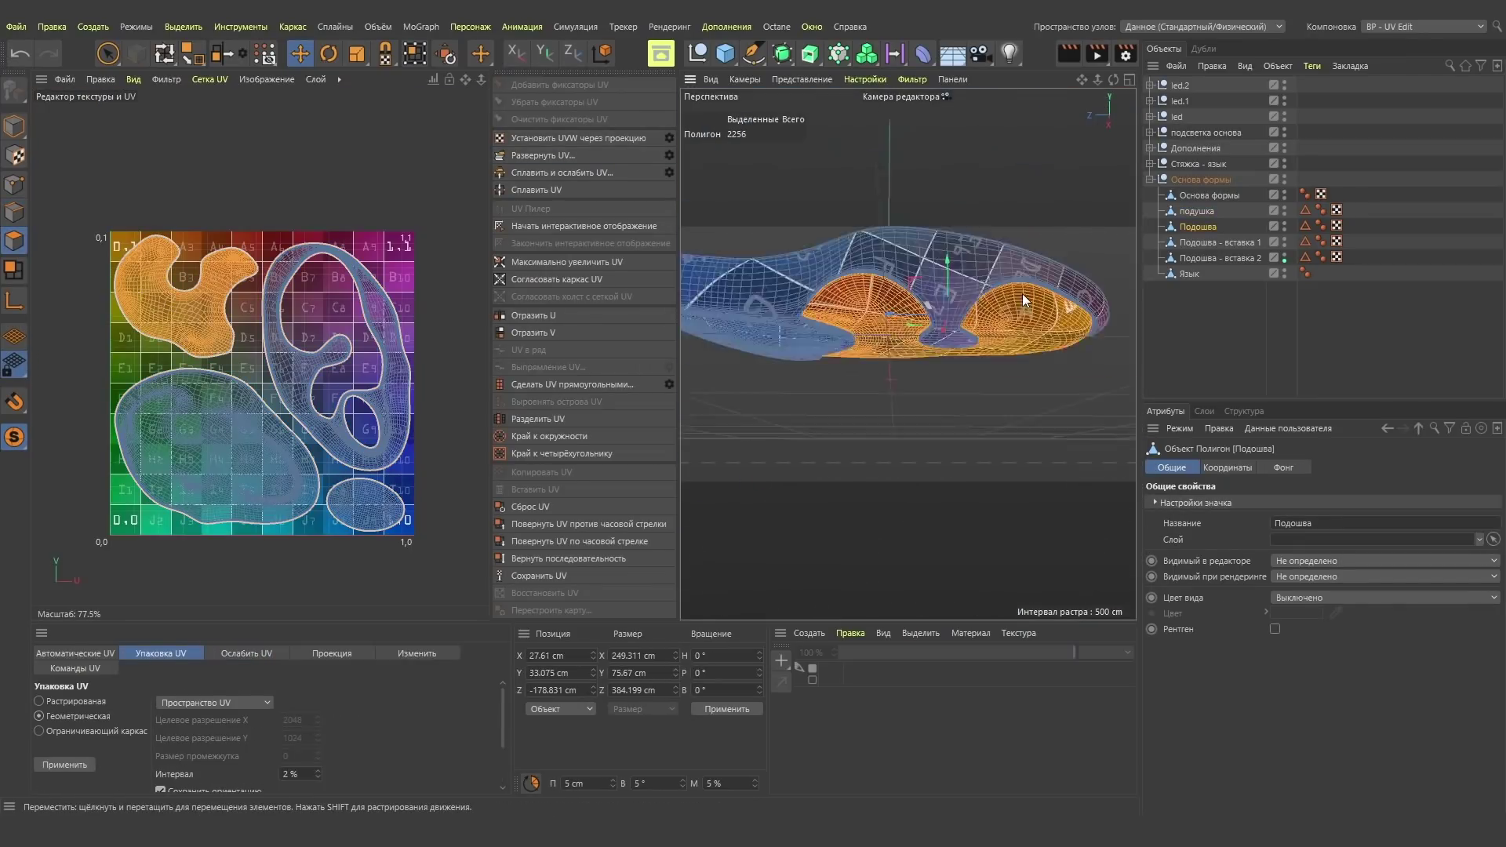
{"action": "double_click", "coordinate": [225, 449]}
{"action": "scroll", "coordinate": [879, 223], "scroll_direction": "up", "scroll_amount": 5}
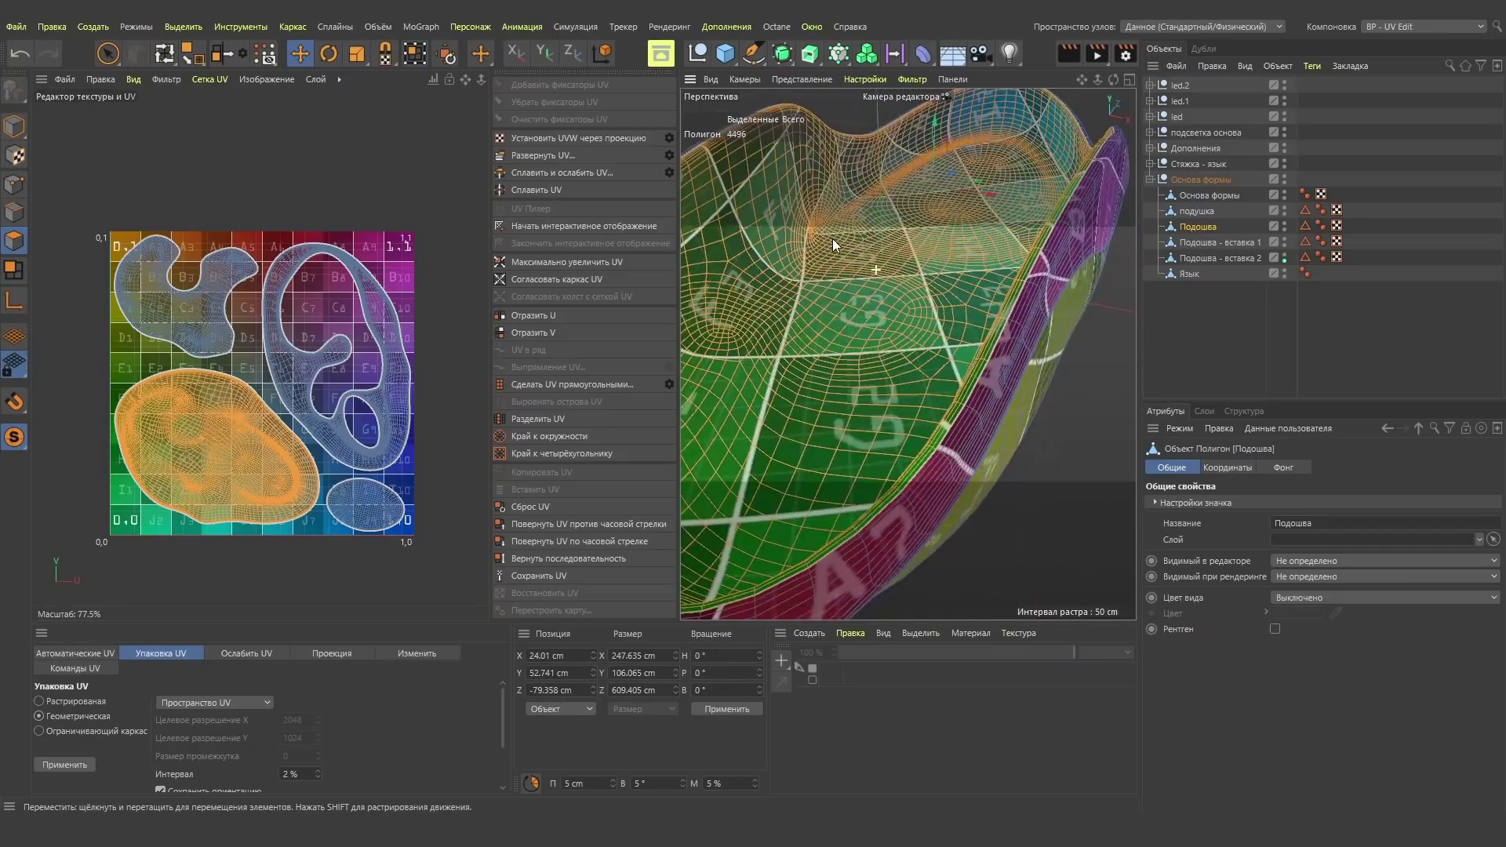
{"action": "double_click", "coordinate": [365, 502]}
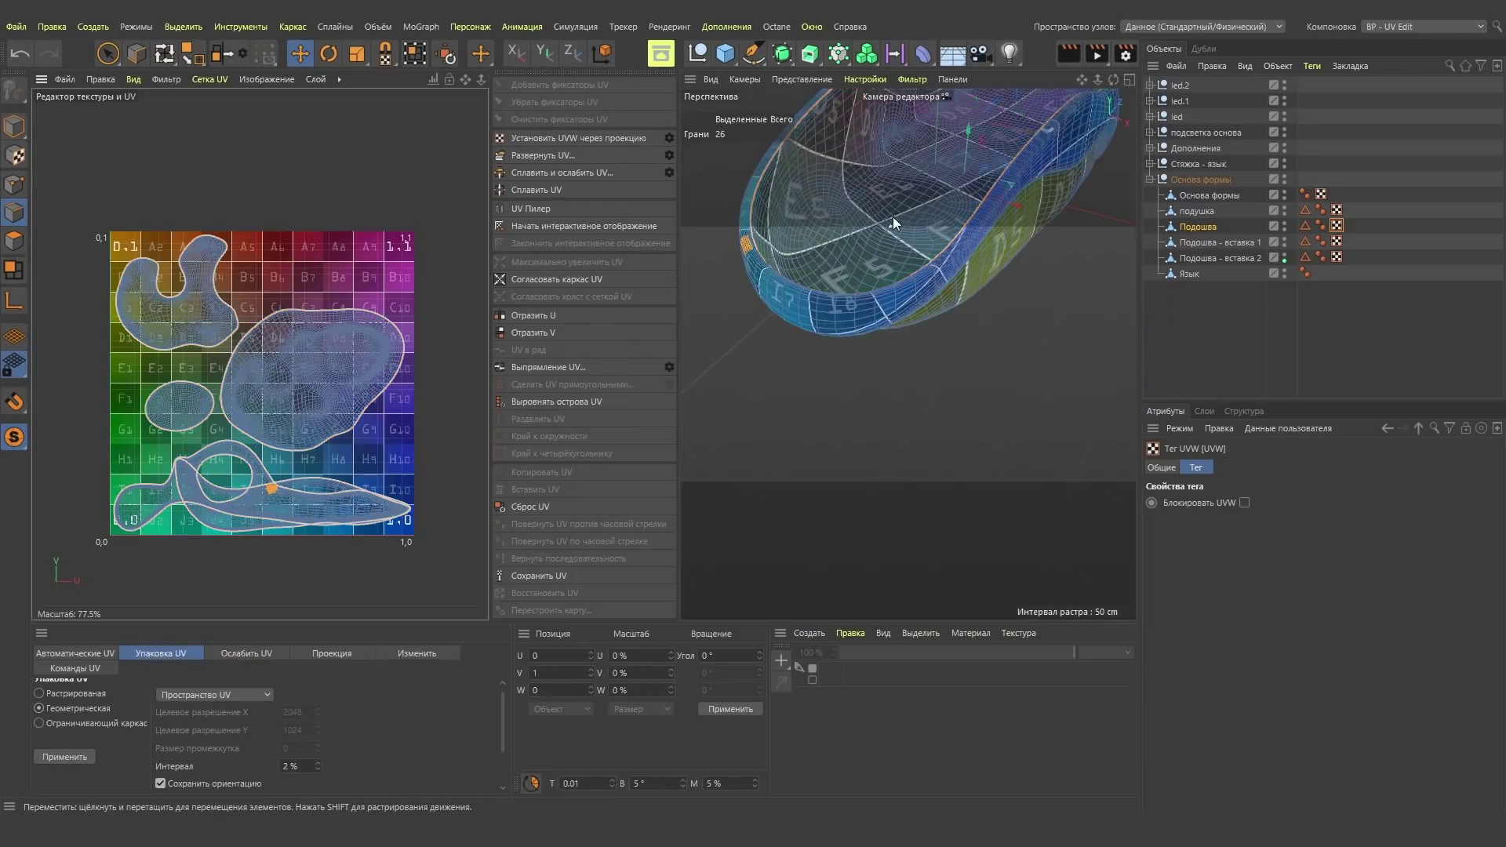
{"action": "mouse_move", "coordinate": [1062, 355]}
{"action": "left_mouse_down", "text": "alt"}
{"action": "mouse_move", "coordinate": [976, 253]}
{"action": "mouse_move", "coordinate": [912, 305]}
{"action": "mouse_move", "coordinate": [839, 529]}
{"action": "mouse_move", "coordinate": [921, 305]}
{"action": "mouse_move", "coordinate": [797, 313]}
{"action": "mouse_move", "coordinate": [976, 274]}
{"action": "left_mouse_up", "text": "alt"}
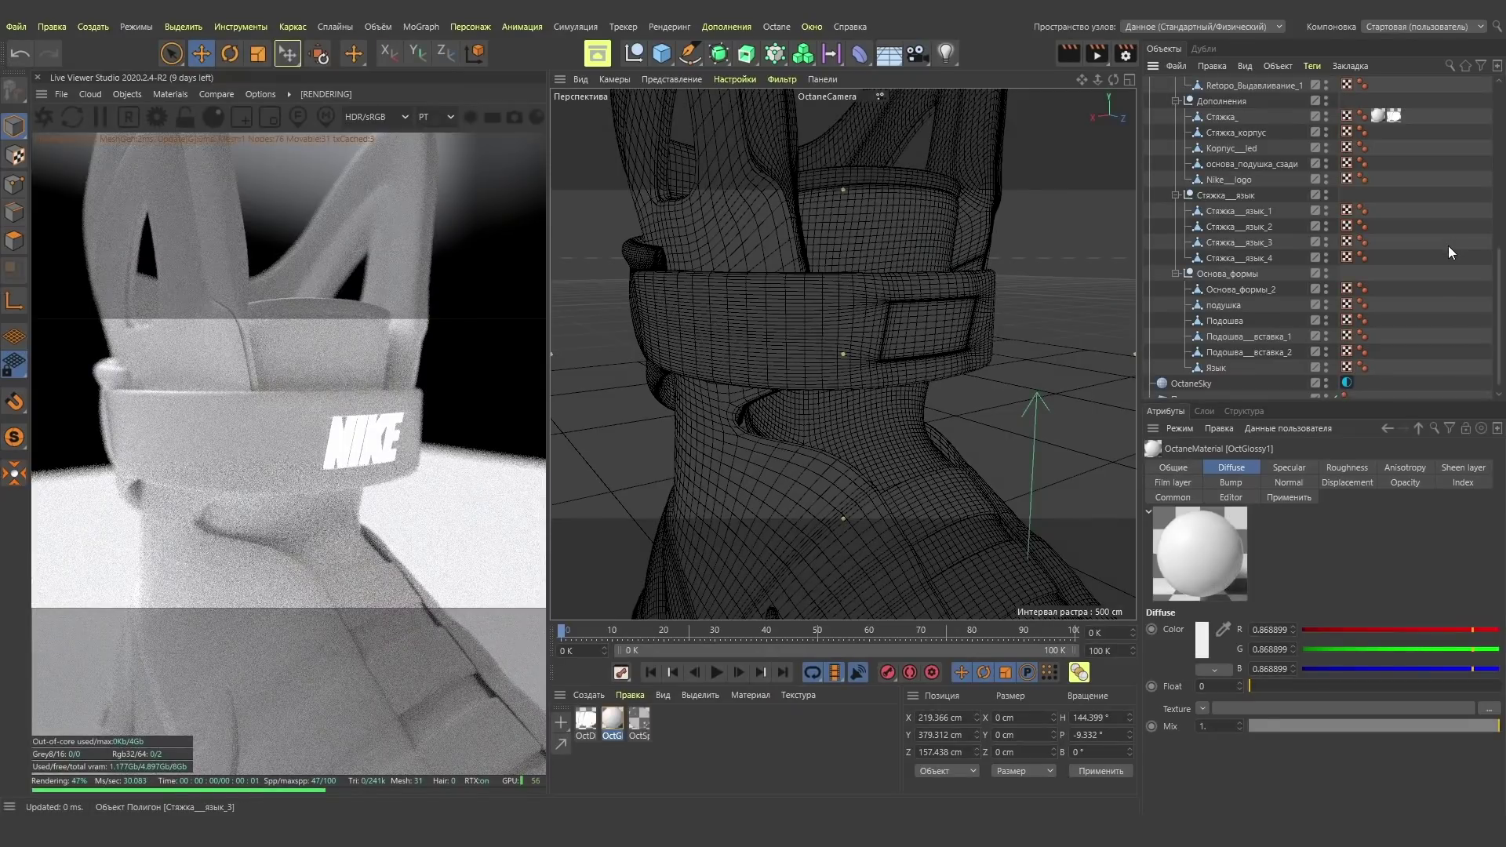
Orbit the Octane live view to inspect the shoe's side and ankle strap.
{"action": "mouse_move", "coordinate": [963, 388]}
{"action": "left_mouse_down", "text": "alt"}
{"action": "mouse_move", "coordinate": [935, 337]}
{"action": "mouse_move", "coordinate": [869, 318]}
{"action": "mouse_move", "coordinate": [777, 328]}
{"action": "left_mouse_up", "text": "alt"}
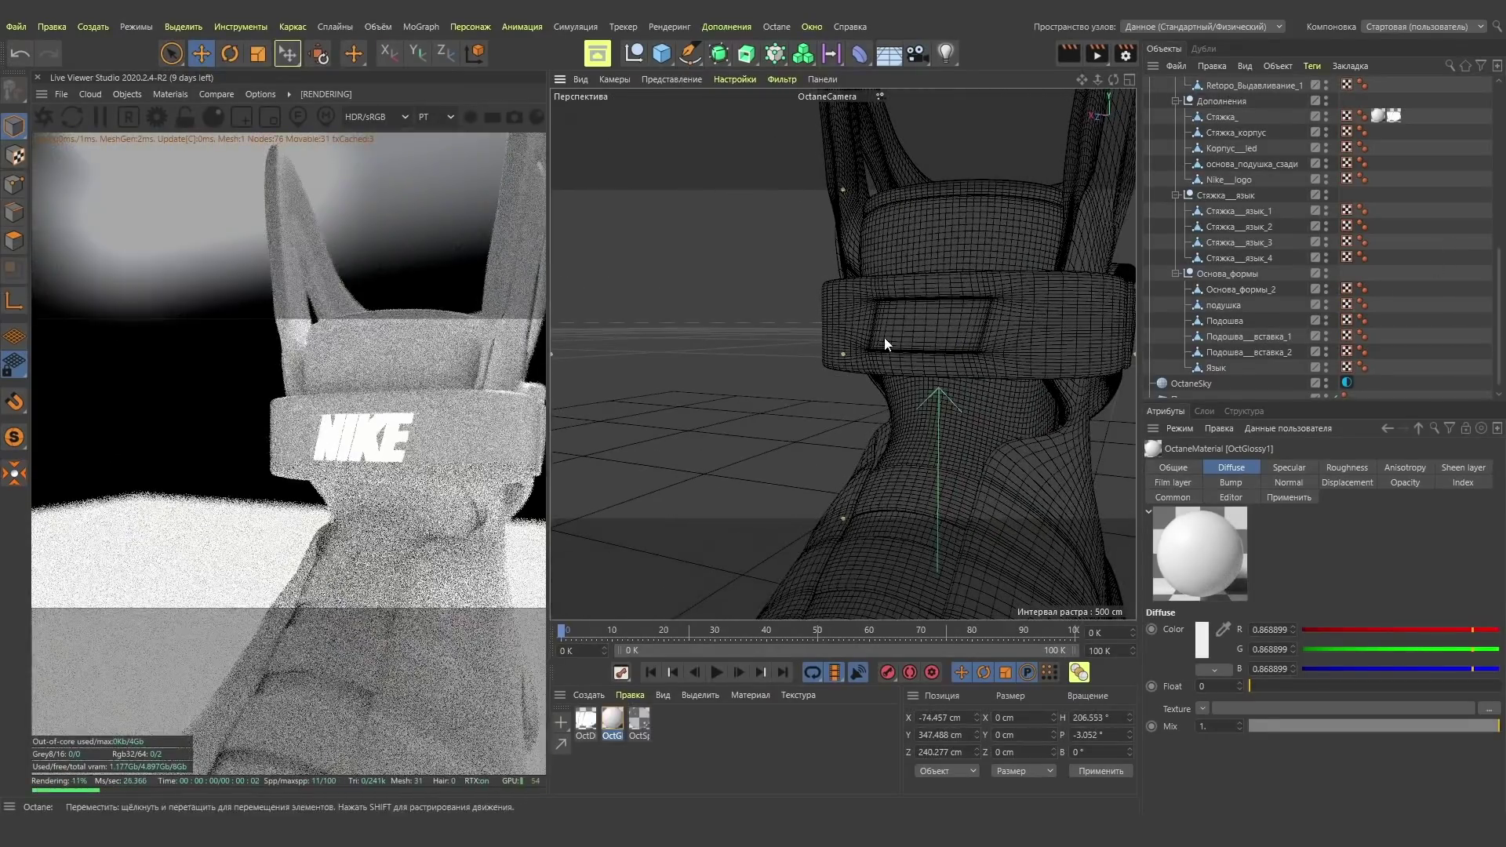
{"action": "scroll", "coordinate": [883, 337], "scroll_direction": "up", "scroll_amount": 3}
{"action": "scroll", "coordinate": [886, 339], "scroll_direction": "up", "scroll_amount": 2}
{"action": "scroll", "coordinate": [909, 333], "scroll_direction": "up", "scroll_amount": 2}
{"action": "left_click_drag", "start_coordinate": [924, 327], "coordinate": [869, 313], "text": "alt"}
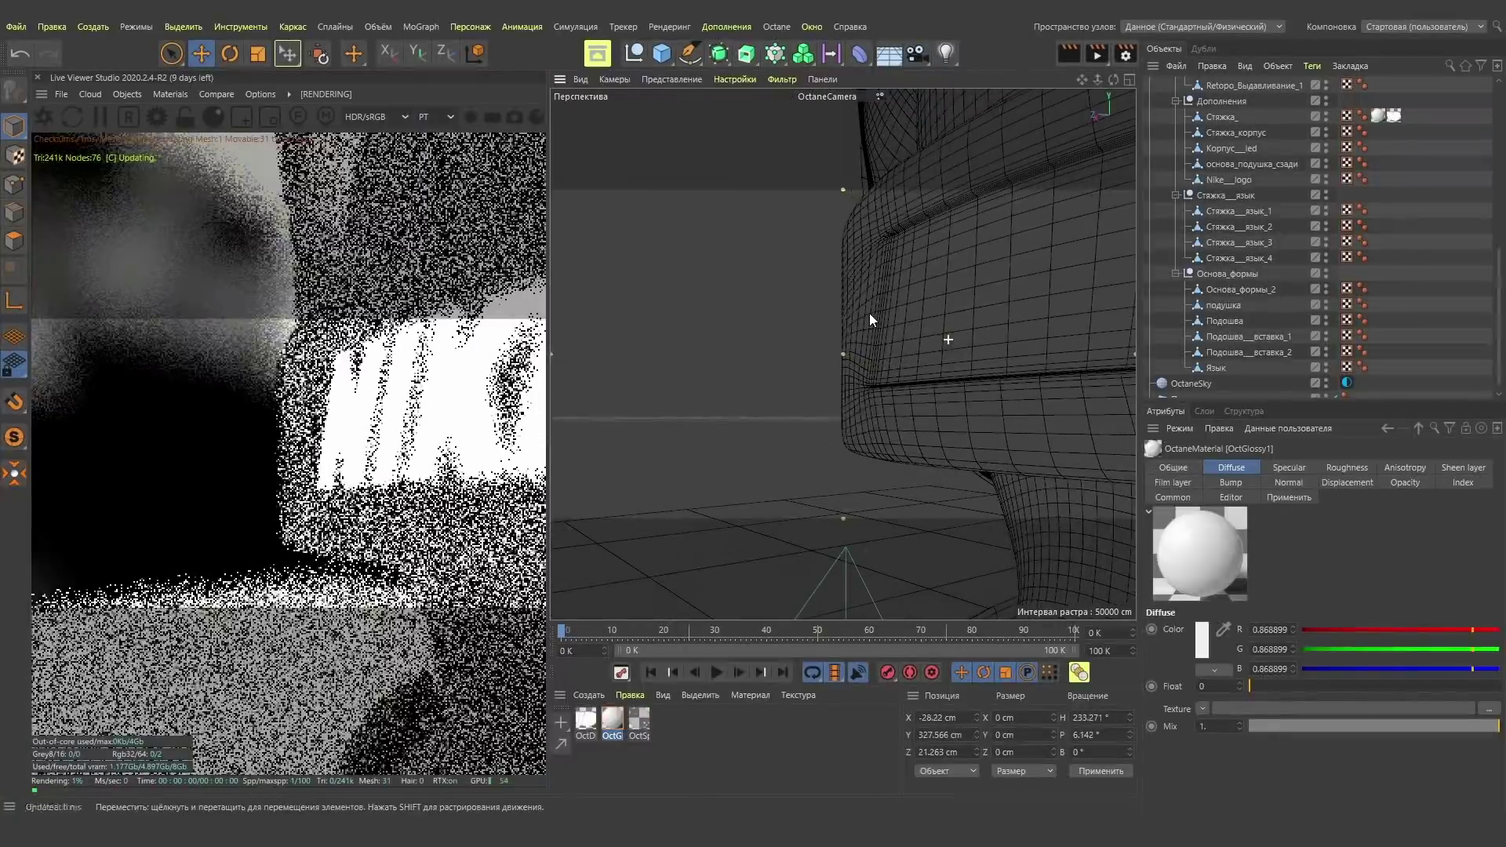
{"action": "scroll", "coordinate": [872, 316], "scroll_direction": "down", "scroll_amount": 2}
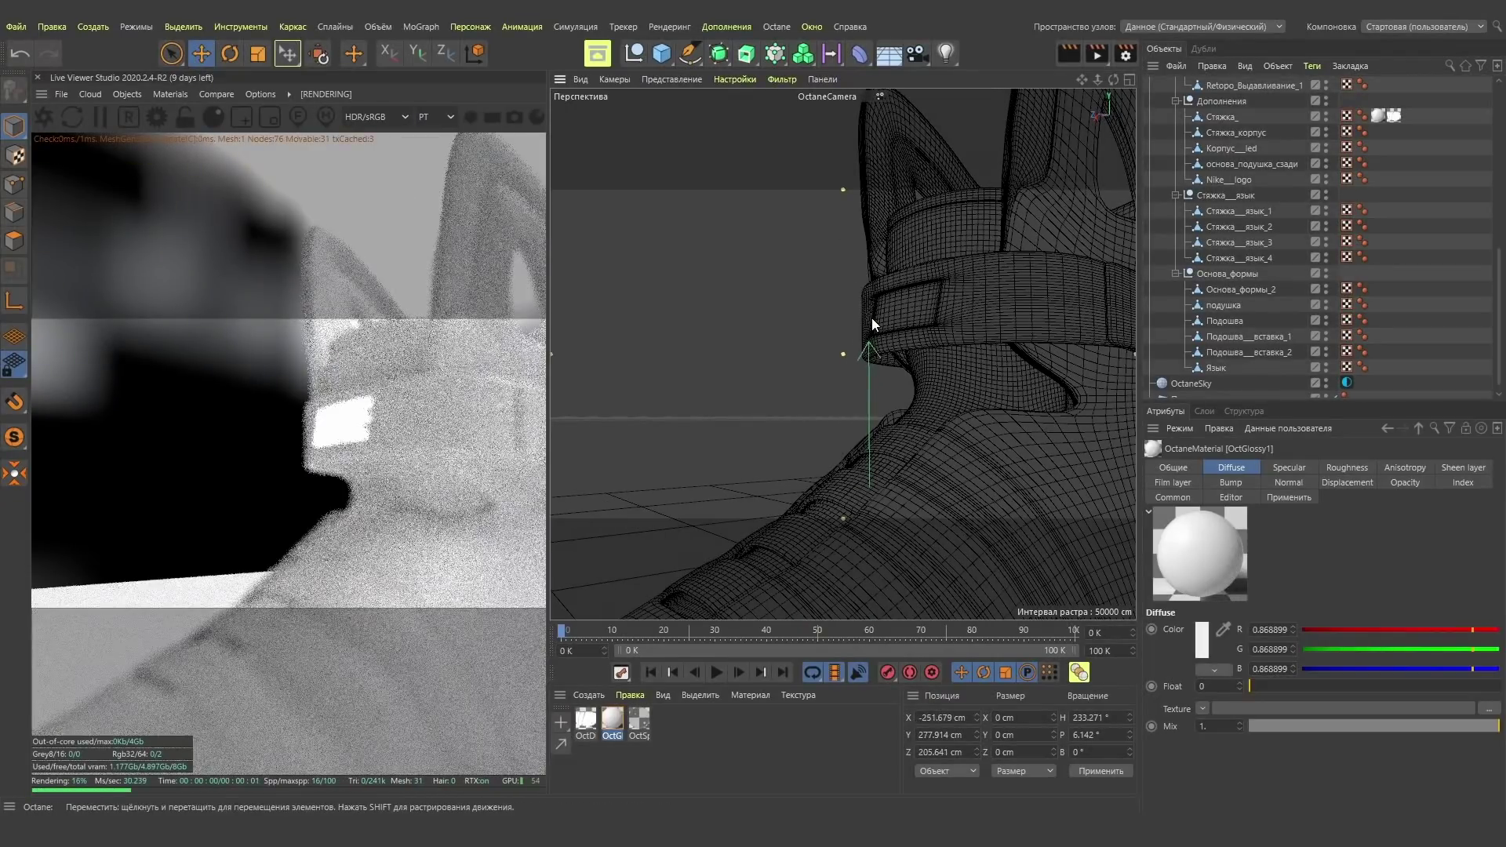
{"action": "scroll", "coordinate": [873, 318], "scroll_direction": "down", "scroll_amount": 3}
{"action": "scroll", "coordinate": [901, 355], "scroll_direction": "up", "scroll_amount": 1}
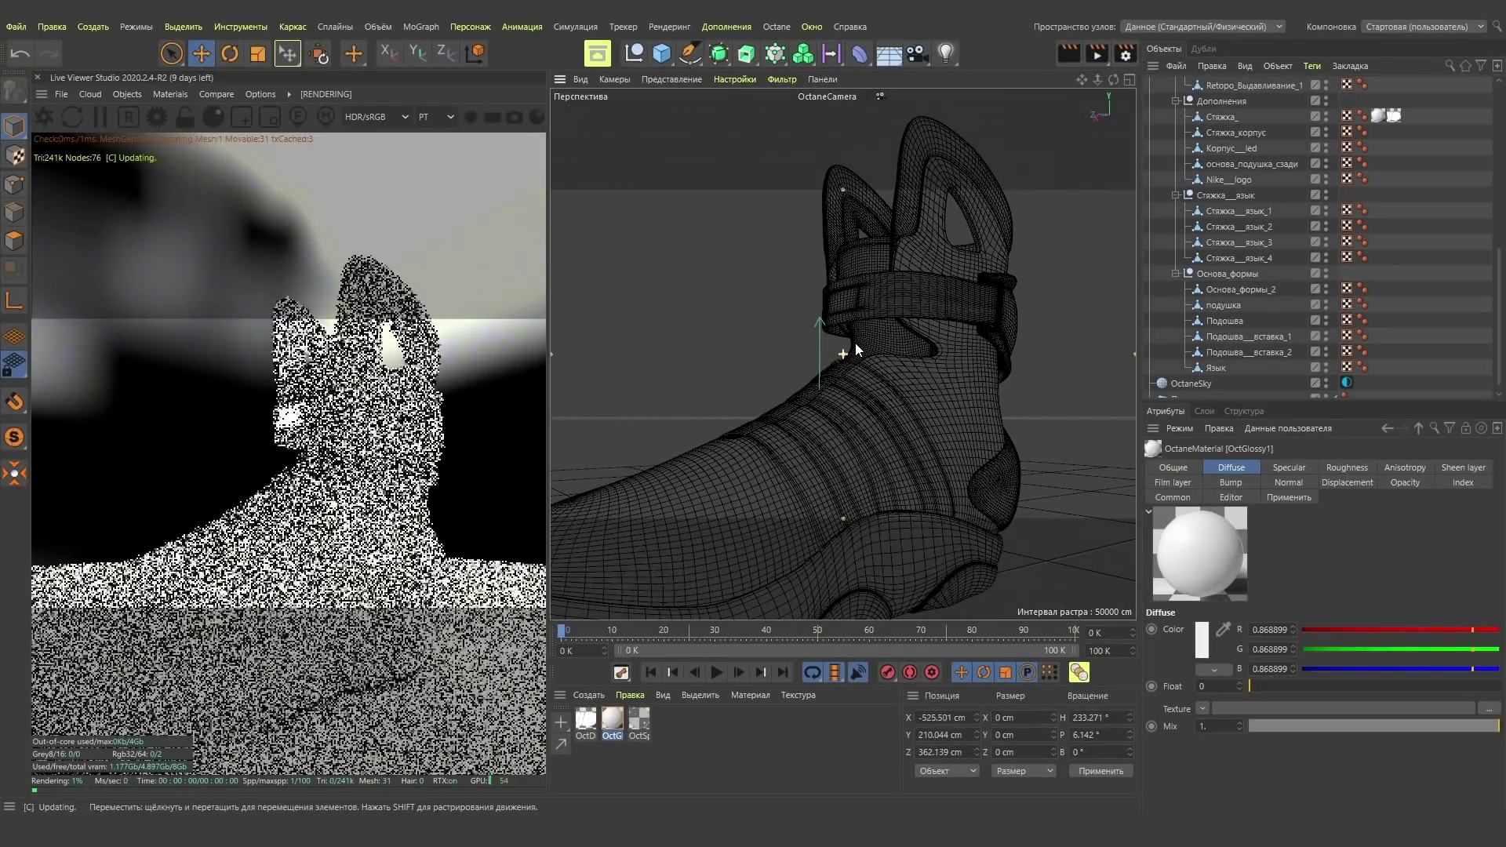
Check the rear view, then lower the Octane light tag's Power to 9.7.
{"action": "left_click_drag", "start_coordinate": [840, 350], "coordinate": [1076, 356], "text": "alt"}
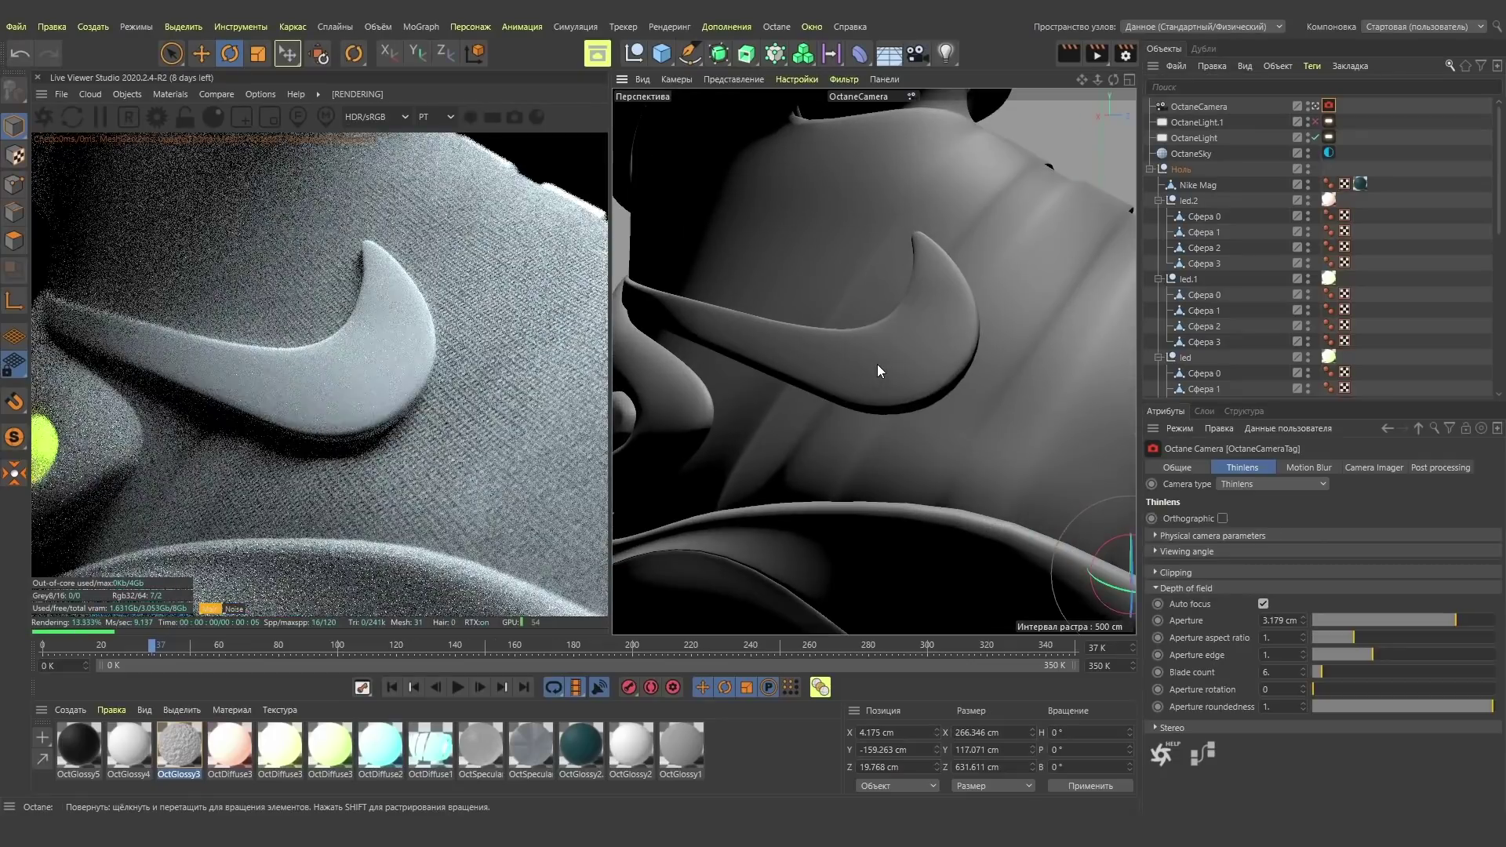
{"action": "scroll", "coordinate": [877, 364], "scroll_direction": "down", "scroll_amount": 4}
{"action": "scroll", "coordinate": [877, 364], "scroll_direction": "down", "scroll_amount": 2}
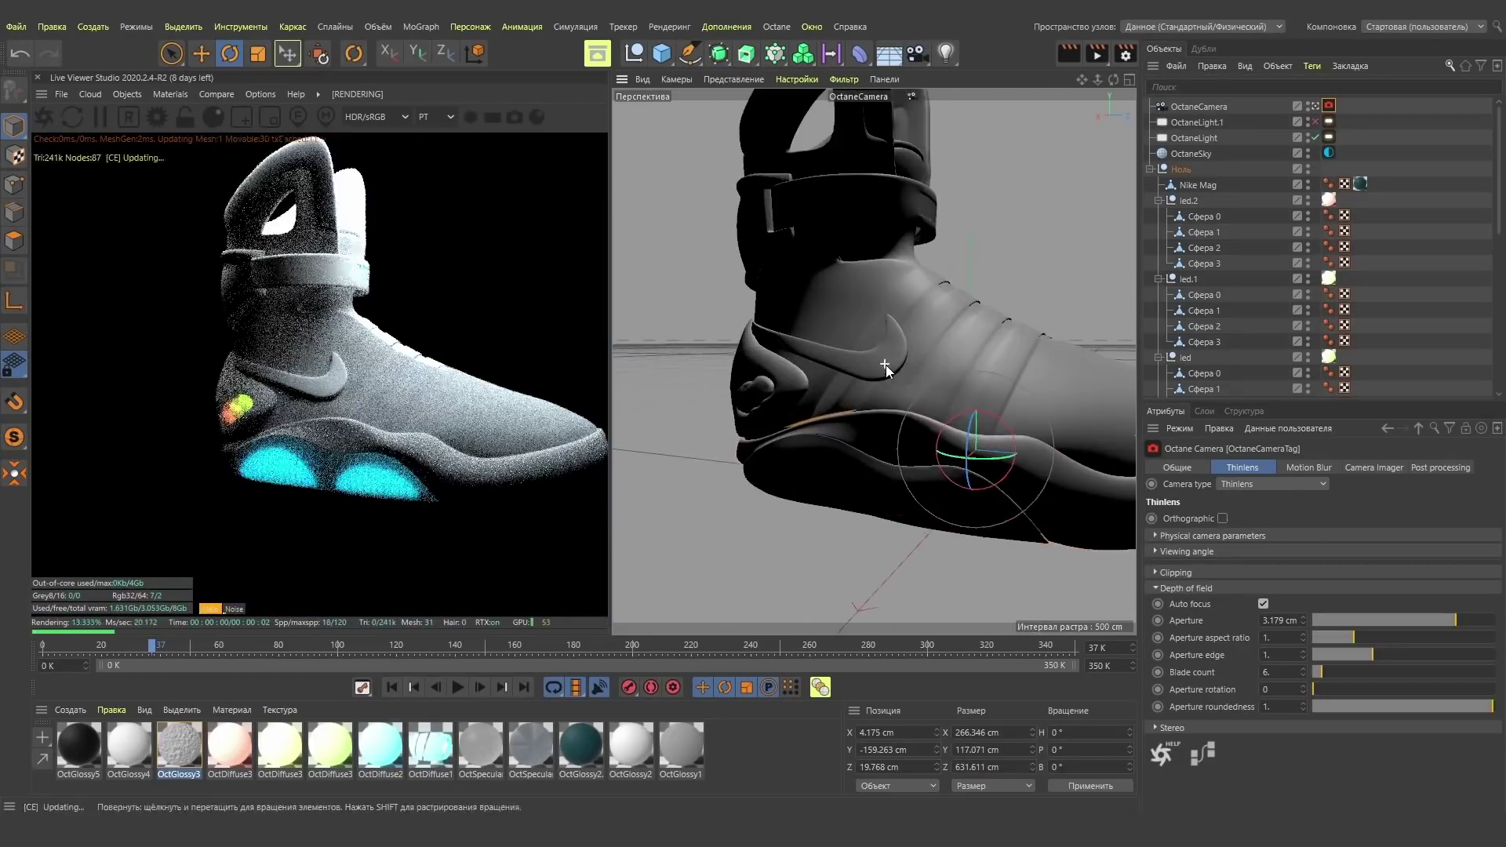
{"action": "scroll", "coordinate": [886, 364], "scroll_direction": "down", "scroll_amount": 3}
{"action": "scroll", "coordinate": [870, 360], "scroll_direction": "down", "scroll_amount": 2}
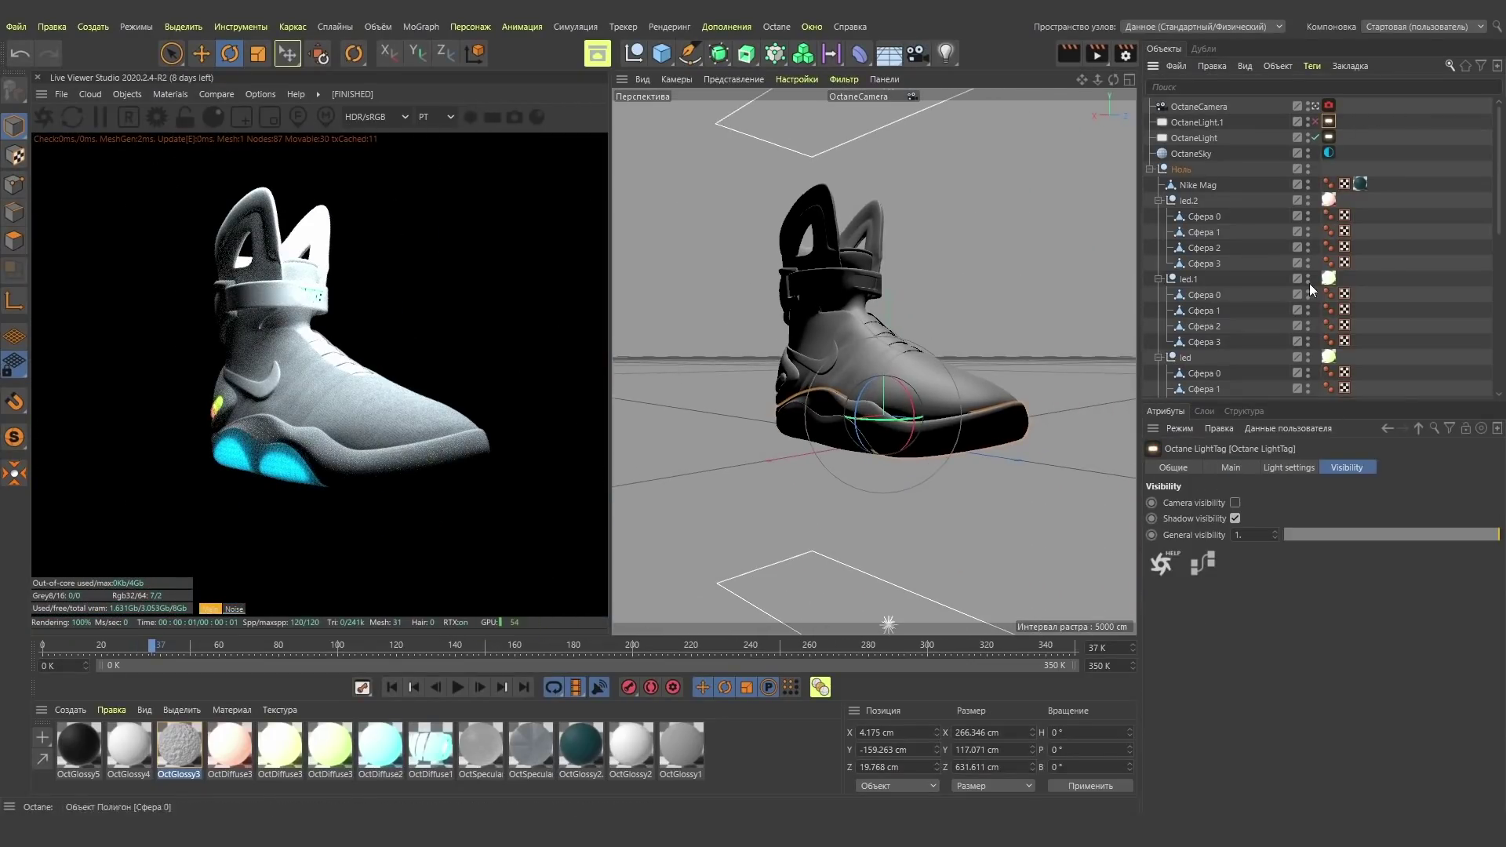
{"action": "left_click", "coordinate": [1289, 468]}
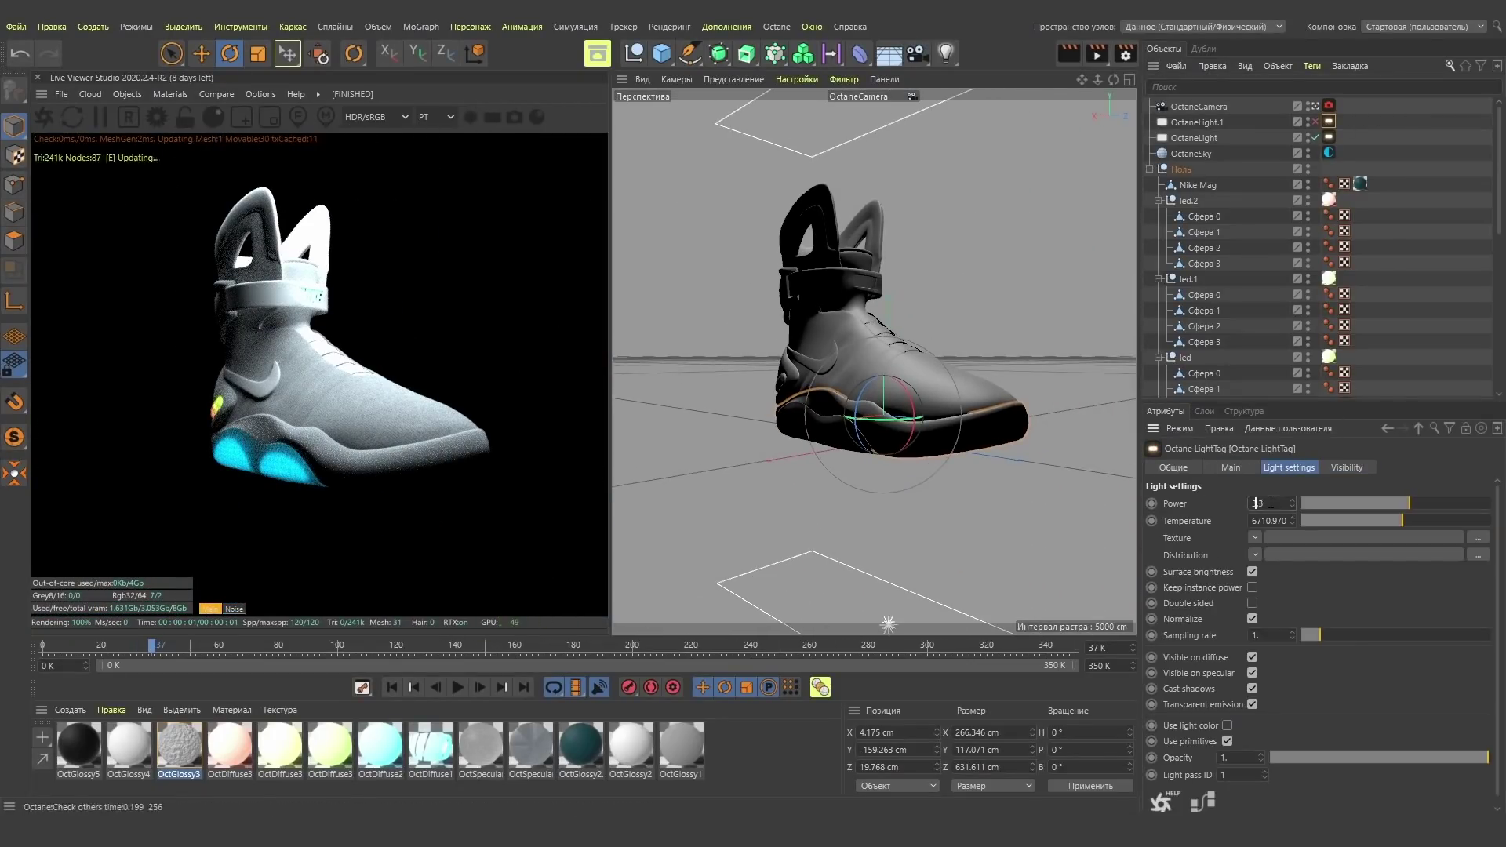
{"action": "mouse_move", "coordinate": [1292, 503]}
{"action": "left_mouse_down"}
{"action": "mouse_move", "coordinate": [1291, 533]}
{"action": "mouse_move", "coordinate": [1295, 508]}
{"action": "left_mouse_up"}
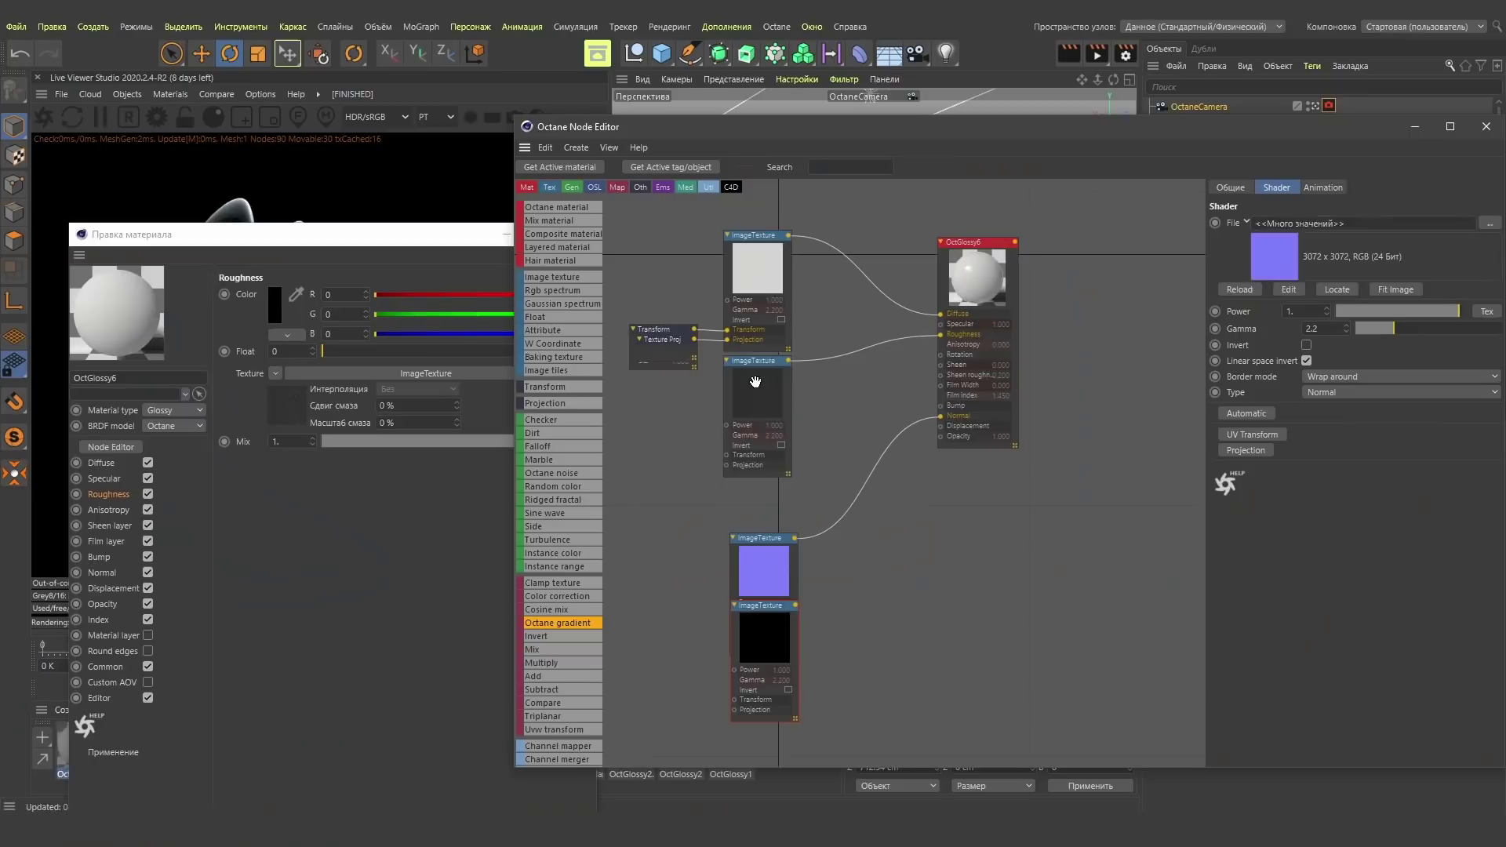
Rearrange the texture nodes, reset the texture Power, and add a shared transform and projection.
{"action": "left_click", "coordinate": [756, 381]}
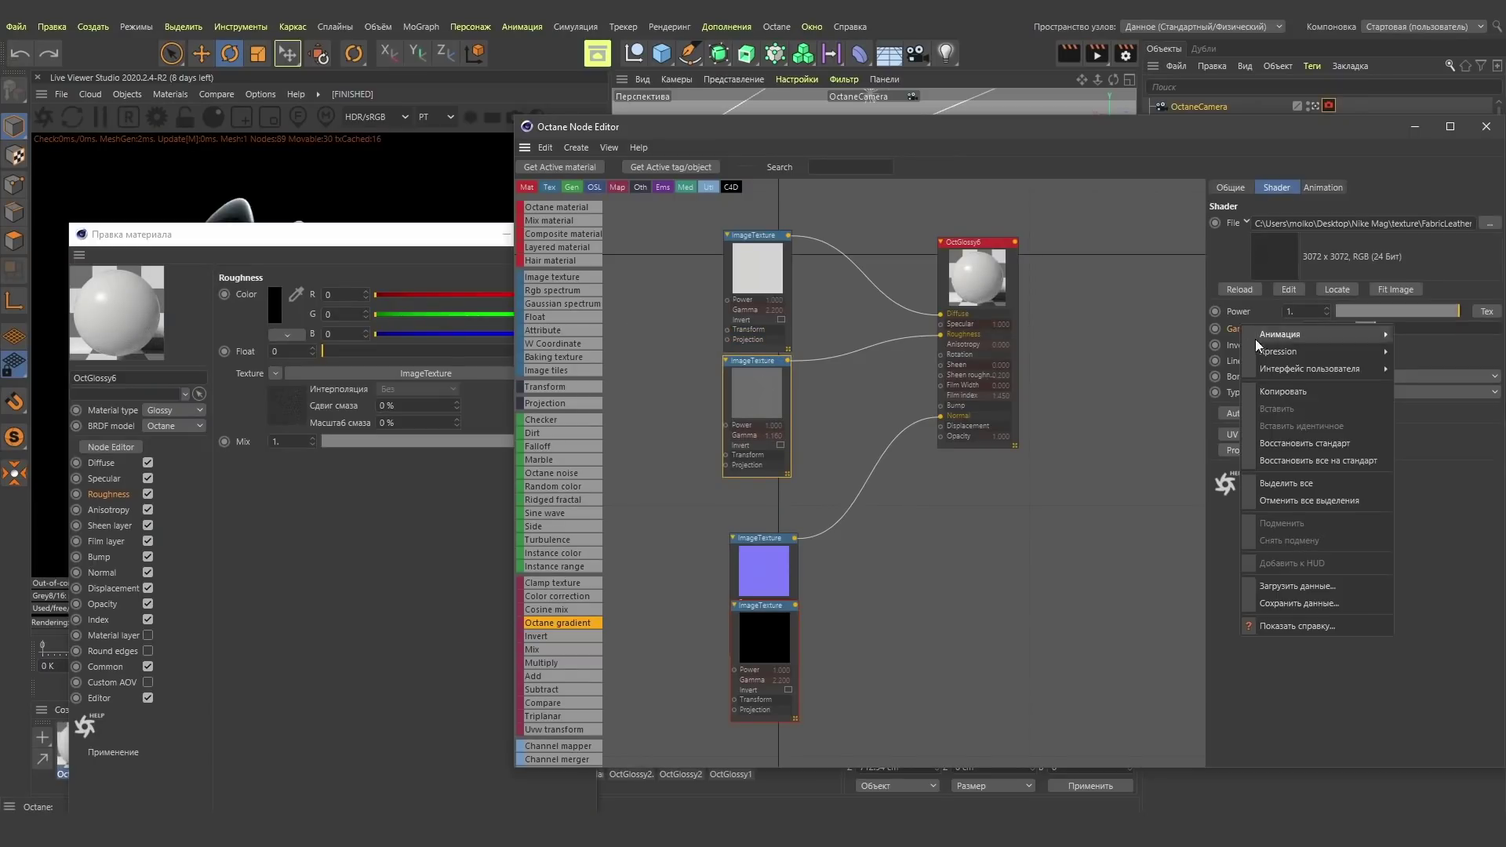
{"action": "left_click_drag", "start_coordinate": [765, 569], "coordinate": [756, 518]}
{"action": "left_click_drag", "start_coordinate": [777, 640], "coordinate": [766, 654]}
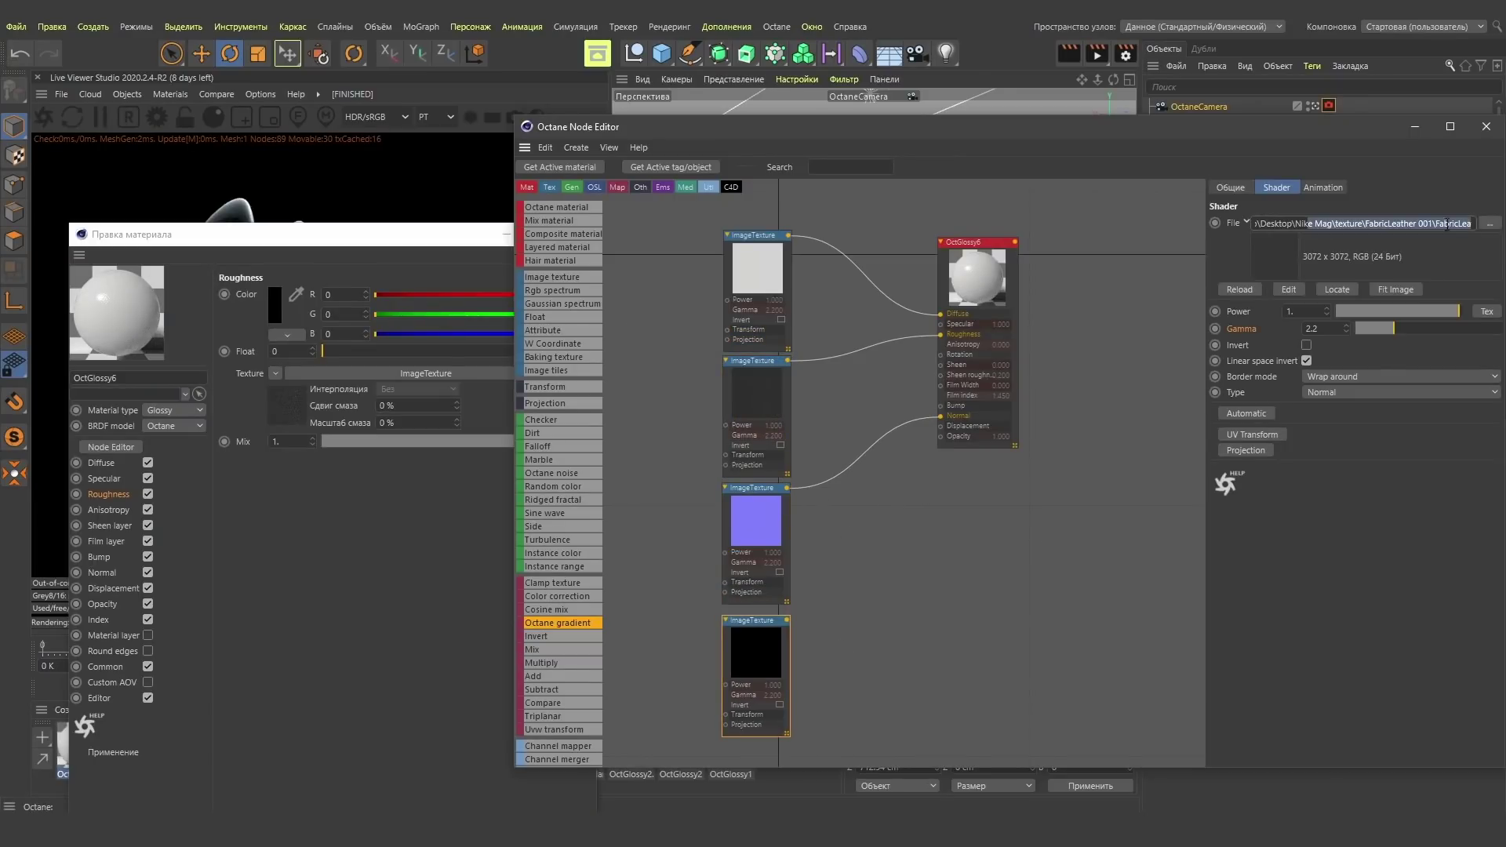
{"action": "right_click", "coordinate": [1243, 312]}
{"action": "left_click", "coordinate": [1294, 457]}
{"action": "left_click_drag", "start_coordinate": [753, 517], "coordinate": [753, 674]}
{"action": "left_click_drag", "start_coordinate": [639, 322], "coordinate": [756, 361]}
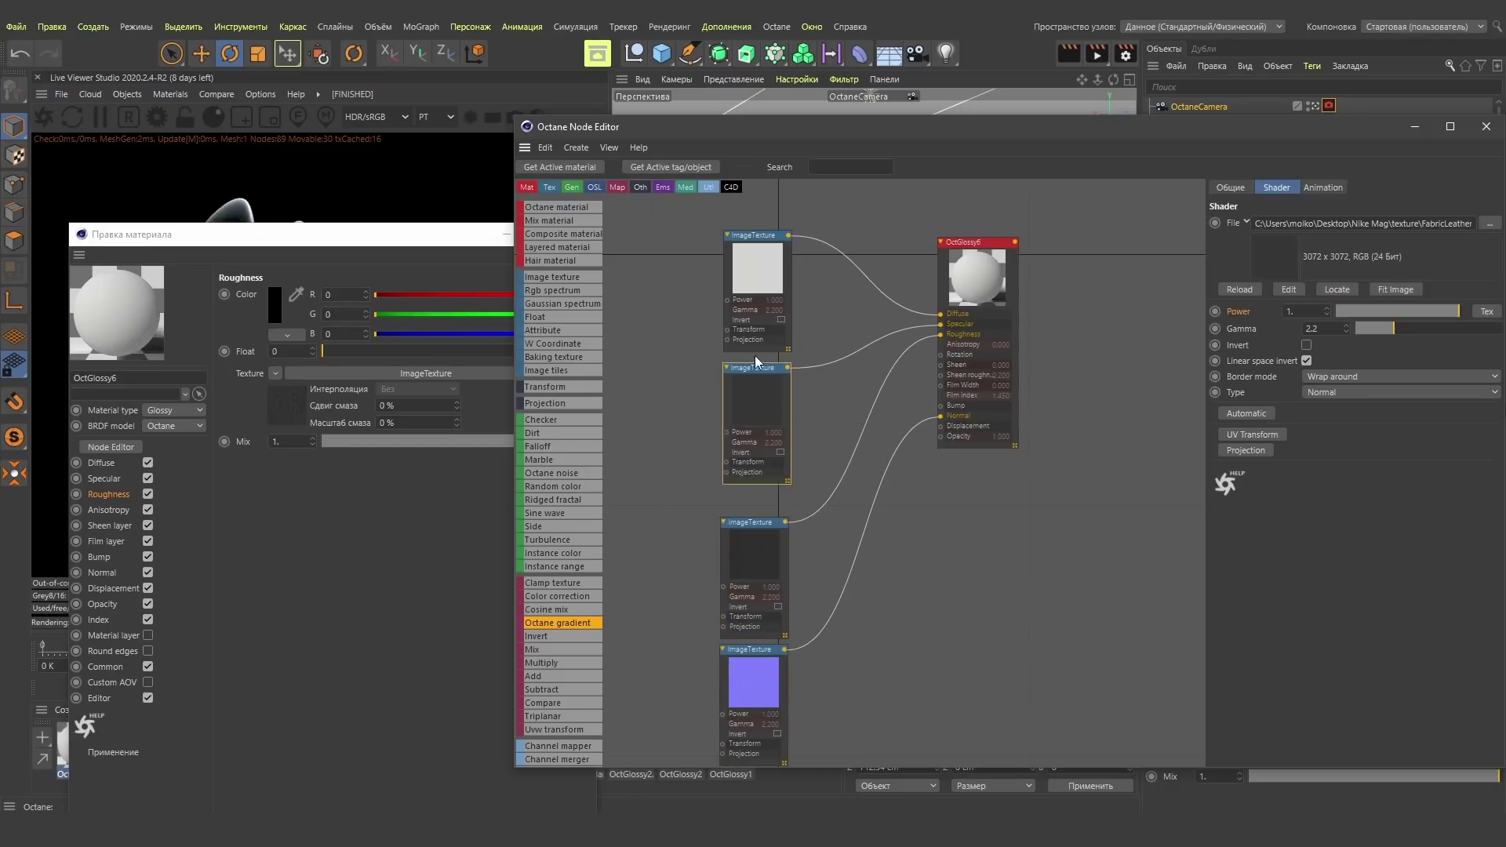
{"action": "left_click", "coordinate": [773, 372]}
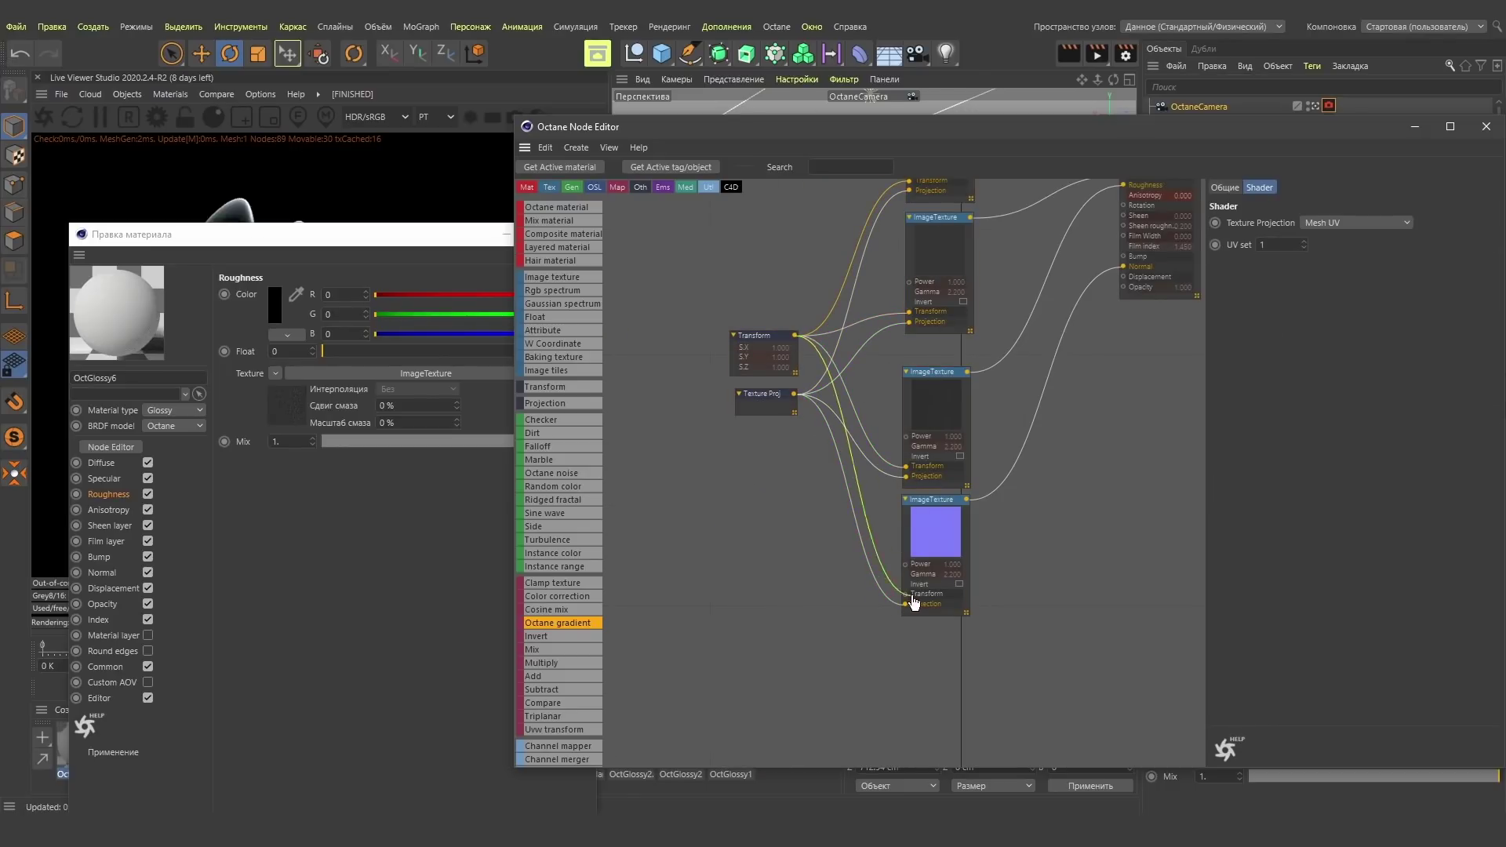
Close the node and material editors, leave the OctaneCamera view, and select the shoe's upper.
{"action": "left_click", "coordinate": [1417, 127]}
{"action": "left_click", "coordinate": [507, 234]}
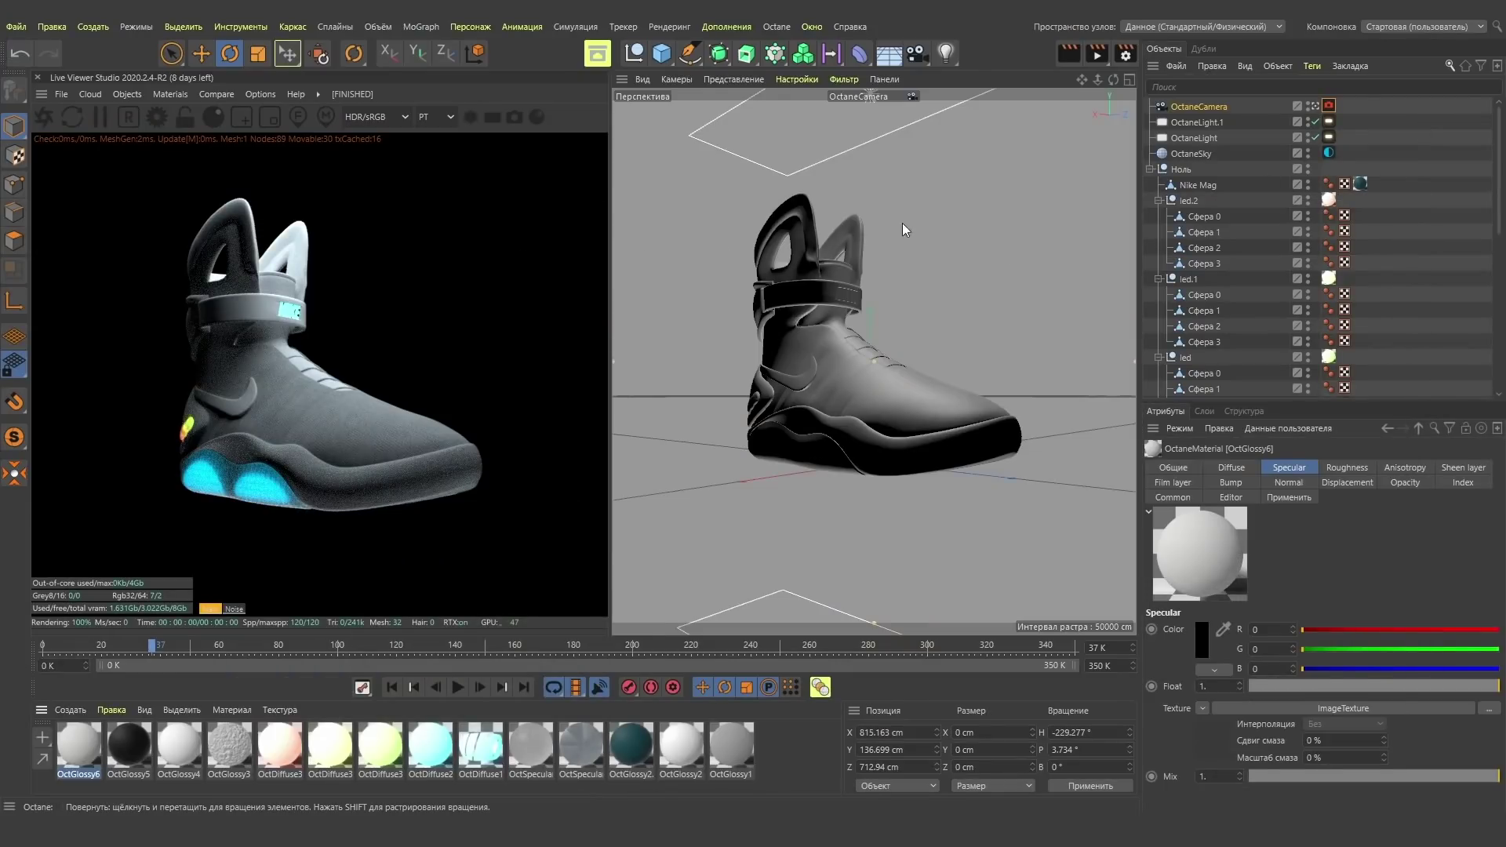
{"action": "left_click", "coordinate": [1315, 108]}
{"action": "left_click_drag", "start_coordinate": [863, 353], "coordinate": [900, 264], "text": "alt"}
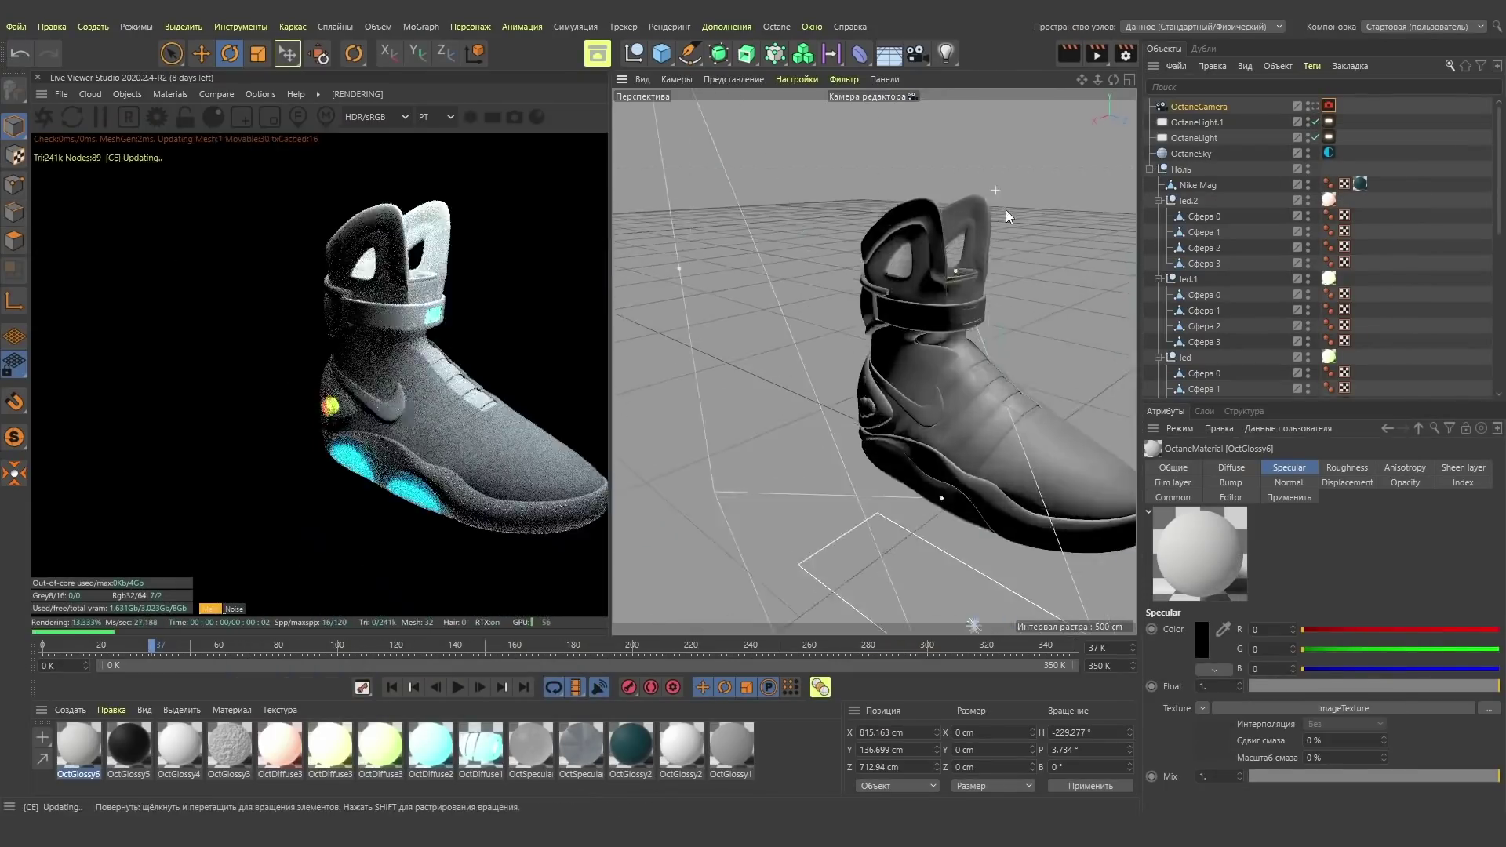
{"action": "left_click", "coordinate": [899, 264]}
{"action": "mouse_move", "coordinate": [78, 745]}
{"action": "left_mouse_down"}
{"action": "mouse_move", "coordinate": [906, 298]}
{"action": "mouse_move", "coordinate": [899, 351]}
{"action": "left_mouse_up"}
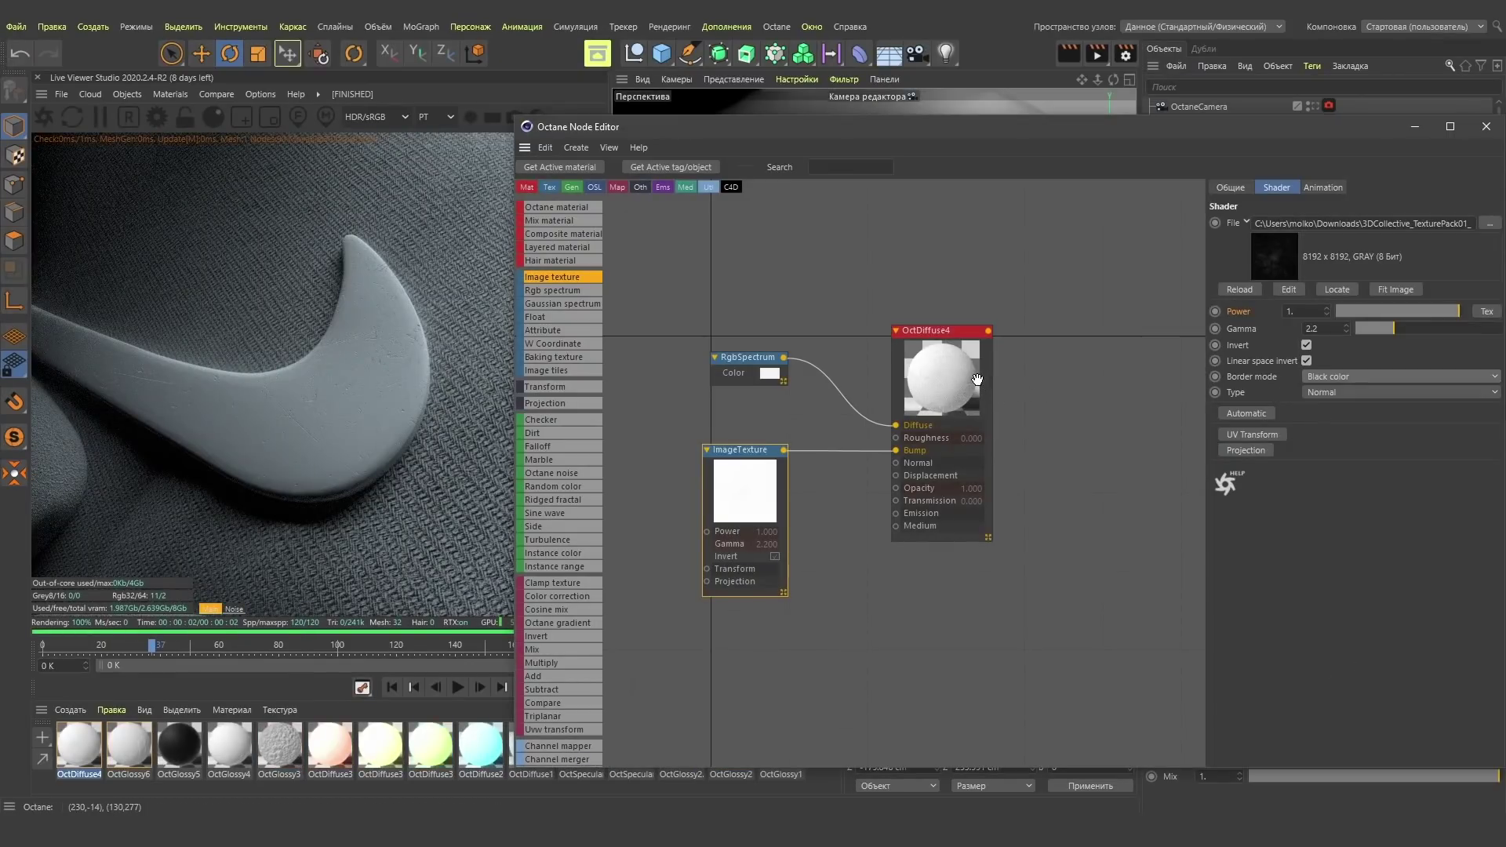
Set the dust ImageTexture's gamma to 2.2, then to 4.5.
{"action": "left_click", "coordinate": [1418, 129]}
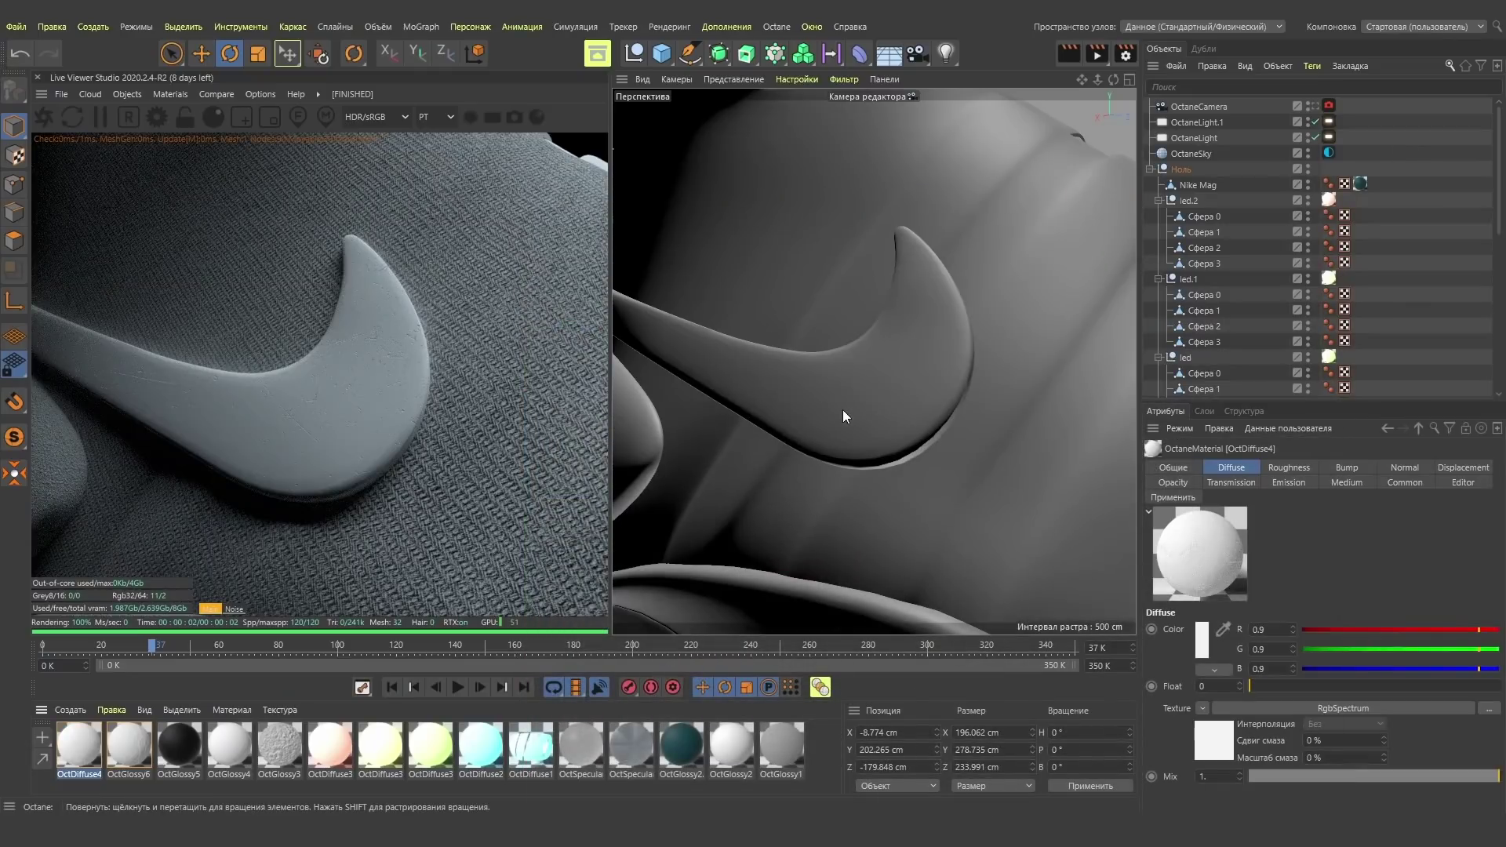
{"action": "scroll", "coordinate": [877, 395], "scroll_direction": "up", "scroll_amount": 5}
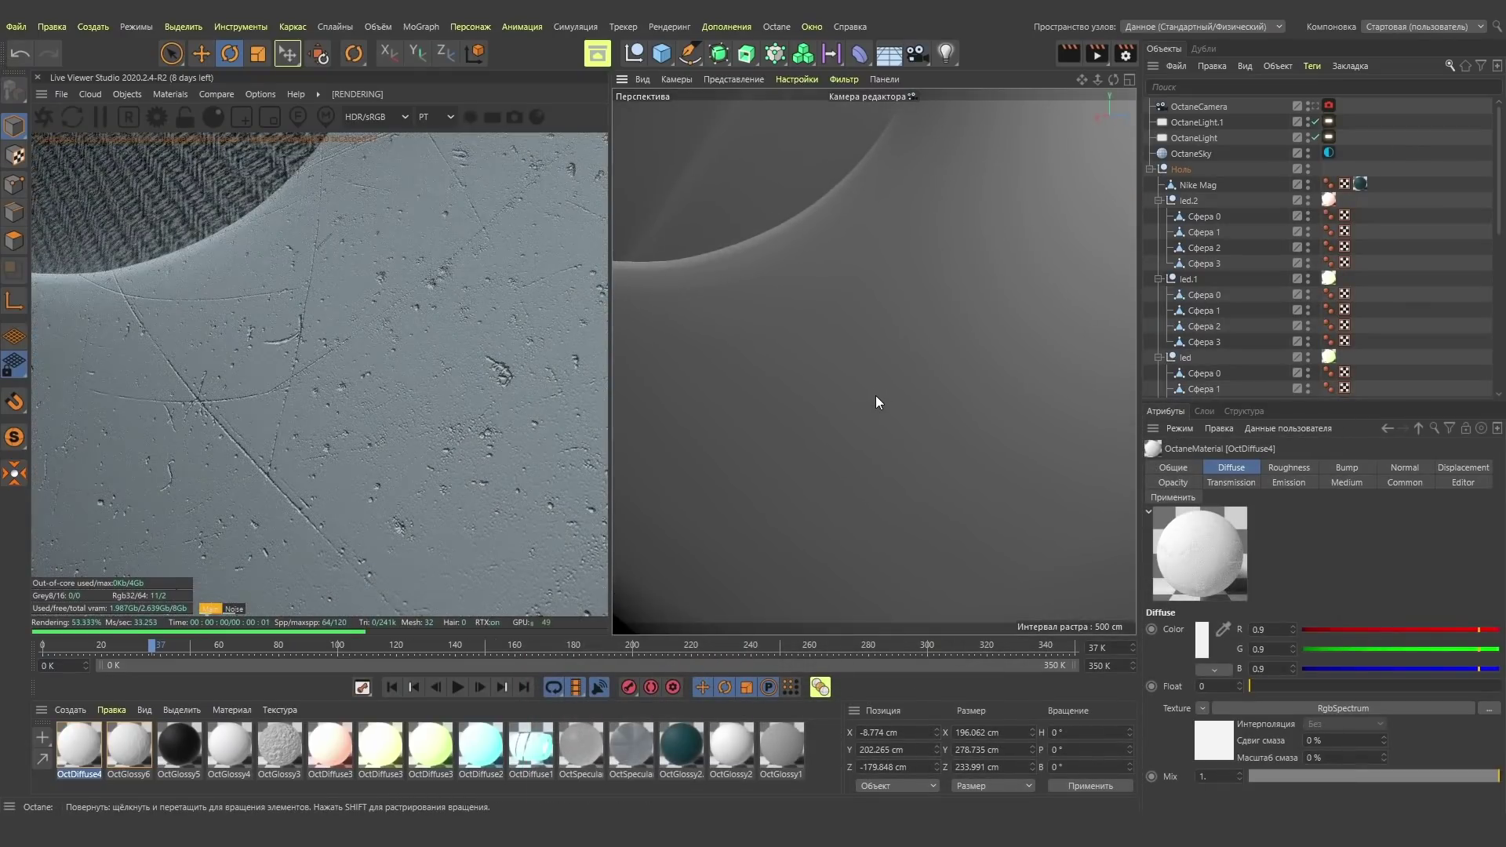
{"action": "scroll", "coordinate": [876, 395], "scroll_direction": "down", "scroll_amount": 5}
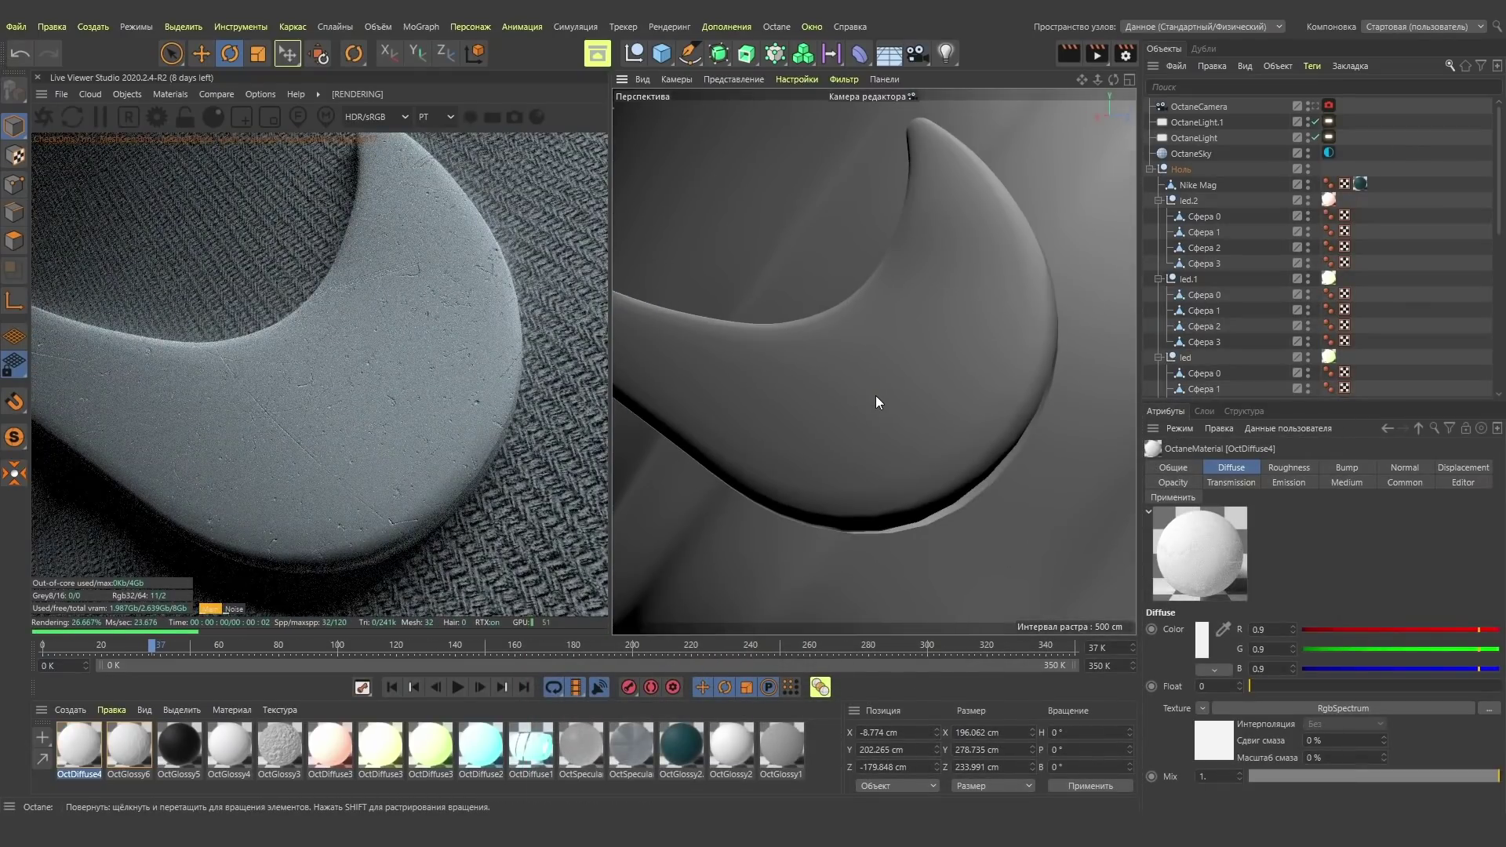
{"action": "scroll", "coordinate": [876, 395], "scroll_direction": "down", "scroll_amount": 3}
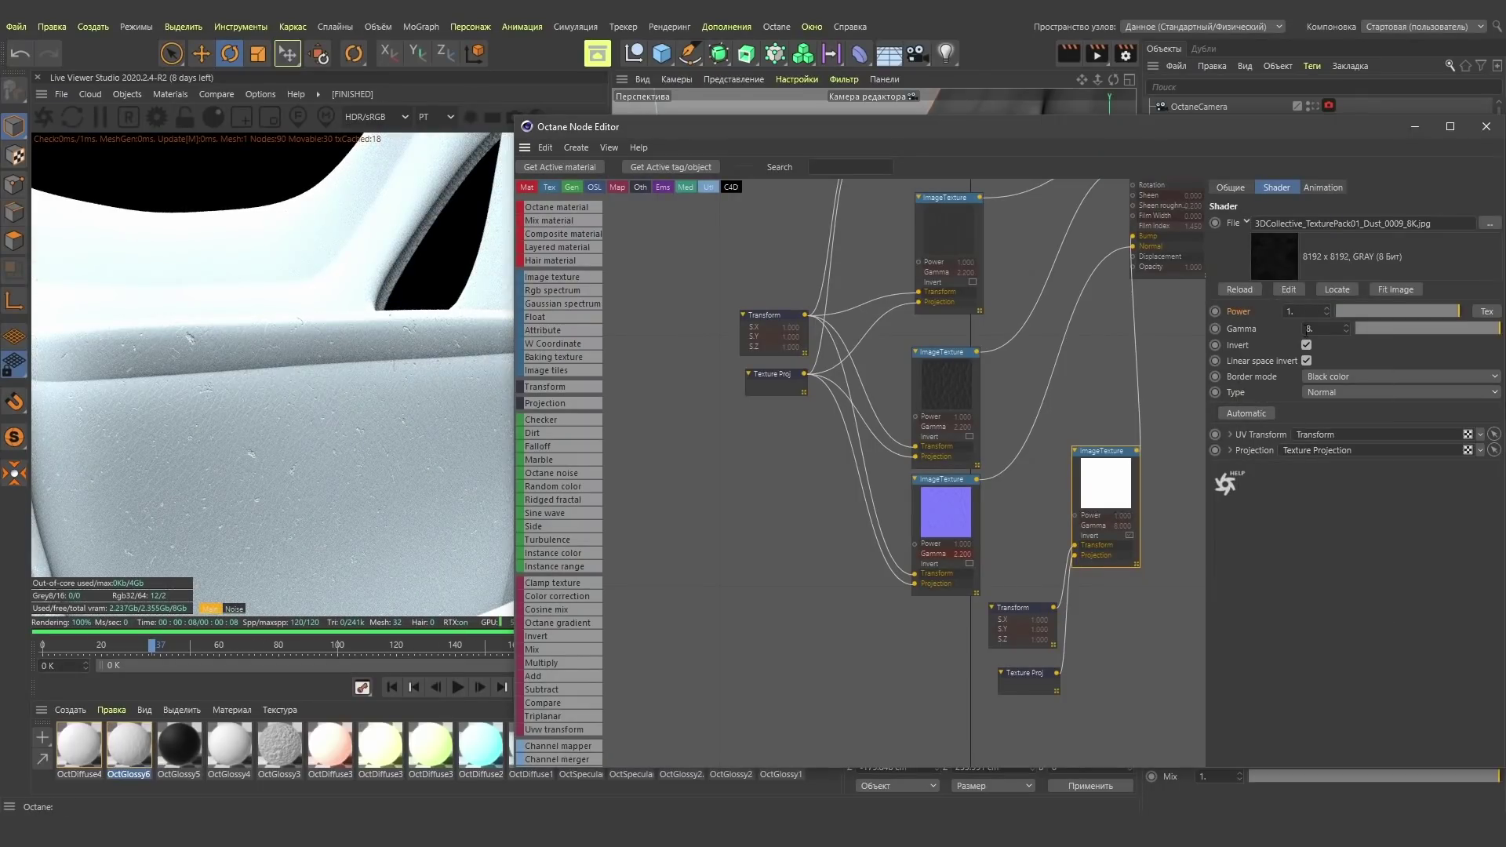
{"action": "type", "text": "2.2"}
{"action": "key", "text": "Return"}
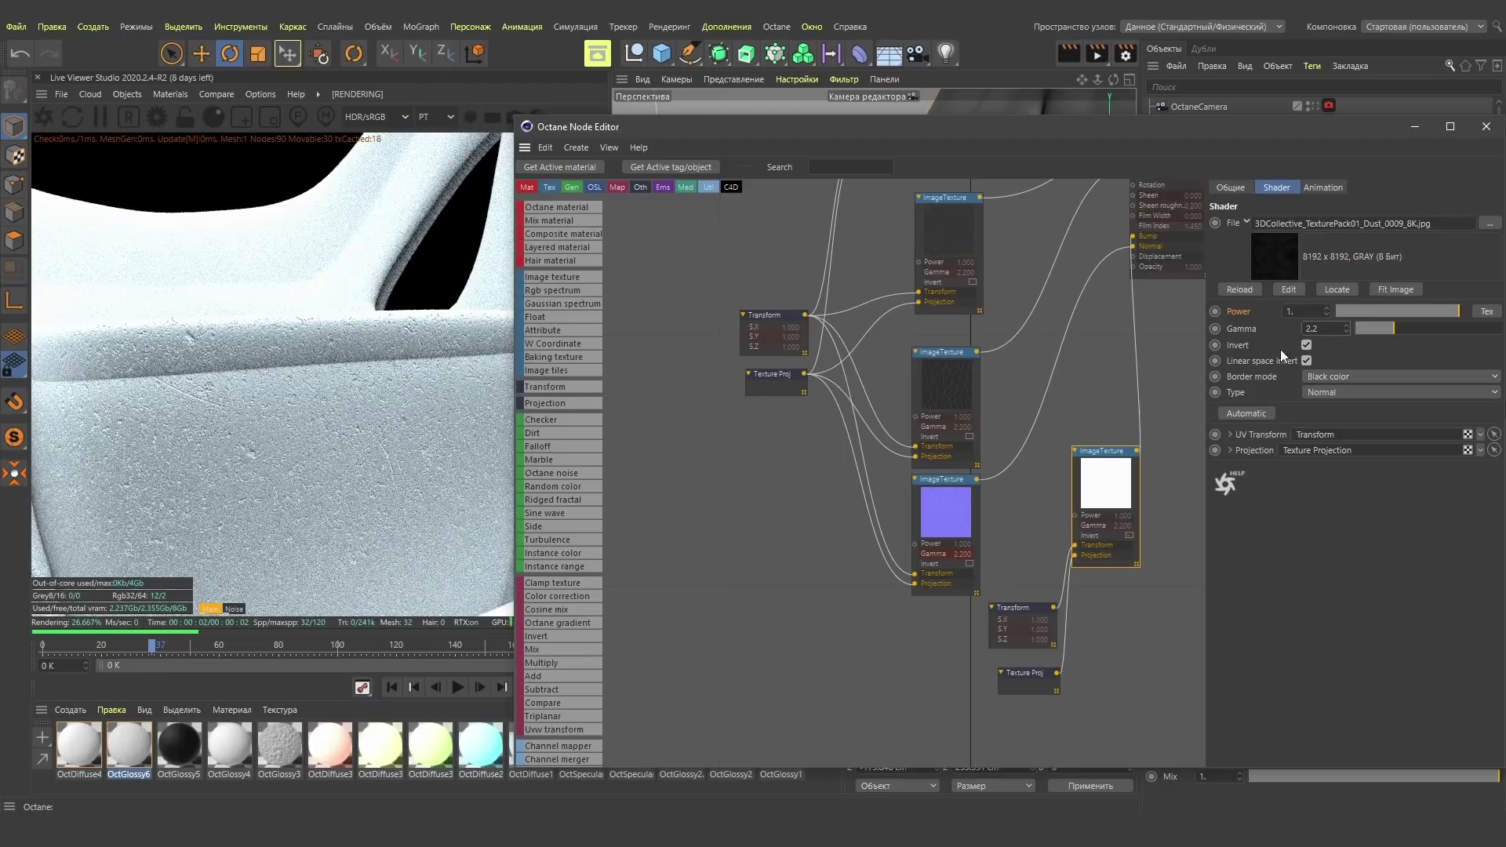
{"action": "type", "text": "4.5"}
{"action": "key", "text": "Return"}
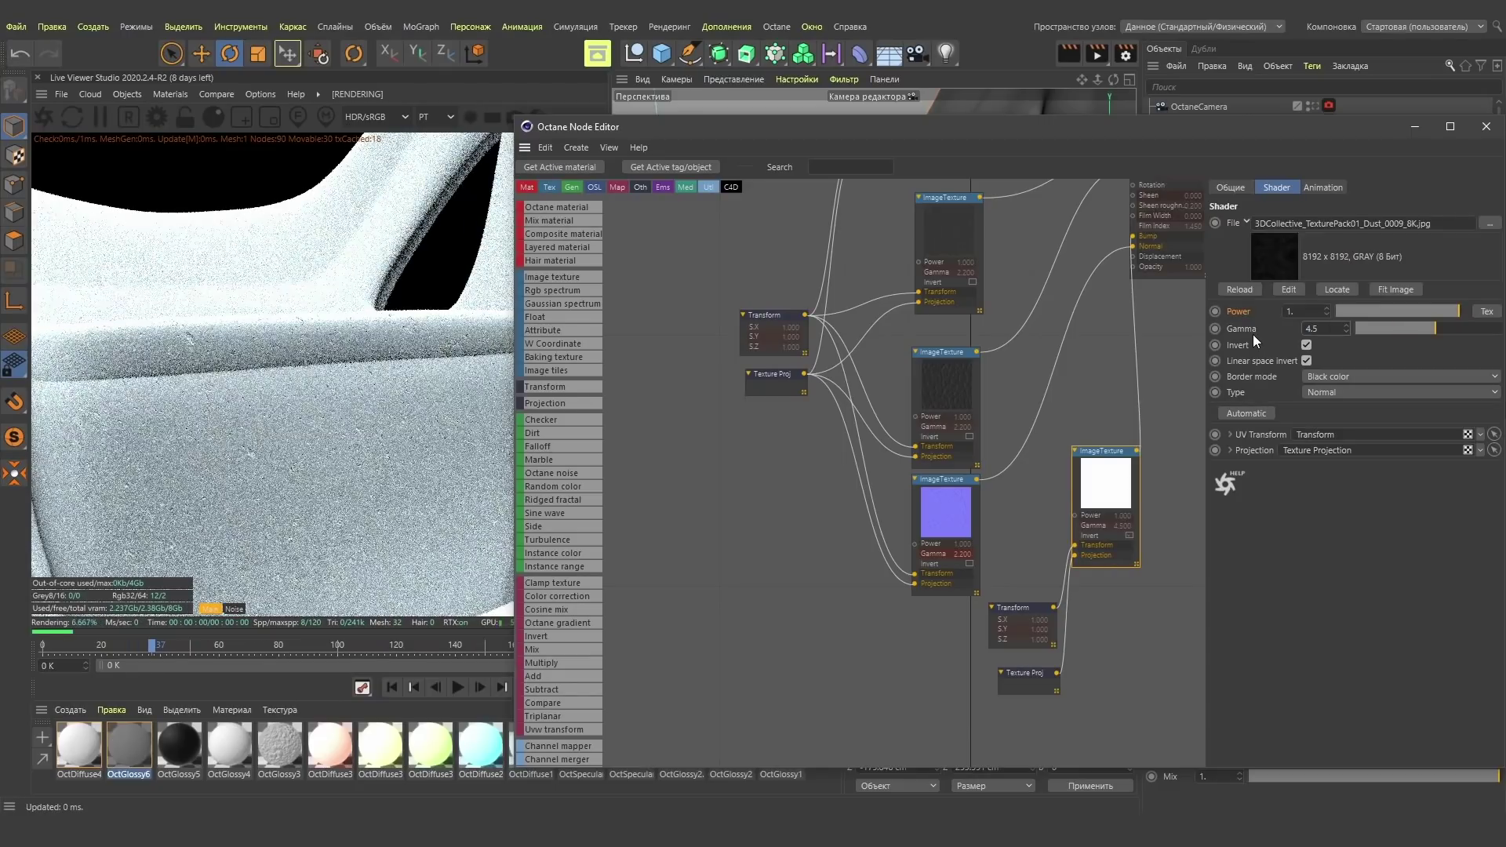
Select the Стяжка collar strap and apply the OctGlossy6 material to it.
{"action": "left_click", "coordinate": [1414, 127]}
{"action": "scroll", "coordinate": [864, 332], "scroll_direction": "down", "scroll_amount": 5}
{"action": "scroll", "coordinate": [835, 378], "scroll_direction": "down", "scroll_amount": 2}
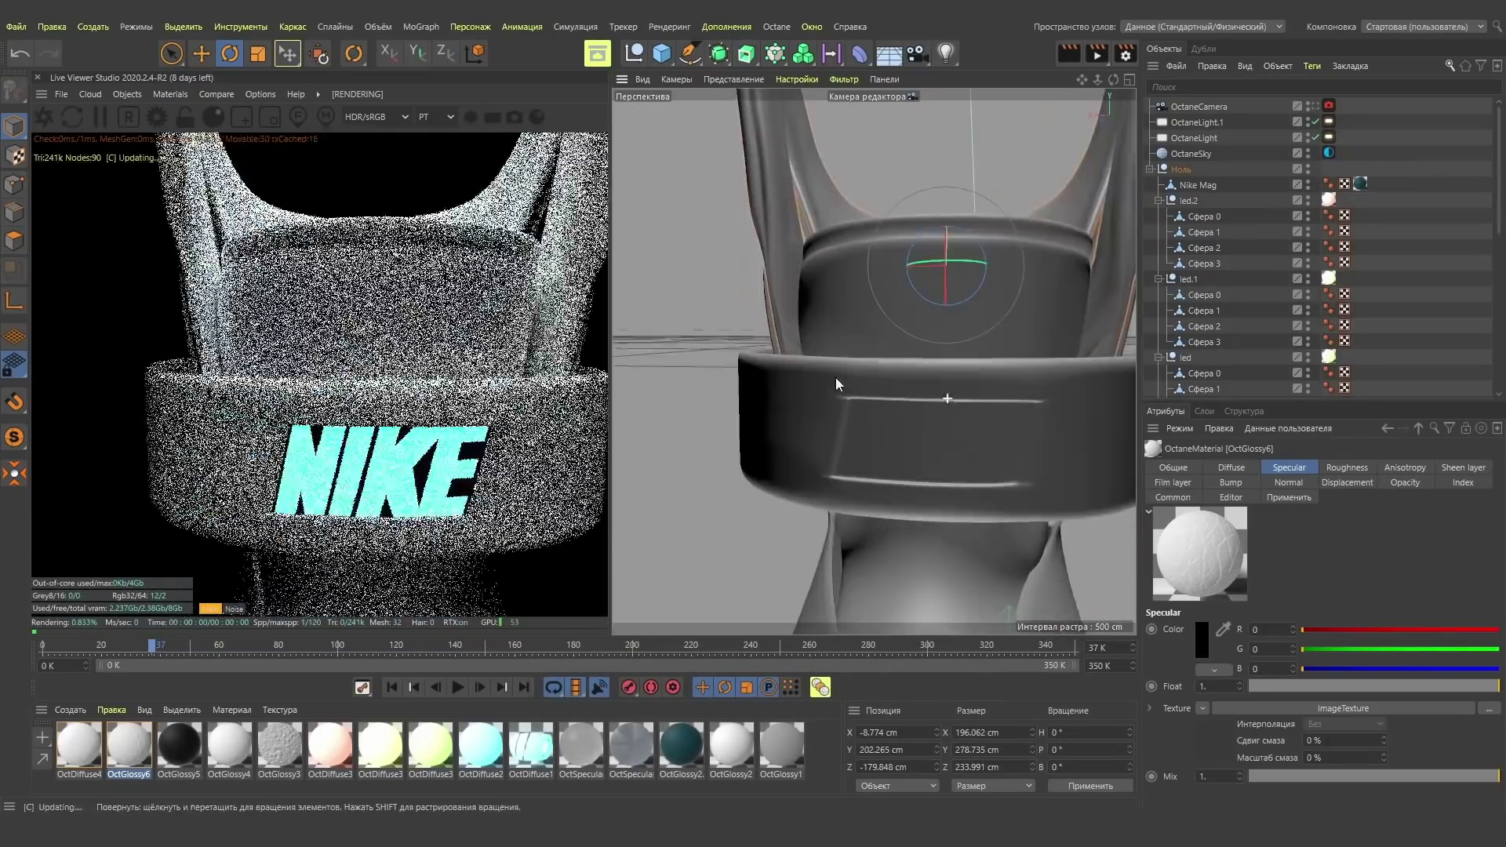
{"action": "mouse_move", "coordinate": [922, 362]}
{"action": "left_mouse_down", "text": "alt"}
{"action": "mouse_move", "coordinate": [911, 235]}
{"action": "mouse_move", "coordinate": [924, 274]}
{"action": "mouse_move", "coordinate": [854, 340]}
{"action": "left_mouse_up", "text": "alt"}
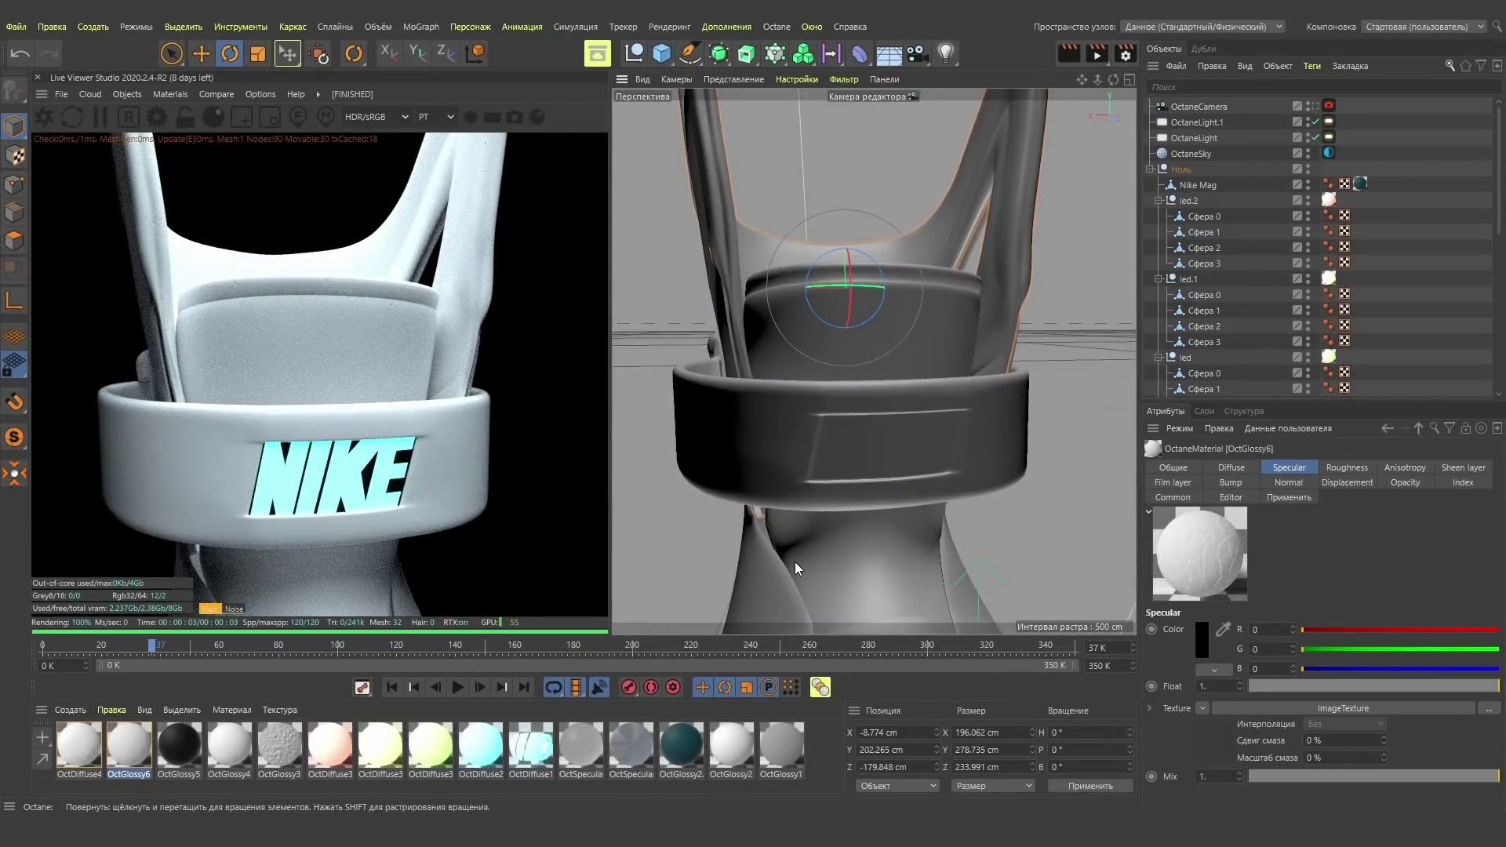
{"action": "left_click", "coordinate": [928, 319]}
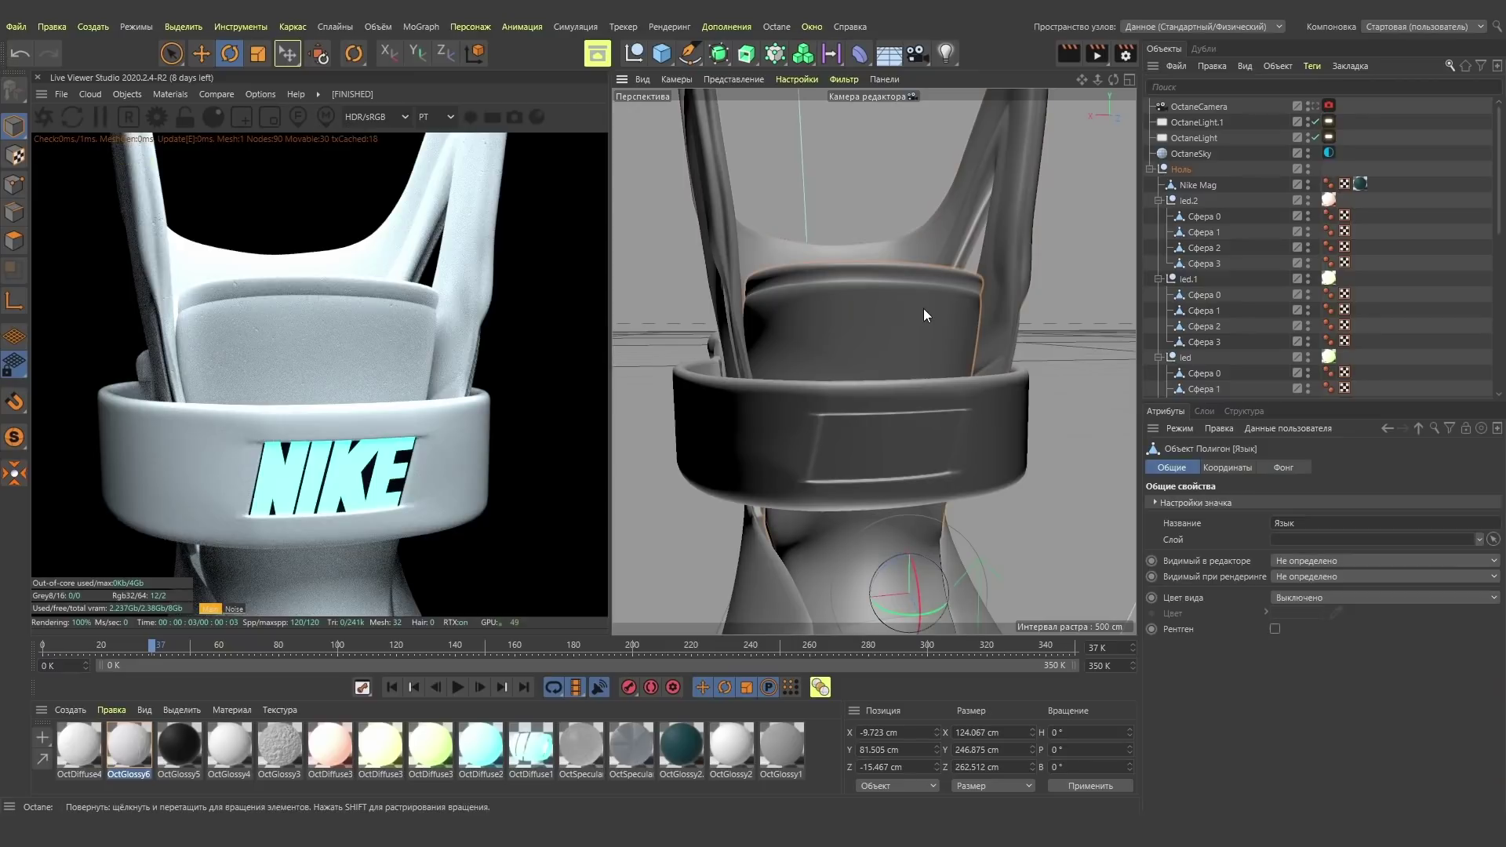
{"action": "scroll", "coordinate": [1346, 302], "scroll_direction": "up", "scroll_amount": 5}
{"action": "scroll", "coordinate": [1346, 301], "scroll_direction": "down", "scroll_amount": 5}
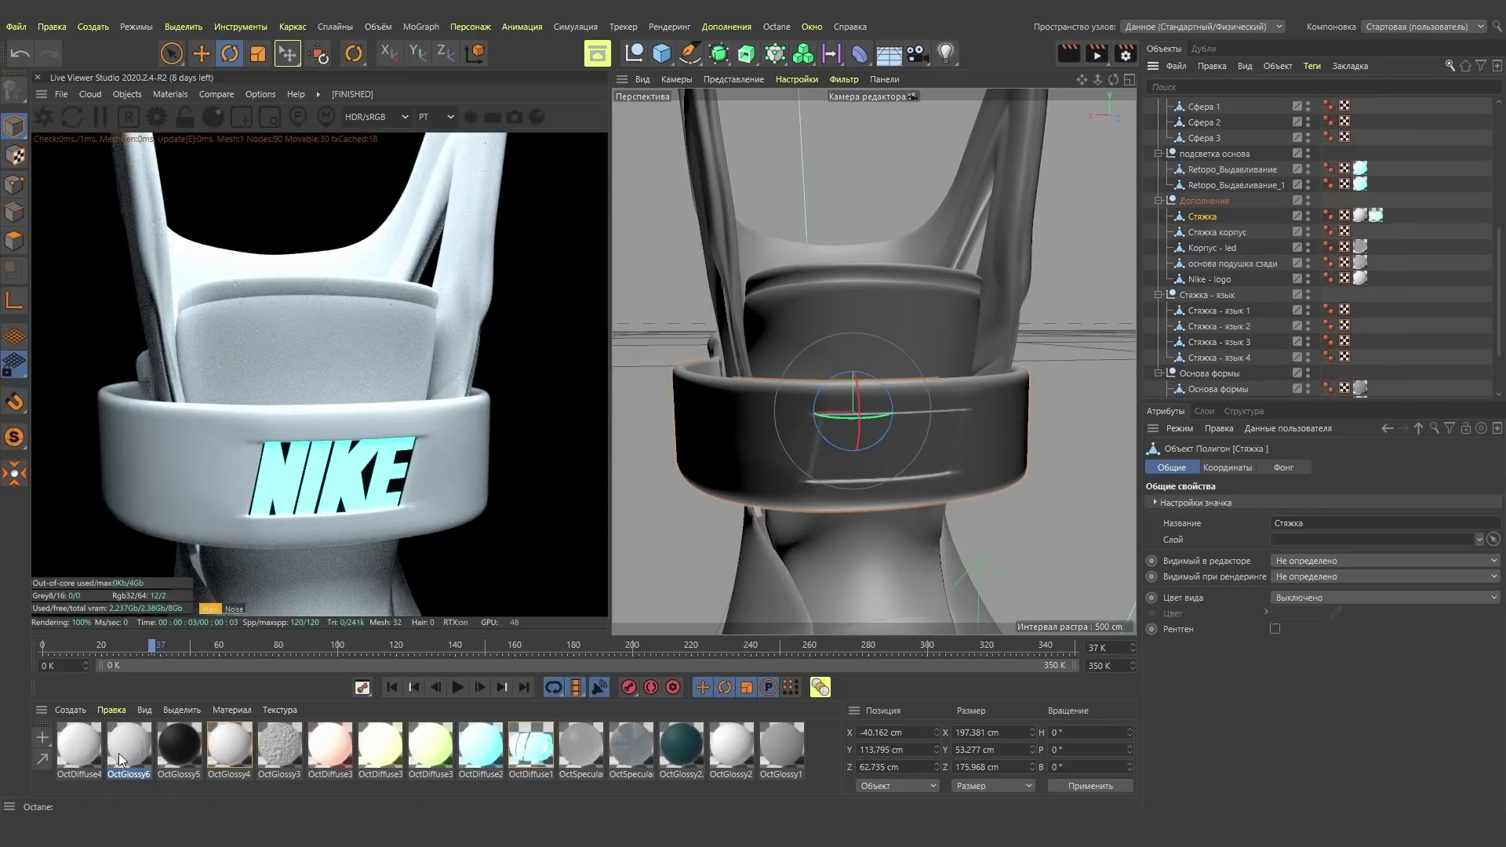
{"action": "left_click_drag", "start_coordinate": [148, 745], "coordinate": [1366, 215]}
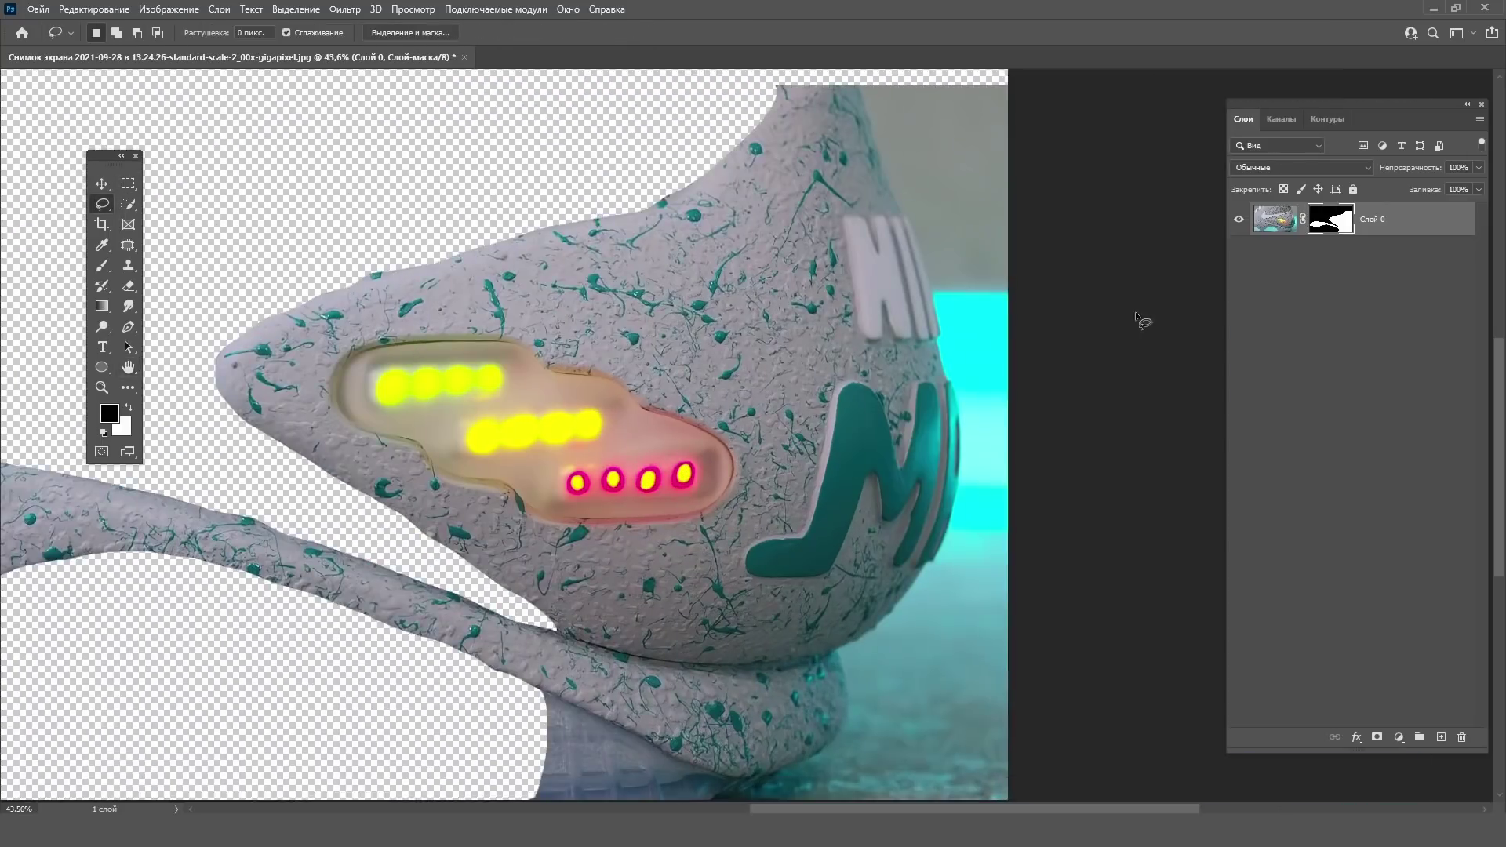
Lasso the right side of the shoe render and fill the mask black to hide it.
{"action": "left_click_drag", "start_coordinate": [1015, 100], "coordinate": [861, 236]}
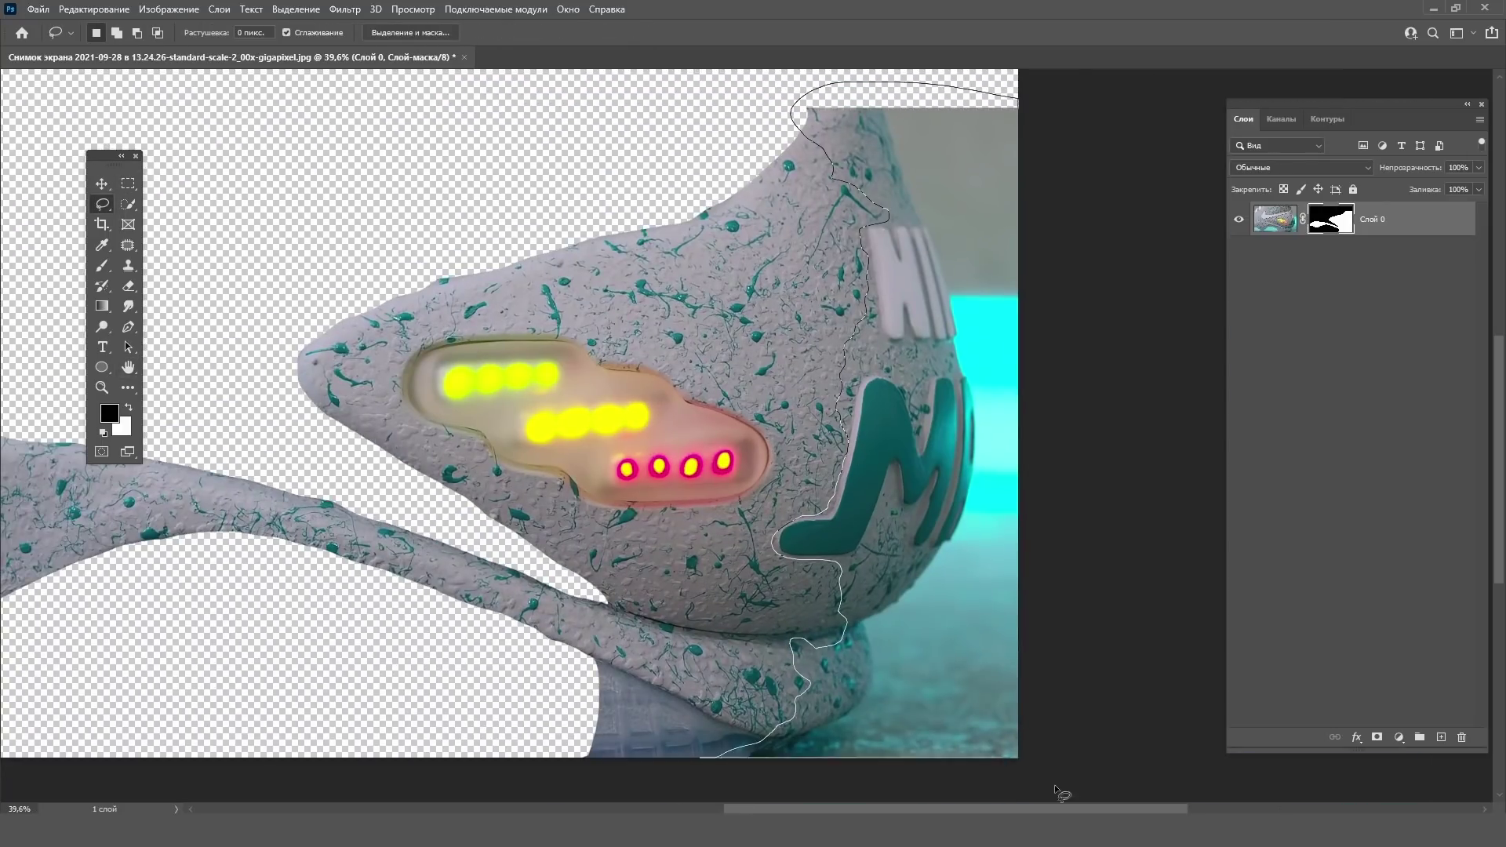
{"action": "key", "text": "alt+BackSpace"}
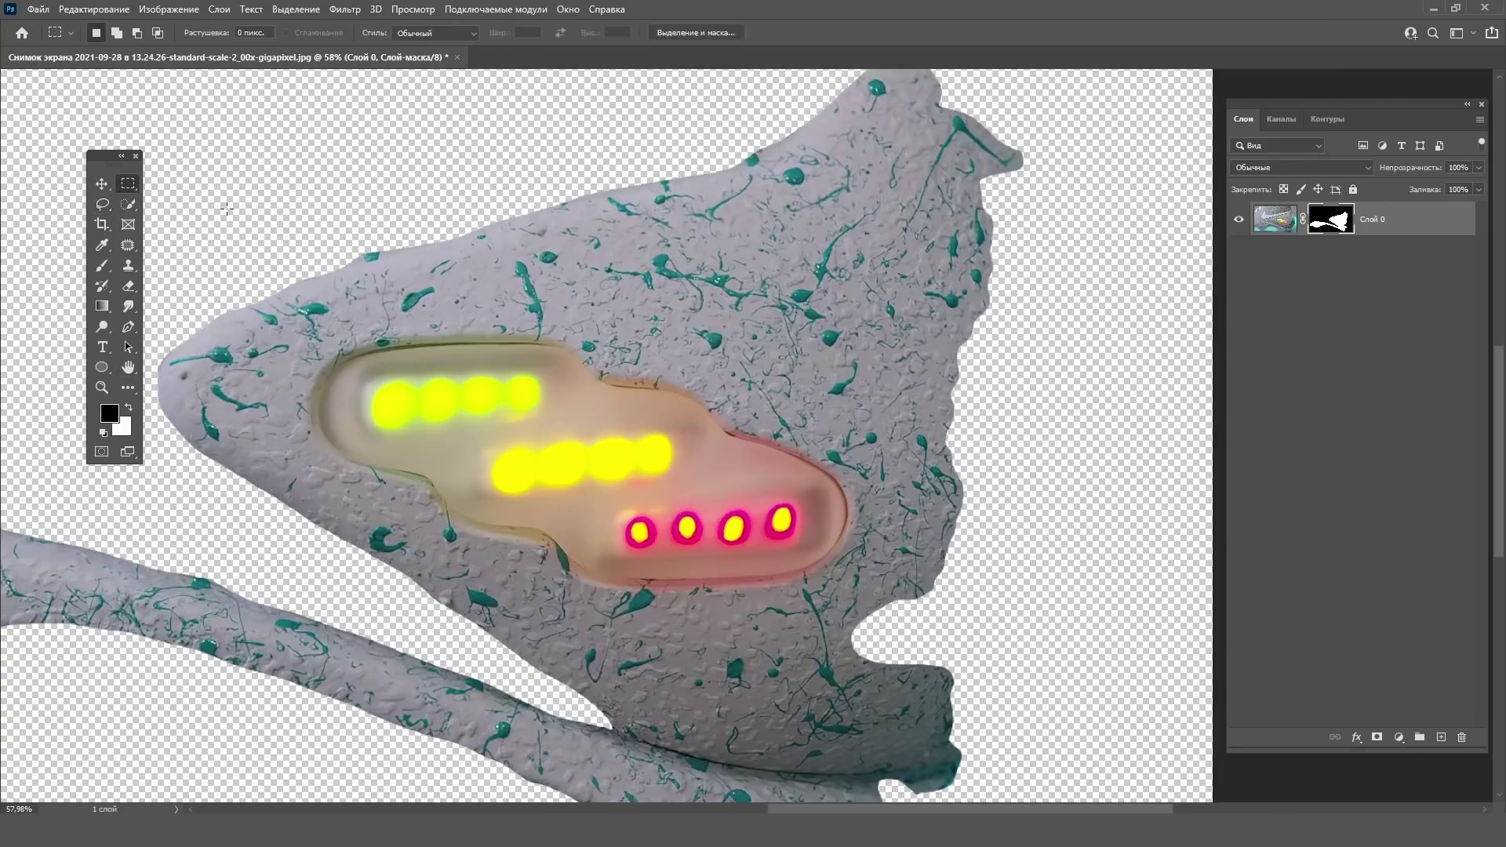
{"action": "scroll", "coordinate": [471, 352], "scroll_direction": "up", "scroll_amount": 2, "text": "alt"}
{"action": "left_click_drag", "start_coordinate": [565, 344], "coordinate": [400, 350]}
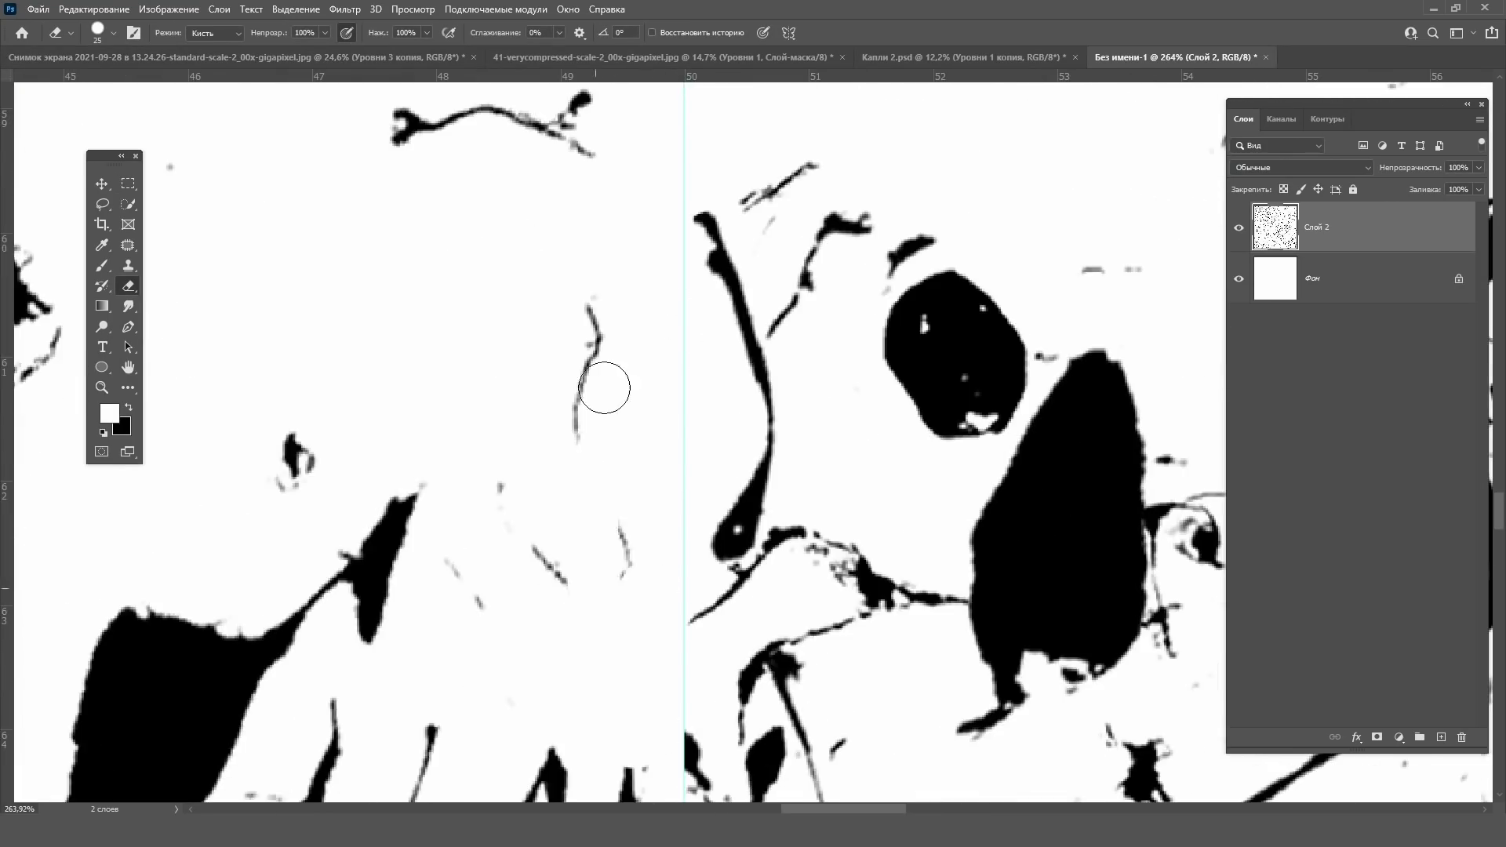
Scroll around the black-and-white splatter texture document to inspect it.
{"action": "scroll", "coordinate": [628, 390], "scroll_direction": "down", "scroll_amount": 2}
{"action": "scroll", "coordinate": [640, 546], "scroll_direction": "down", "scroll_amount": 5, "text": "alt"}
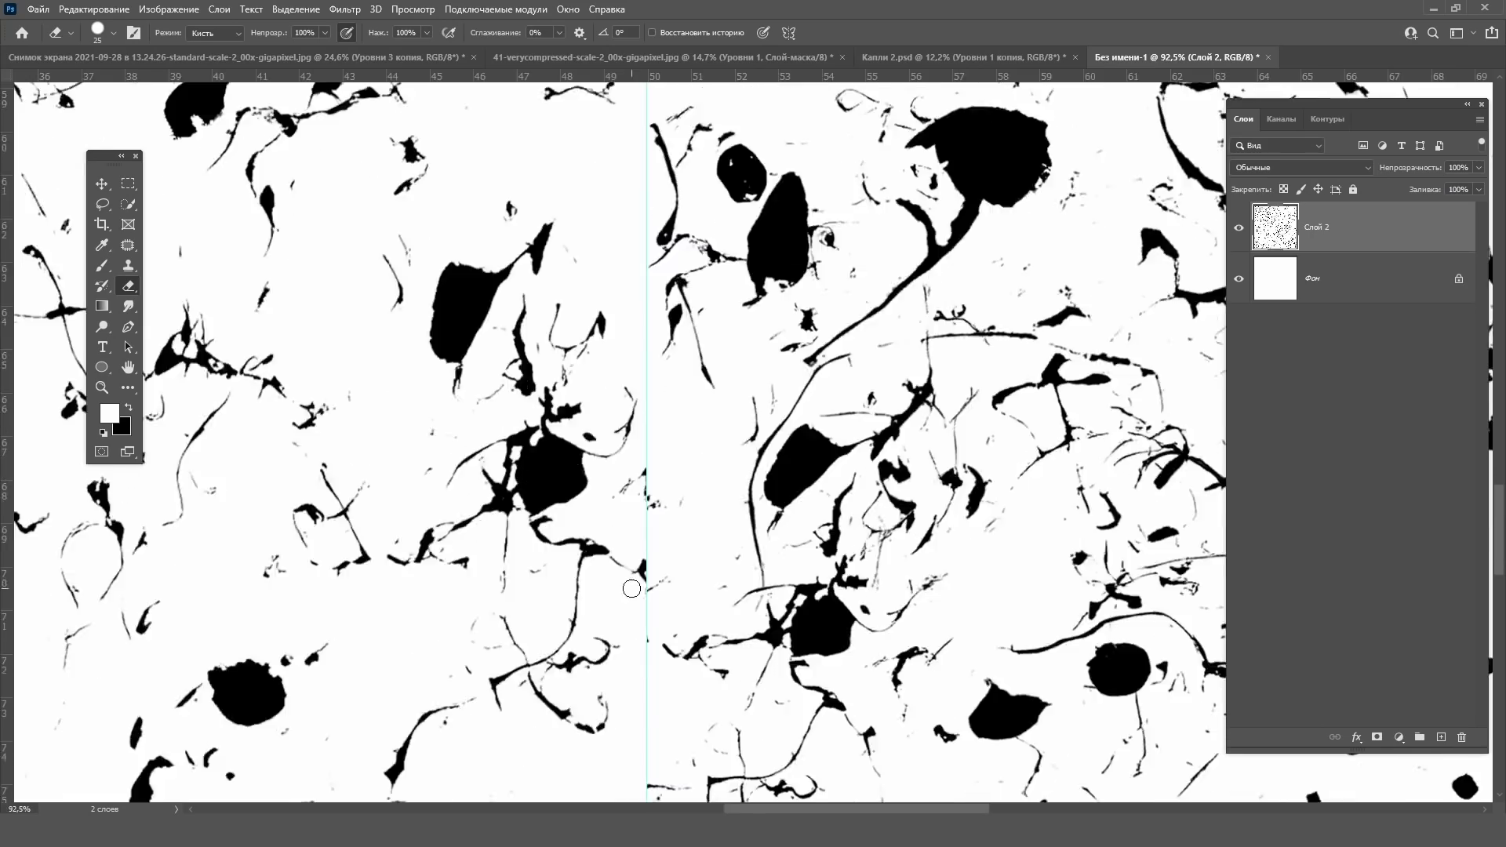
{"action": "scroll", "coordinate": [629, 578], "scroll_direction": "up", "scroll_amount": 4, "text": "alt"}
{"action": "scroll", "coordinate": [632, 571], "scroll_direction": "down", "scroll_amount": 2, "text": "alt"}
{"action": "scroll", "coordinate": [663, 447], "scroll_direction": "down", "scroll_amount": 1, "text": "alt"}
{"action": "scroll", "coordinate": [704, 456], "scroll_direction": "up", "scroll_amount": 2, "text": "alt"}
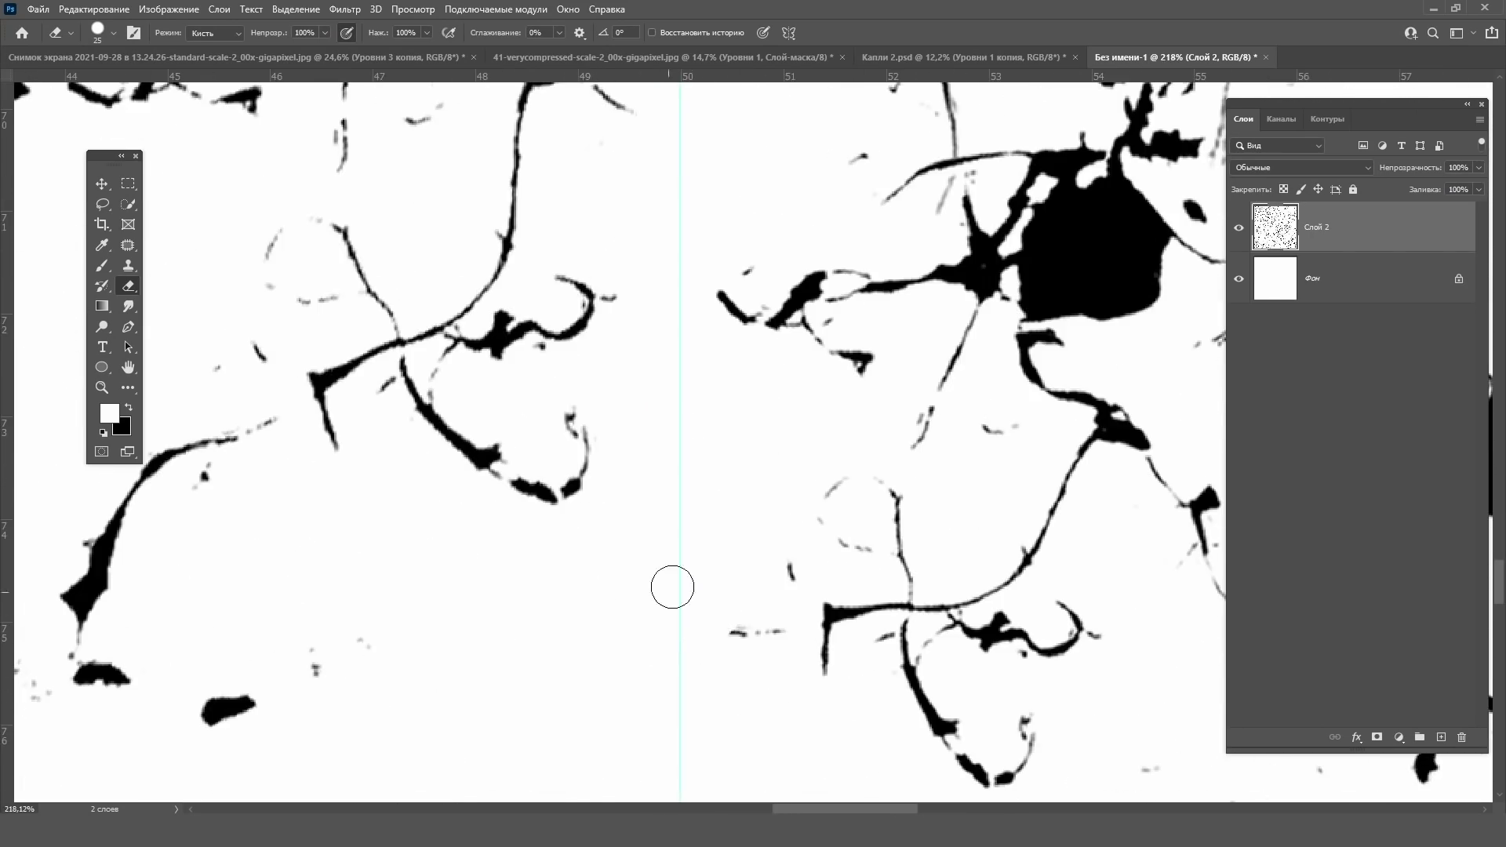
{"action": "scroll", "coordinate": [705, 348], "scroll_direction": "up", "scroll_amount": 2, "text": "alt"}
{"action": "scroll", "coordinate": [740, 503], "scroll_direction": "down", "scroll_amount": 4}
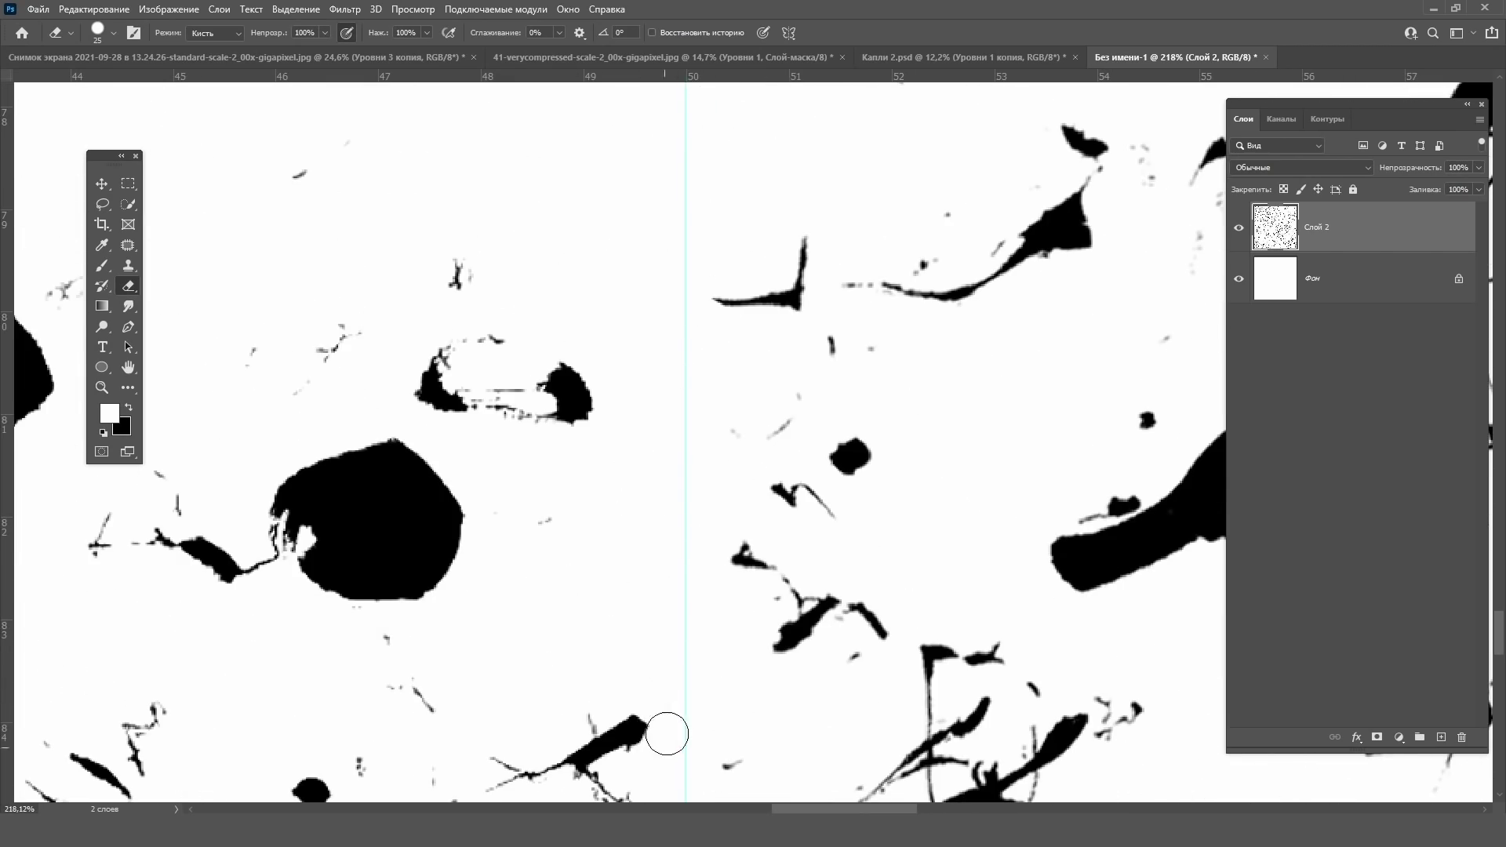
{"action": "scroll", "coordinate": [667, 733], "scroll_direction": "down", "scroll_amount": 3}
{"action": "scroll", "coordinate": [679, 732], "scroll_direction": "down", "scroll_amount": 3, "text": "alt"}
{"action": "scroll", "coordinate": [581, 469], "scroll_direction": "up", "scroll_amount": 3, "text": "alt"}
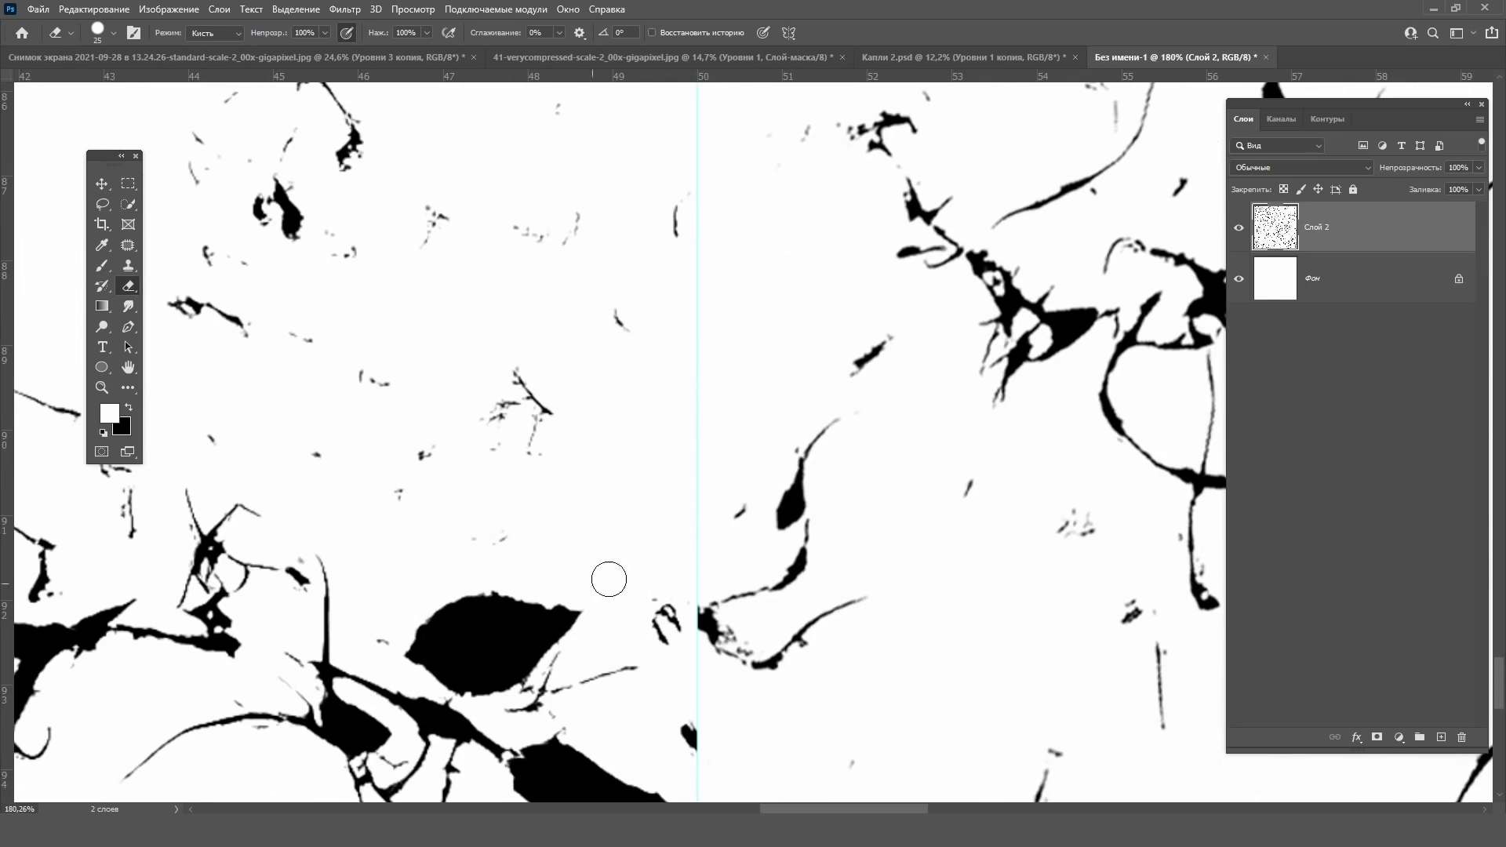
{"action": "scroll", "coordinate": [651, 643], "scroll_direction": "down", "scroll_amount": 2}
{"action": "scroll", "coordinate": [662, 487], "scroll_direction": "down", "scroll_amount": 3, "text": "alt"}
{"action": "scroll", "coordinate": [768, 589], "scroll_direction": "down", "scroll_amount": 5, "text": "alt"}
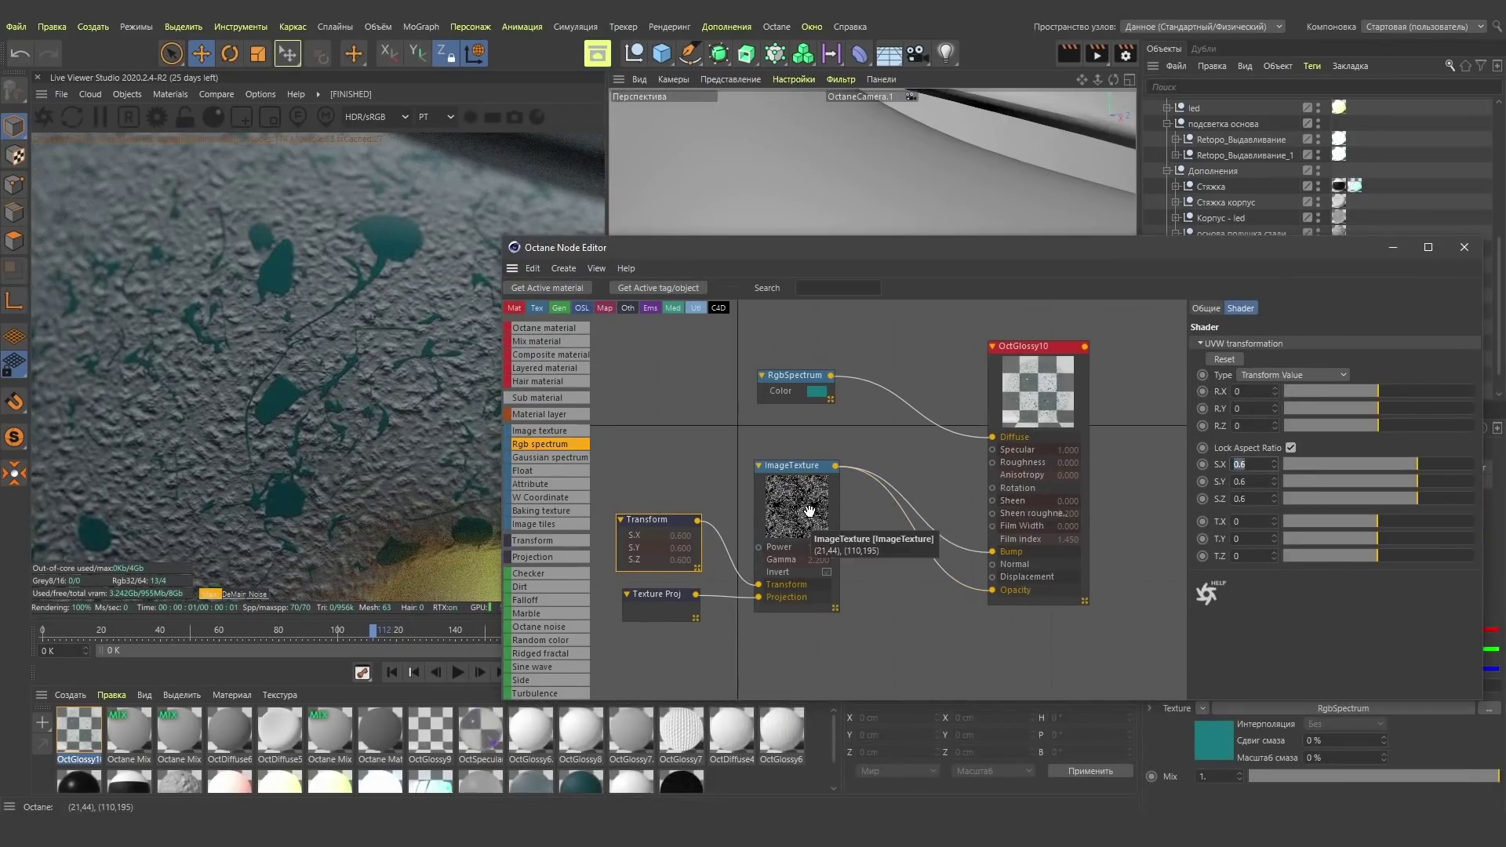
Reconnect the splatter ImageTexture to OctGlossy10's Bump input and reopen its node graph.
{"action": "left_click_drag", "start_coordinate": [993, 552], "coordinate": [901, 445]}
{"action": "left_click_drag", "start_coordinate": [1020, 346], "coordinate": [1062, 332]}
{"action": "left_click", "coordinate": [837, 288]}
{"action": "type", "text": "oc"}
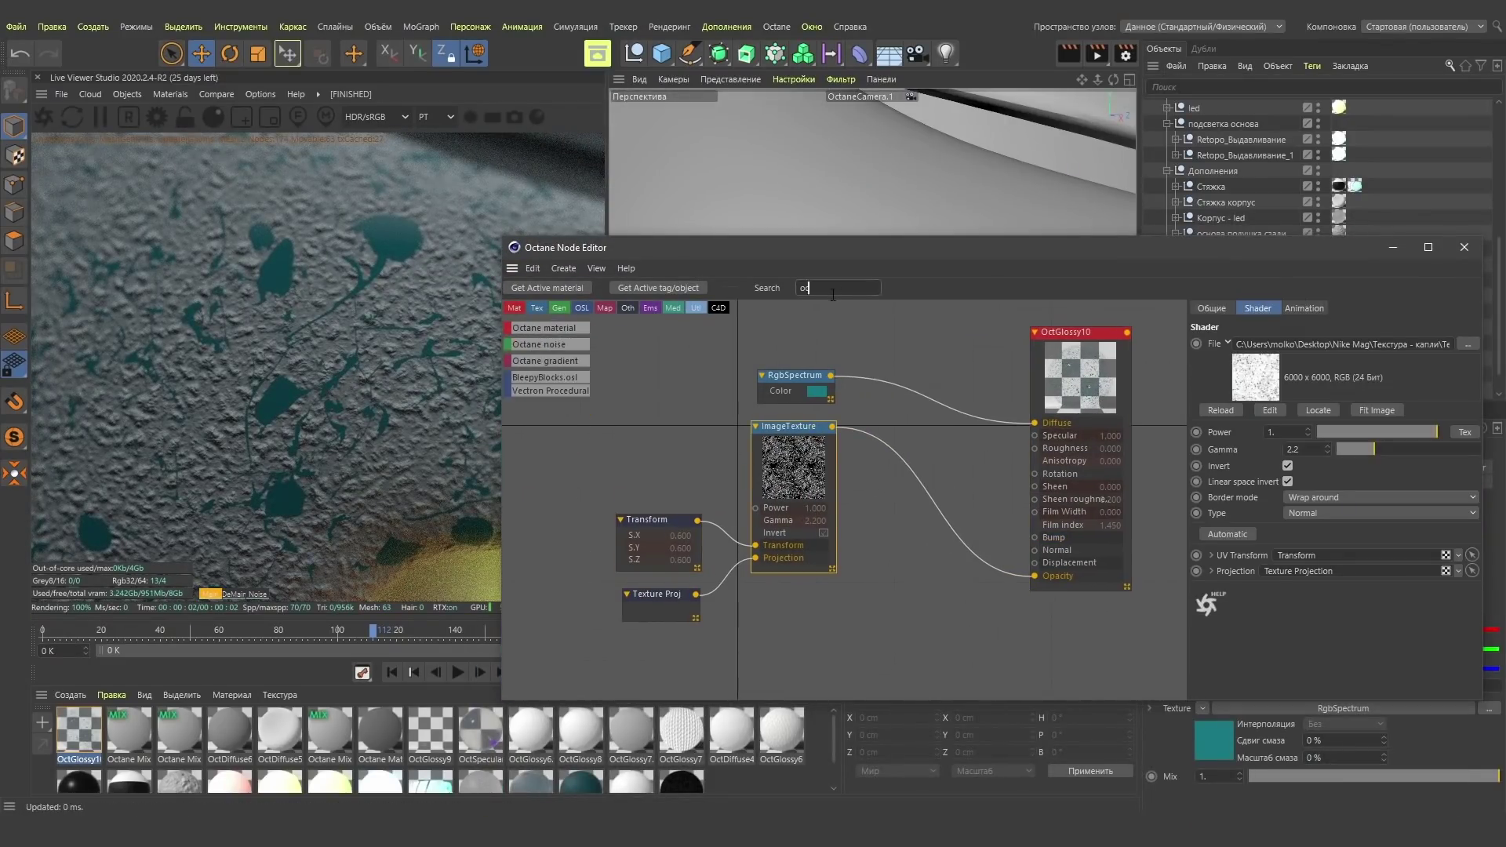
{"action": "left_click", "coordinate": [538, 345]}
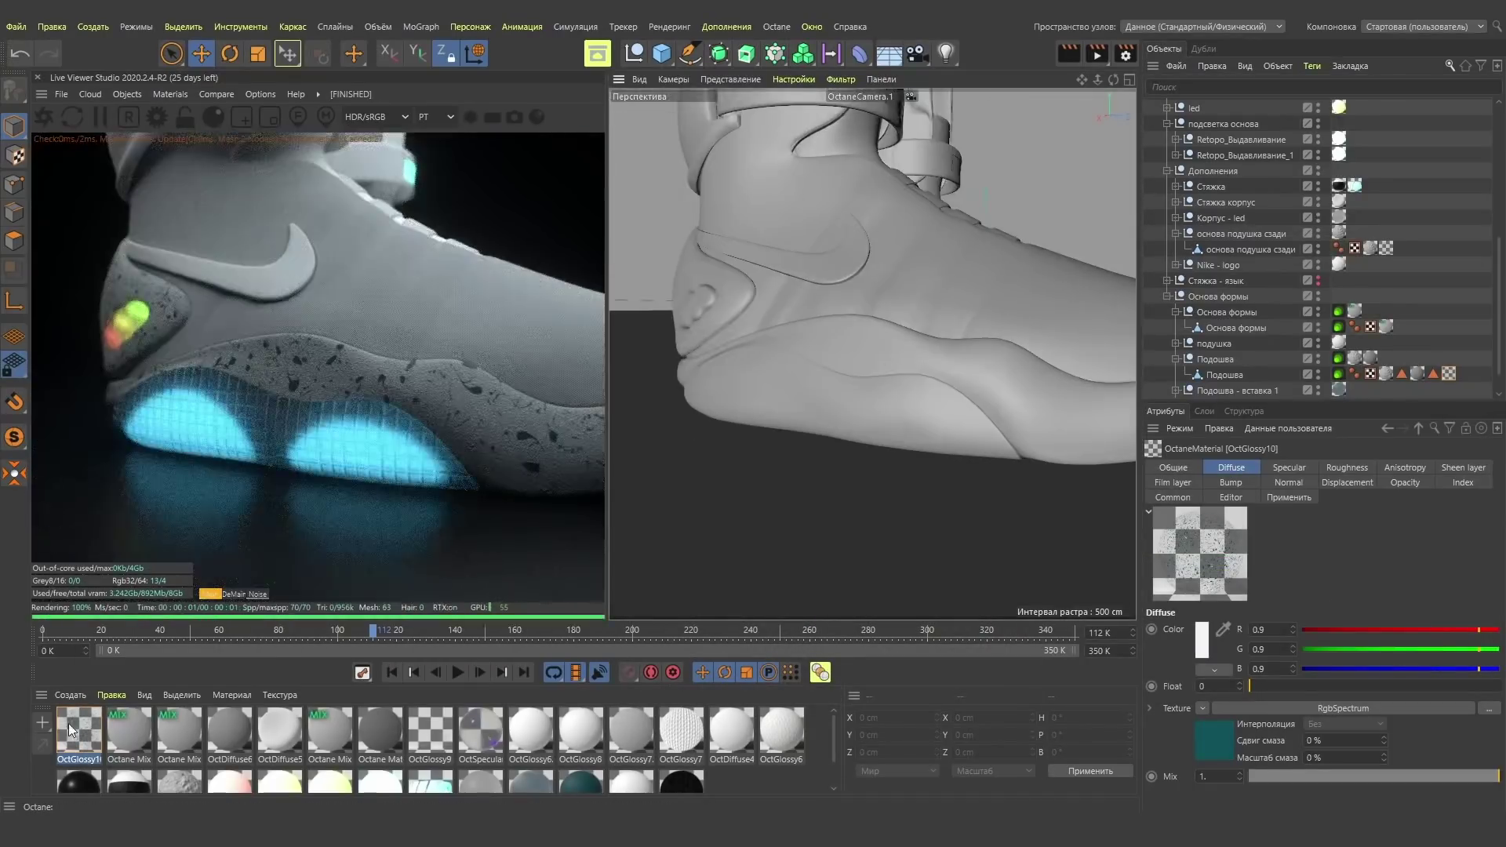
{"action": "double_click", "coordinate": [69, 723]}
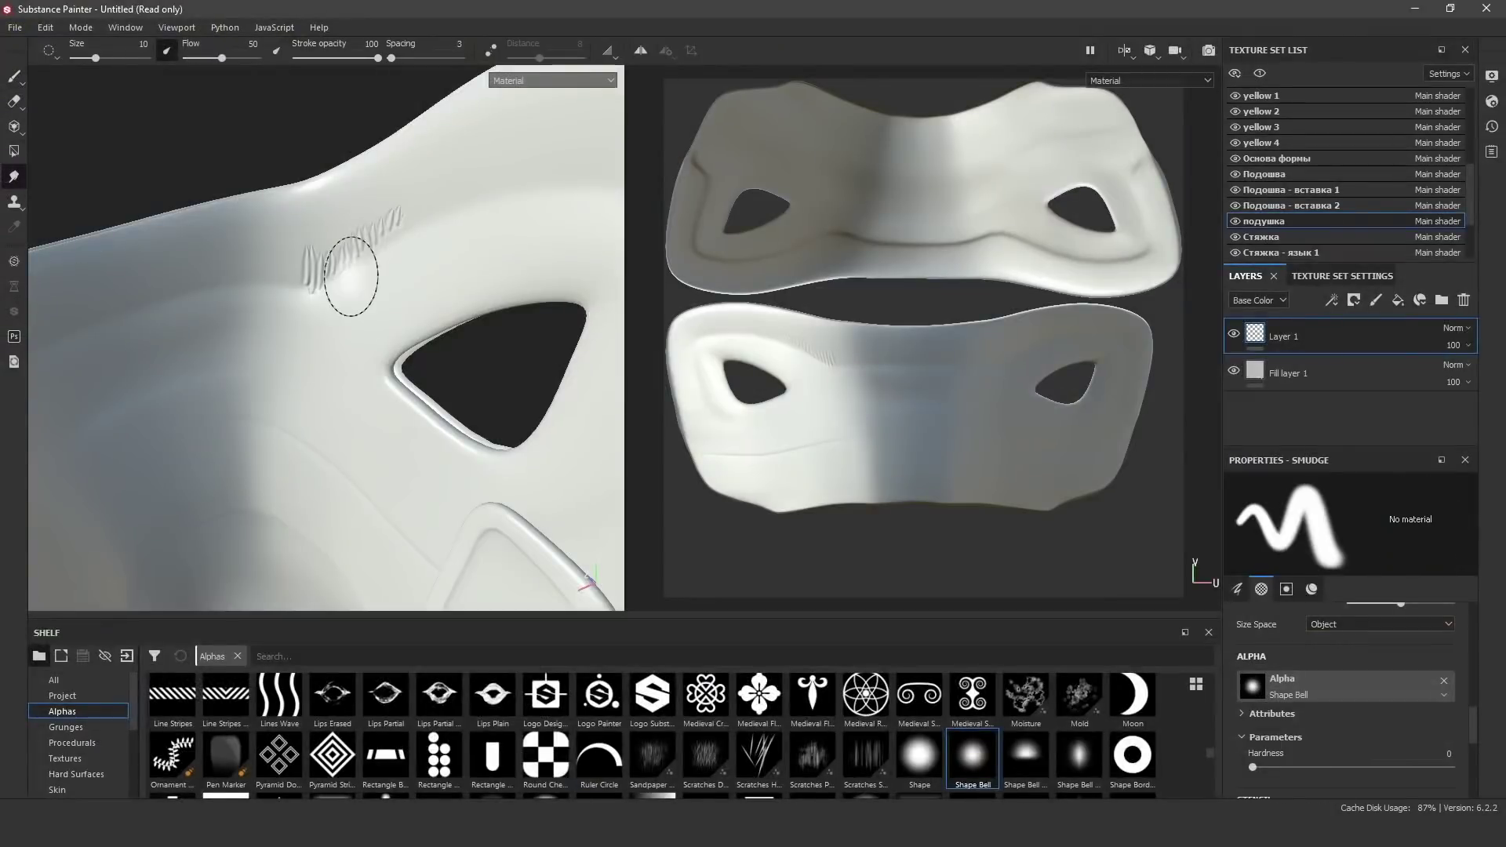
Test scratch stamps and paint strokes on the cushion's height, then shrink the brush.
{"action": "scroll", "coordinate": [1411, 641], "scroll_direction": "down", "scroll_amount": 3}
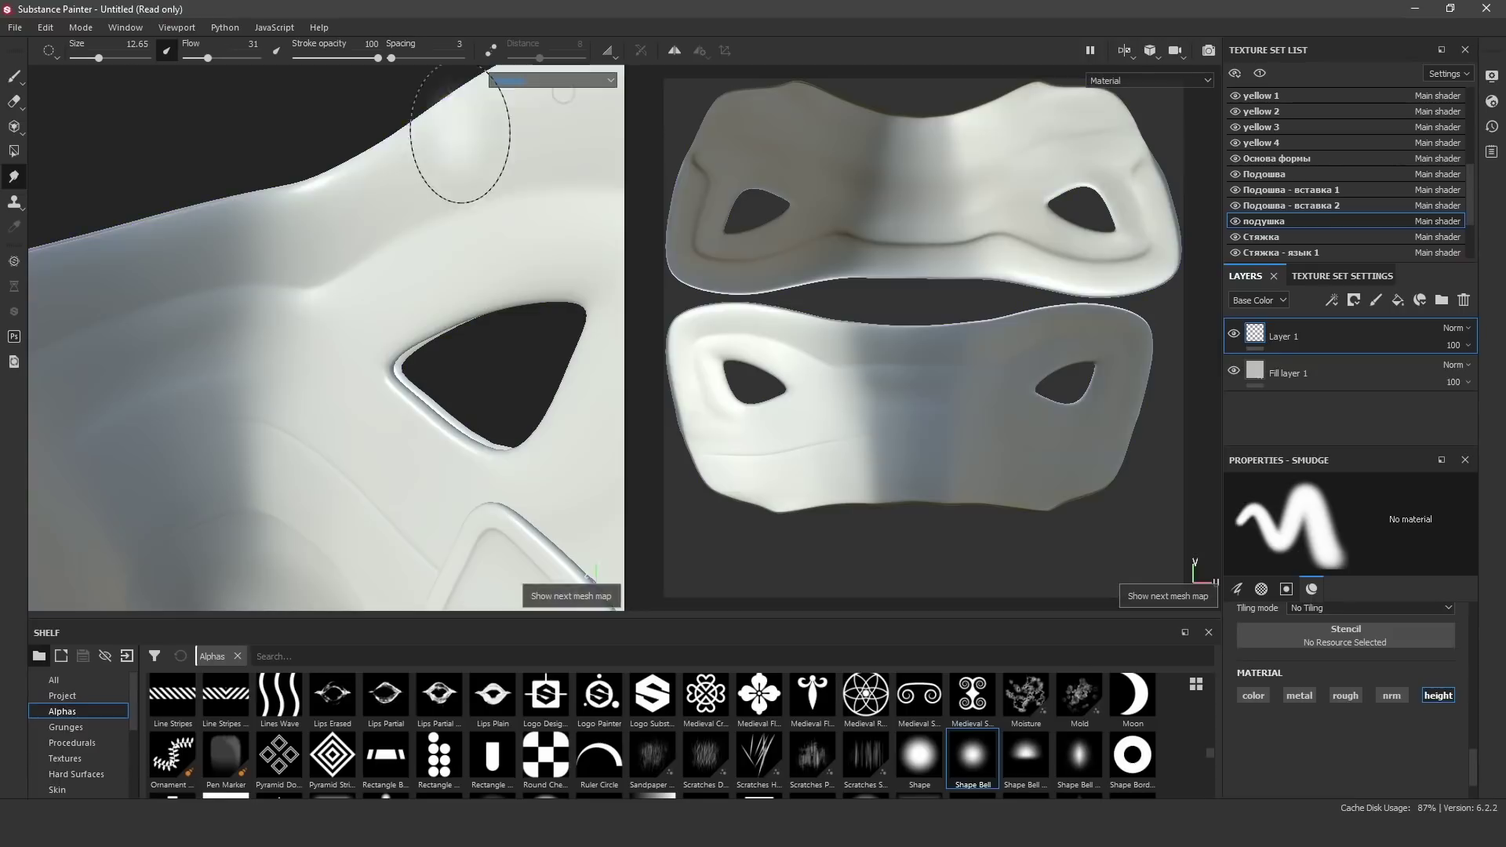
{"action": "left_click", "coordinate": [314, 274]}
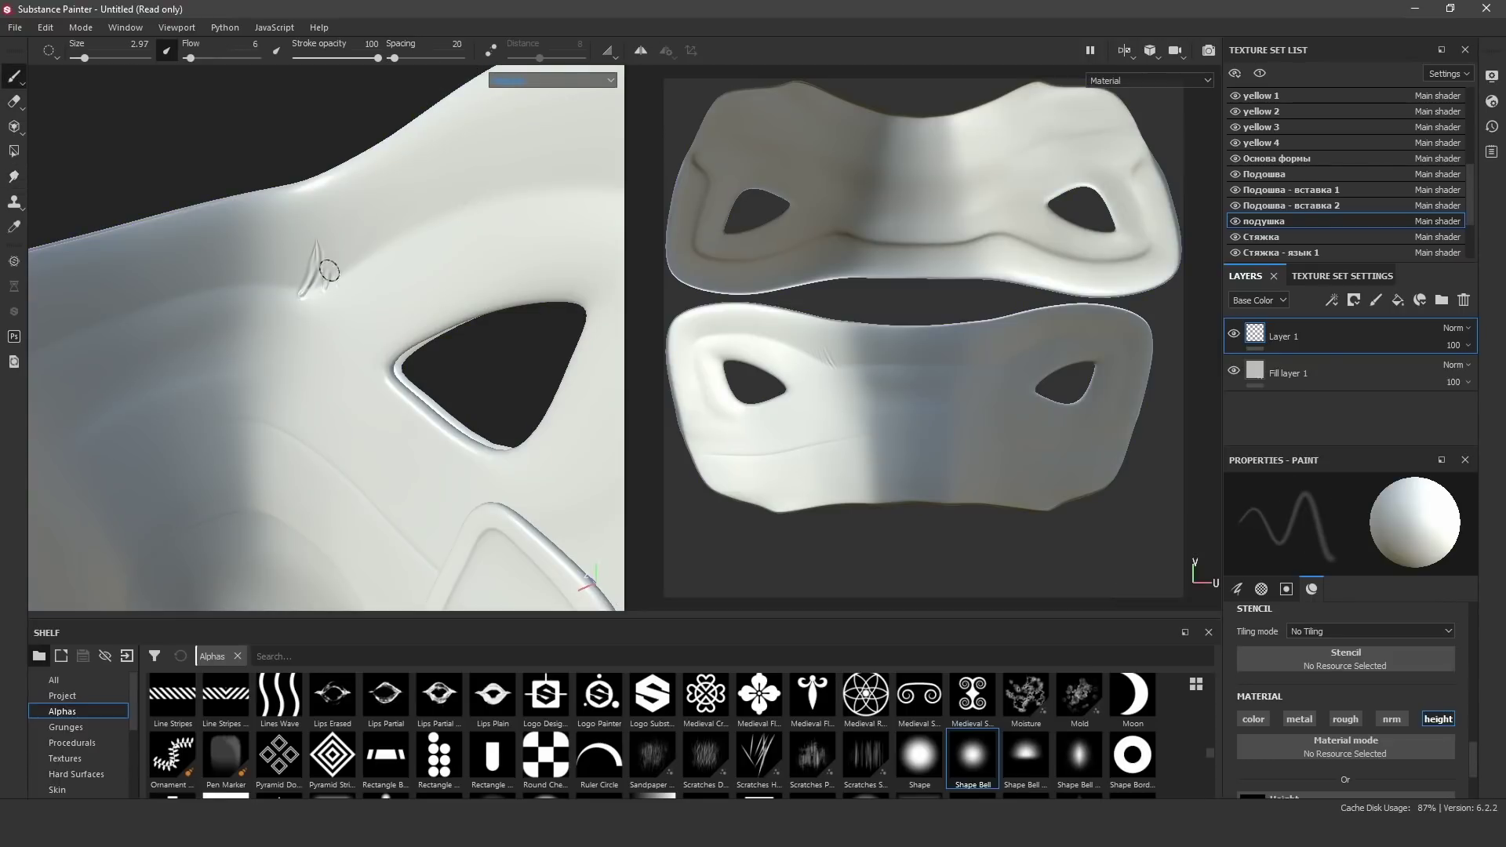
{"action": "key", "text": "ctrl+z"}
{"action": "scroll", "coordinate": [330, 247], "scroll_direction": "up", "scroll_amount": 3}
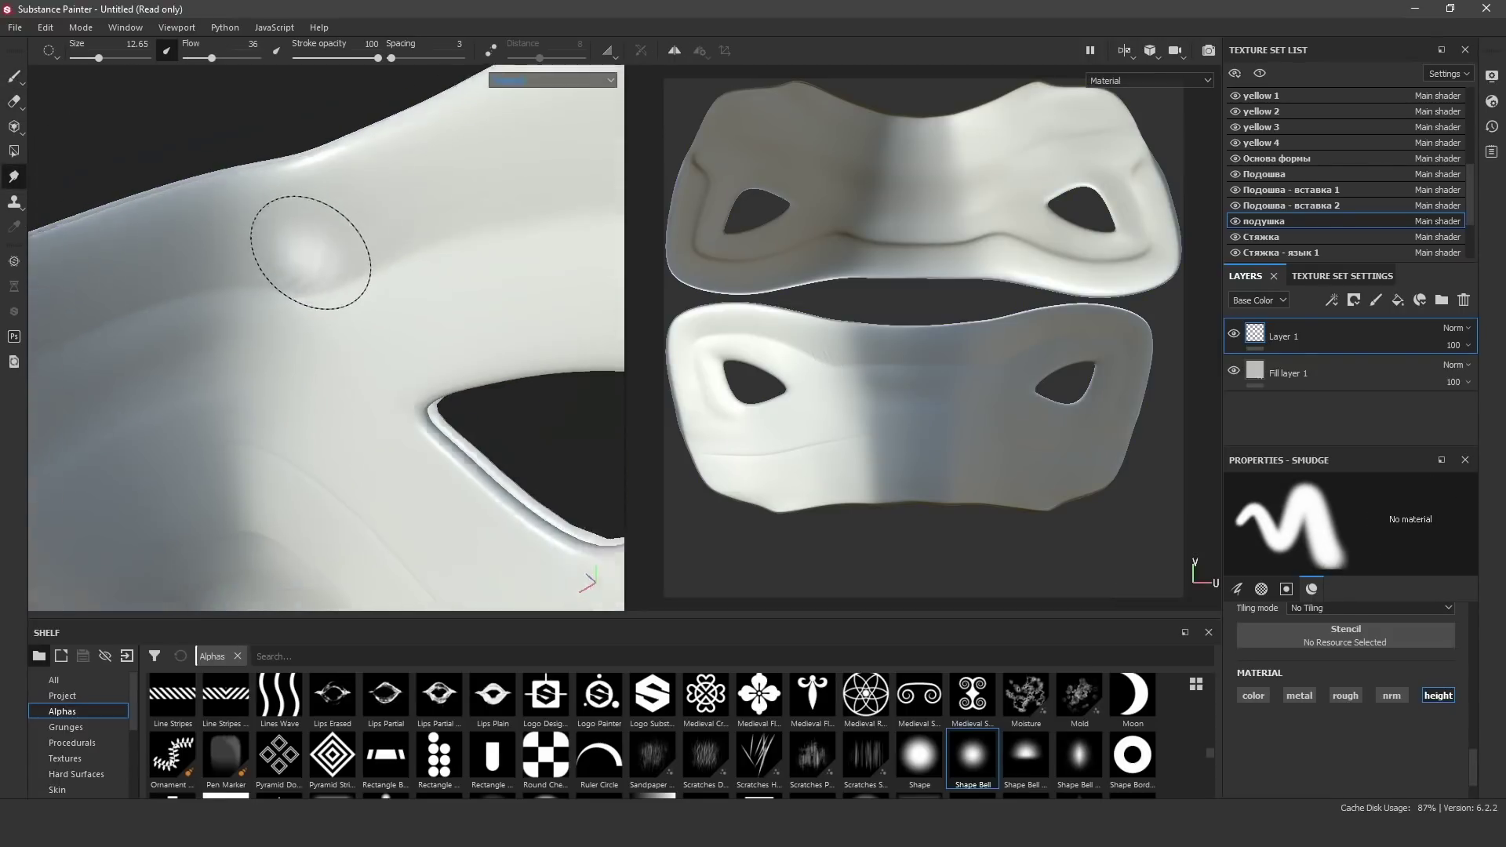
{"action": "key", "text": "1"}
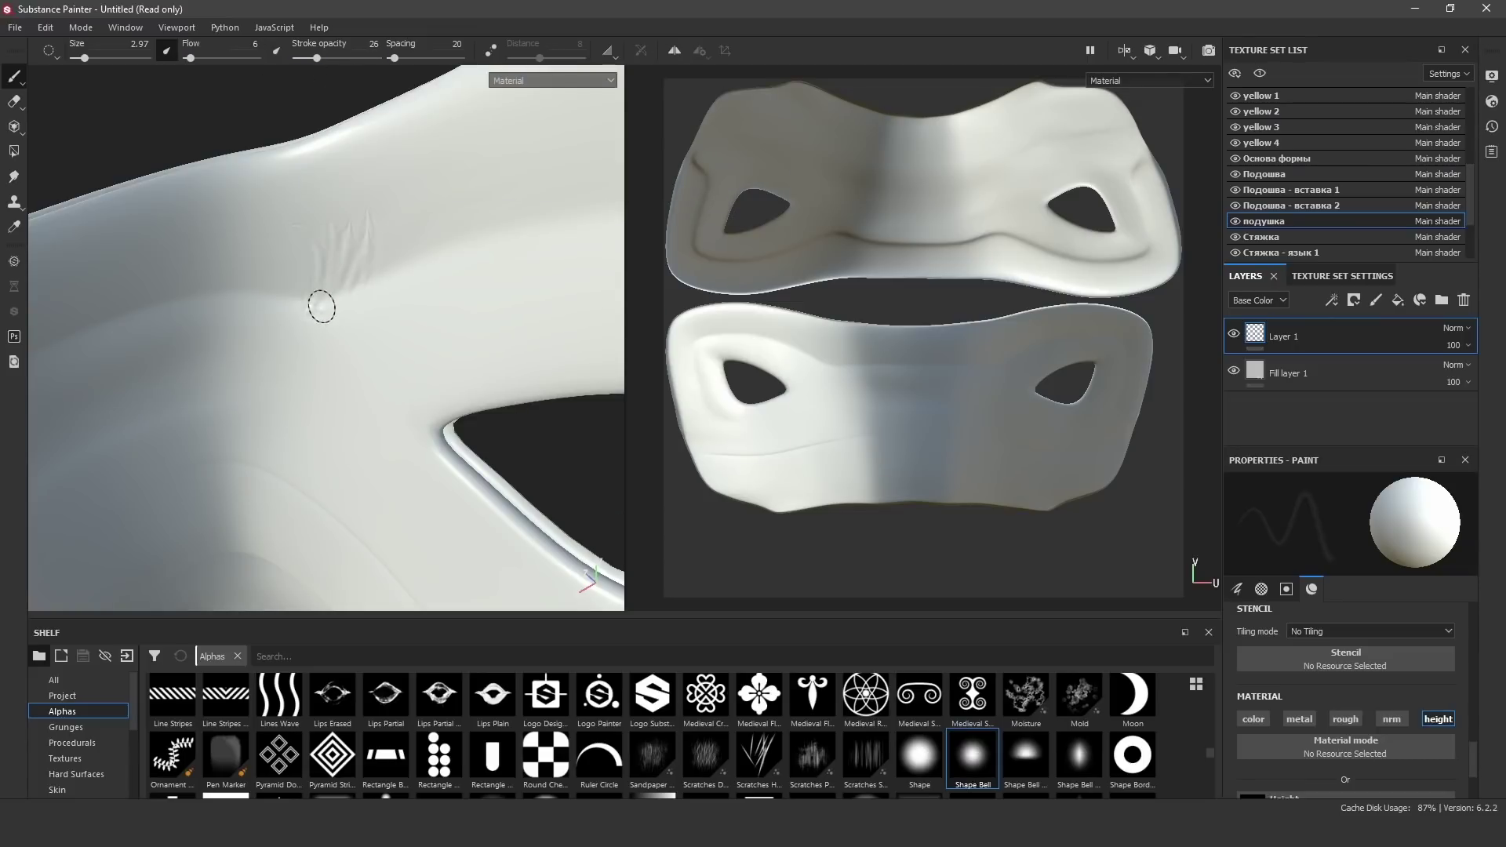
{"action": "left_click_drag", "start_coordinate": [242, 282], "coordinate": [370, 265]}
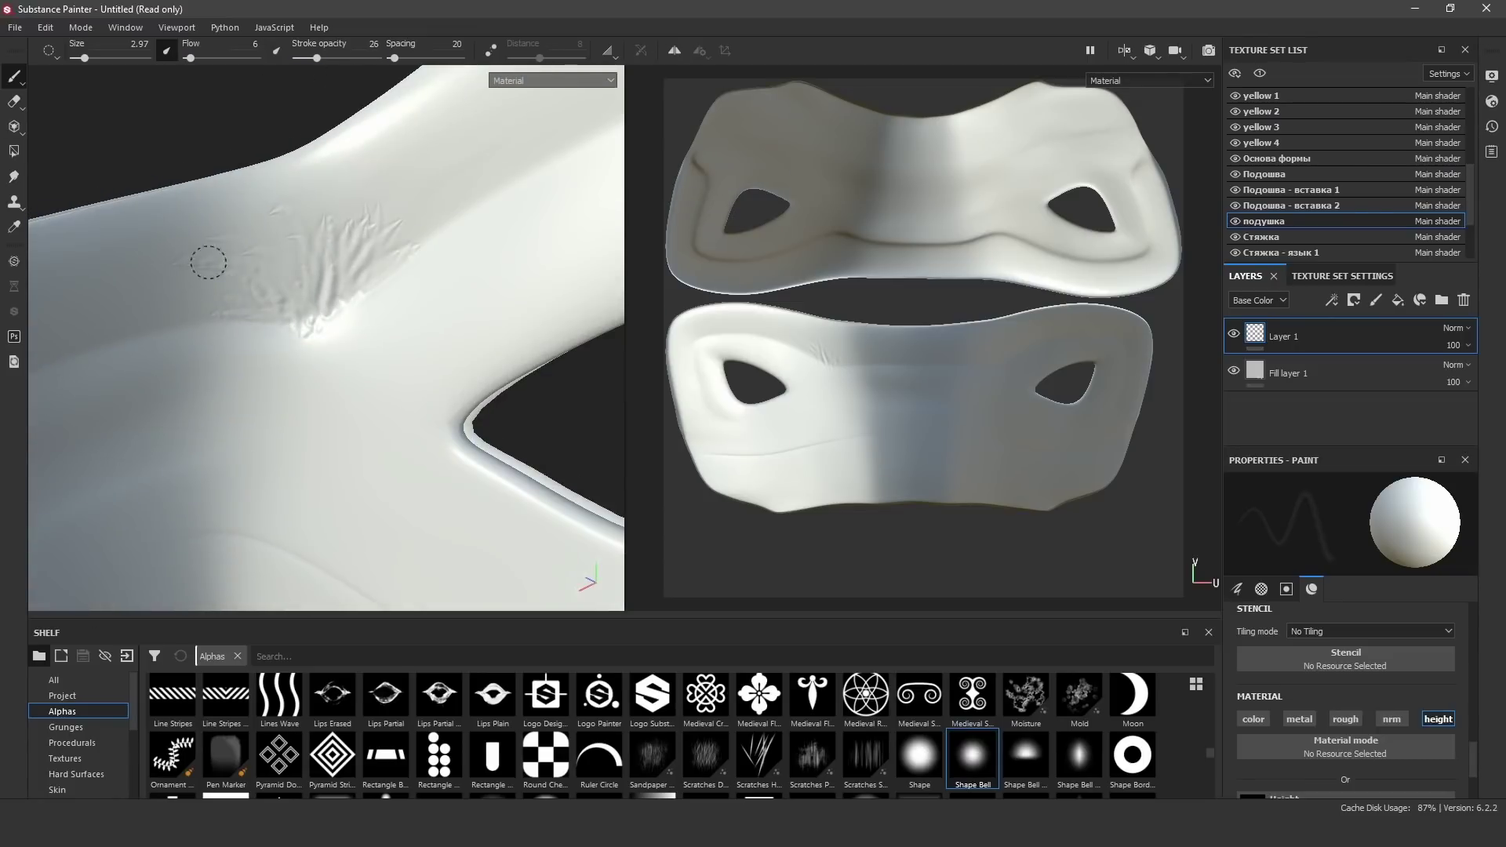
{"action": "key", "text": "5"}
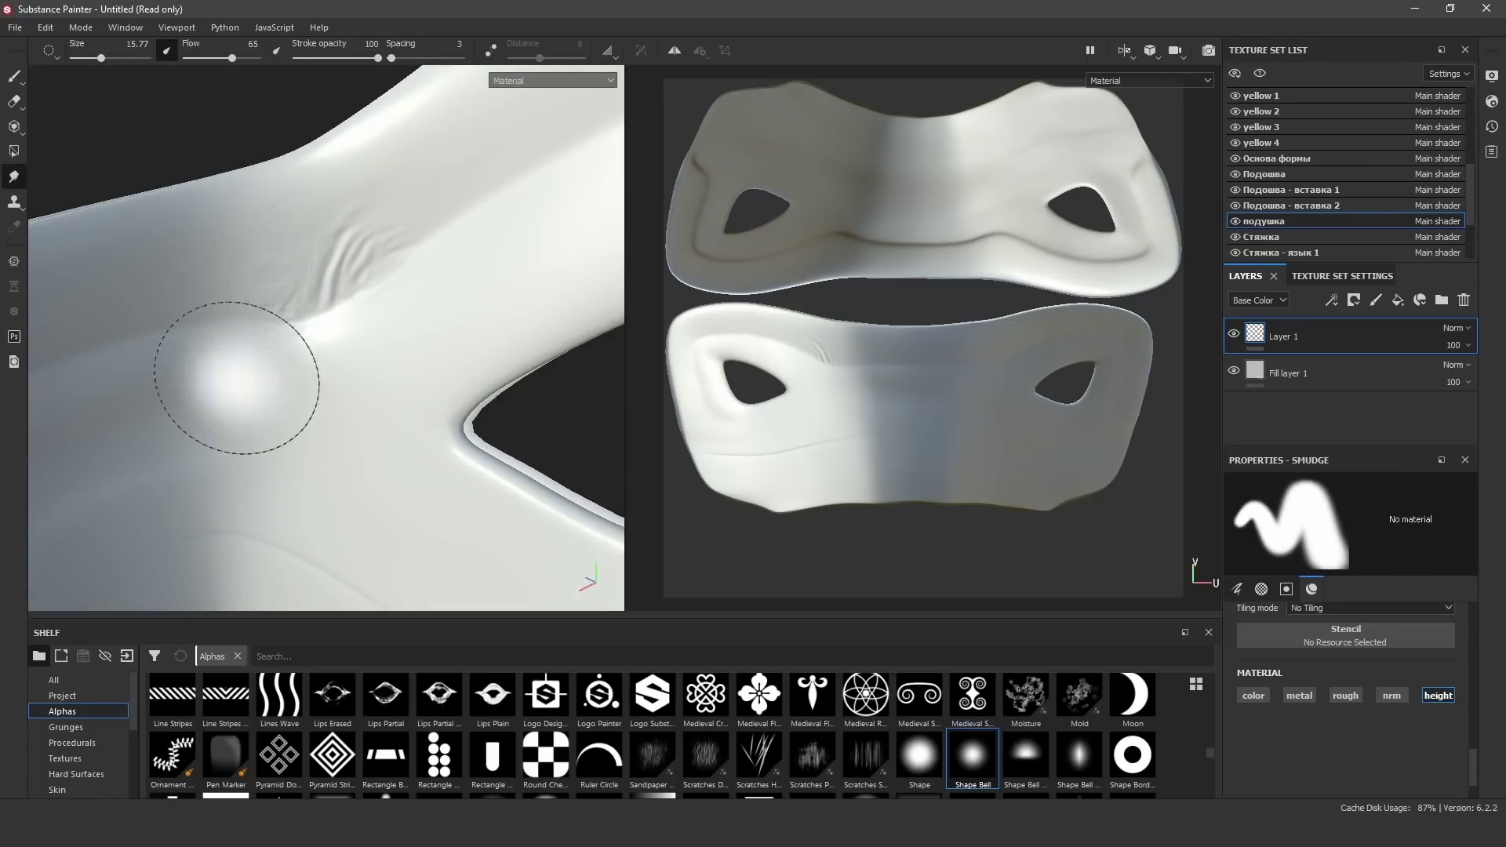
{"action": "key", "text": "bracketleft"}
{"action": "key", "text": "bracketleft"}
{"action": "key", "text": "bracketleft"}
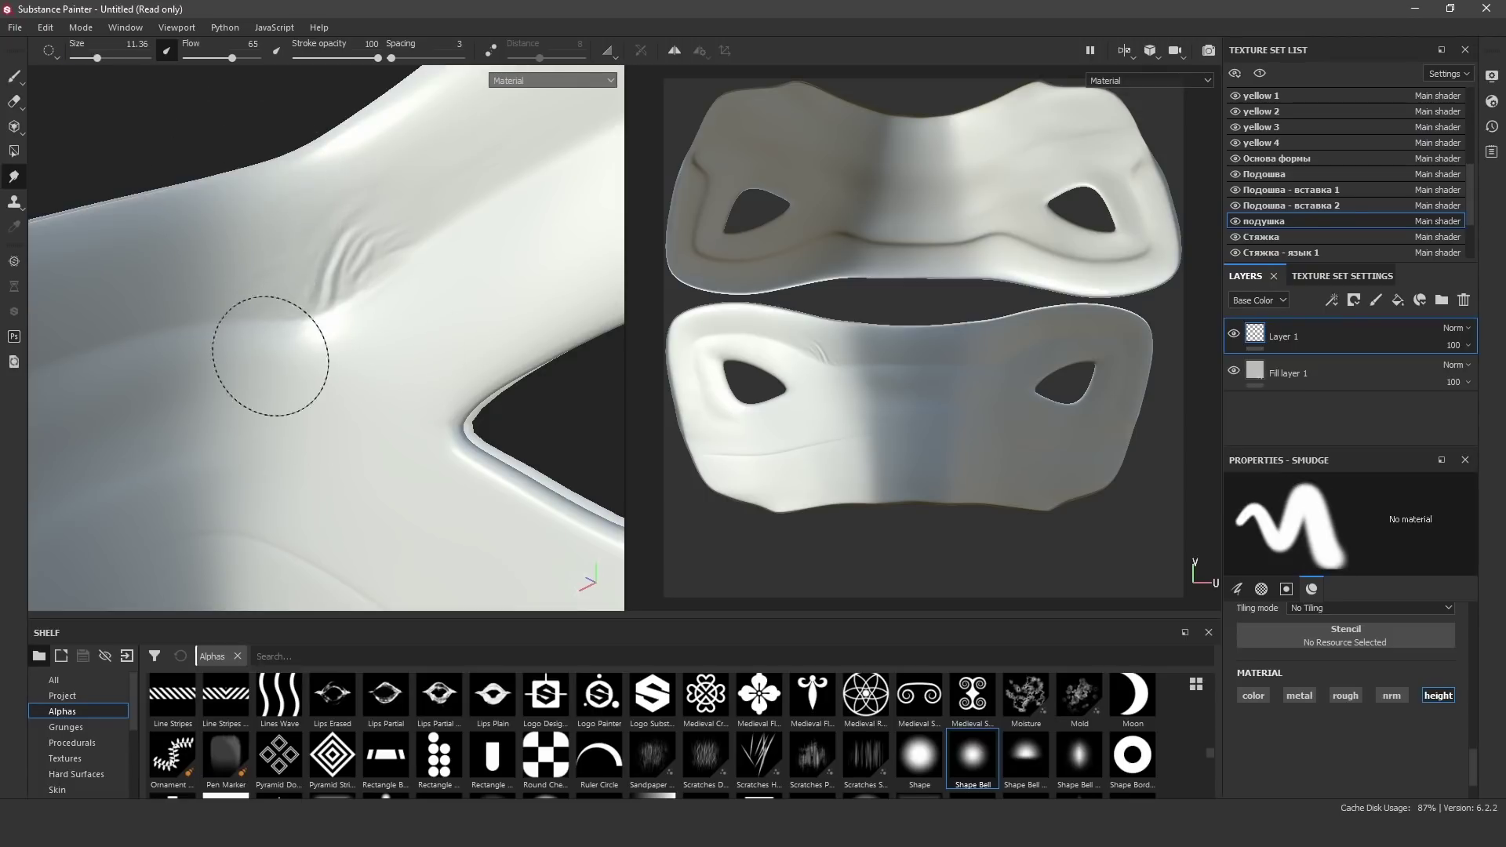
{"action": "key", "text": "1"}
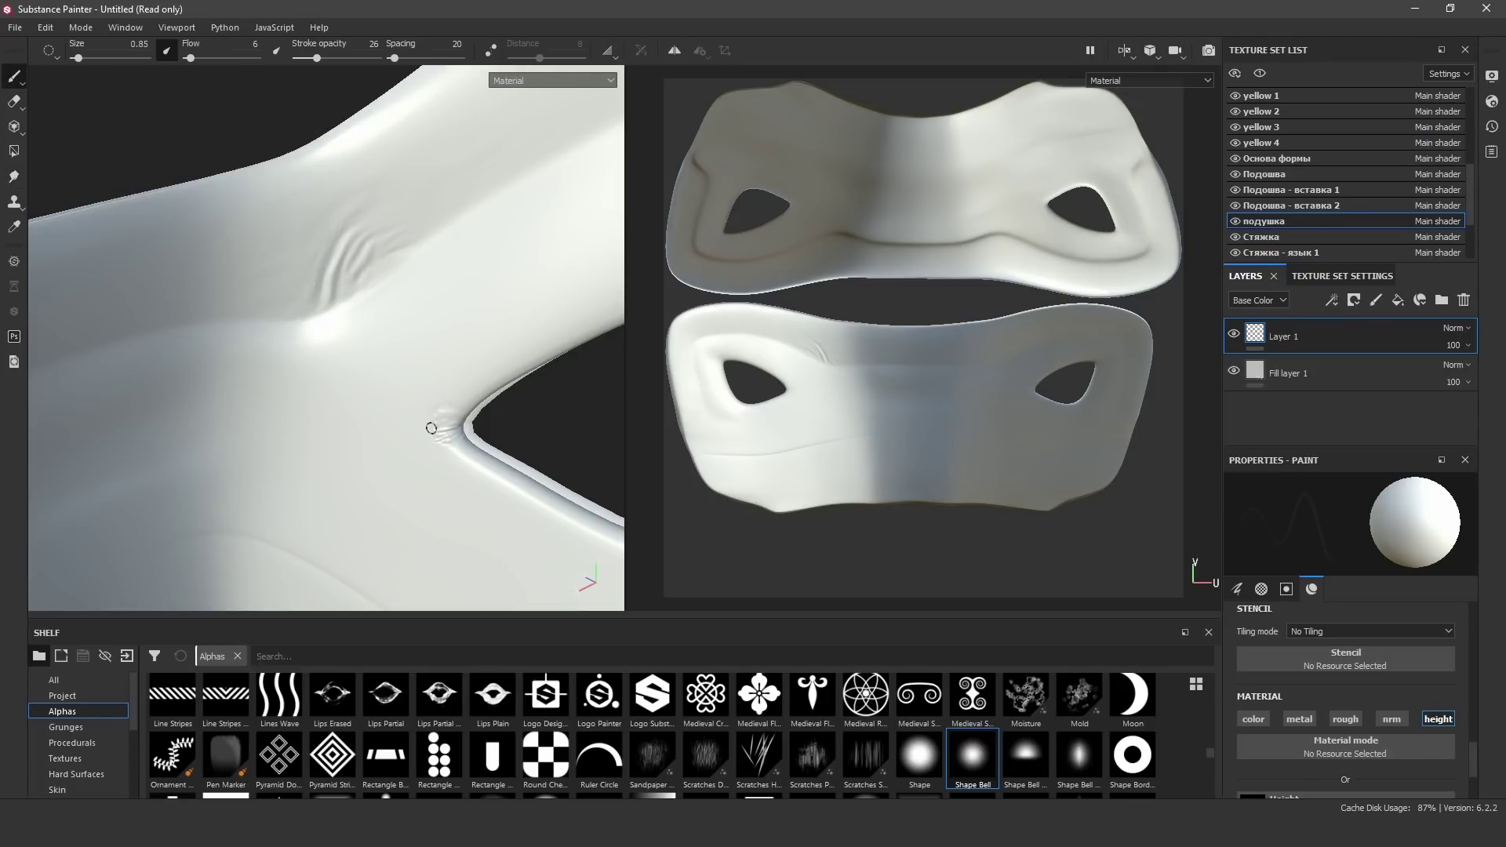
{"action": "key", "text": "5"}
Smudge fold wrinkles and a long crease streak across the cushion near its eye hole.
{"action": "left_click_drag", "start_coordinate": [527, 451], "coordinate": [339, 300], "text": "alt"}
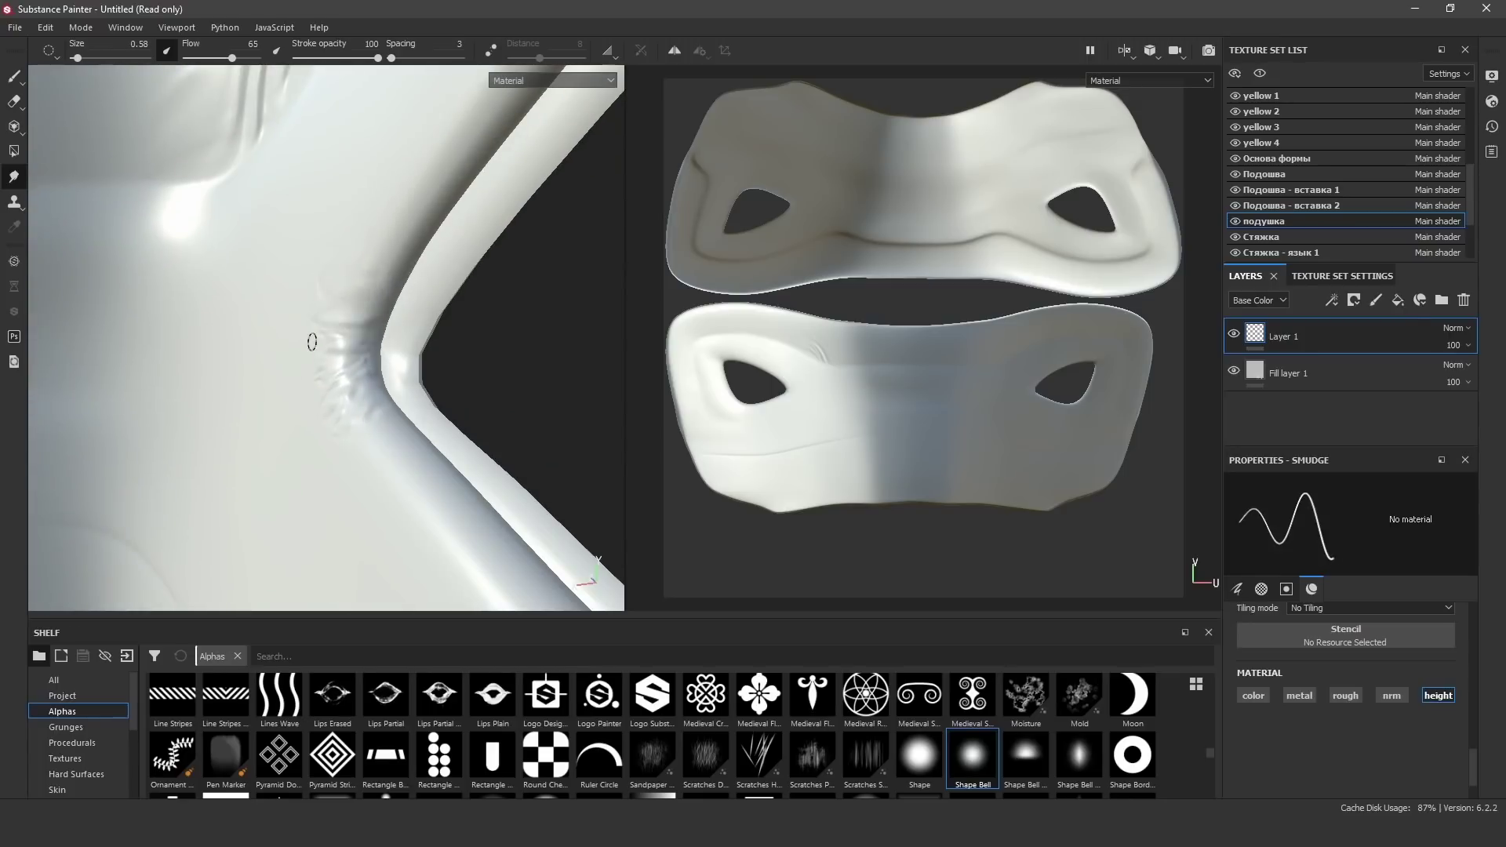
{"action": "mouse_move", "coordinate": [324, 406]}
{"action": "left_mouse_down", "text": "alt"}
{"action": "mouse_move", "coordinate": [330, 158]}
{"action": "mouse_move", "coordinate": [174, 192]}
{"action": "left_mouse_up", "text": "alt"}
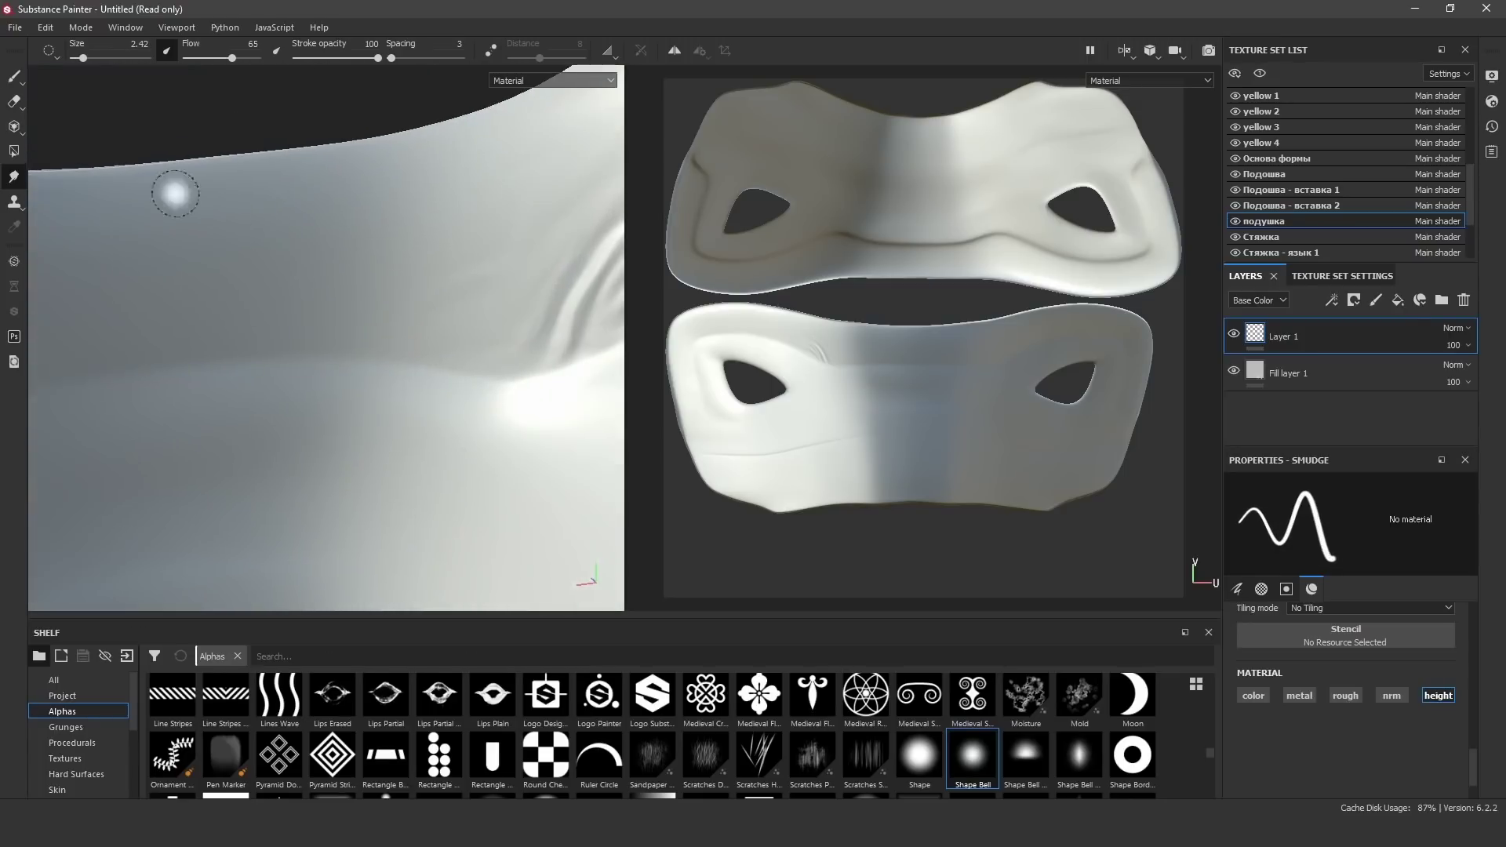
{"action": "mouse_move", "coordinate": [79, 381]}
{"action": "left_mouse_down"}
{"action": "mouse_move", "coordinate": [353, 338]}
{"action": "mouse_move", "coordinate": [299, 319]}
{"action": "left_mouse_up"}
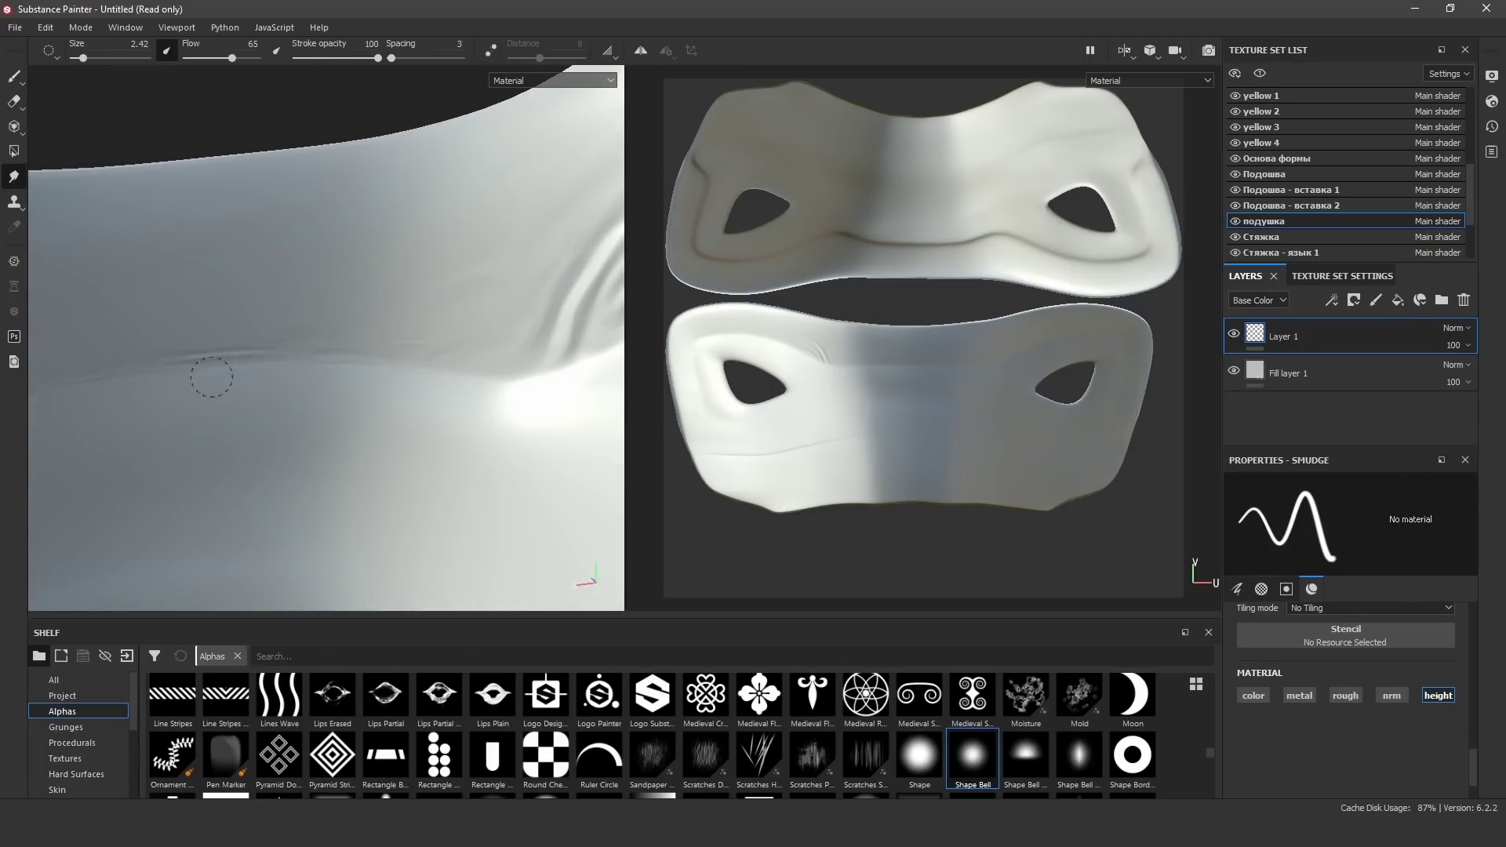
{"action": "left_click_drag", "start_coordinate": [287, 271], "coordinate": [396, 218]}
{"action": "right_click_drag", "start_coordinate": [396, 210], "coordinate": [276, 256], "text": "ctrl"}
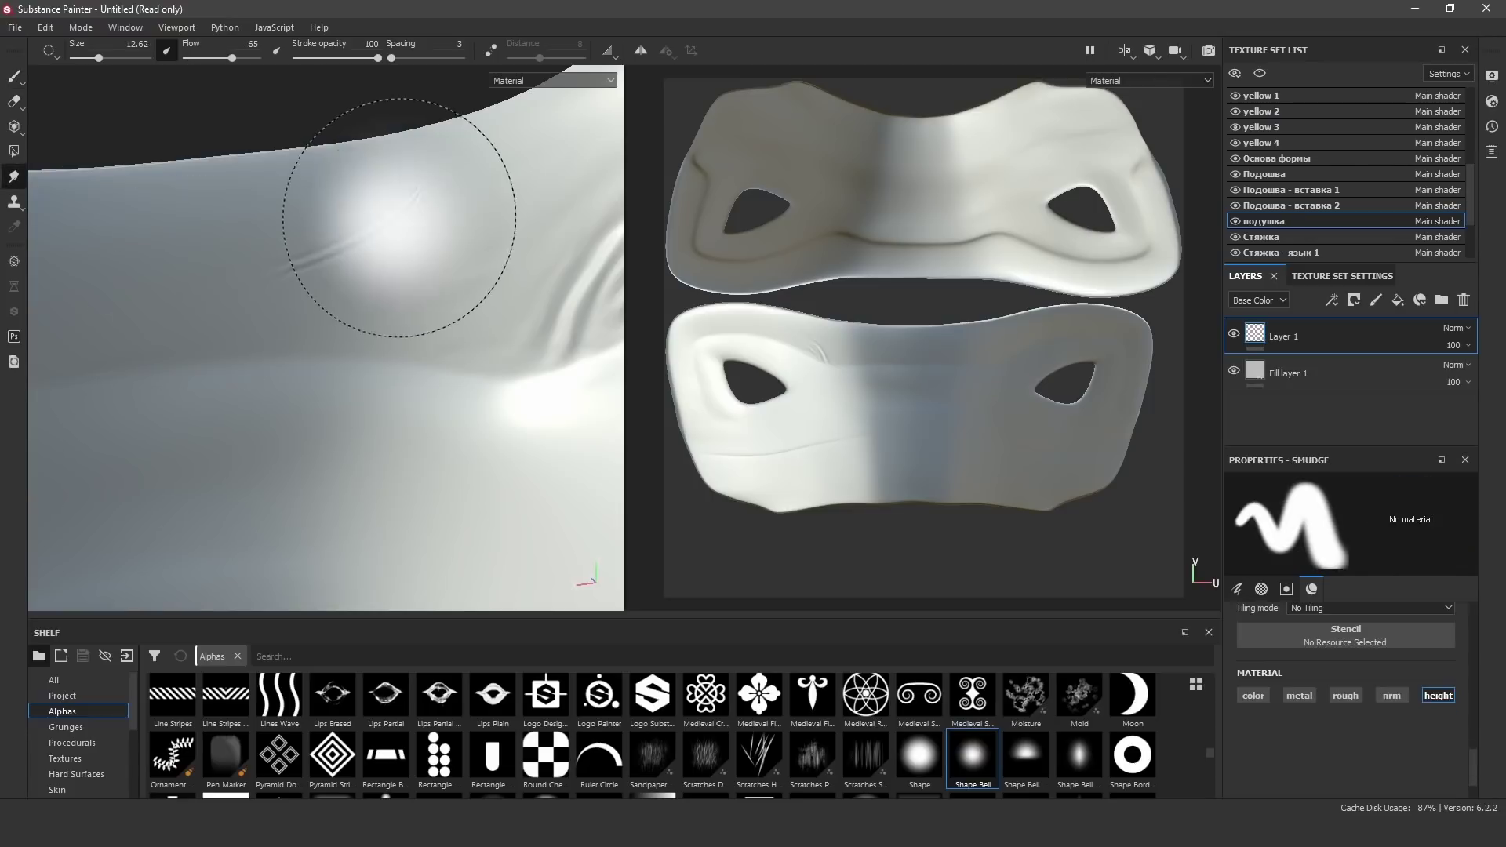
{"action": "left_click_drag", "start_coordinate": [198, 255], "coordinate": [255, 326], "text": "alt"}
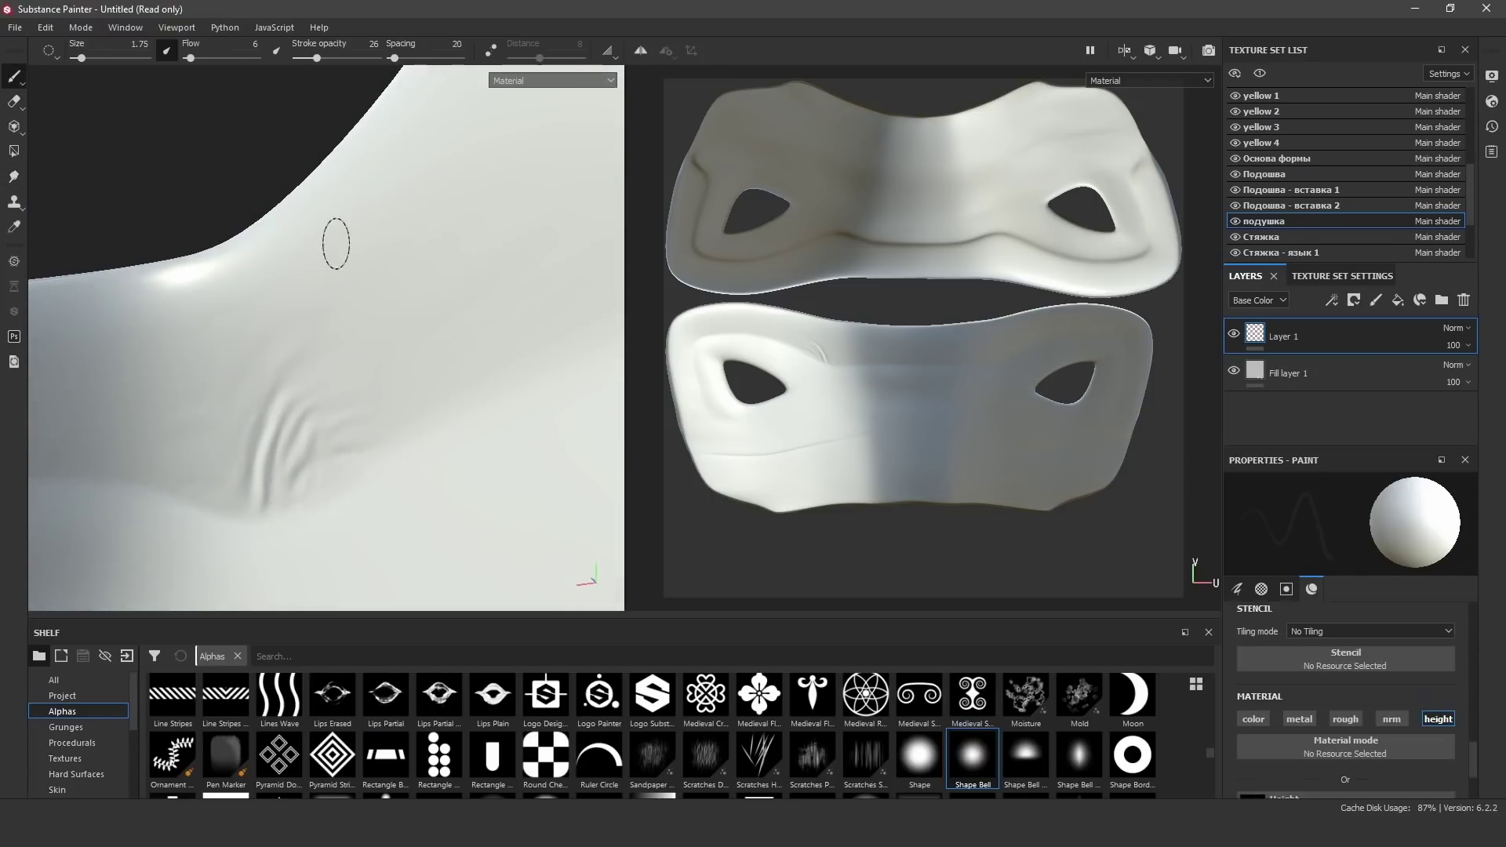
{"action": "left_click_drag", "start_coordinate": [486, 178], "coordinate": [280, 310]}
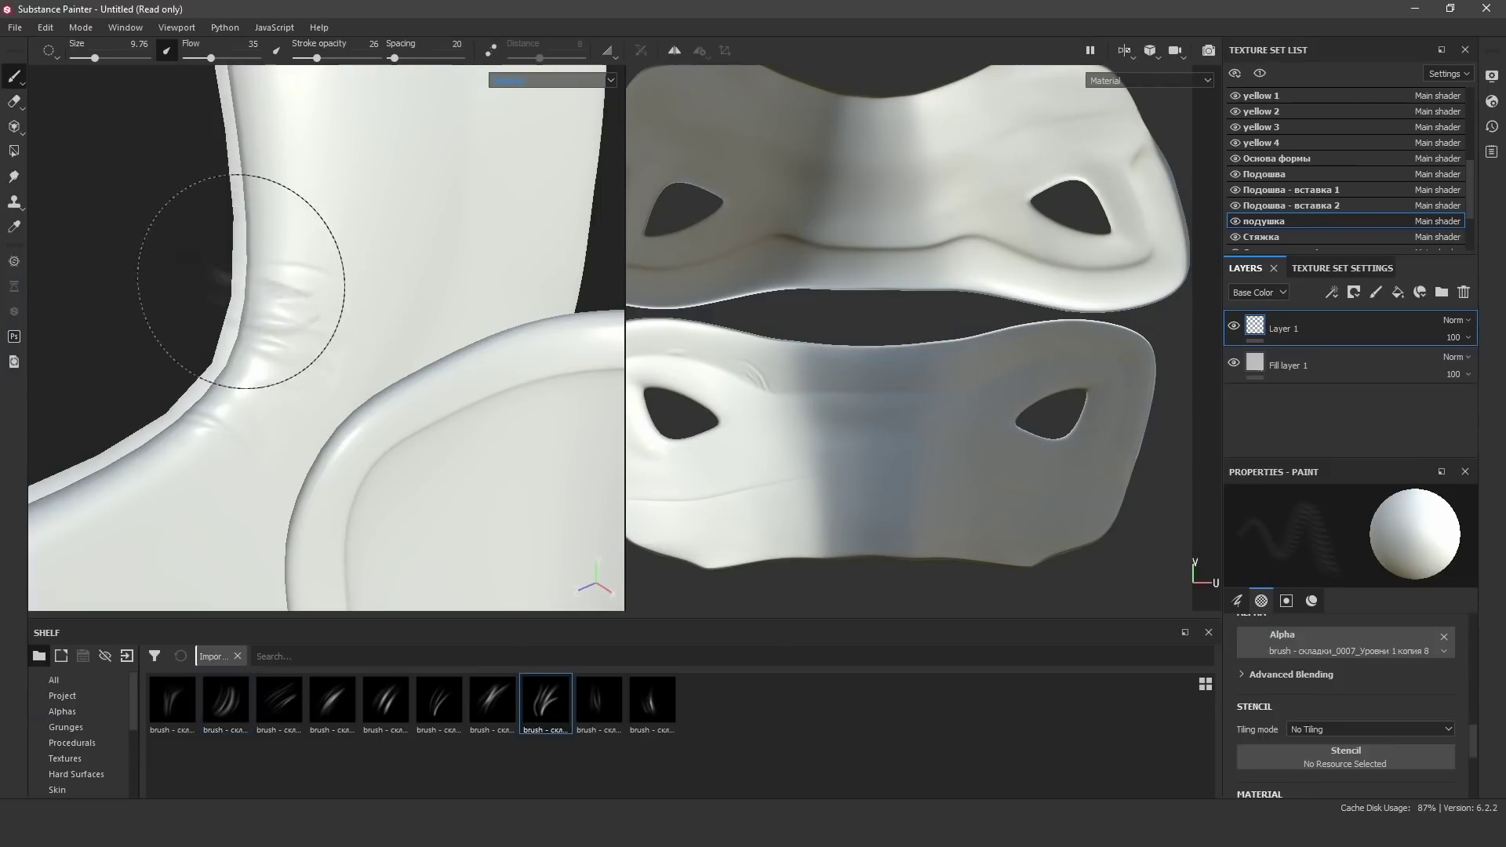
{"action": "mouse_move", "coordinate": [287, 280]}
{"action": "left_mouse_down", "text": "alt"}
{"action": "mouse_move", "coordinate": [78, 193]}
{"action": "mouse_move", "coordinate": [179, 274]}
{"action": "left_mouse_up", "text": "alt"}
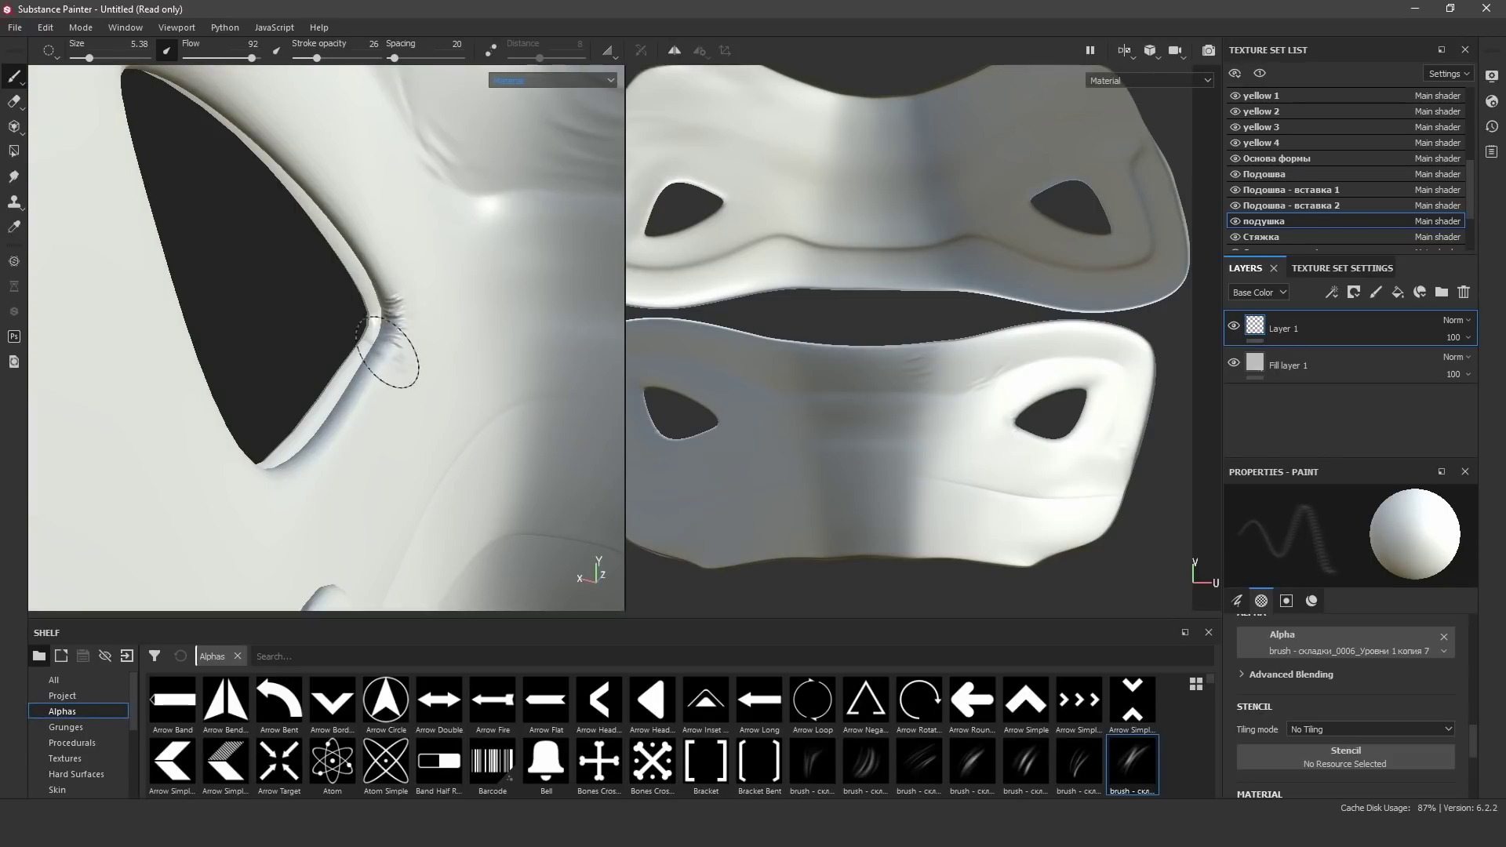
{"action": "left_click_drag", "start_coordinate": [394, 324], "coordinate": [380, 313], "text": "alt"}
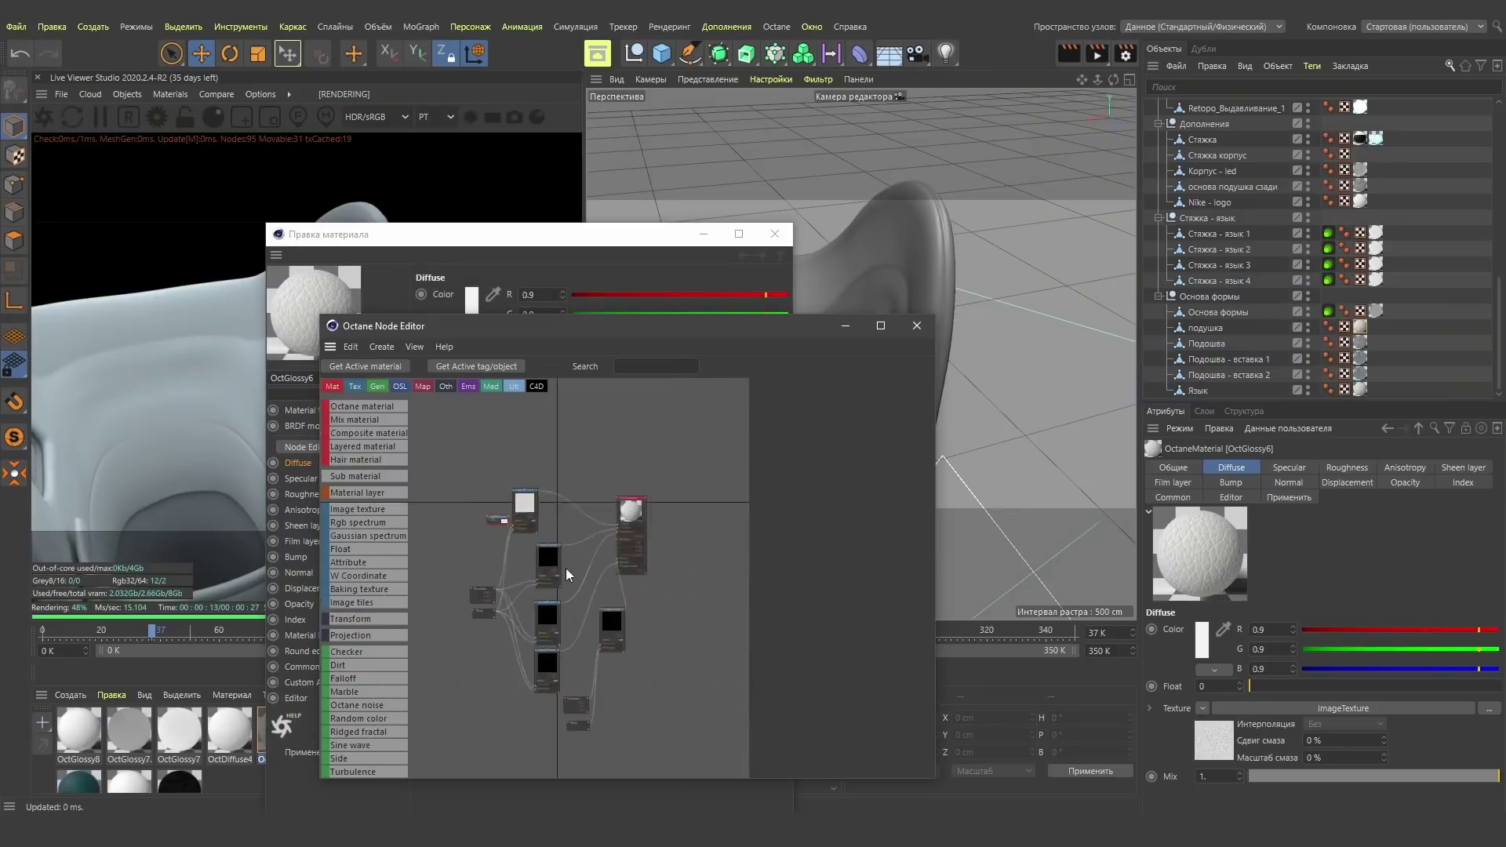
Add a Multiply node to the graph and raise the ImageTexture gamma to 7.37.
{"action": "left_click", "coordinate": [655, 366]}
{"action": "type", "text": "mu"}
{"action": "left_click_drag", "start_coordinate": [366, 406], "coordinate": [710, 527]}
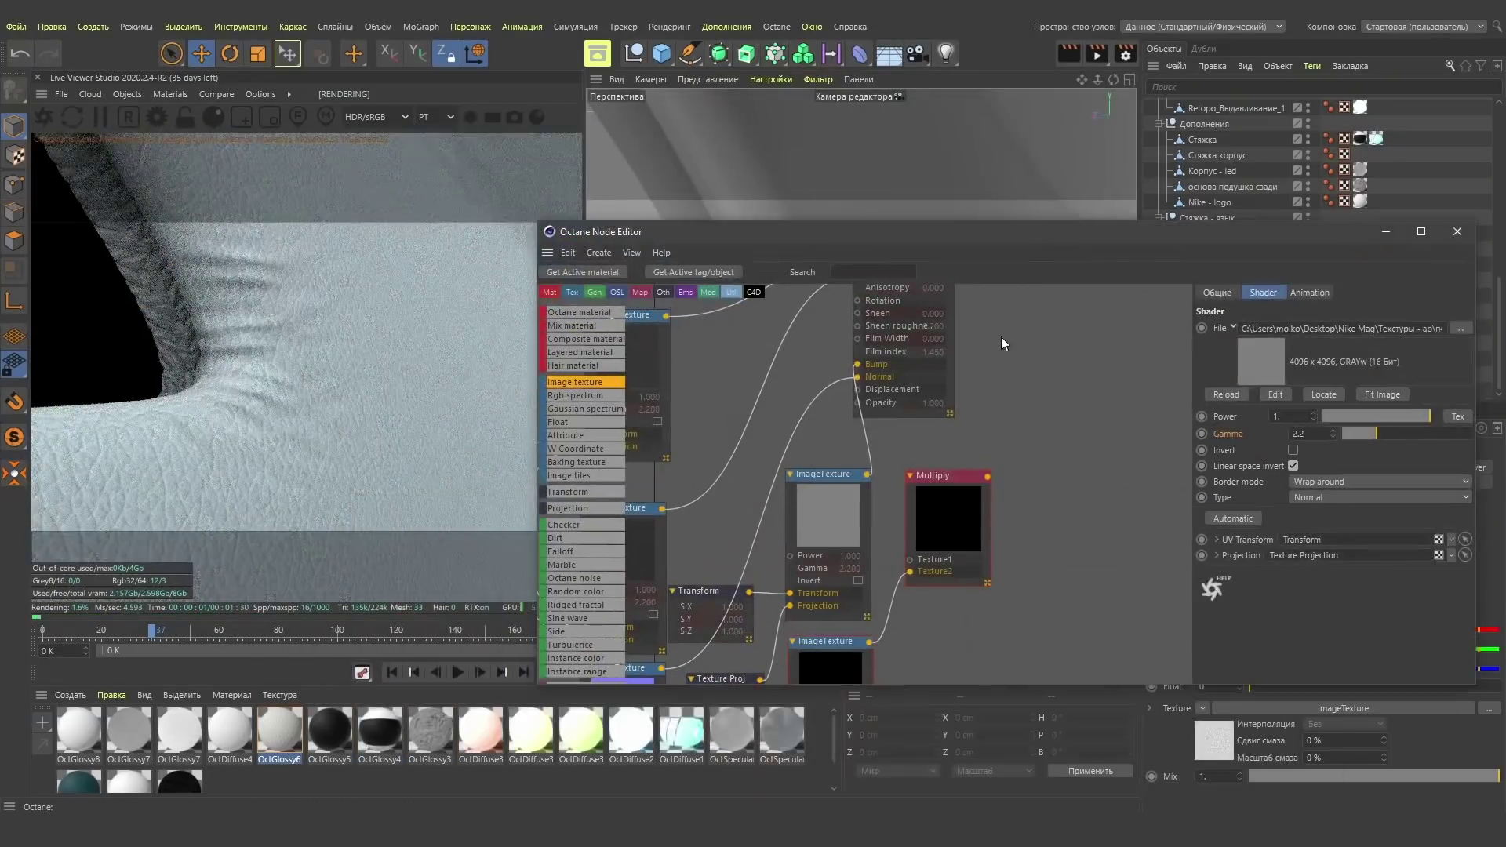
{"action": "left_click", "coordinate": [853, 521]}
{"action": "left_click_drag", "start_coordinate": [1347, 434], "coordinate": [1460, 434]}
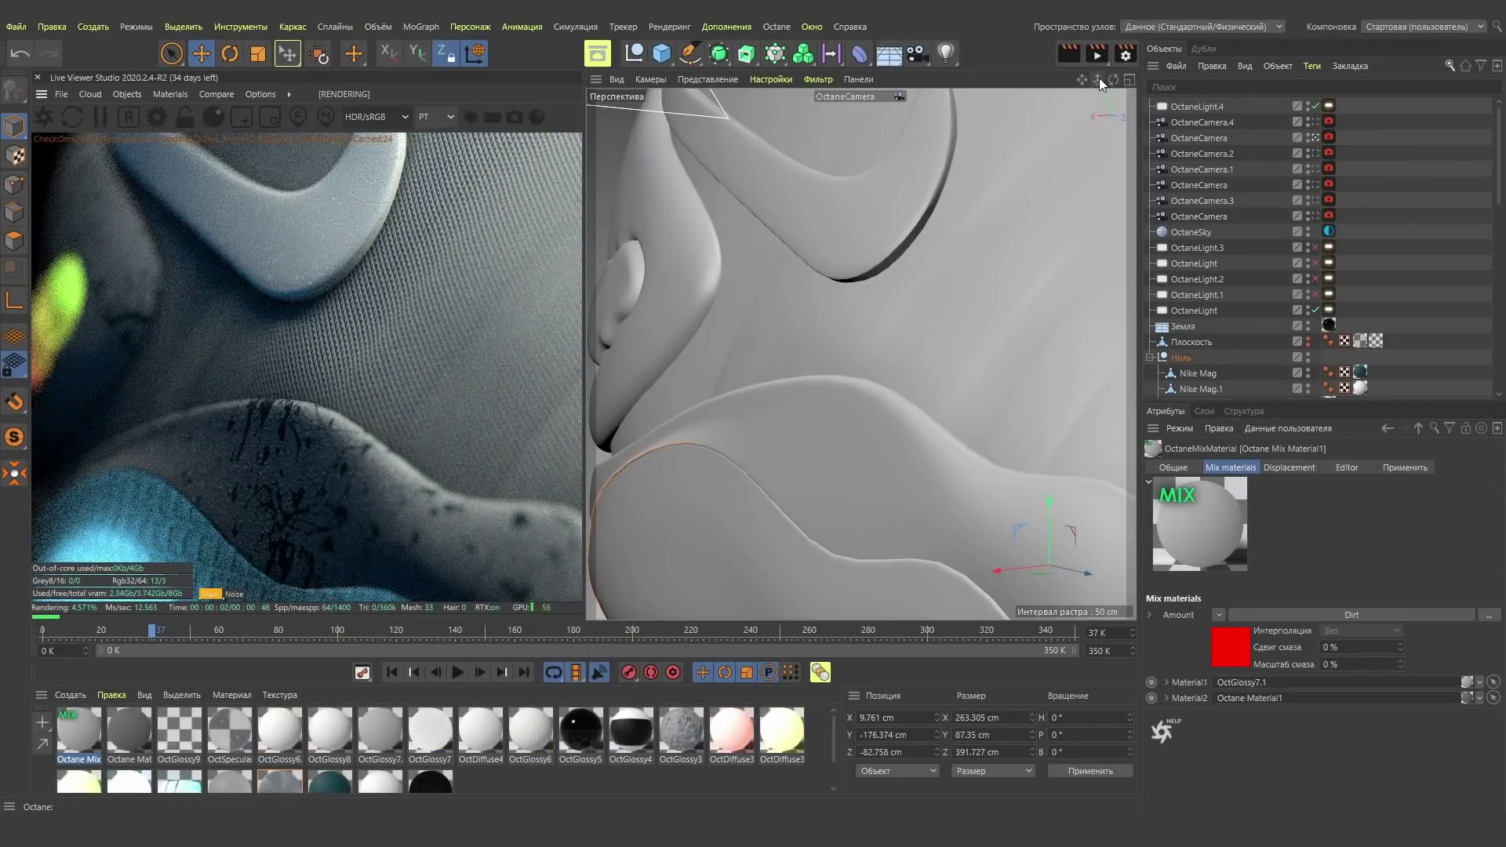
{"action": "left_click_drag", "start_coordinate": [1099, 78], "coordinate": [1098, 78]}
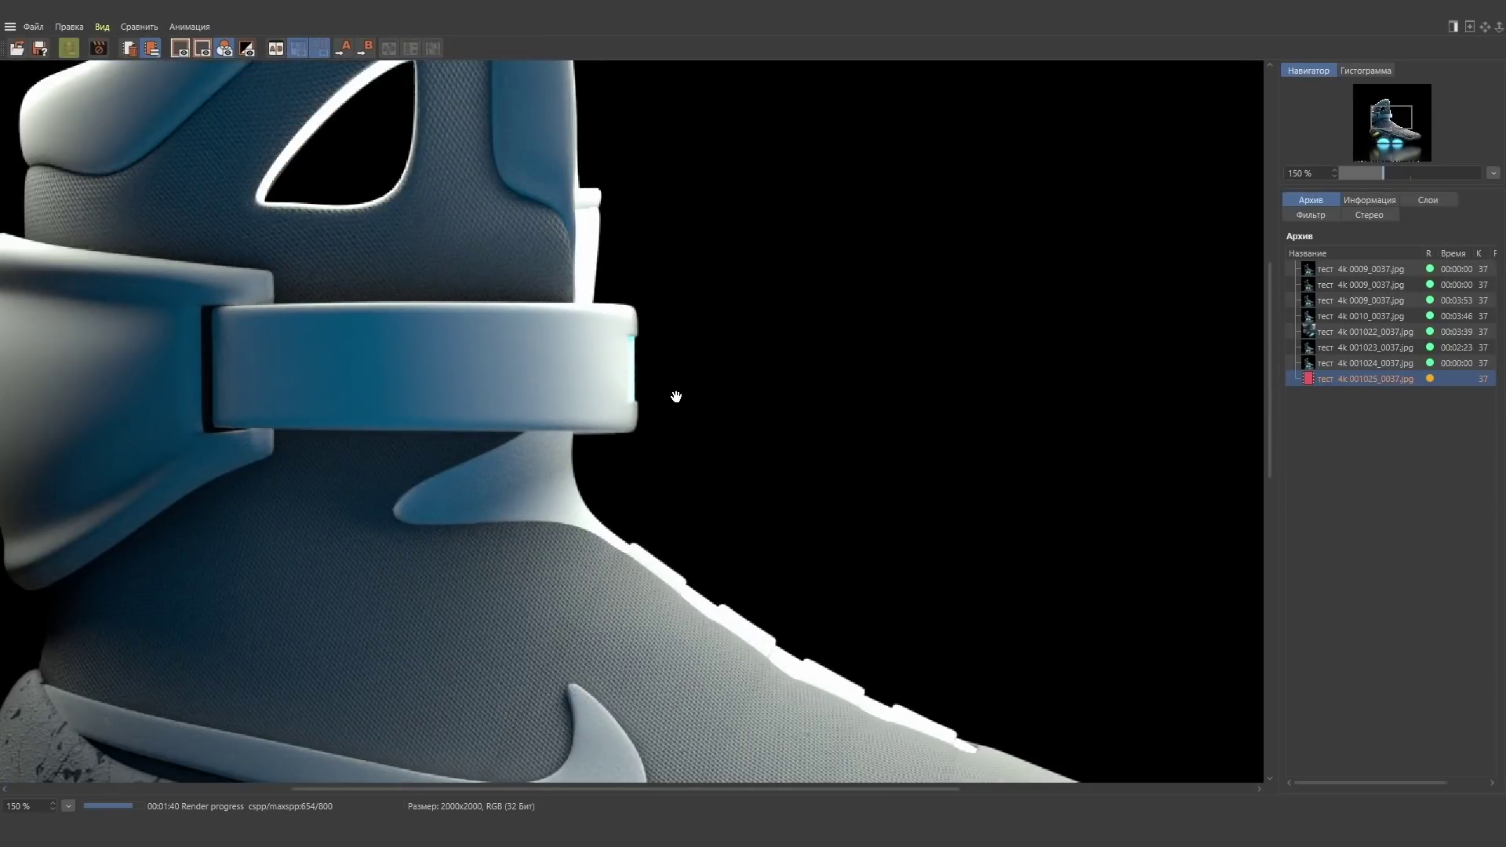
{"action": "scroll", "coordinate": [672, 397], "scroll_direction": "down", "scroll_amount": 4}
{"action": "scroll", "coordinate": [536, 335], "scroll_direction": "up", "scroll_amount": 5}
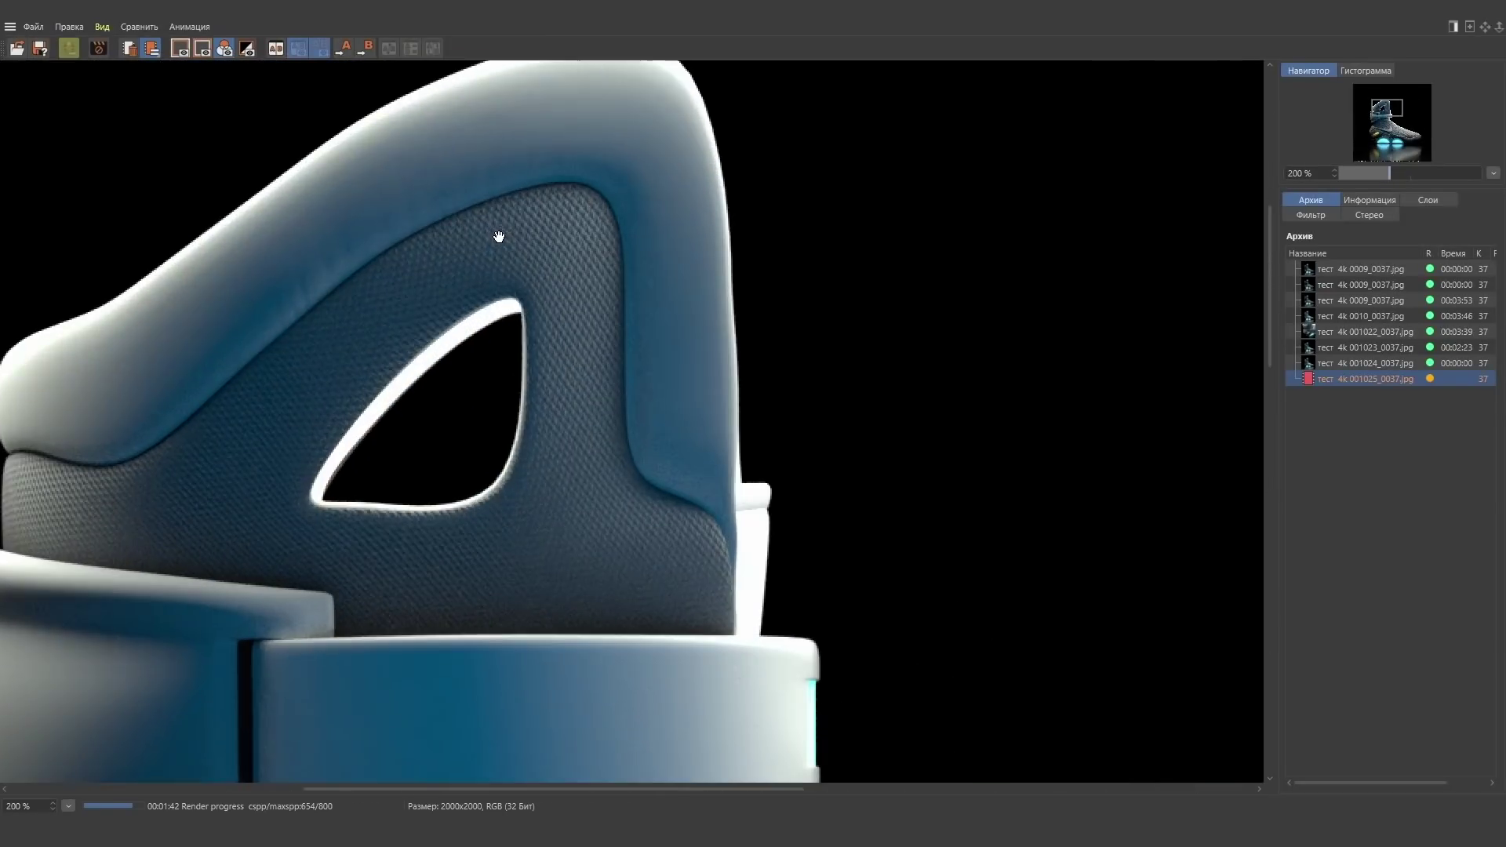
{"action": "scroll", "coordinate": [491, 265], "scroll_direction": "down", "scroll_amount": 2}
{"action": "scroll", "coordinate": [486, 329], "scroll_direction": "down", "scroll_amount": 3}
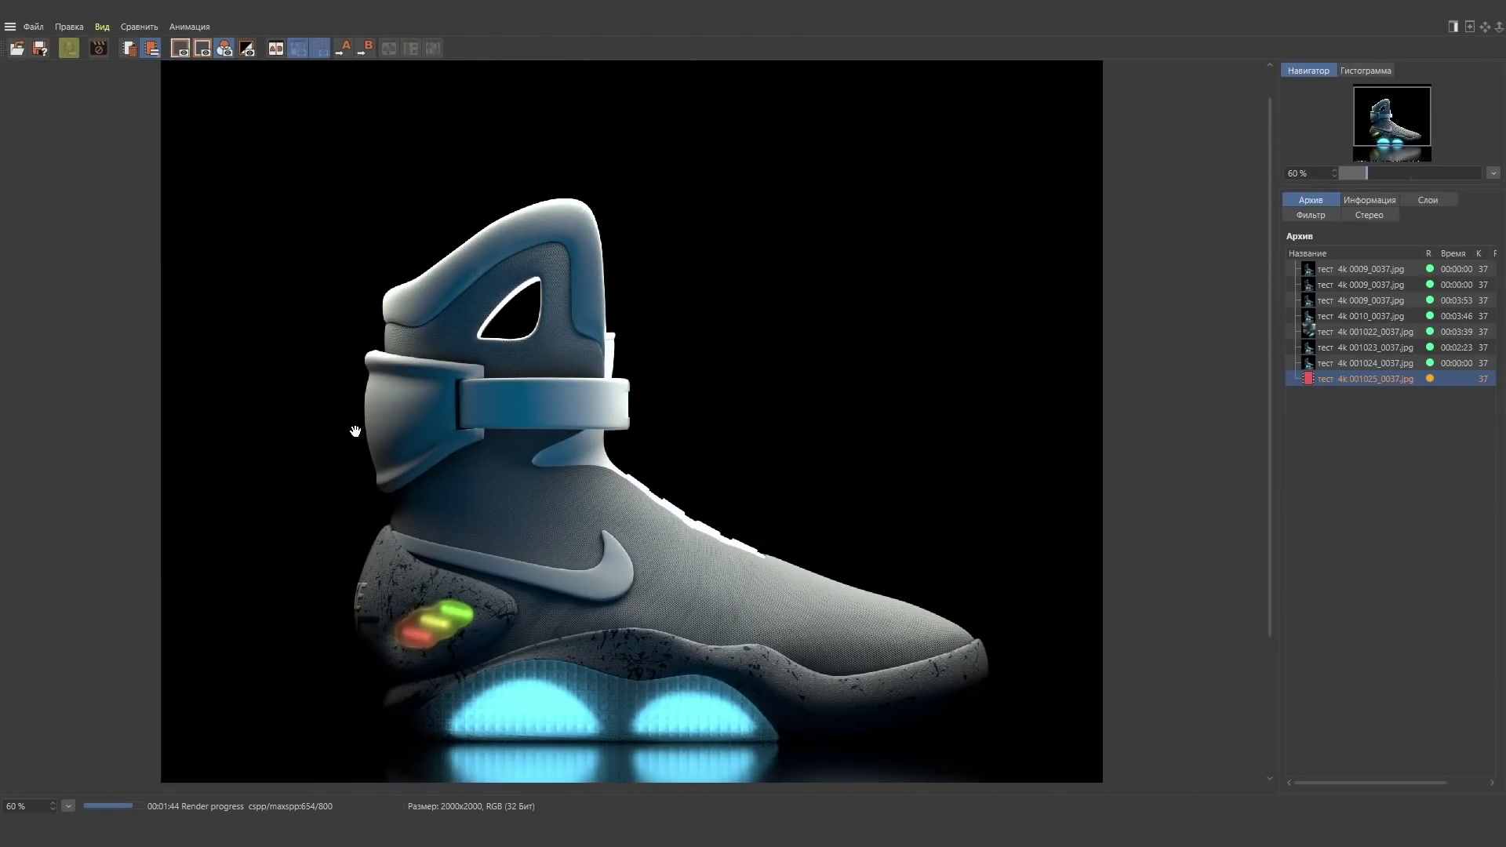
{"action": "scroll", "coordinate": [356, 432], "scroll_direction": "down", "scroll_amount": 1}
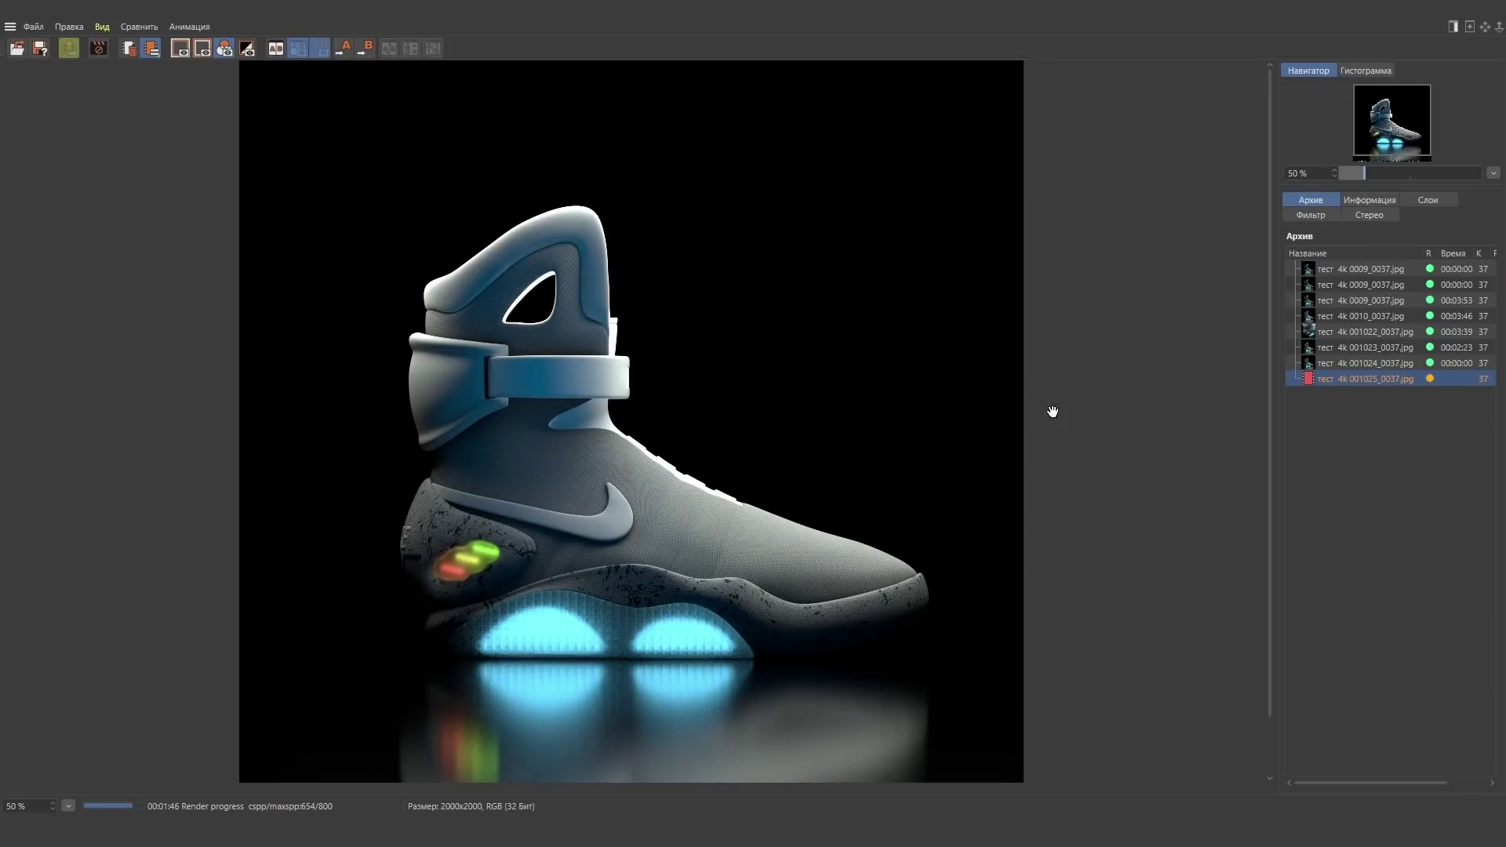
{"action": "left_click", "coordinate": [1359, 270]}
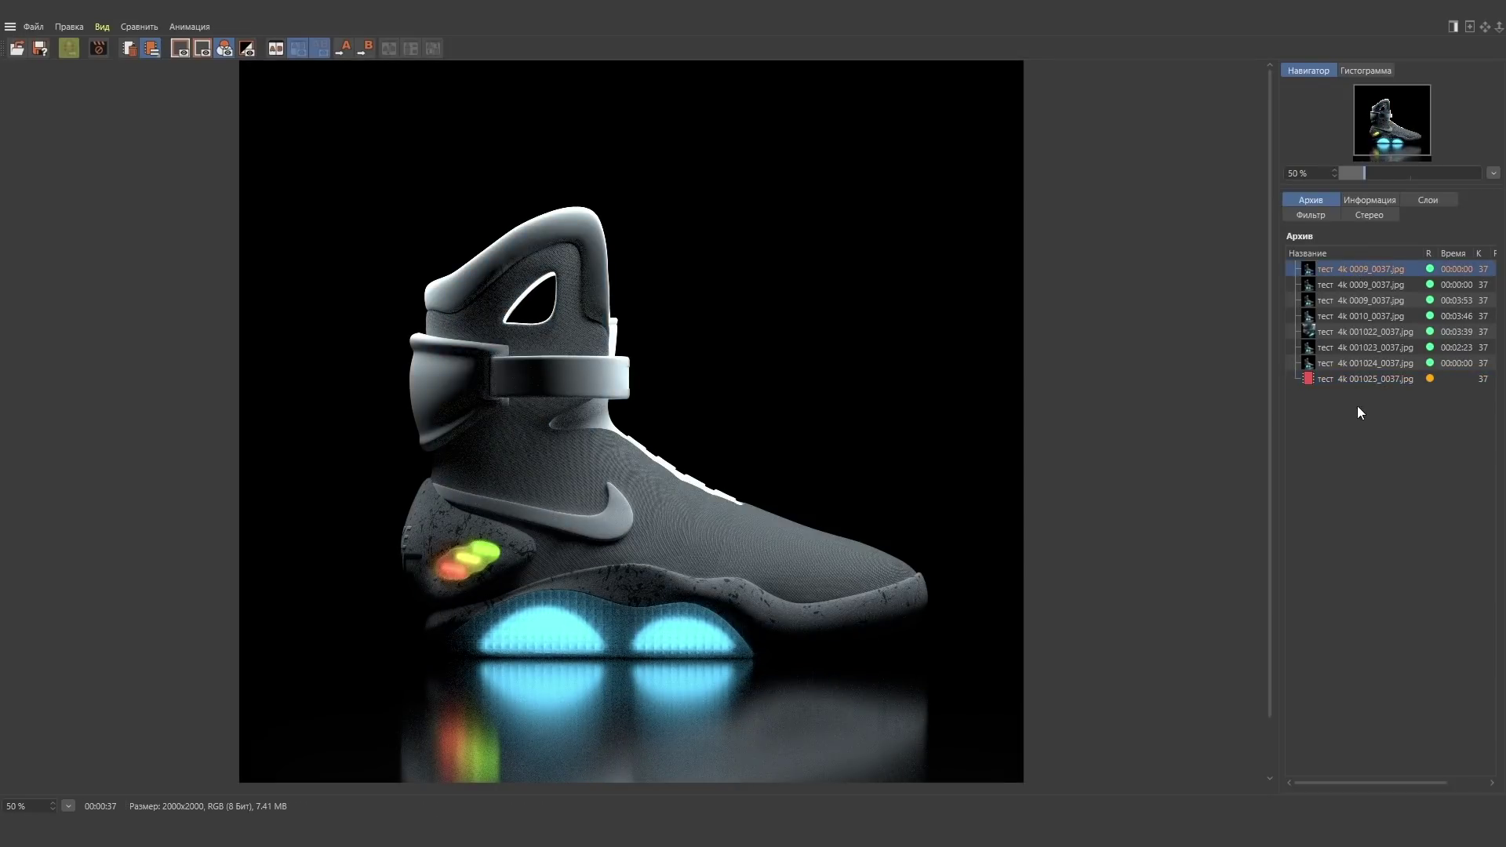
{"action": "left_click", "coordinate": [1360, 284]}
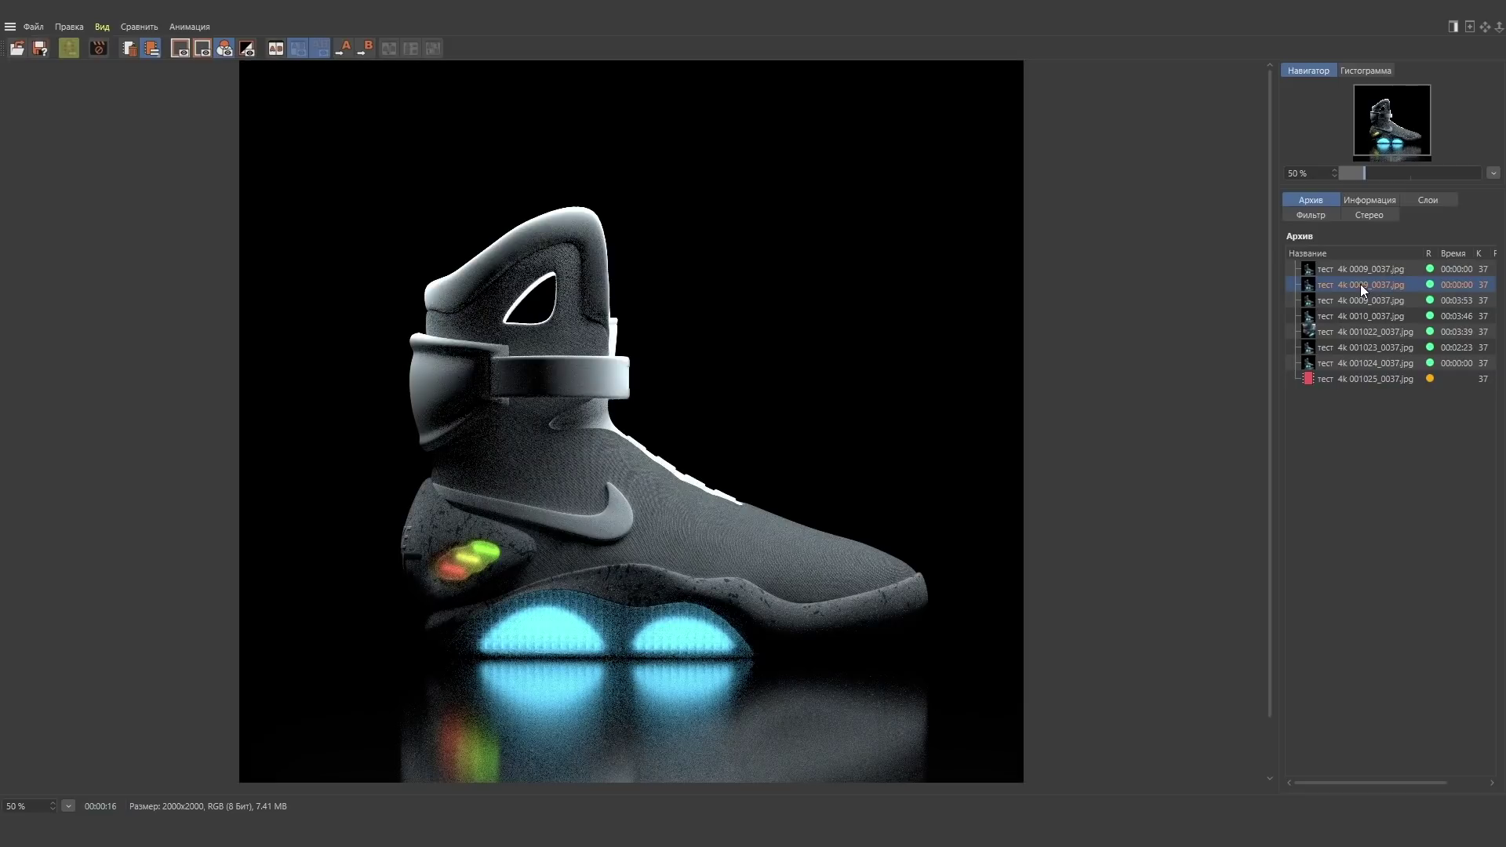
{"action": "left_click", "coordinate": [1369, 379]}
{"action": "left_click", "coordinate": [1362, 303]}
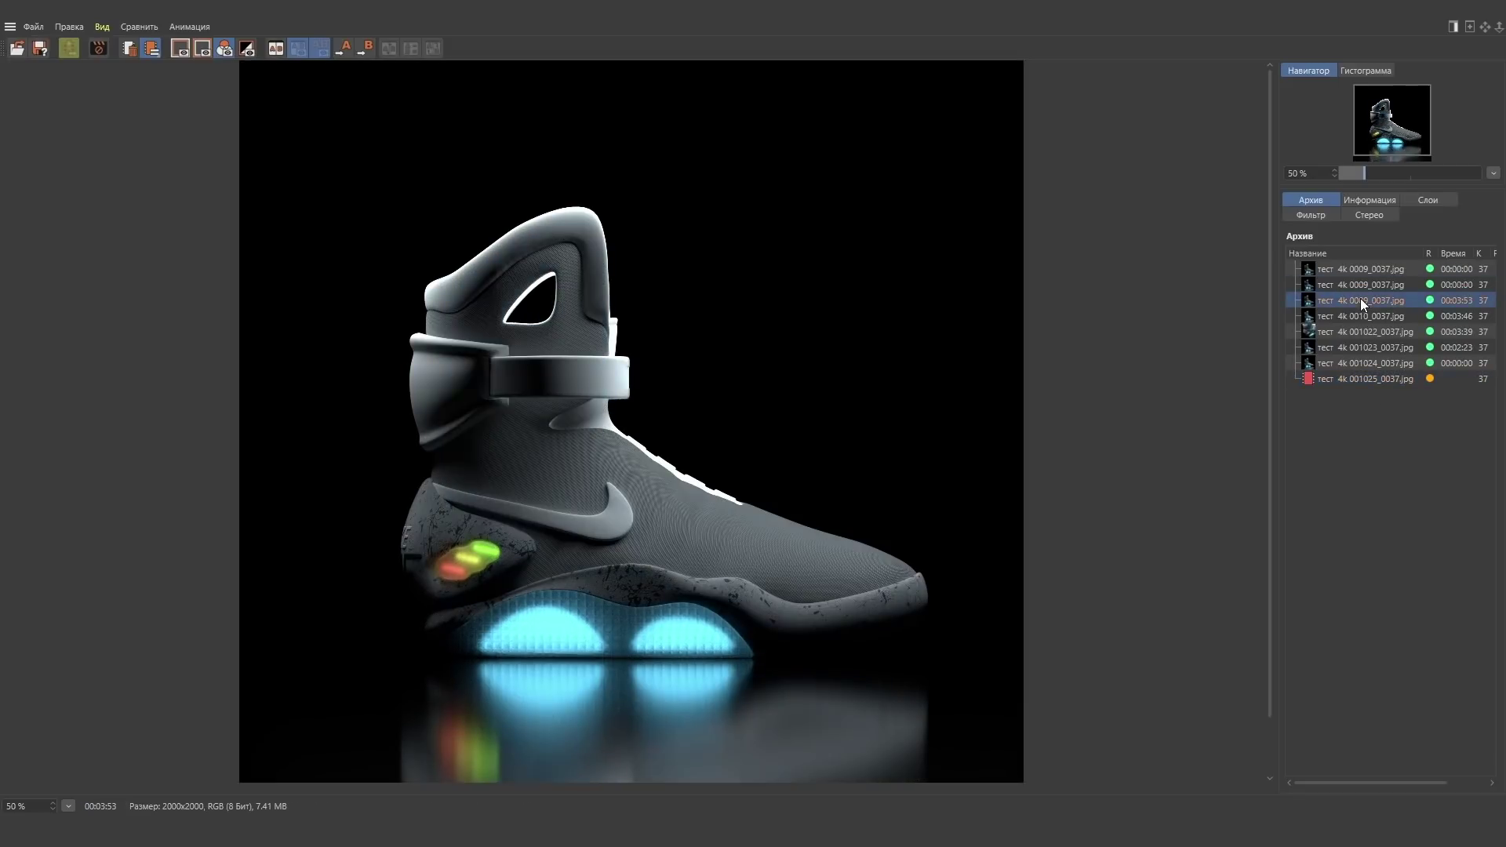
{"action": "left_click", "coordinate": [1371, 380]}
{"action": "left_click", "coordinate": [1361, 300]}
{"action": "left_click", "coordinate": [1365, 380]}
{"action": "left_click", "coordinate": [1363, 303]}
{"action": "left_click", "coordinate": [1370, 381]}
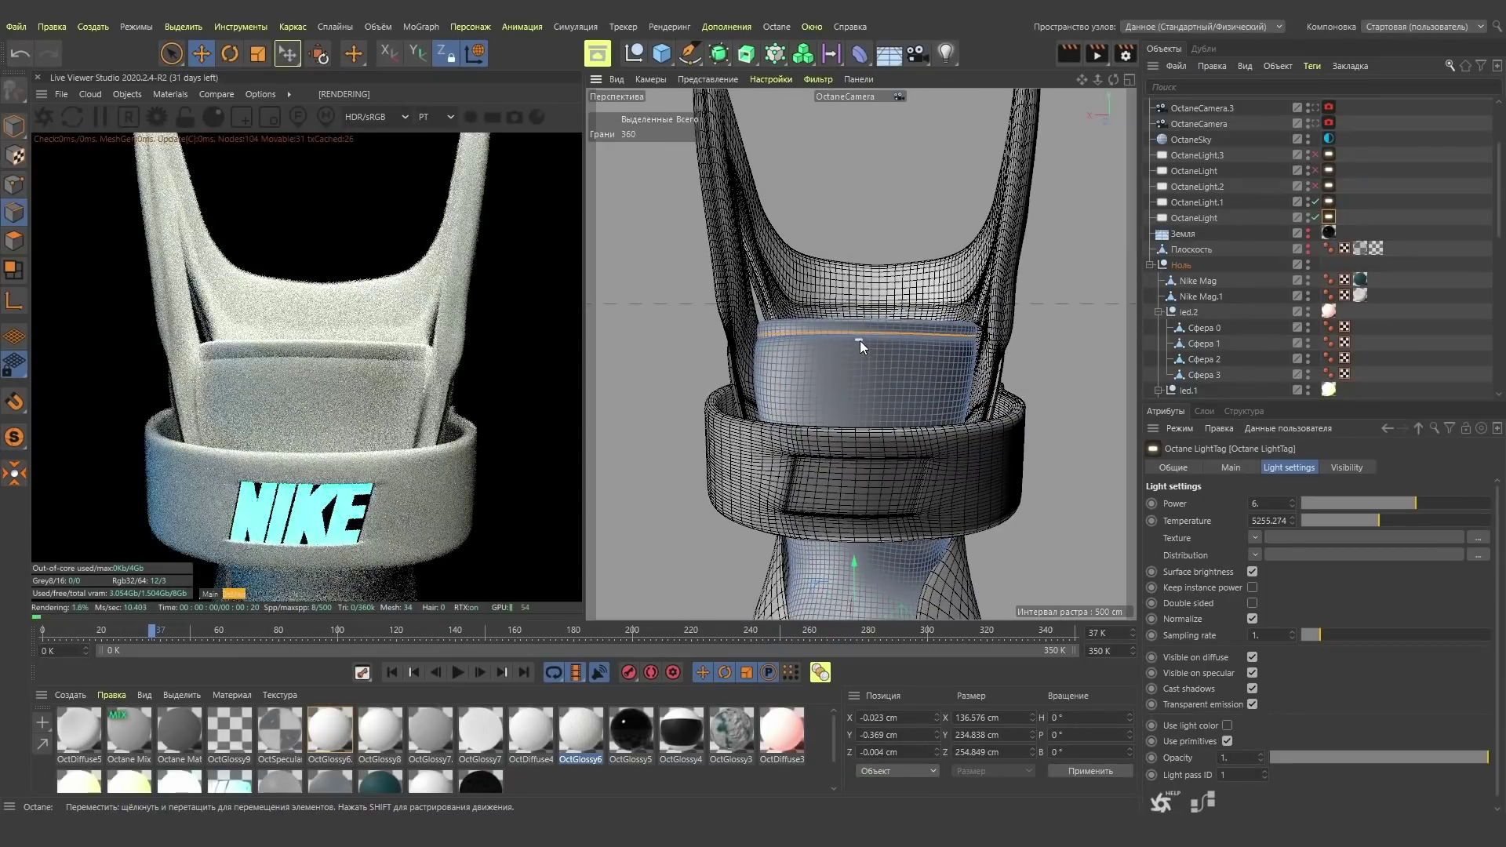
Scroll-zoom the viewport in on the LED cylinder.
{"action": "scroll", "coordinate": [859, 340], "scroll_direction": "up", "scroll_amount": 3}
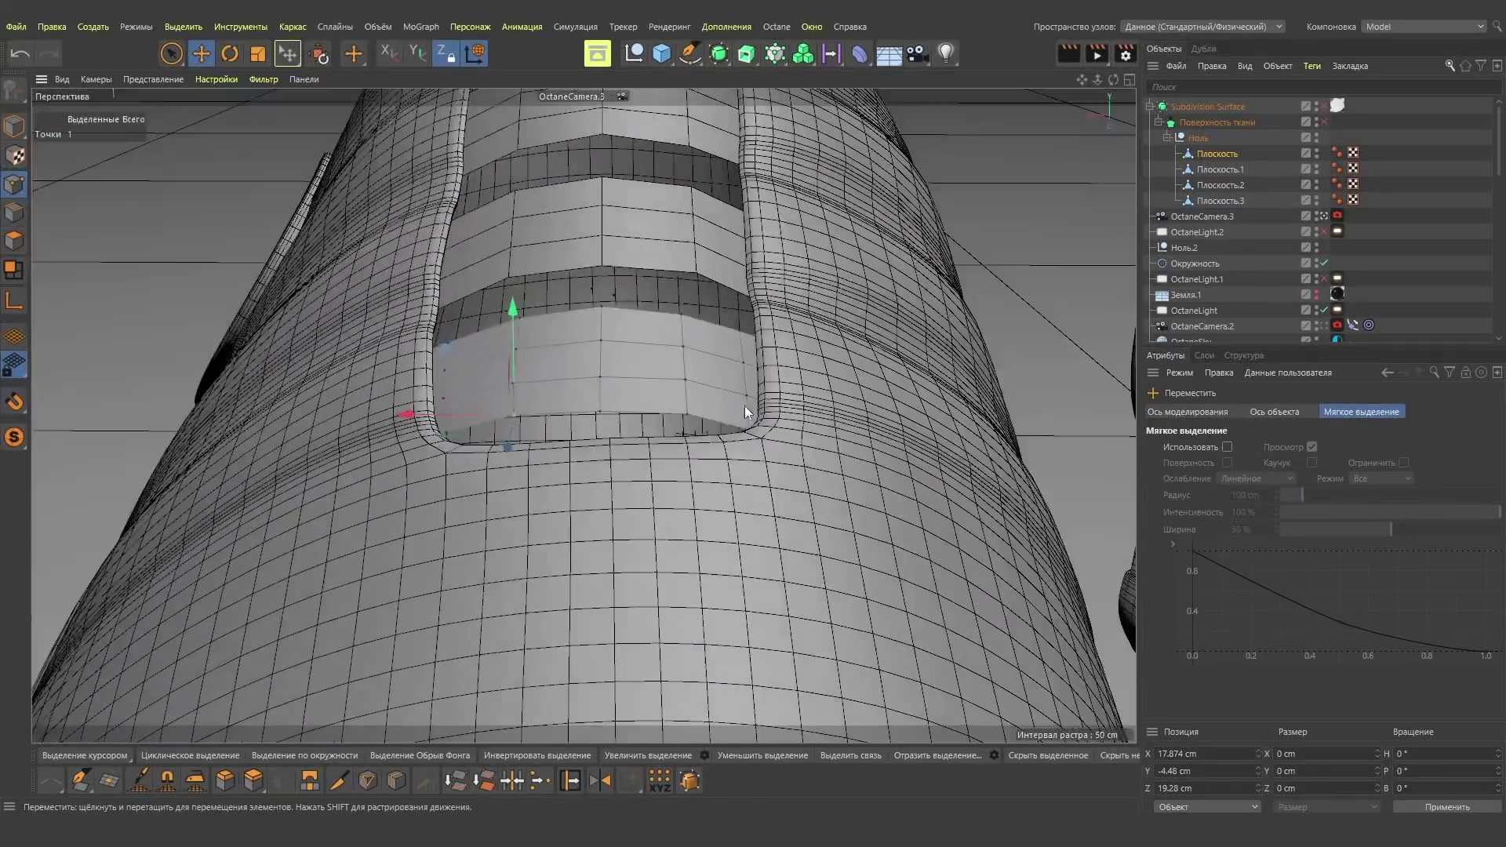
Add a Pose Morph tag to Плоскость and raise the selected points along Y.
{"action": "key", "text": "space"}
{"action": "left_click", "coordinate": [1312, 65]}
{"action": "mouse_move", "coordinate": [1352, 228]}
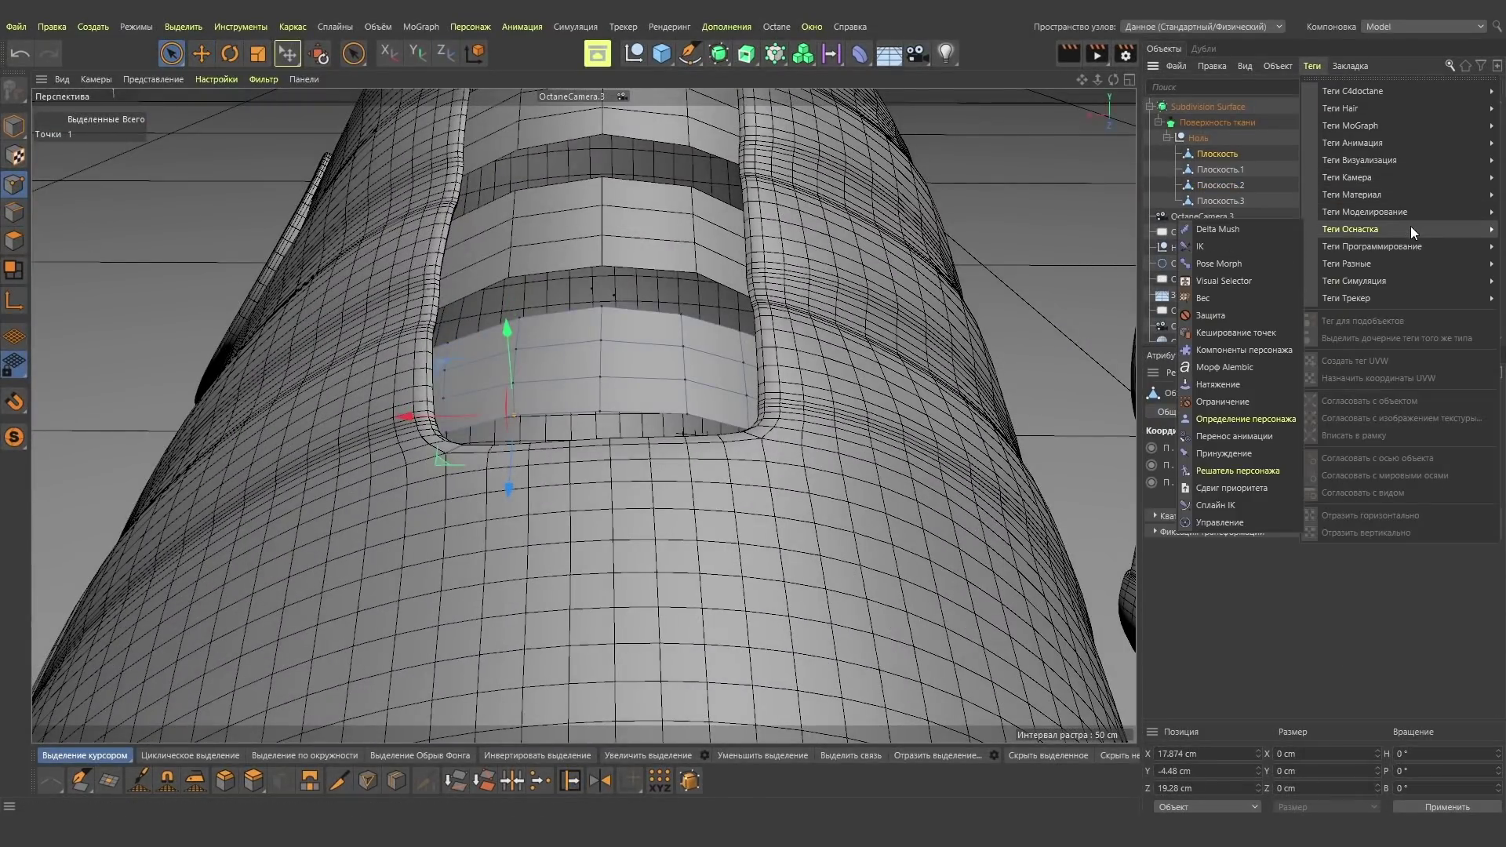
{"action": "left_click", "coordinate": [1264, 264]}
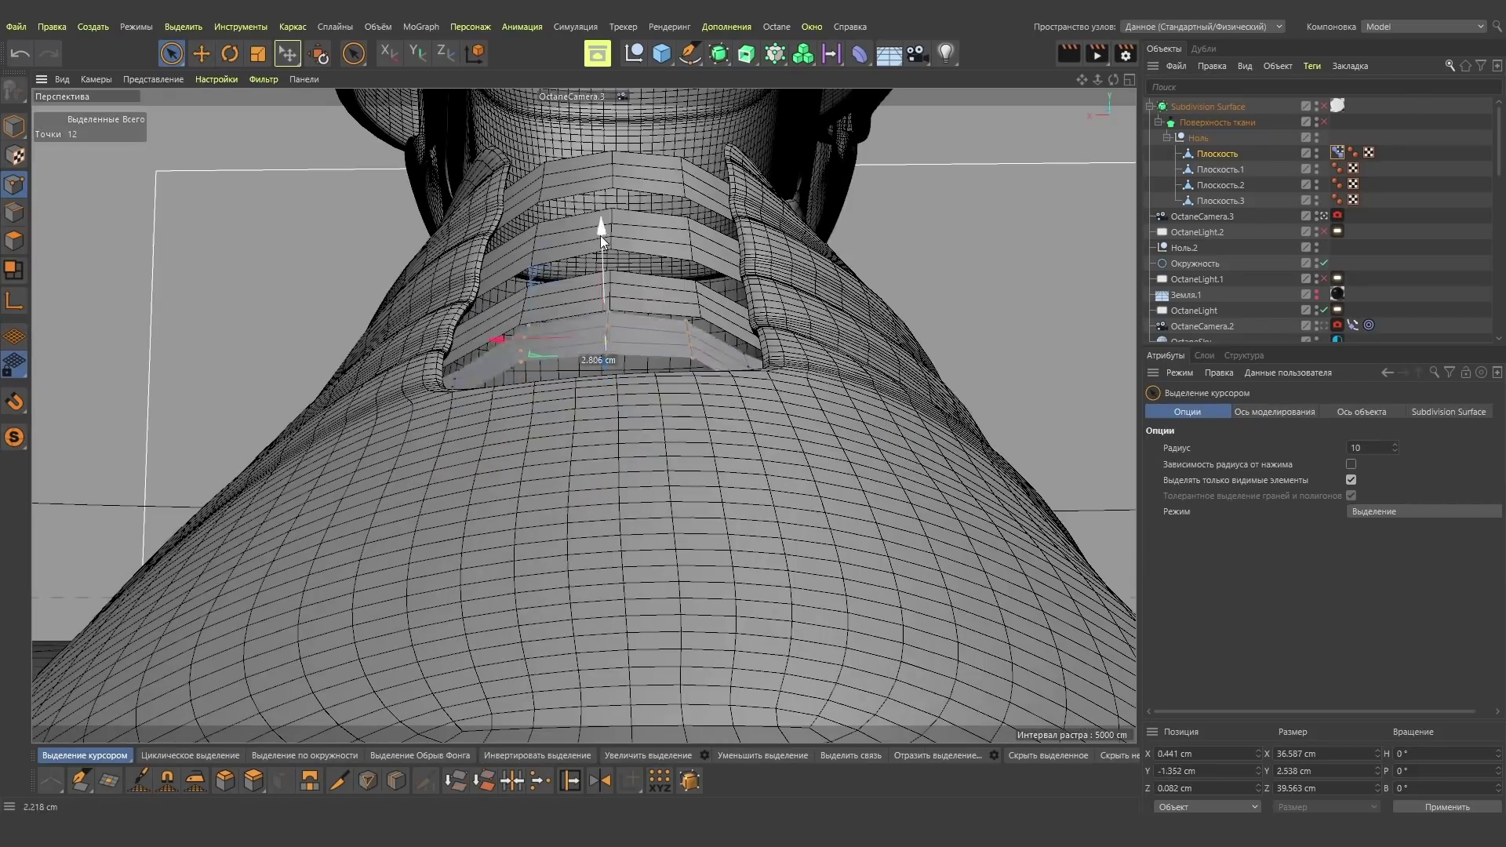
{"action": "left_click_drag", "start_coordinate": [600, 235], "coordinate": [601, 188]}
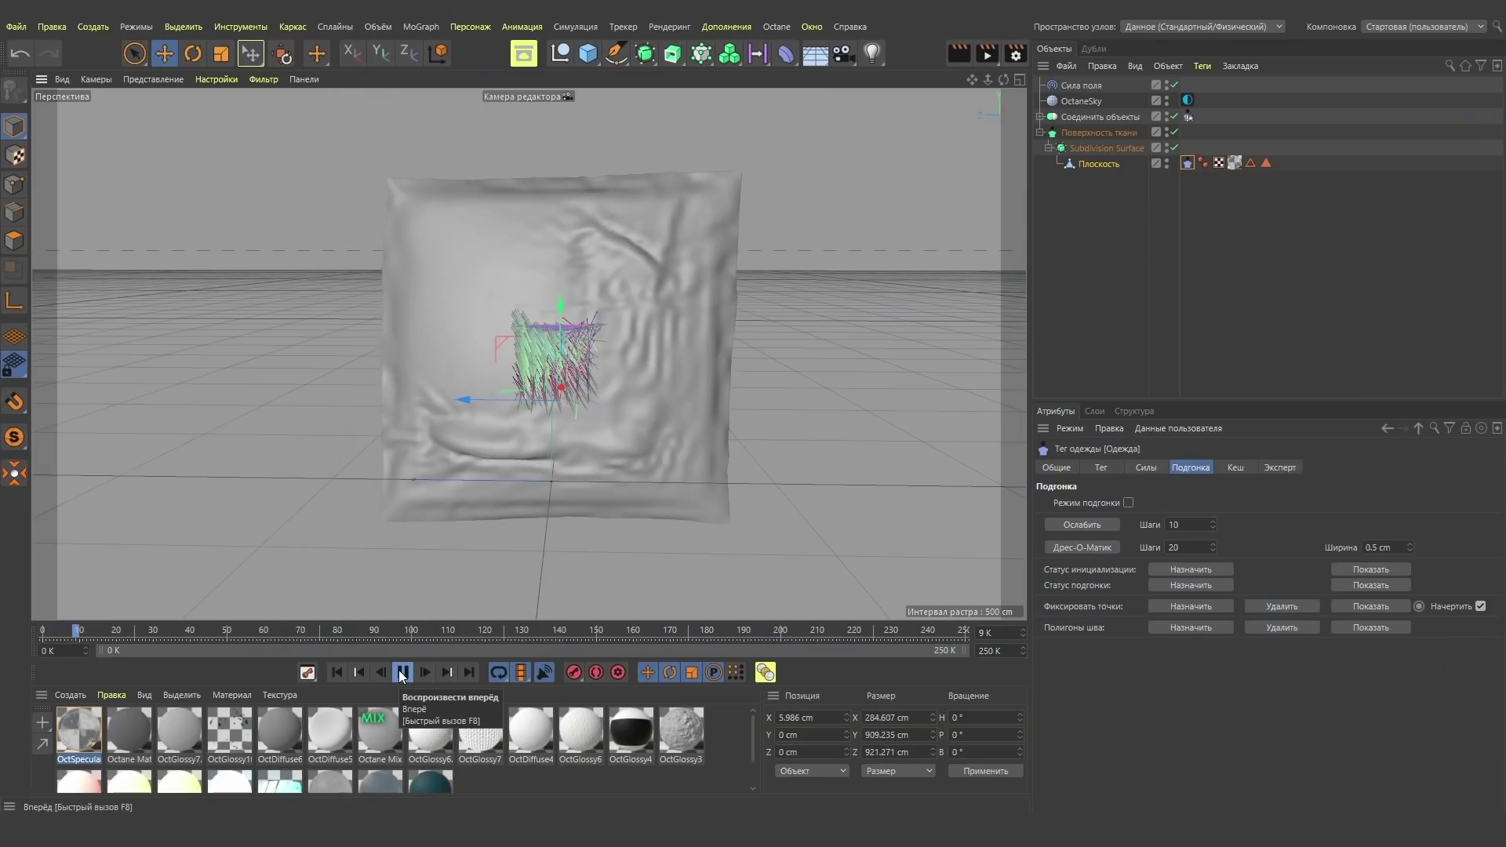
Stop the cloth simulation at frame 17 and raise the OctaneCamera tag's depth-of-field aperture to 4.297 cm.
{"action": "left_click", "coordinate": [402, 672]}
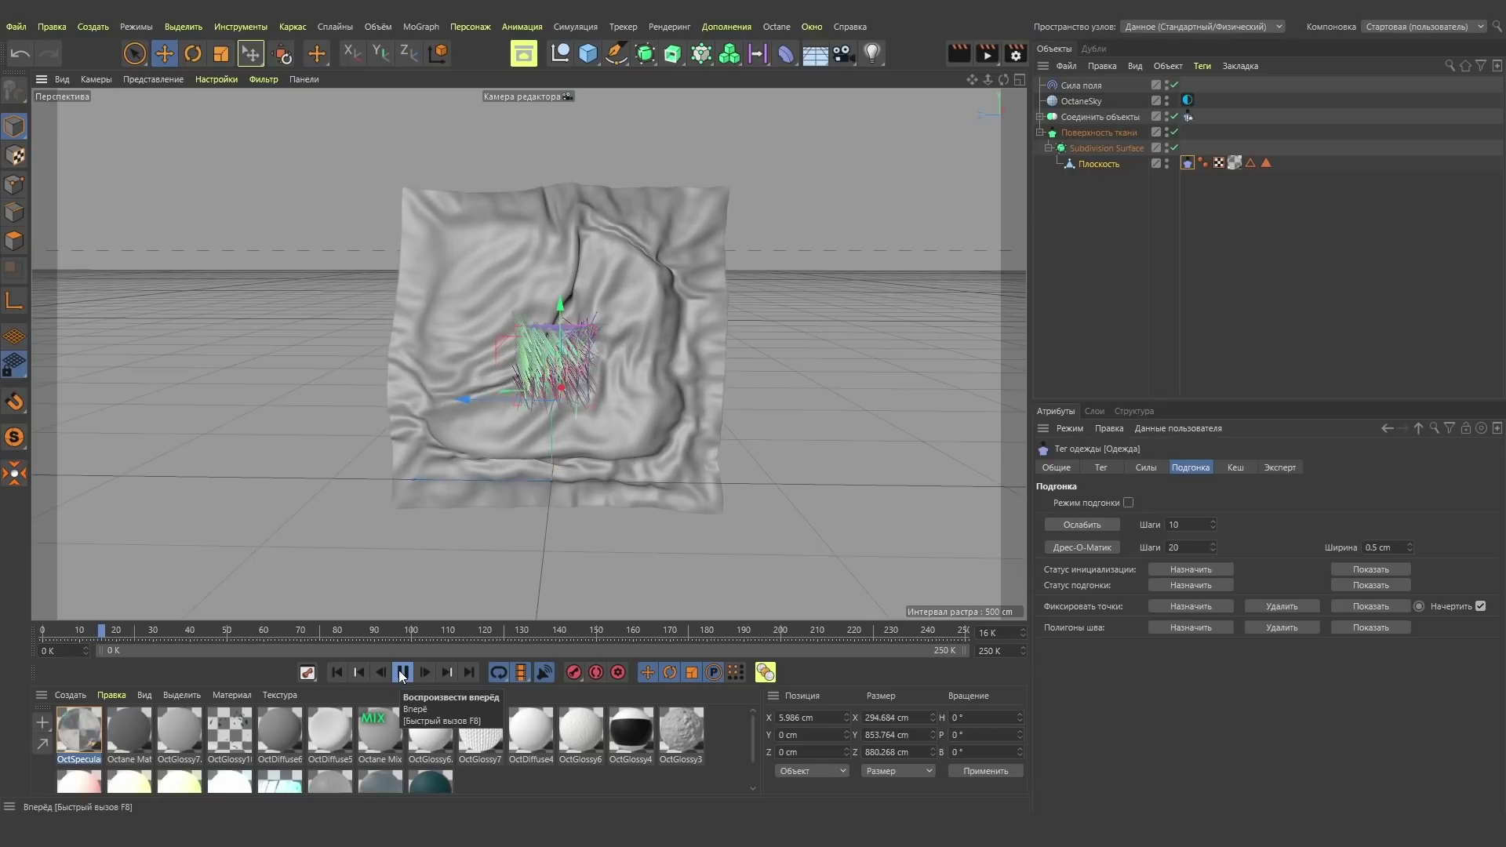
{"action": "left_click_drag", "start_coordinate": [432, 328], "coordinate": [591, 408], "text": "alt"}
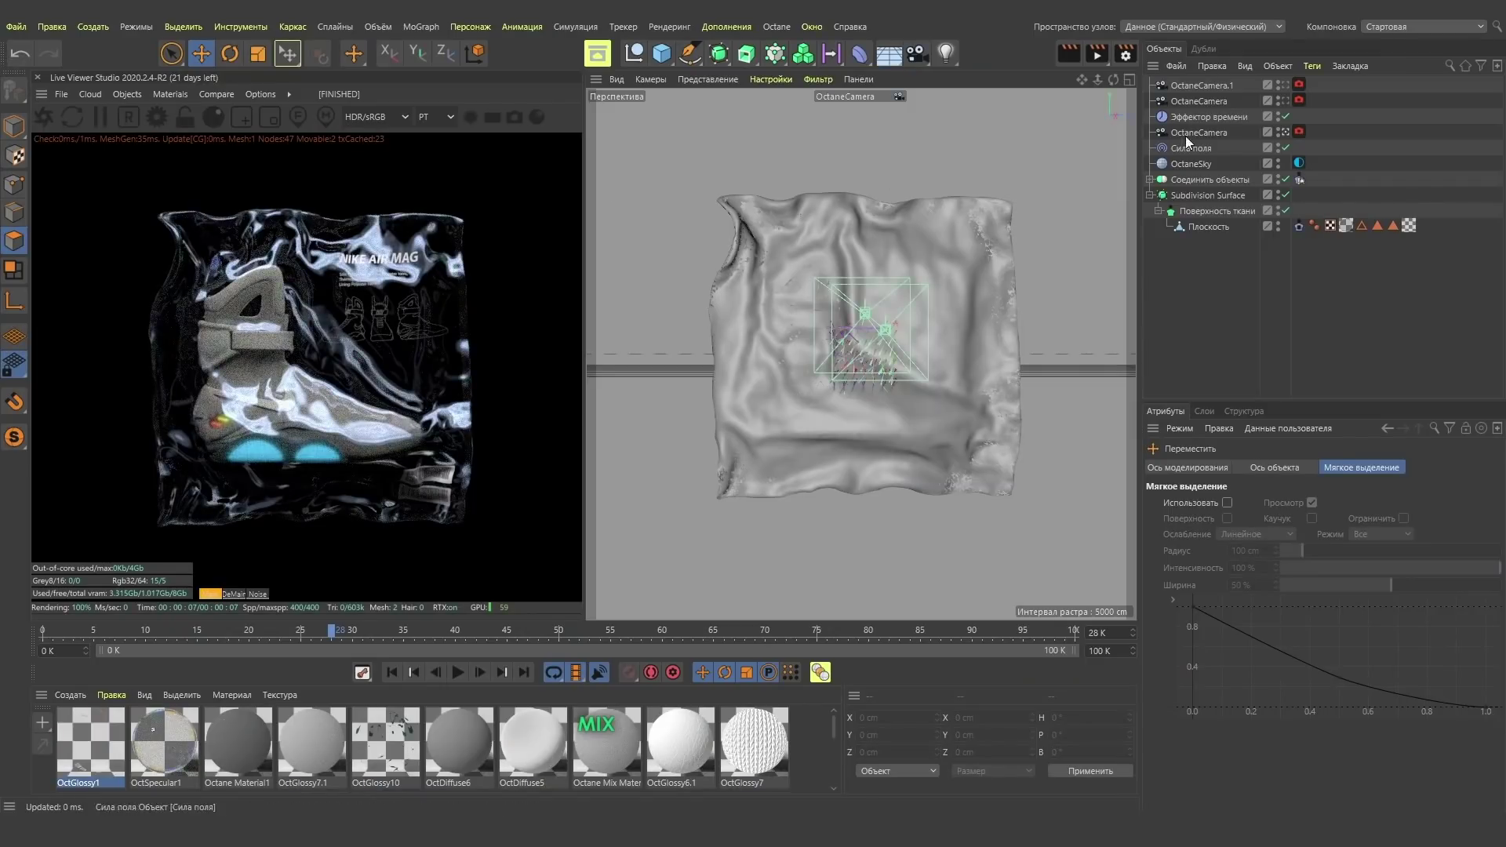
{"action": "left_click", "coordinate": [1201, 134]}
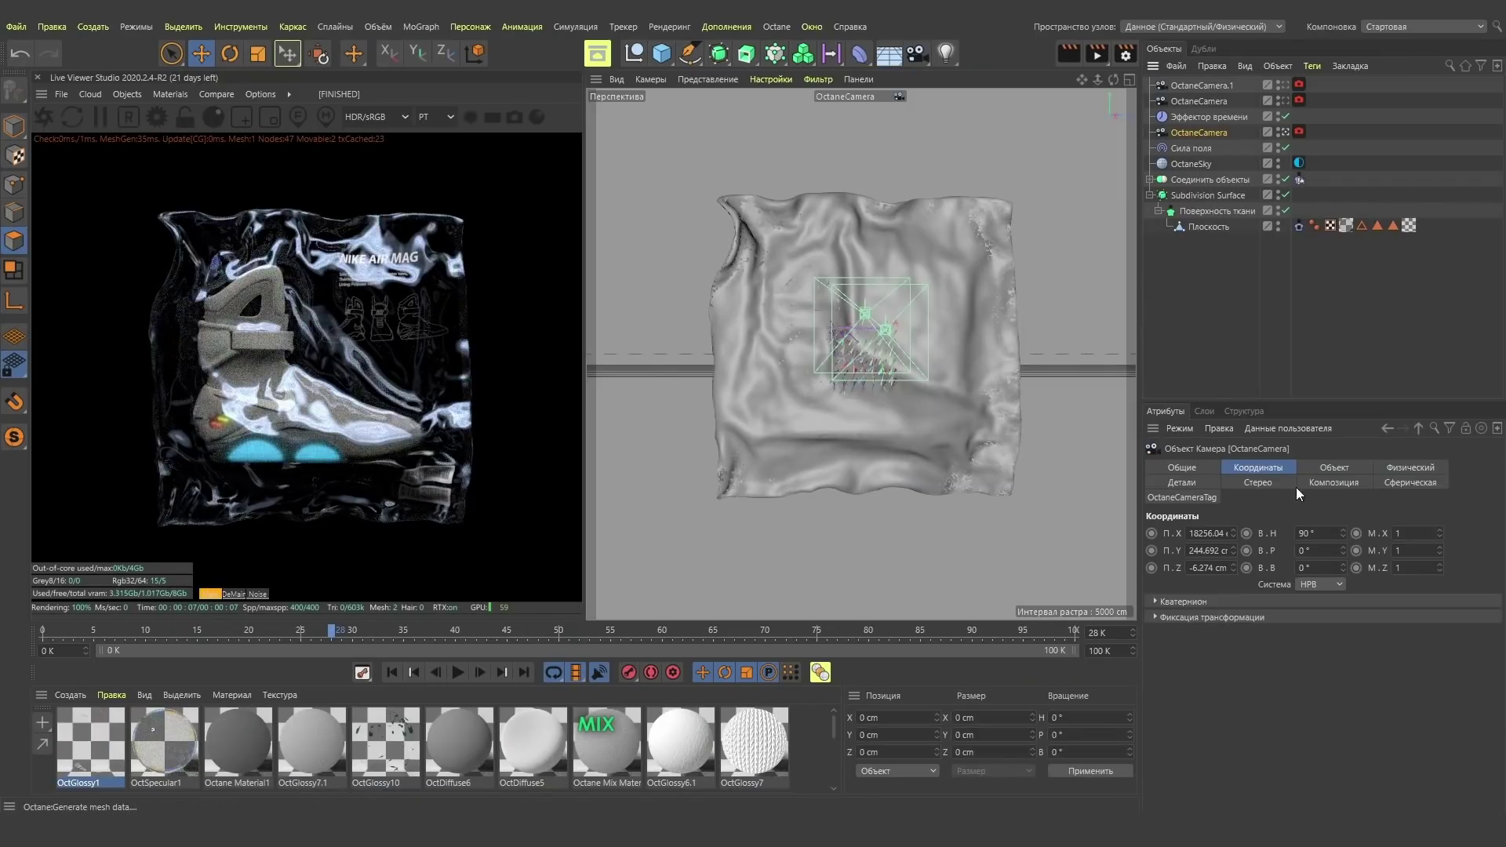
{"action": "left_click", "coordinate": [1299, 132]}
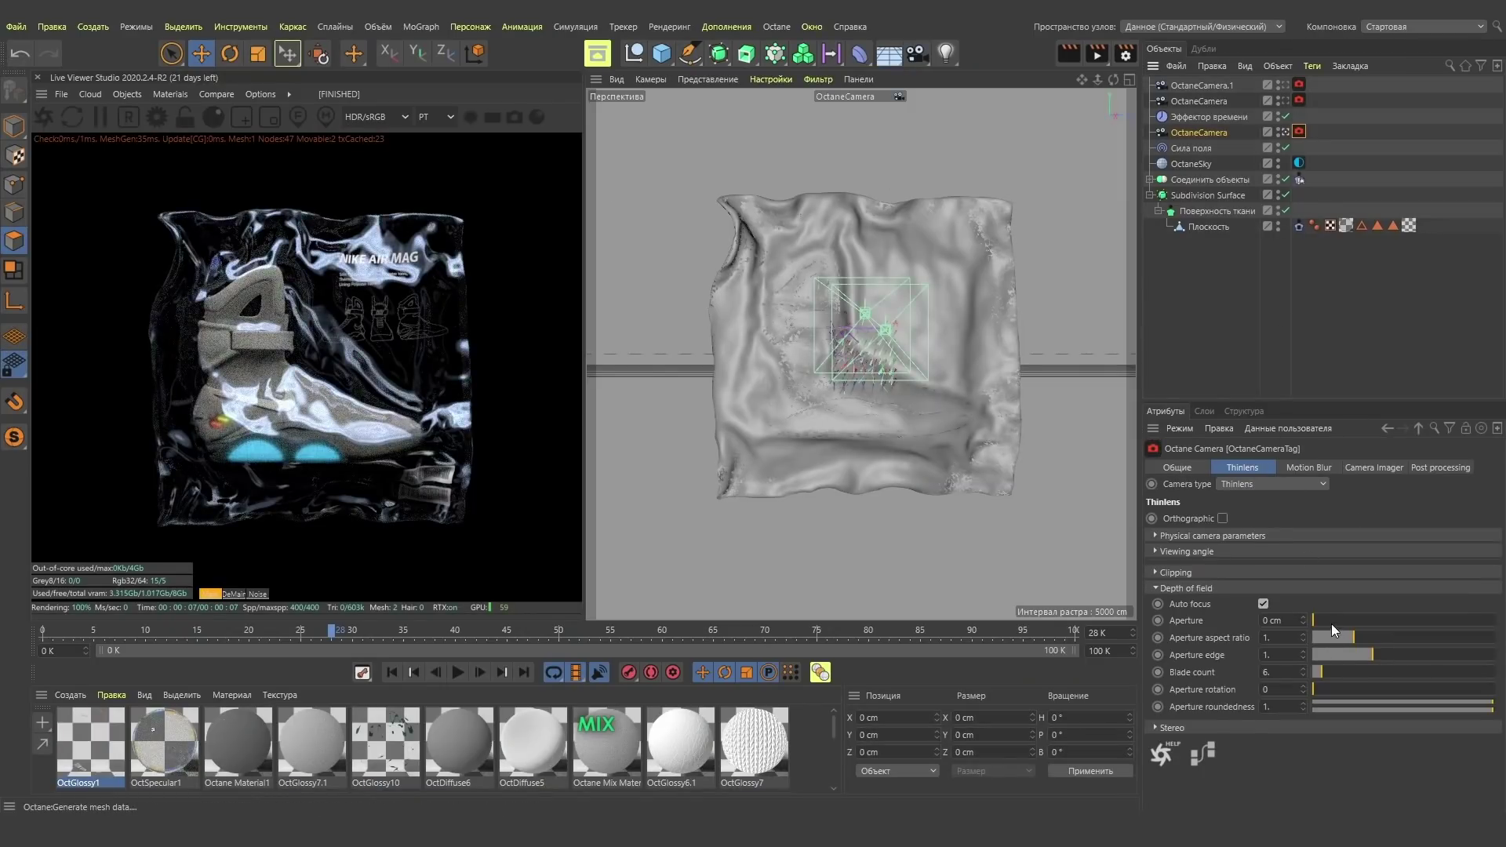
{"action": "left_click_drag", "start_coordinate": [1330, 621], "coordinate": [1415, 619]}
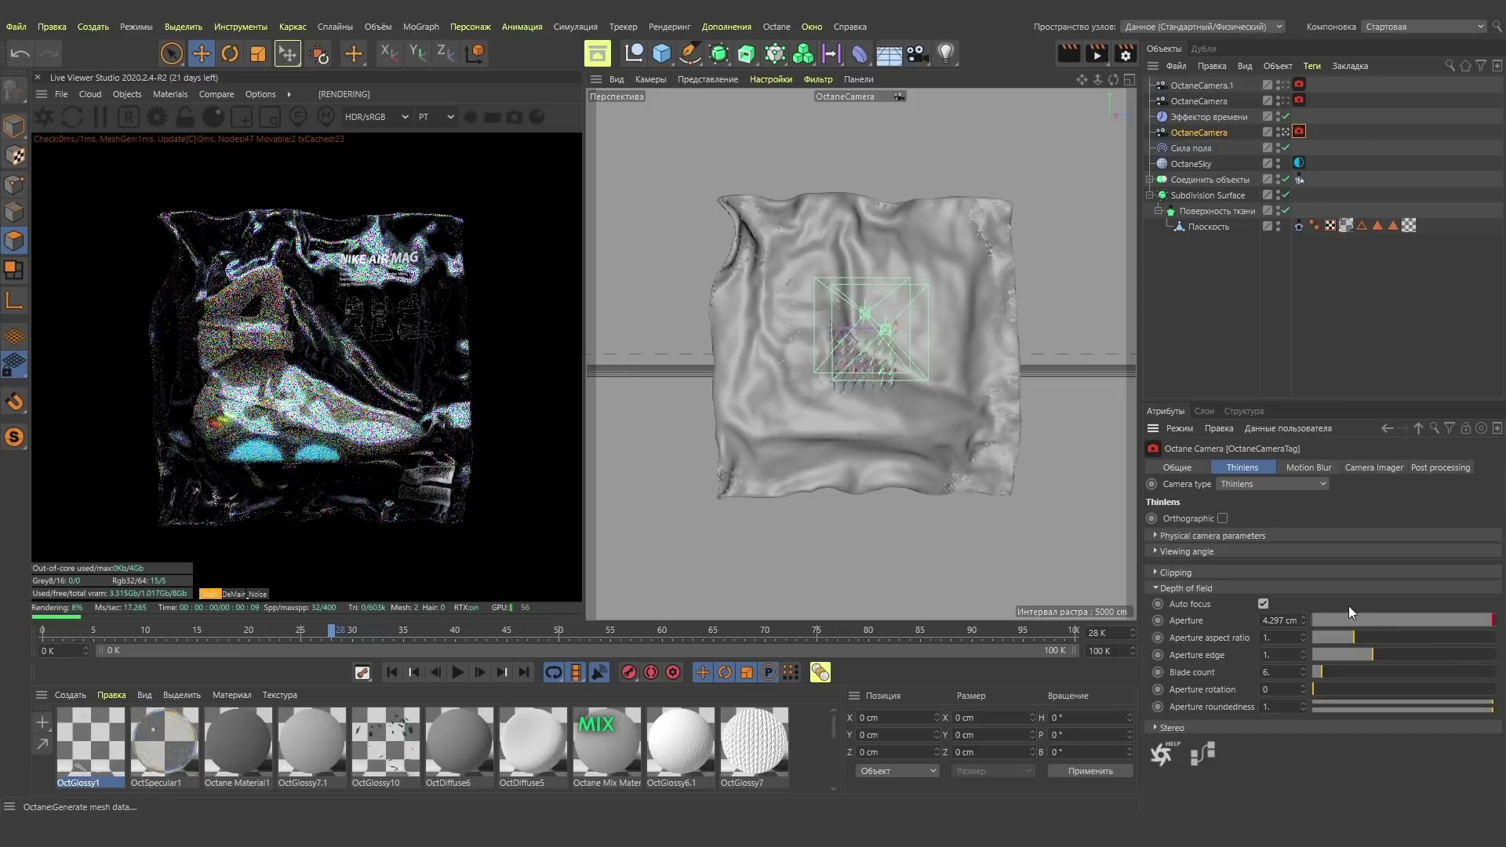